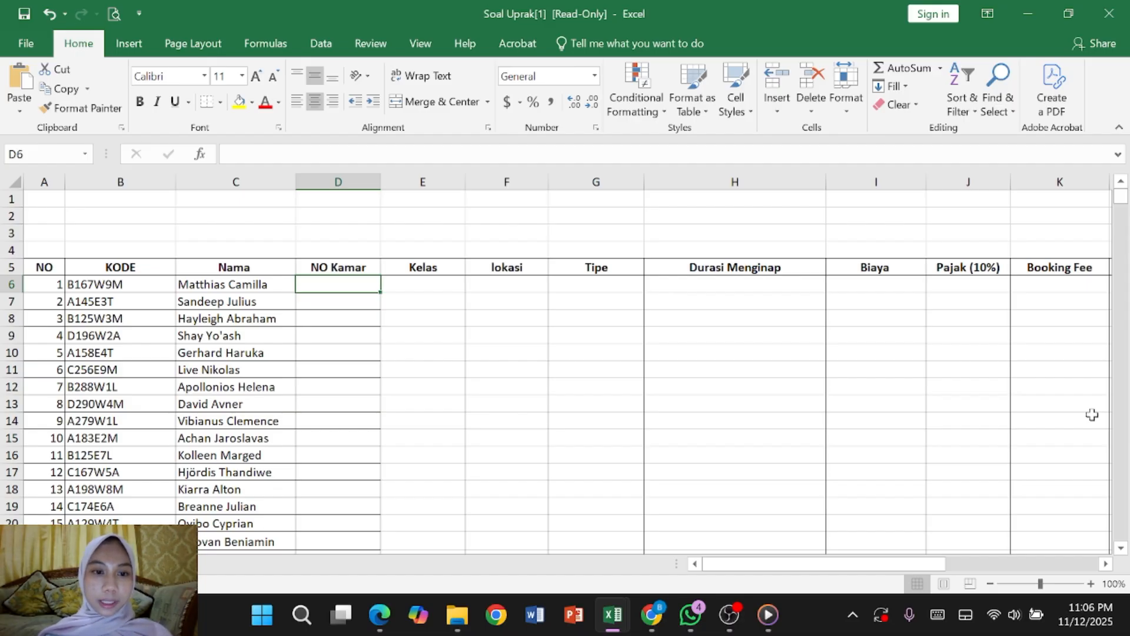
- Start a MID formula in the first NO Kamar cell, D6, using the KODE cell B6 as its text argument
scroll(1092, 414, down, 10)
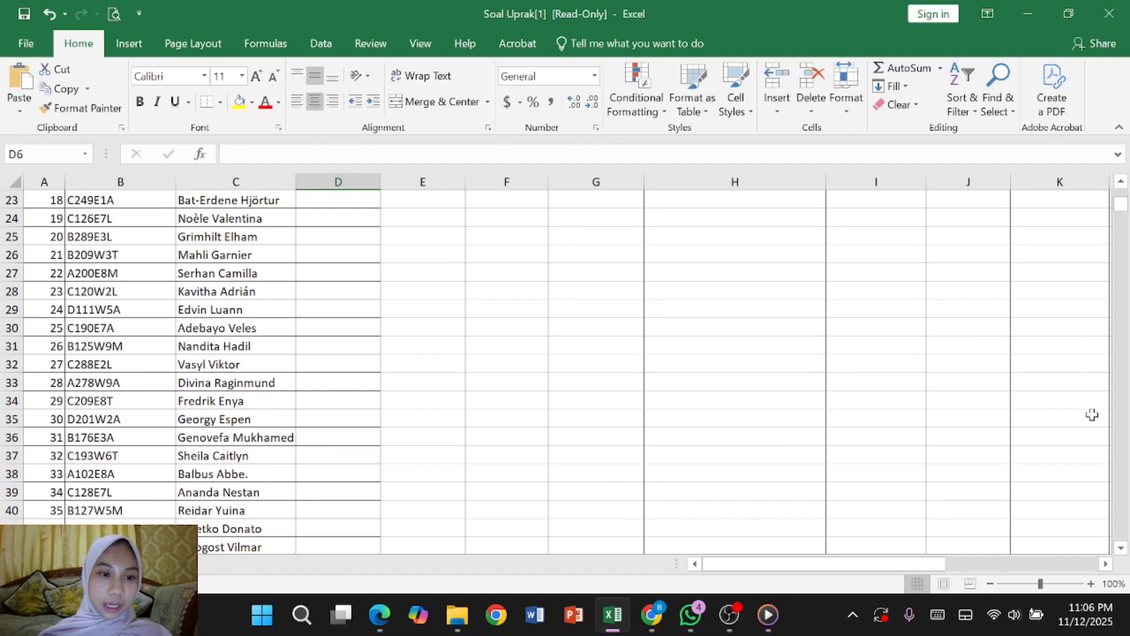
scroll(1091, 415, down, 8)
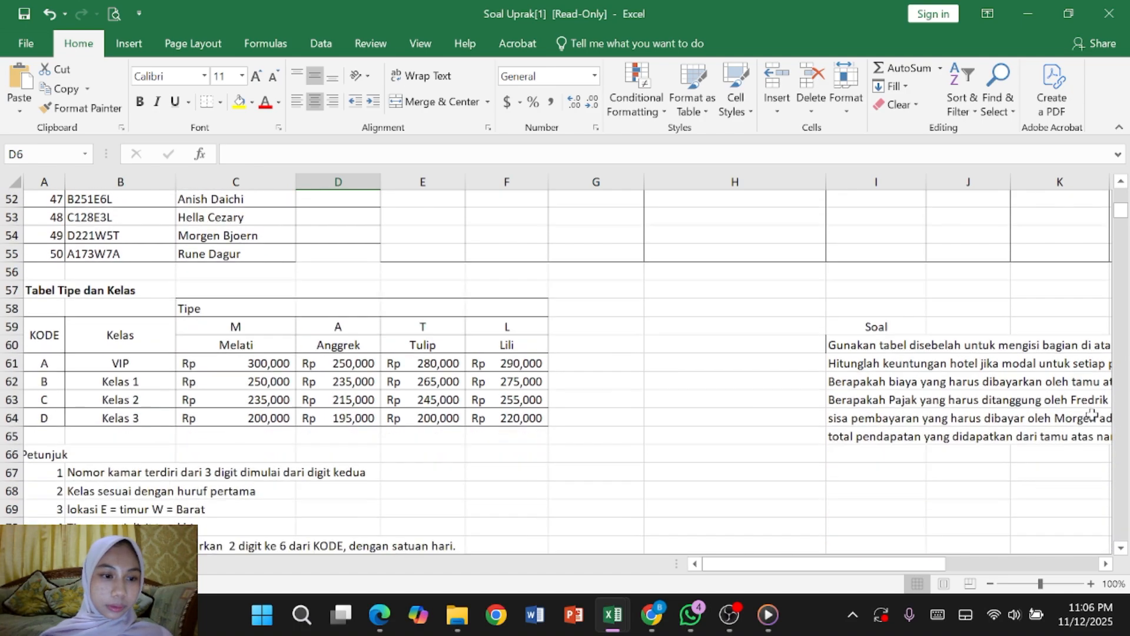
scroll(1091, 415, down, 1)
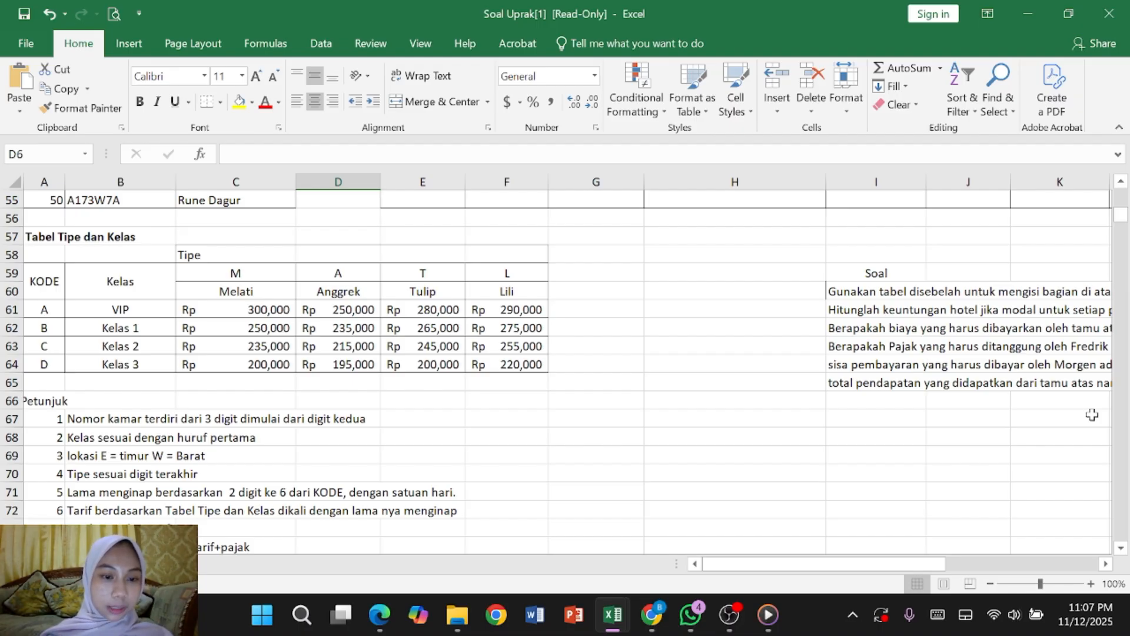
scroll(1091, 415, up, 18)
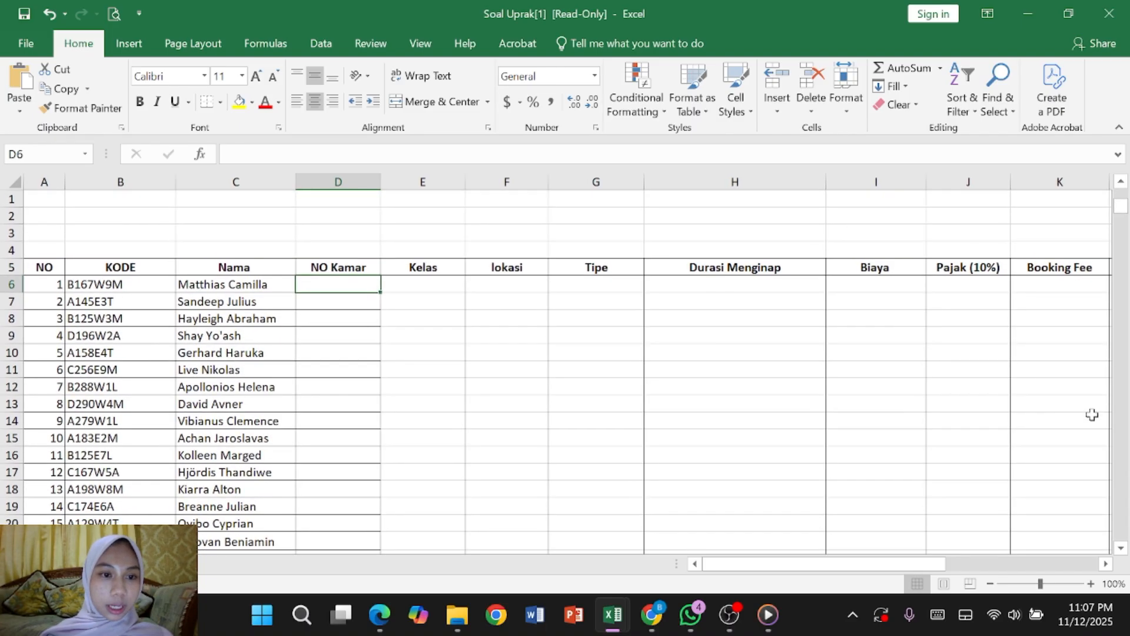
double_click(340, 283)
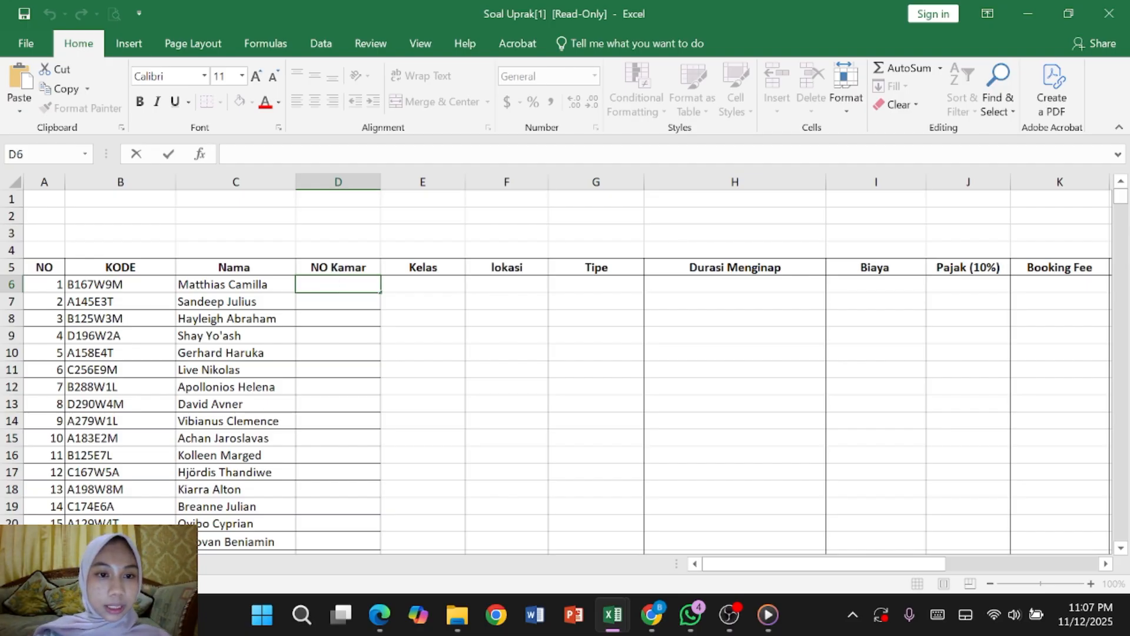
text(=)
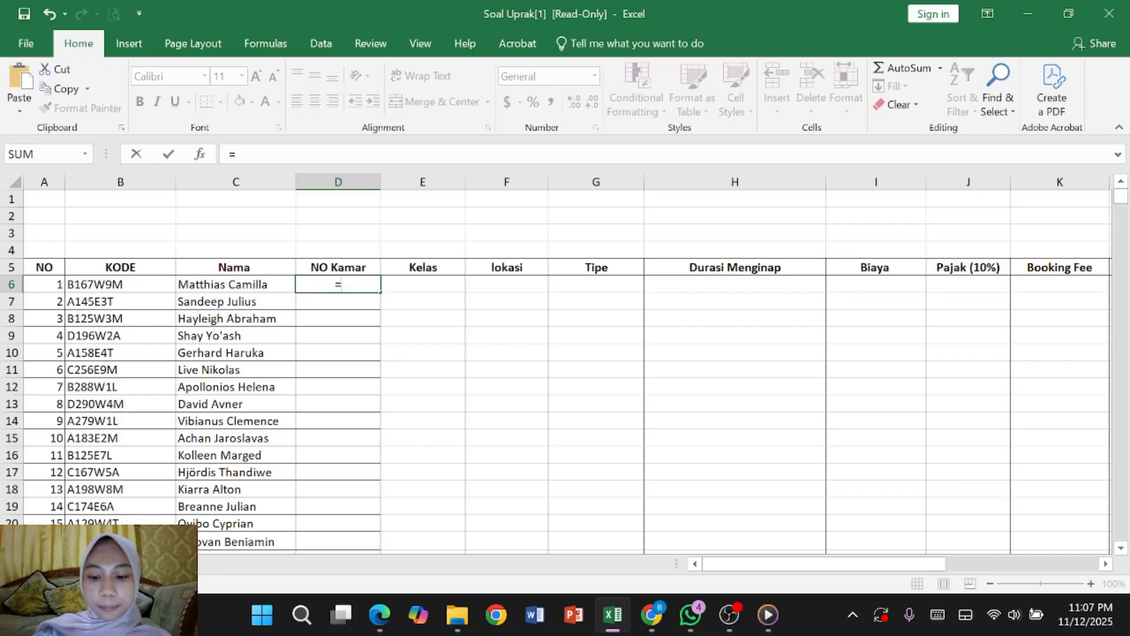
text(MI)
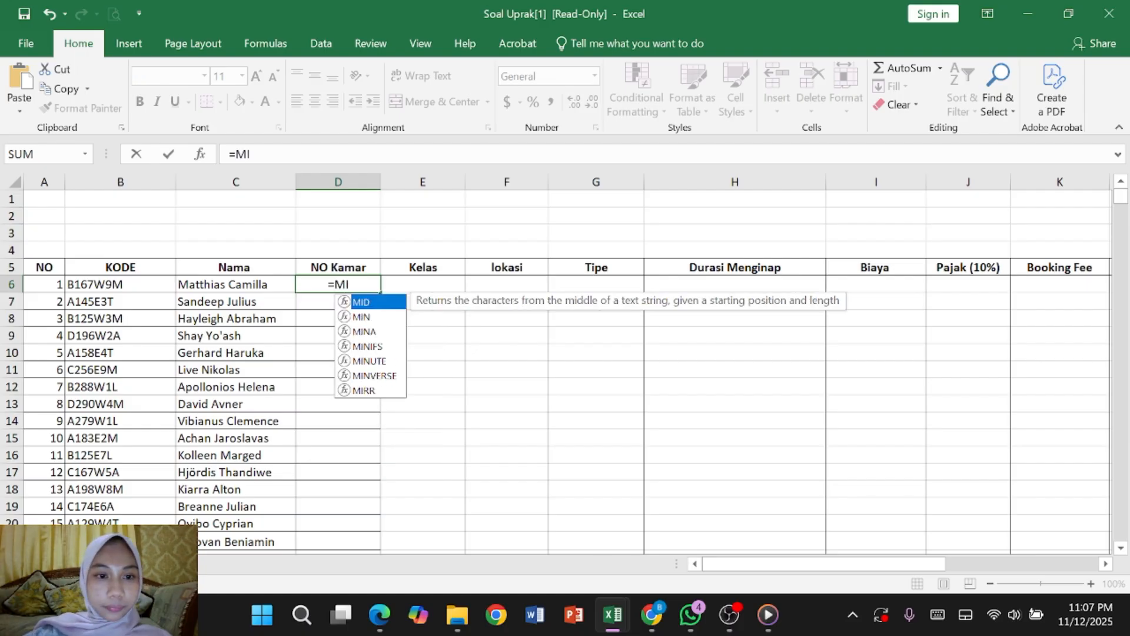
double_click(372, 300)
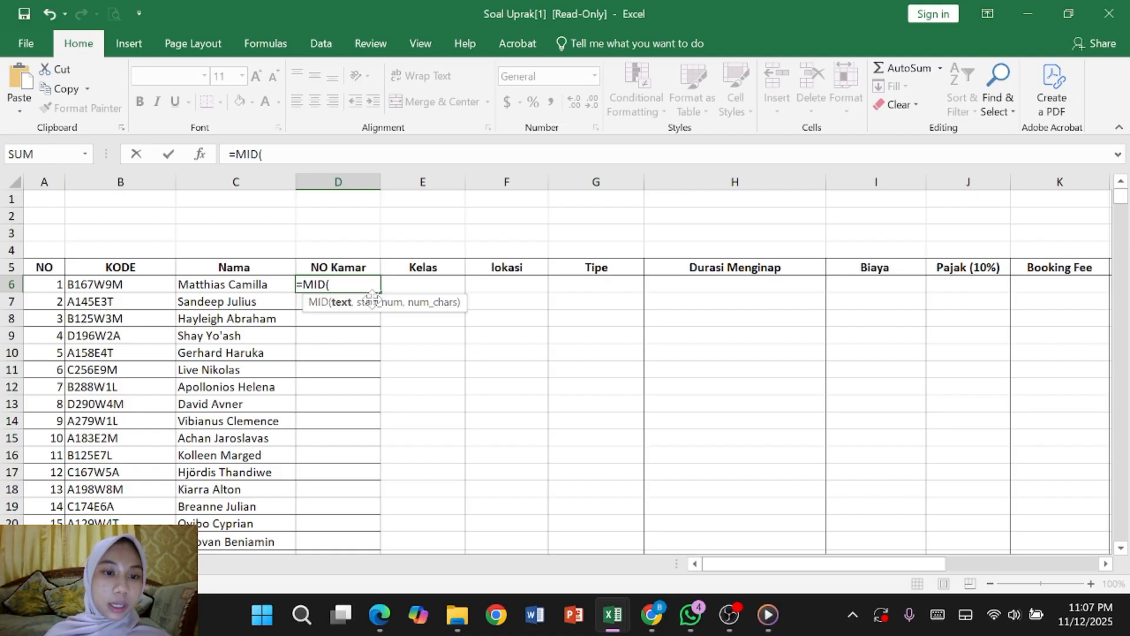
click(157, 283)
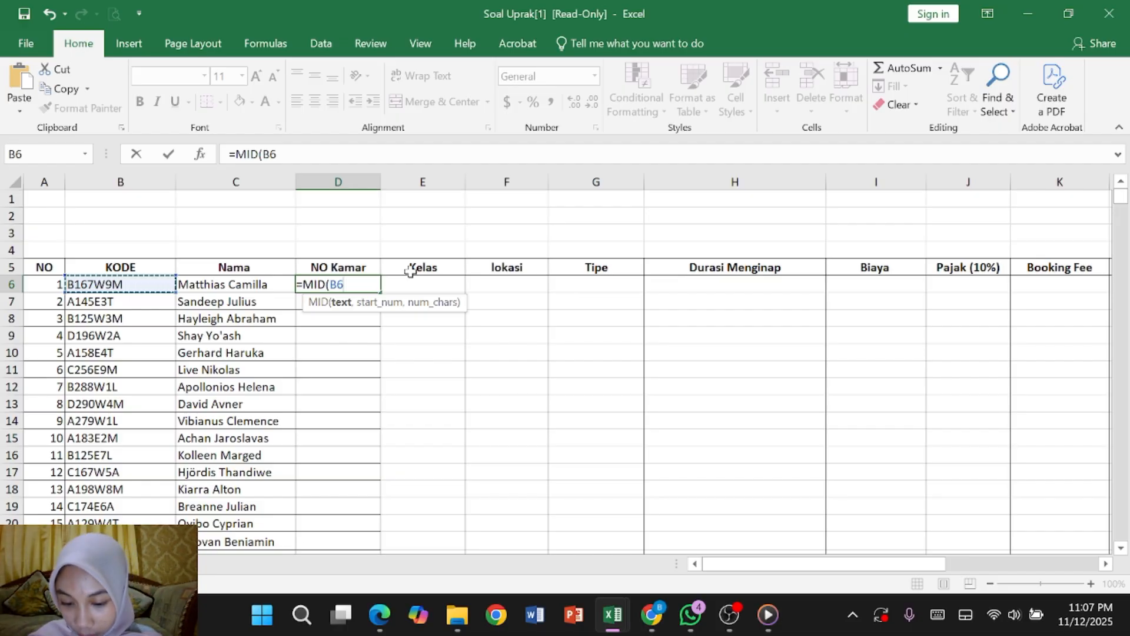
text(,)
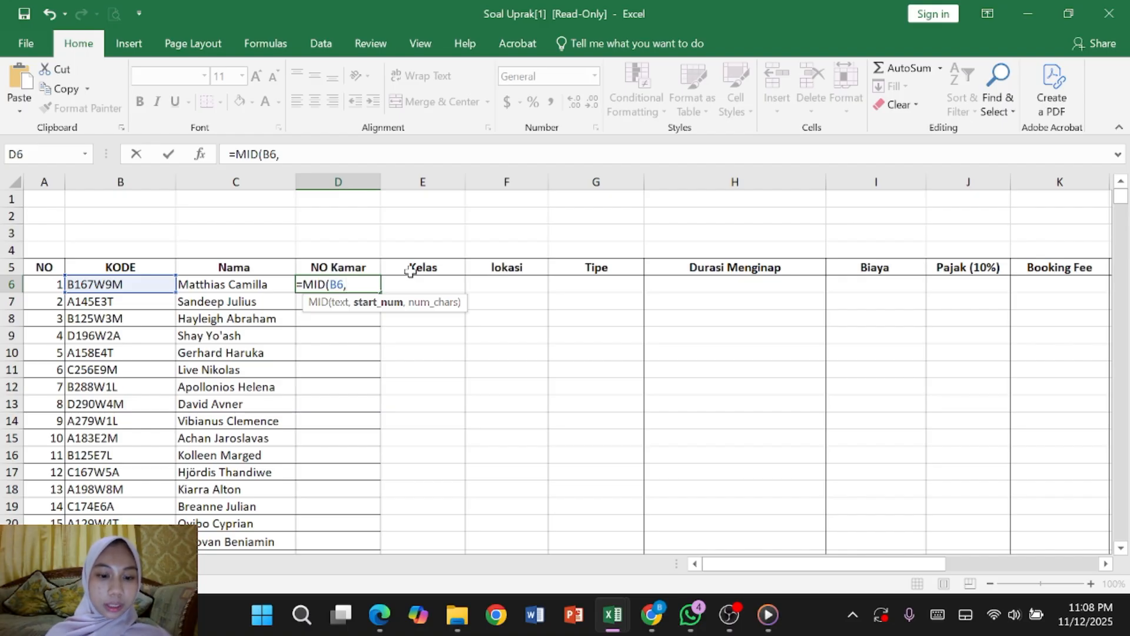
- Complete the MID formula in D6 with start position 2 and 3 characters, giving =MID(B6,2,3)
scroll(410, 271, down, 4)
scroll(410, 270, up, 4)
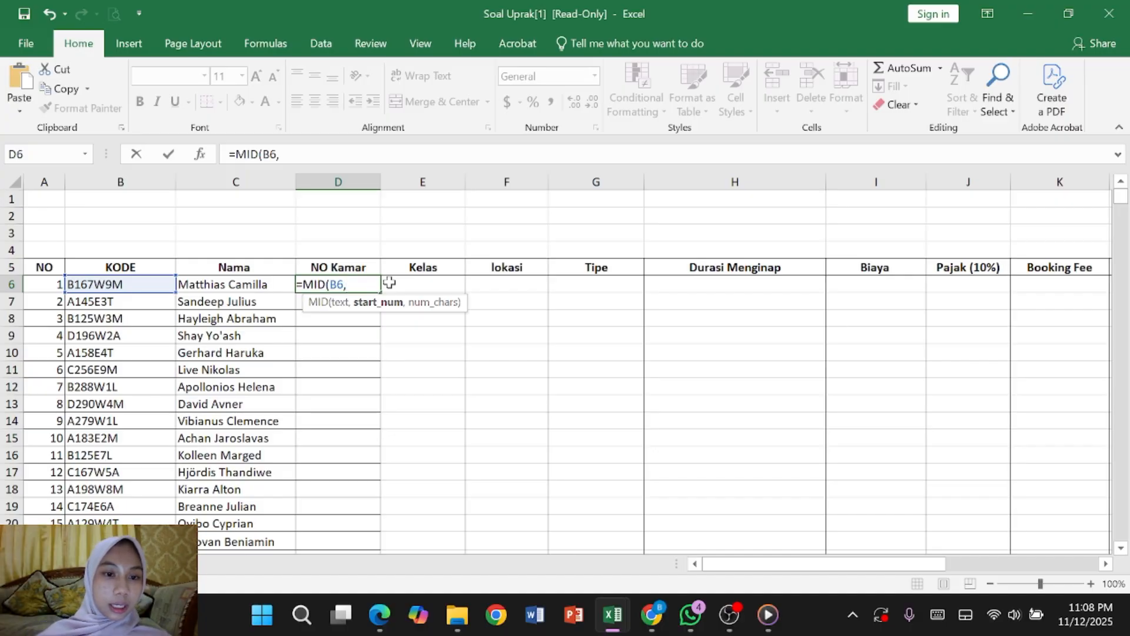
scroll(389, 283, down, 14)
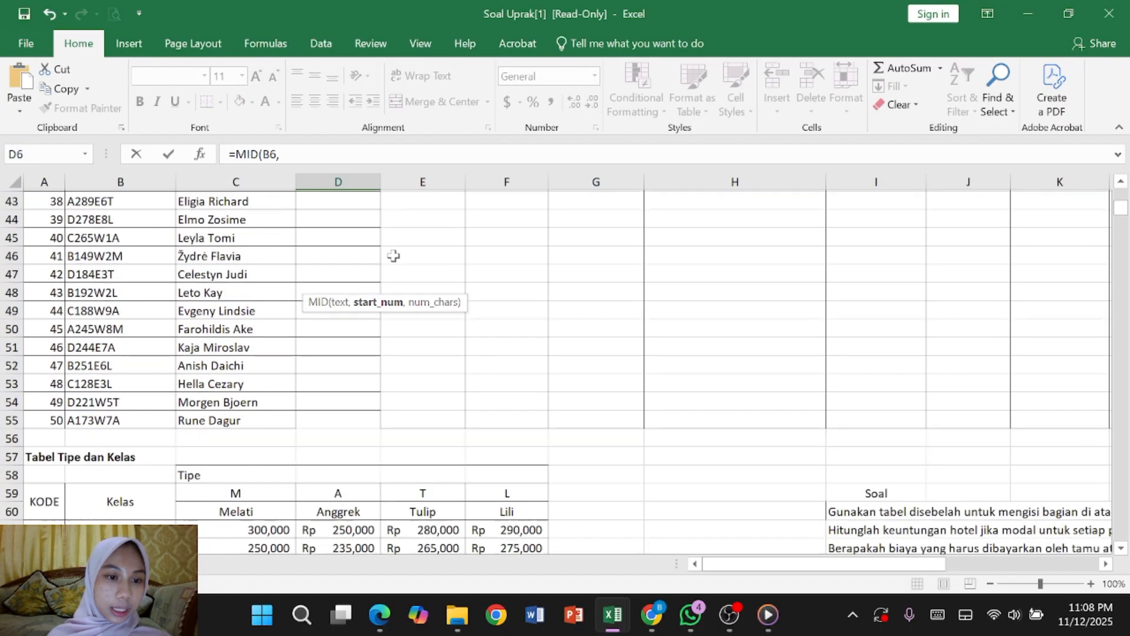
scroll(393, 256, down, 5)
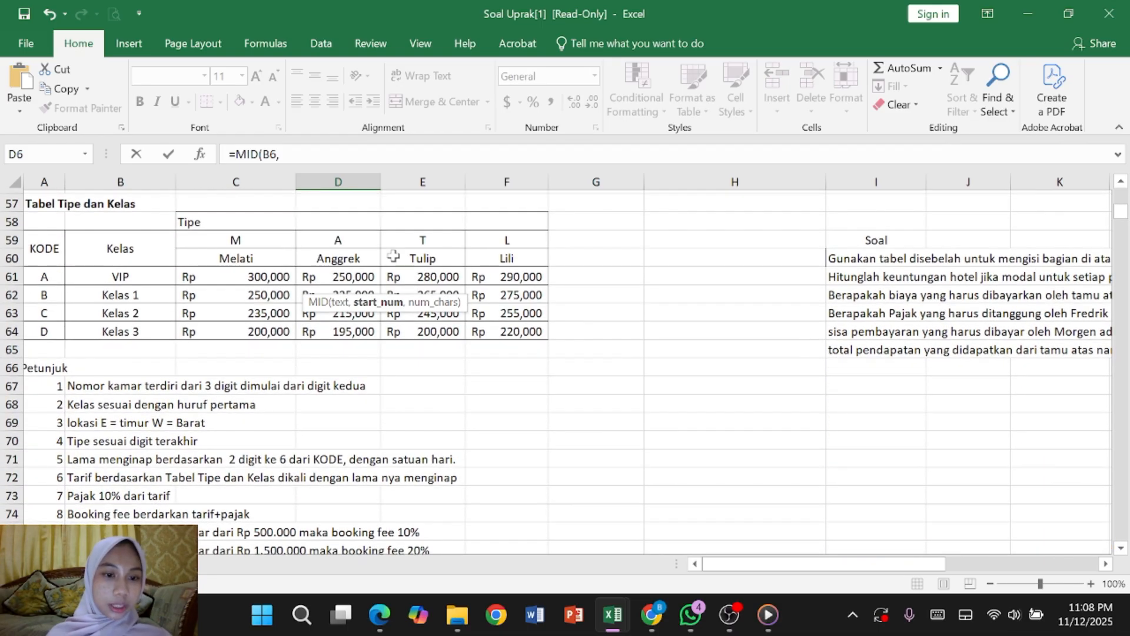
scroll(393, 256, up, 19)
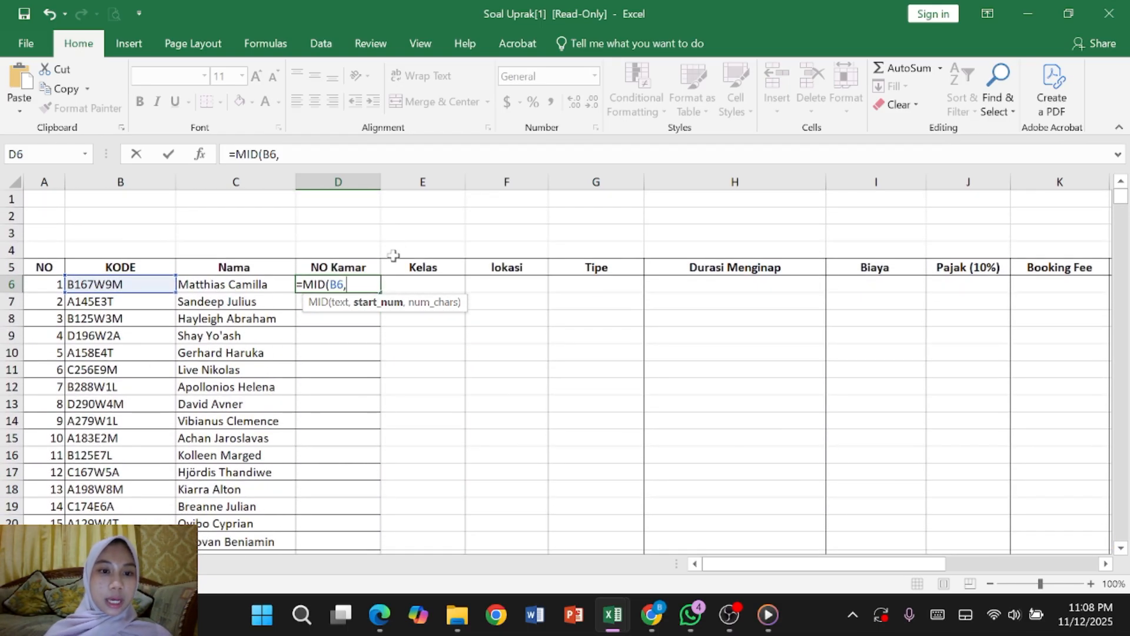
text(2)
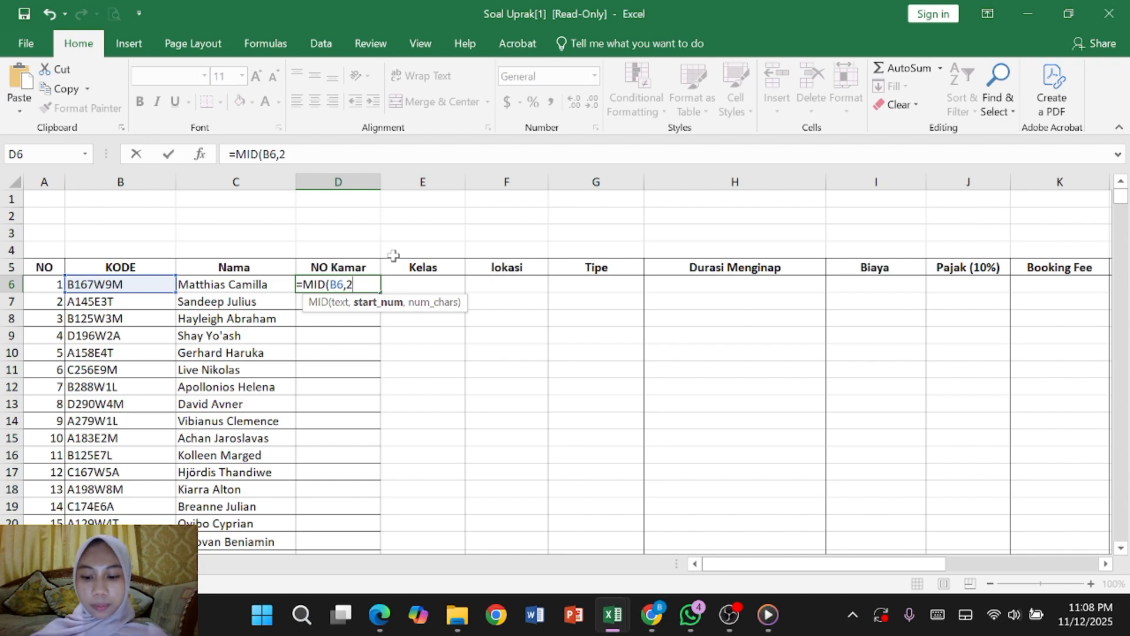
text(,)
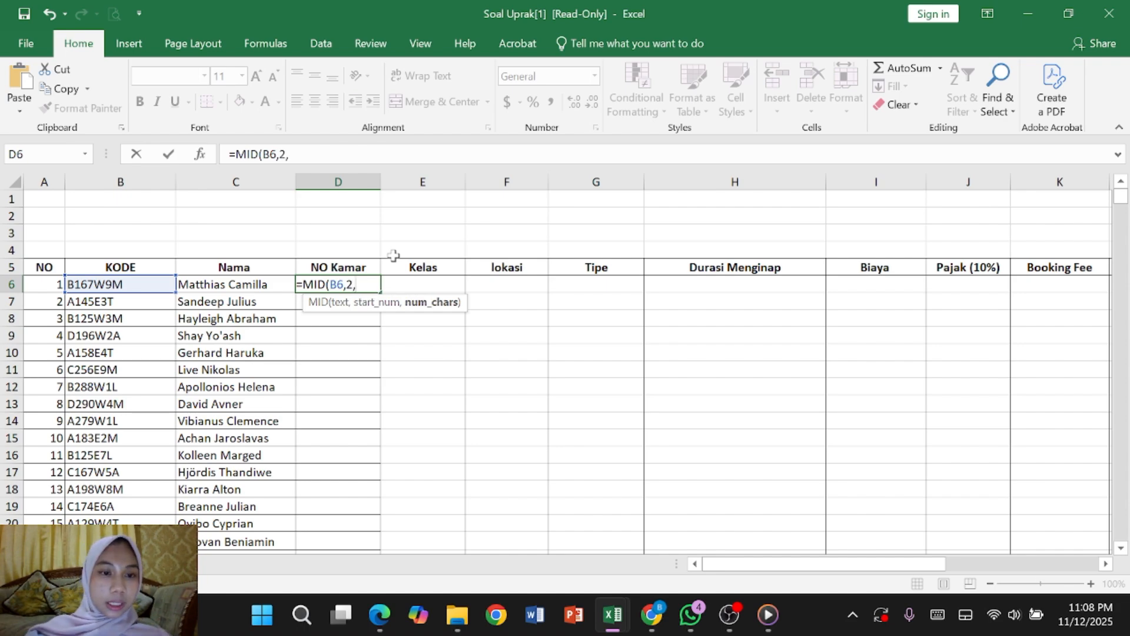
scroll(393, 255, down, 18)
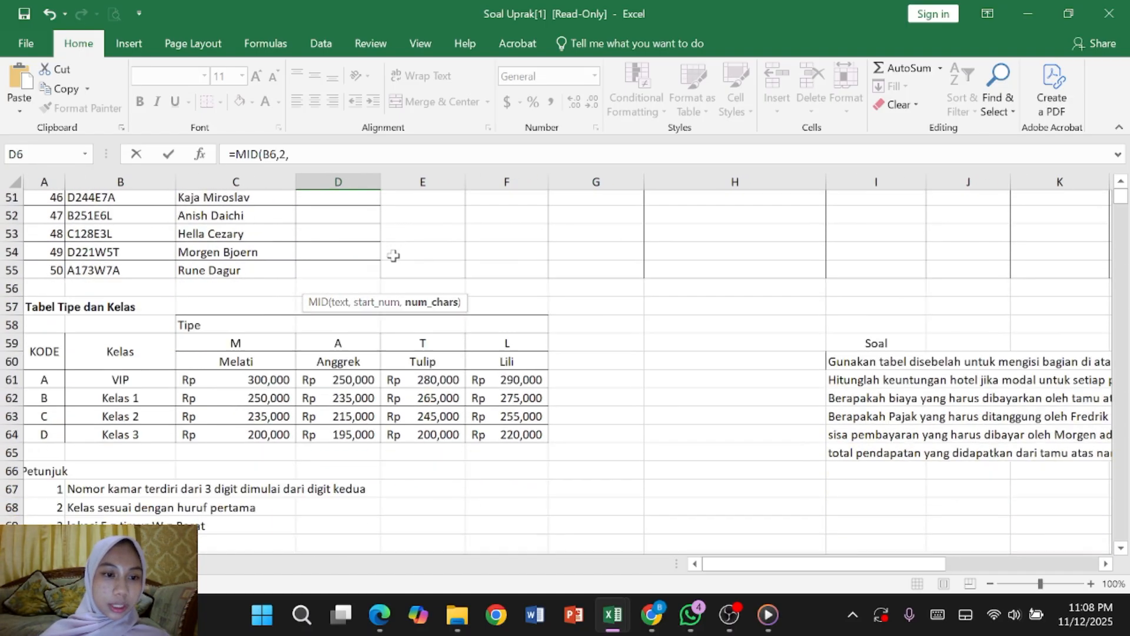
scroll(393, 255, up, 18)
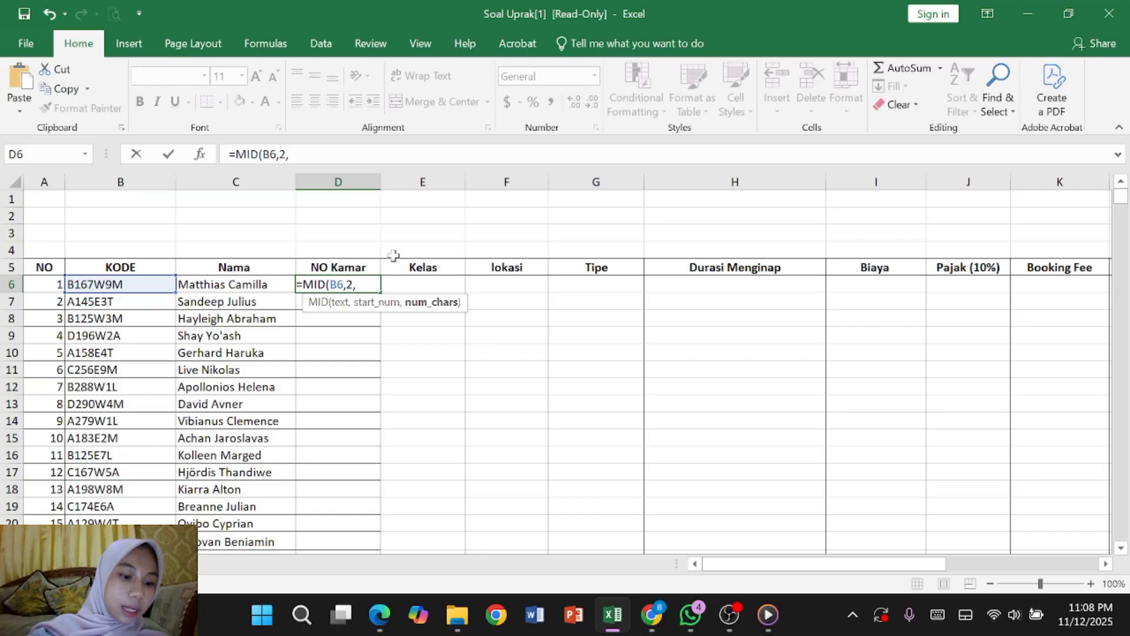
text(3)
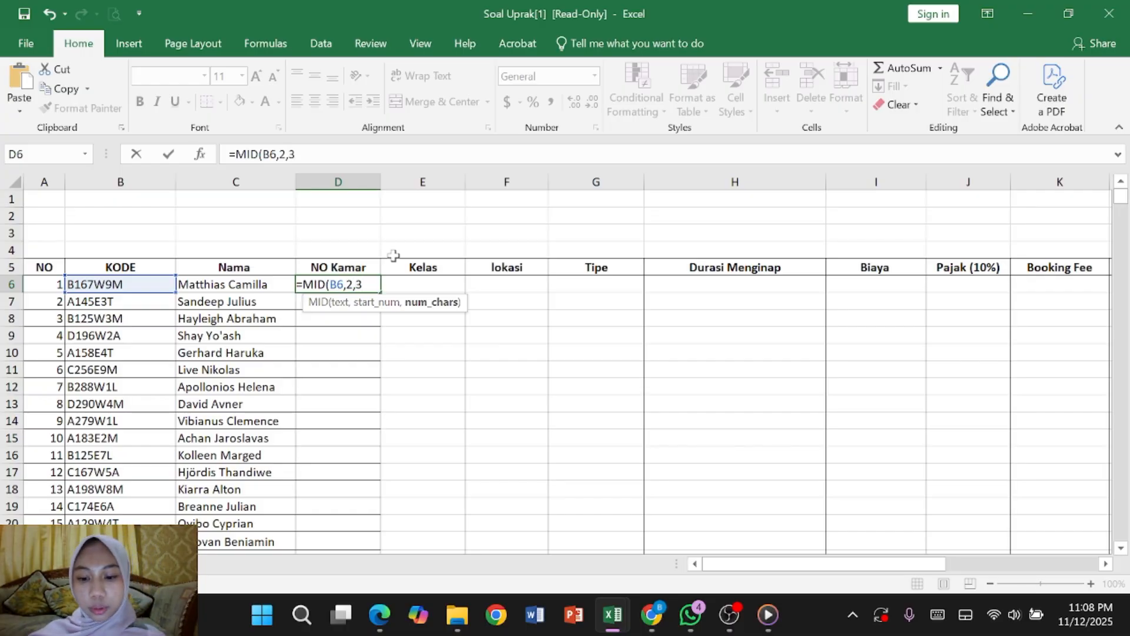
text())
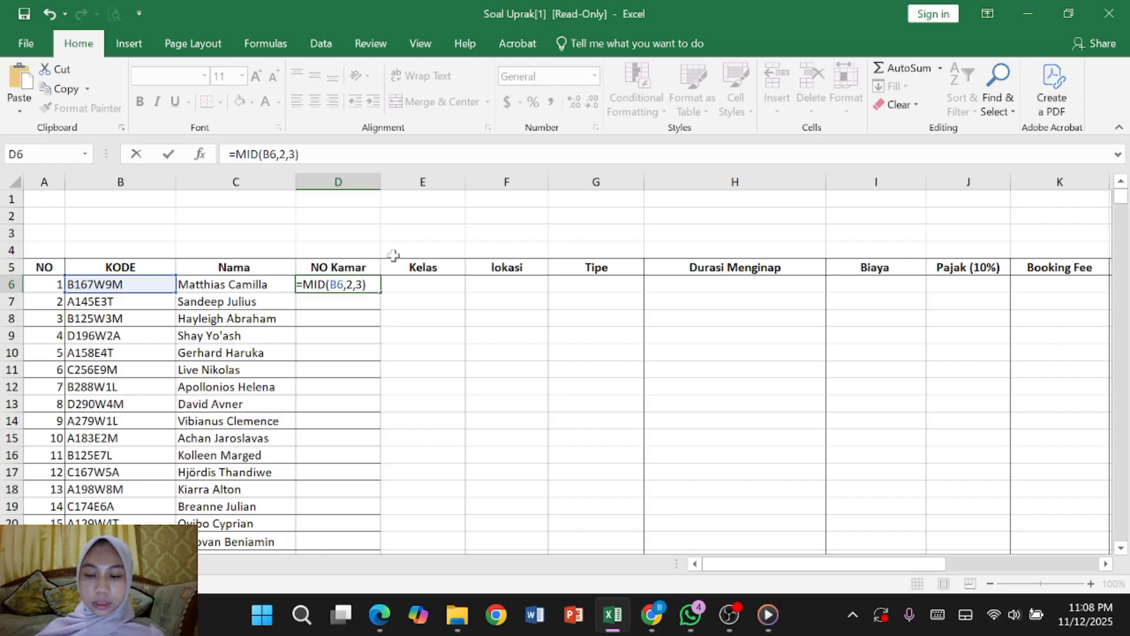
key(Return)
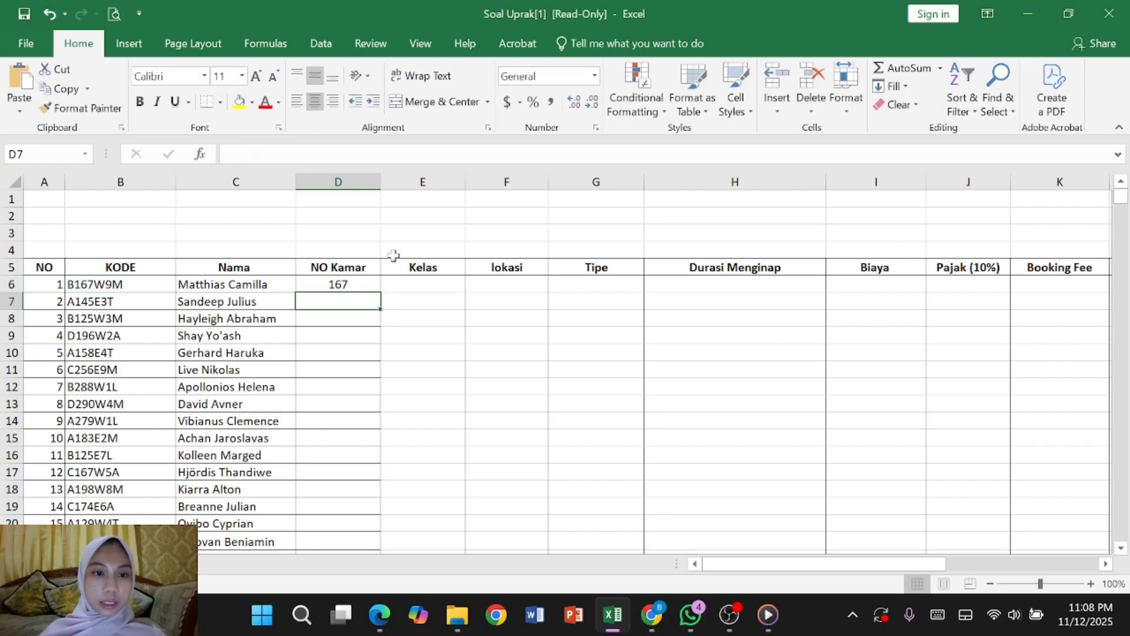
- Fill the NO Kamar formula from D6 down through D55
click(353, 284)
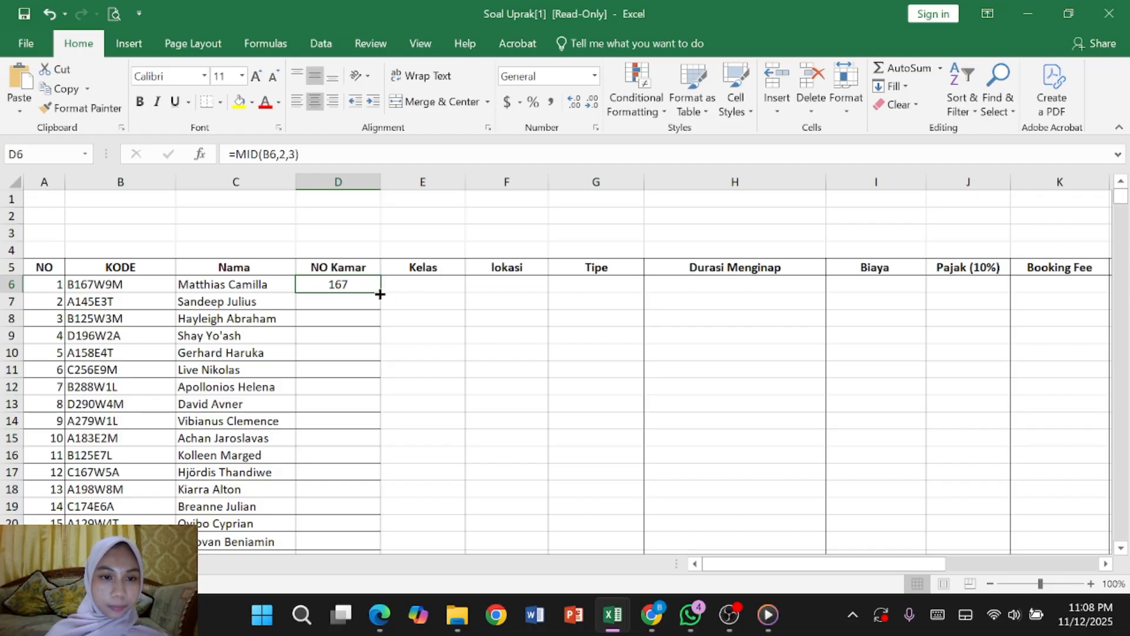
drag(379, 293, 373, 448)
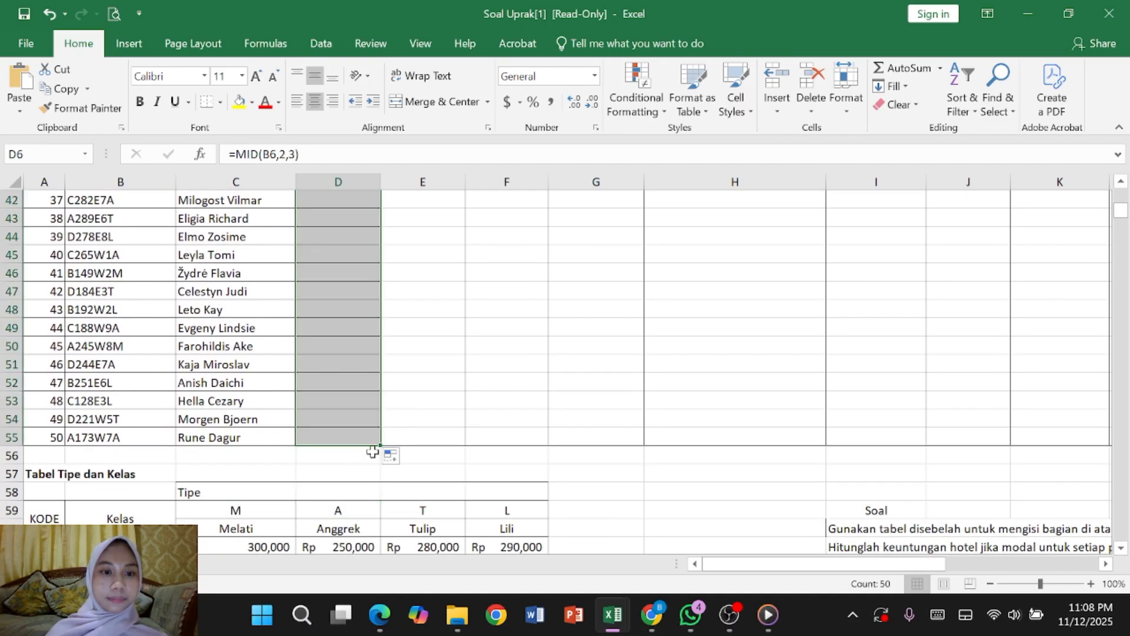
scroll(449, 322, up, 14)
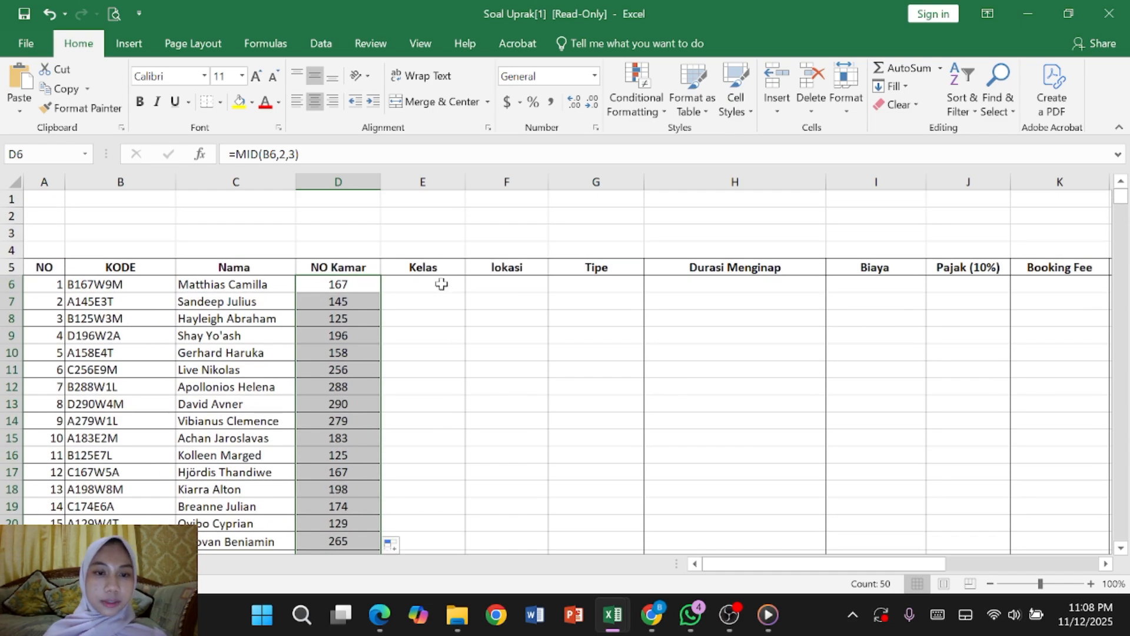
- Check the Petunjuk rule for Kelas and start a VLOOKUP formula in the first Kelas cell, E6
click(441, 284)
double_click(441, 284)
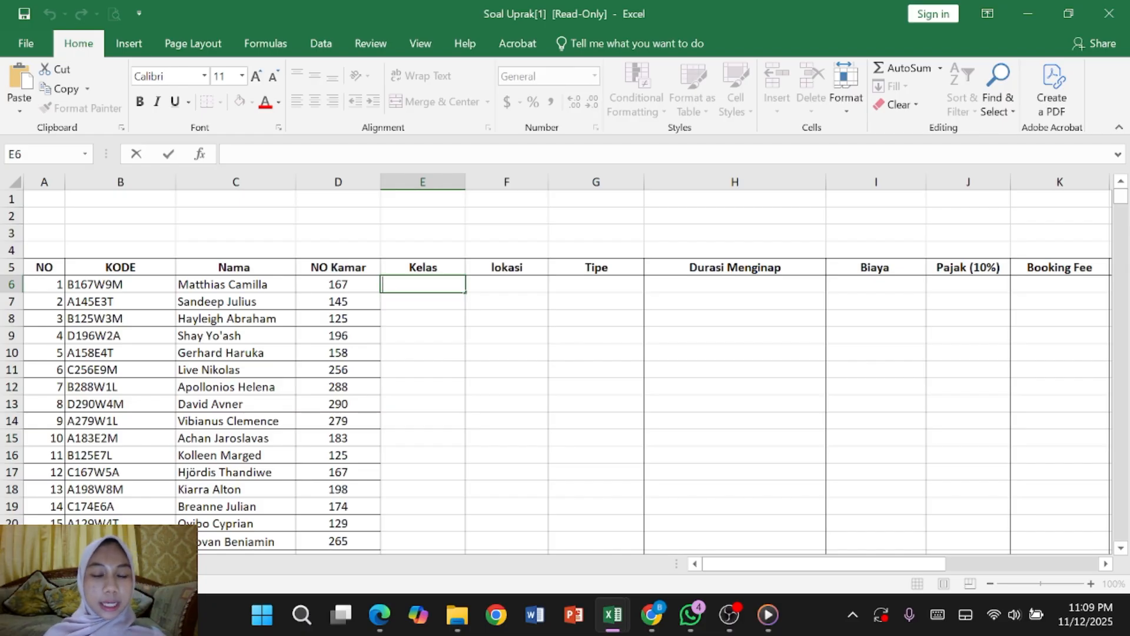
scroll(441, 284, down, 13)
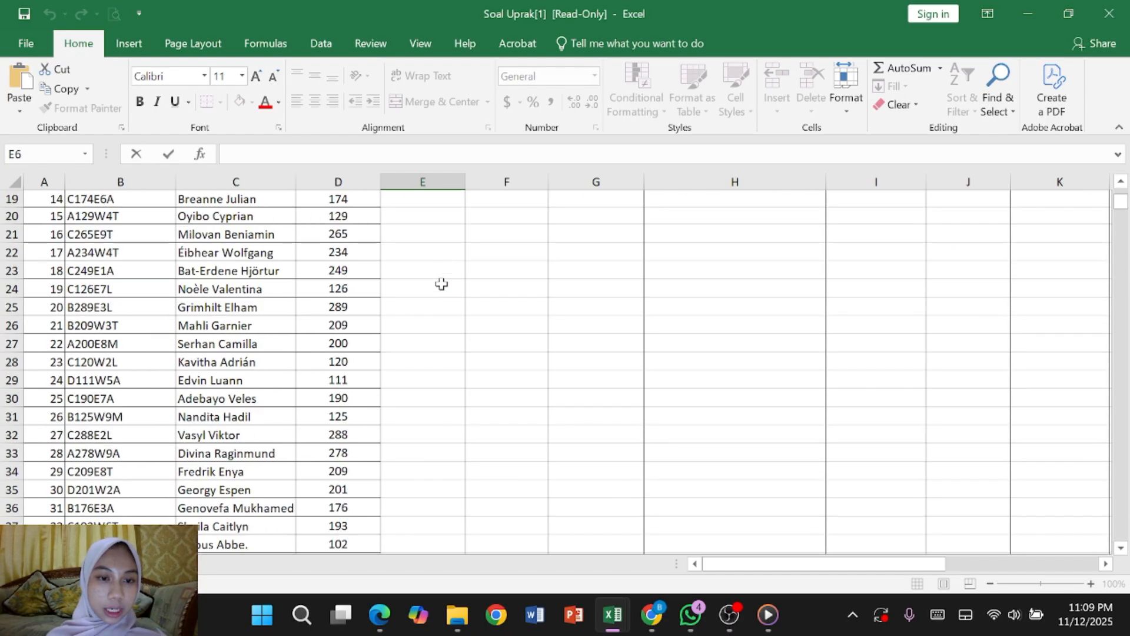
scroll(442, 284, down, 6)
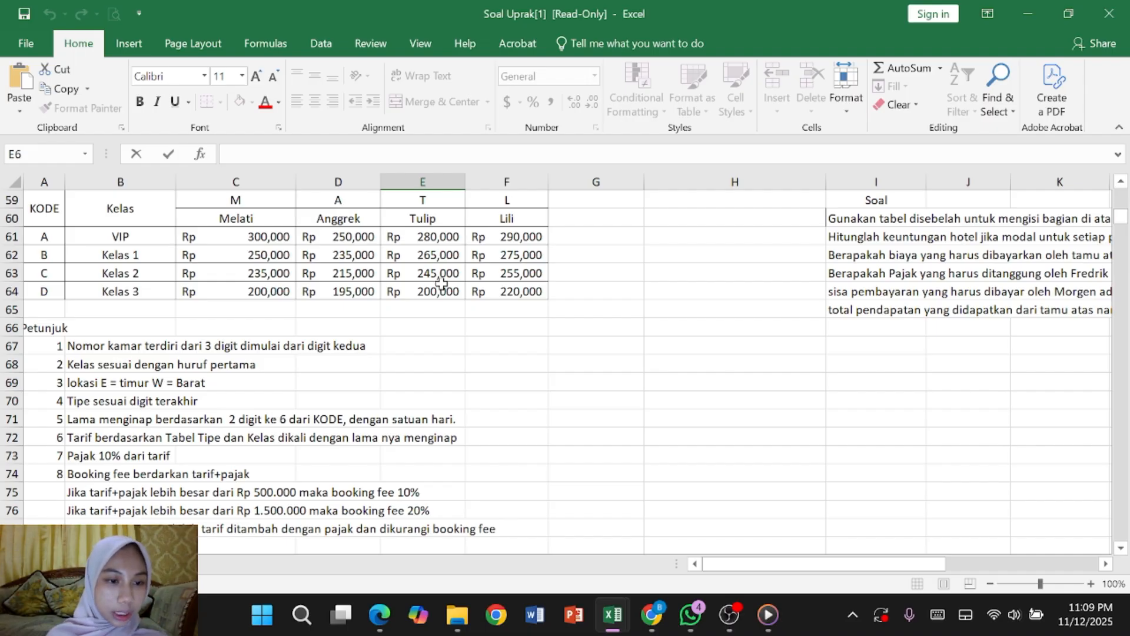
scroll(442, 284, up, 19)
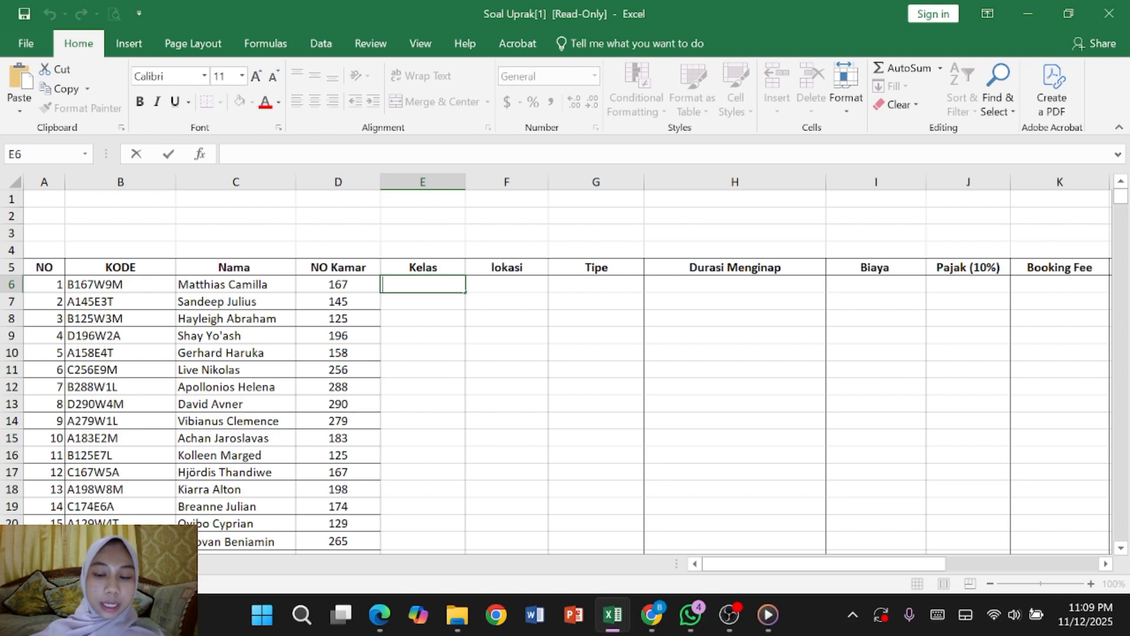
text(=)
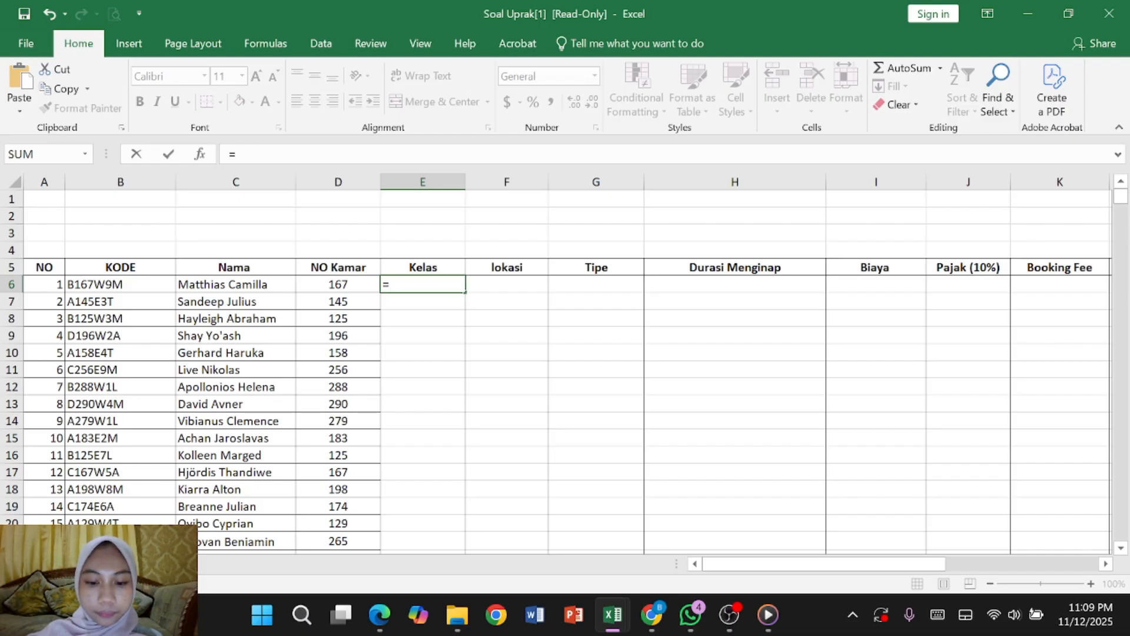
text(VL)
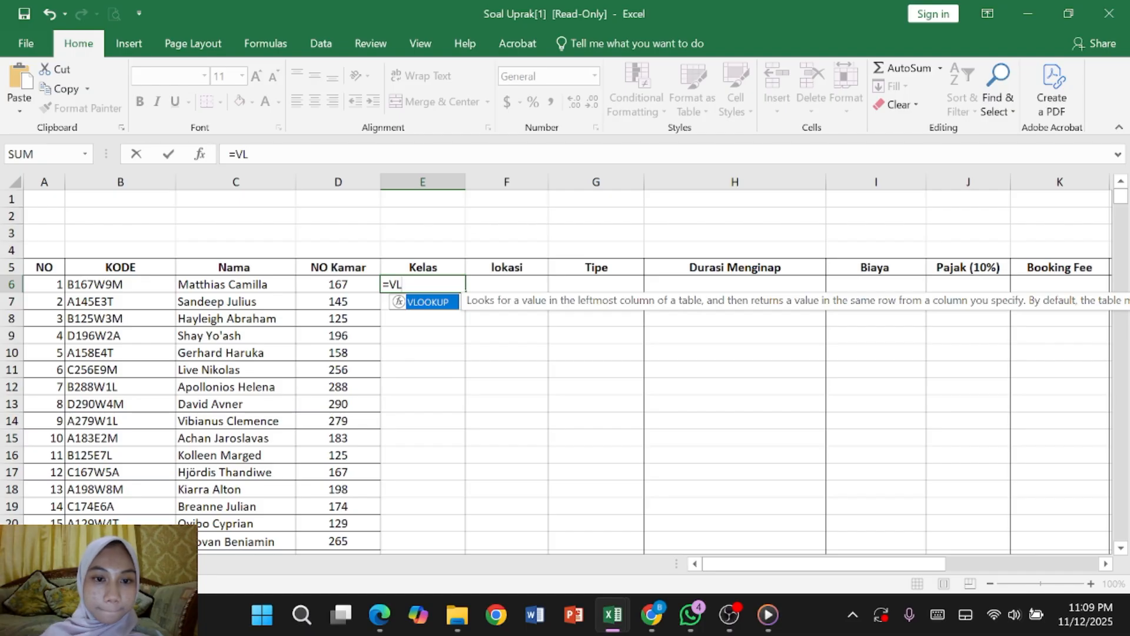
double_click(437, 303)
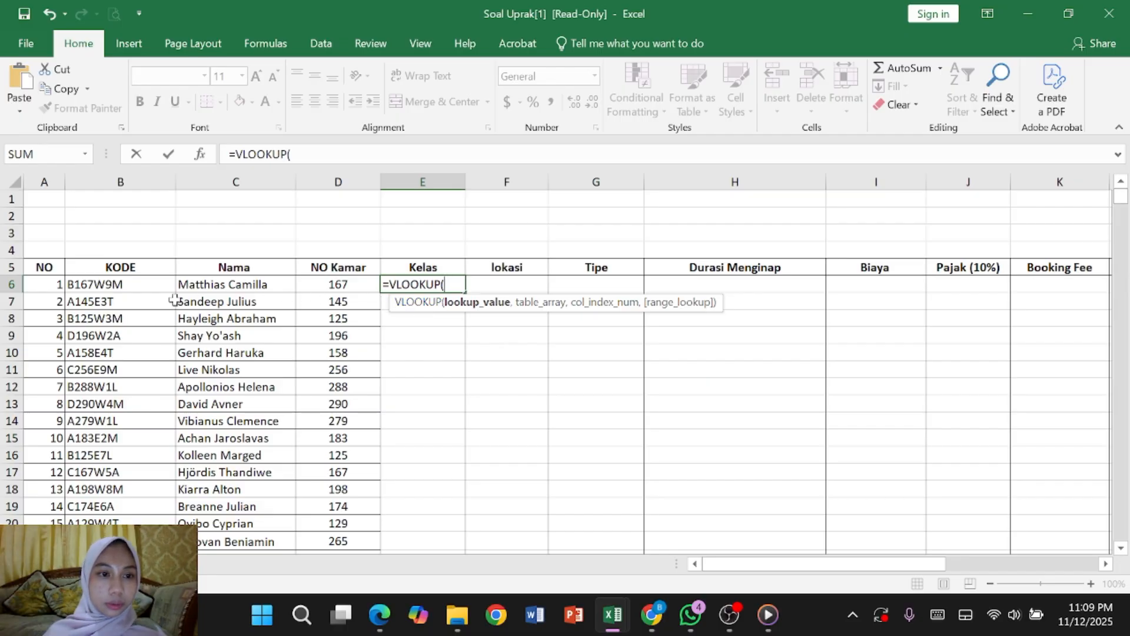
- Enter LEFT(B6,1) as the lookup value of the VLOOKUP in E6, taking the first character of the KODE
text(L)
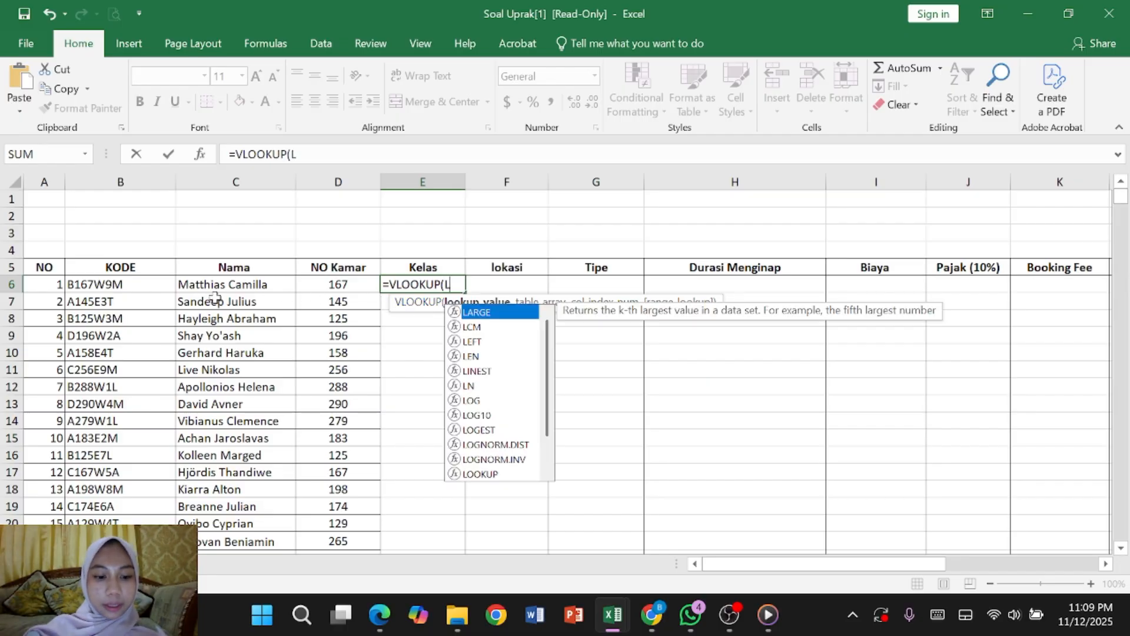
text(E)
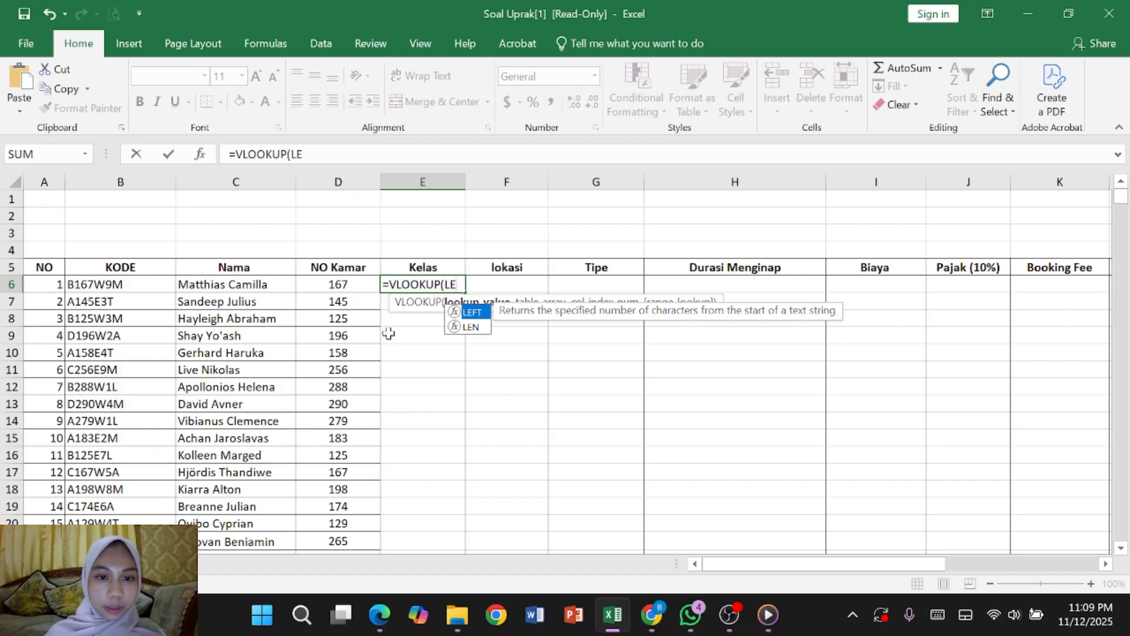
double_click(472, 313)
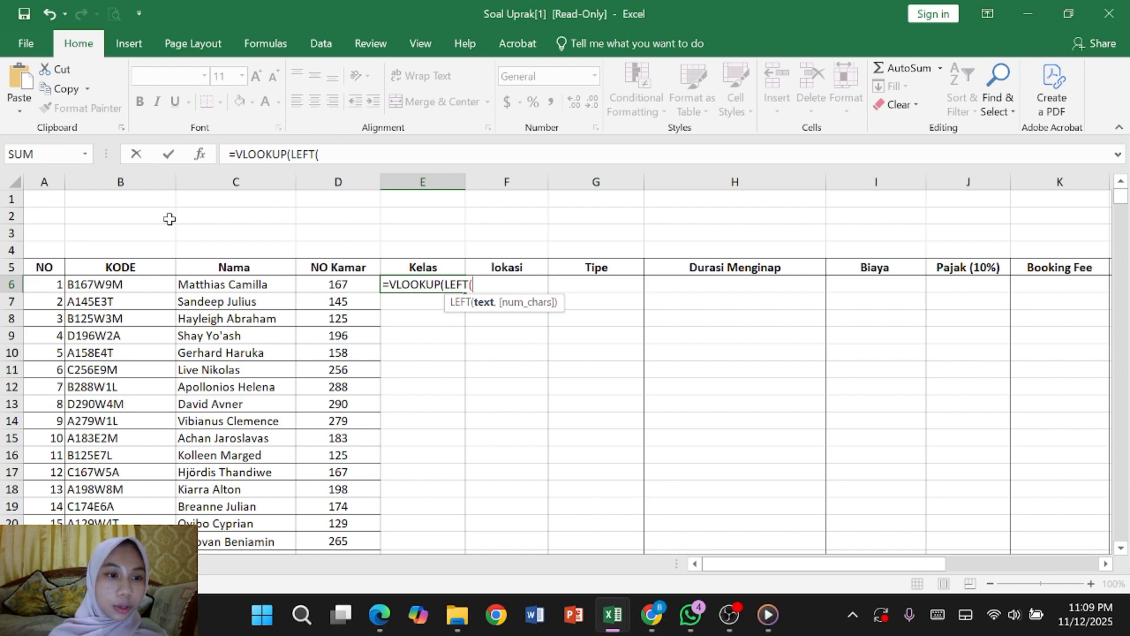
click(143, 288)
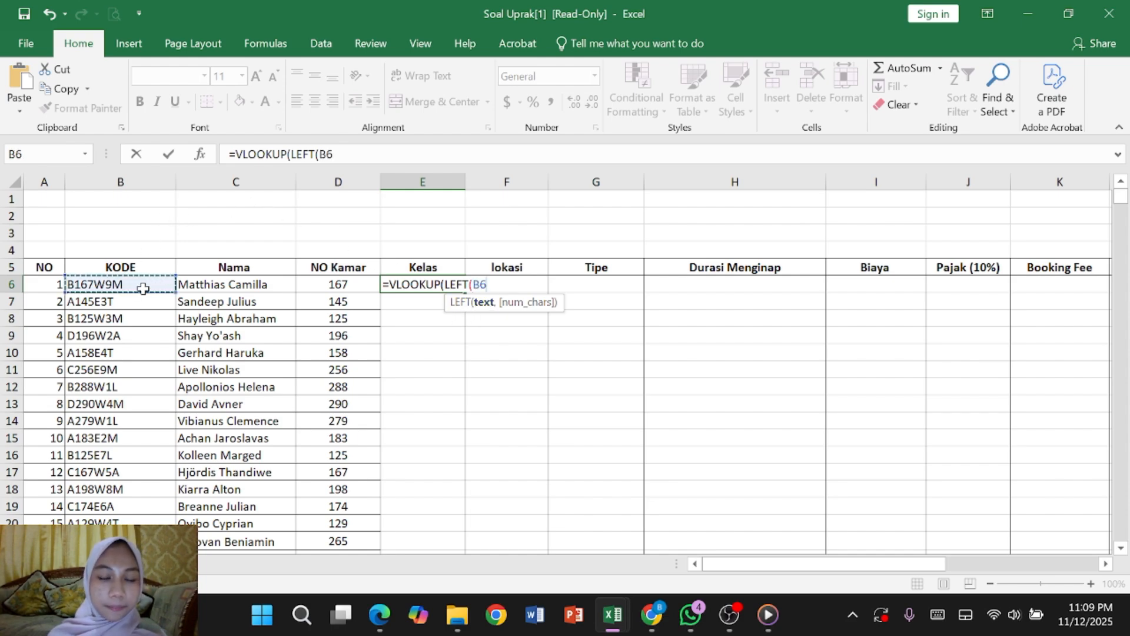
text(,)
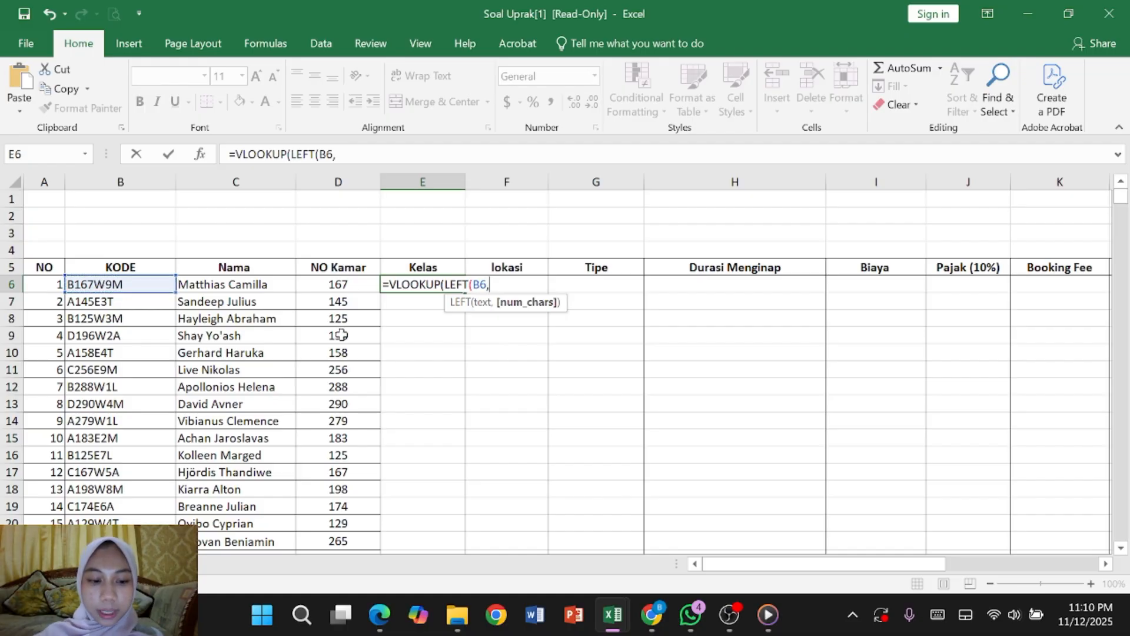
text(1)
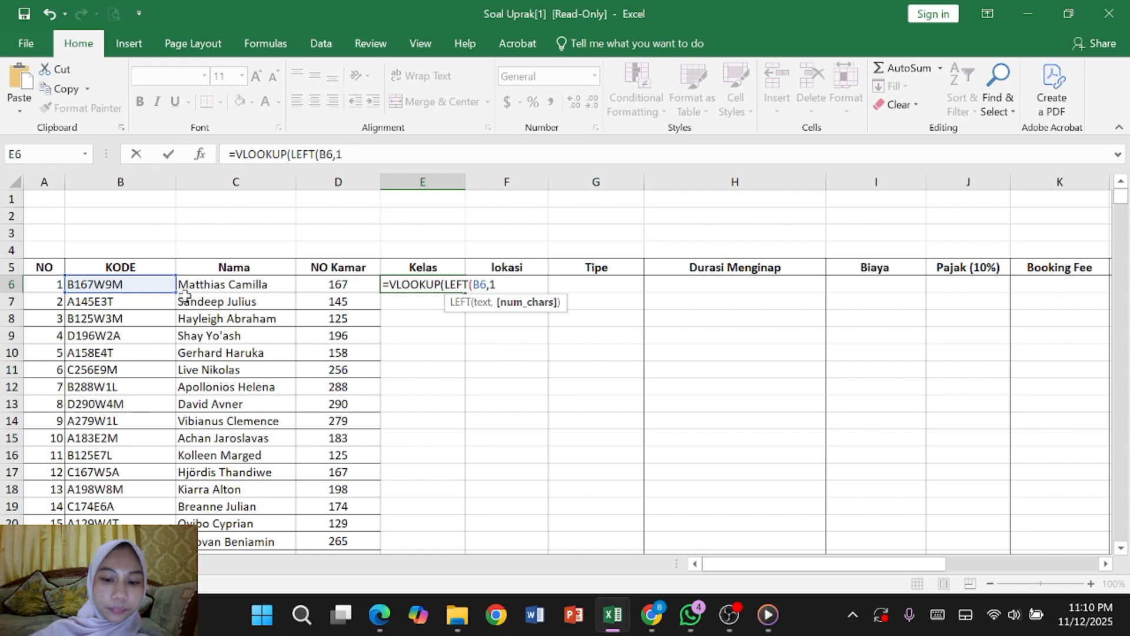
text())
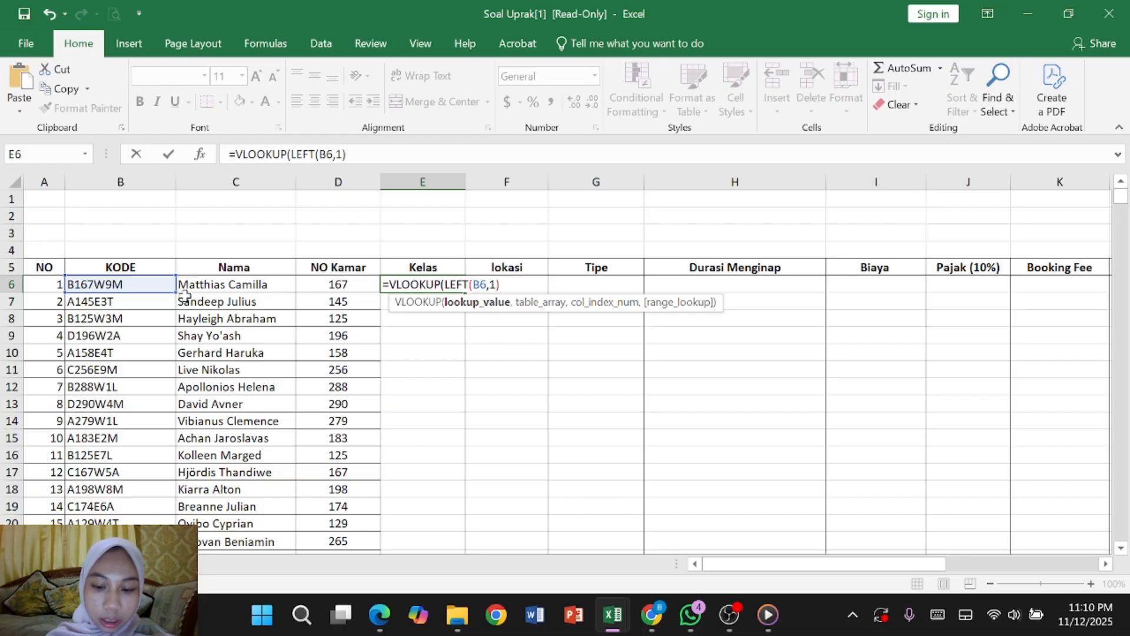
text(,)
- Set the VLOOKUP table array to the KODE and Kelas columns of Tabel Tipe dan Kelas as the absolute range $A$59:$B$64
scroll(185, 296, down, 3)
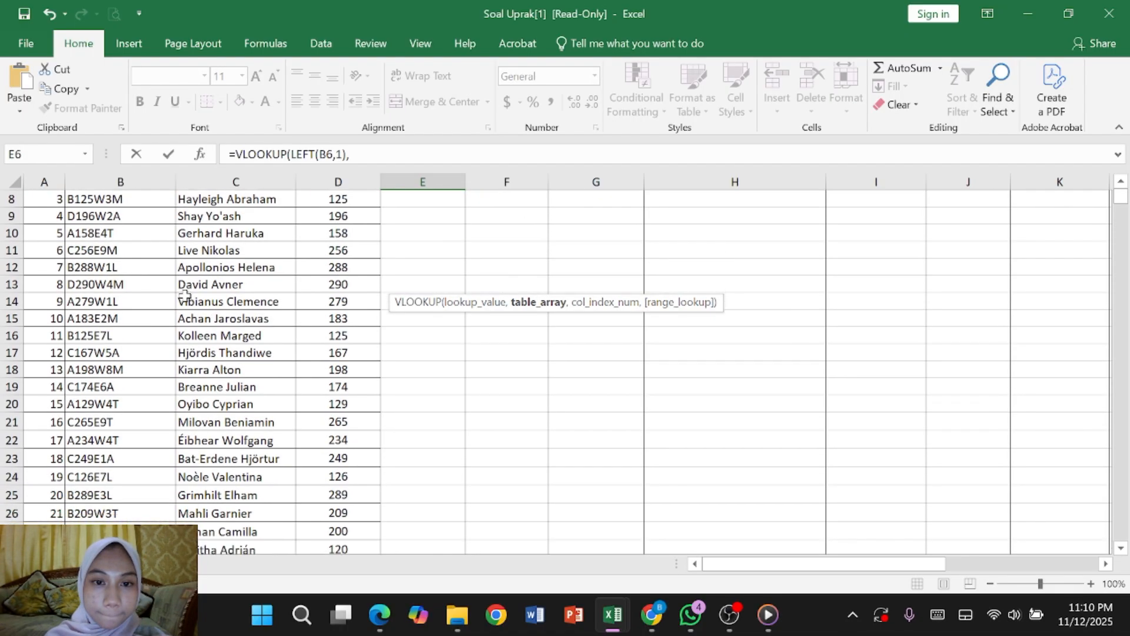
scroll(185, 296, up, 1)
scroll(185, 296, down, 5)
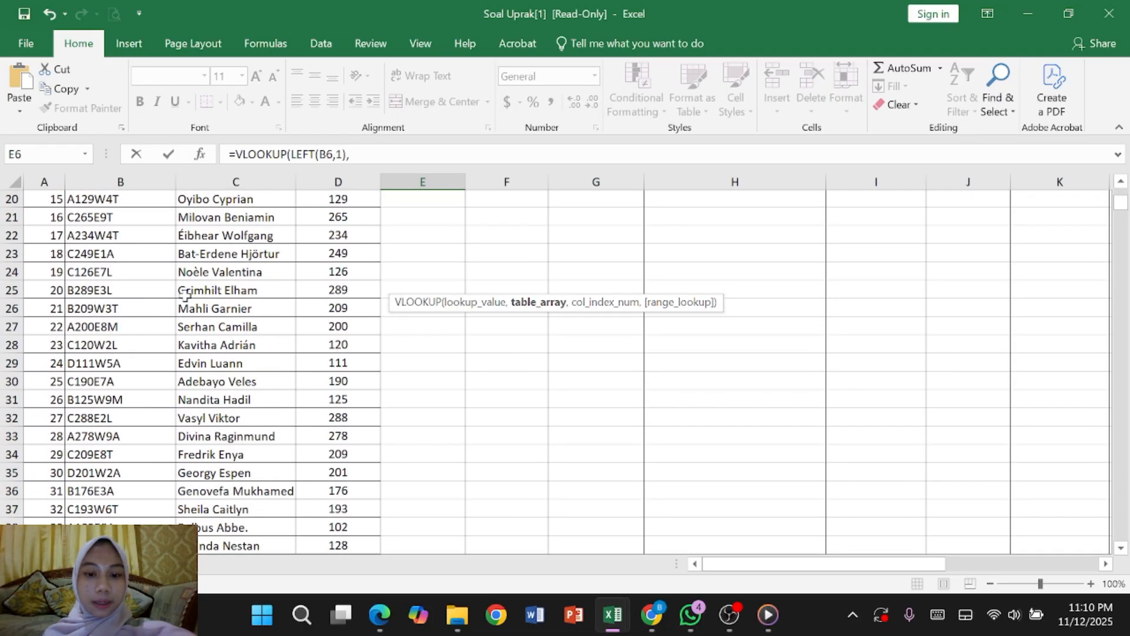
scroll(185, 296, down, 6)
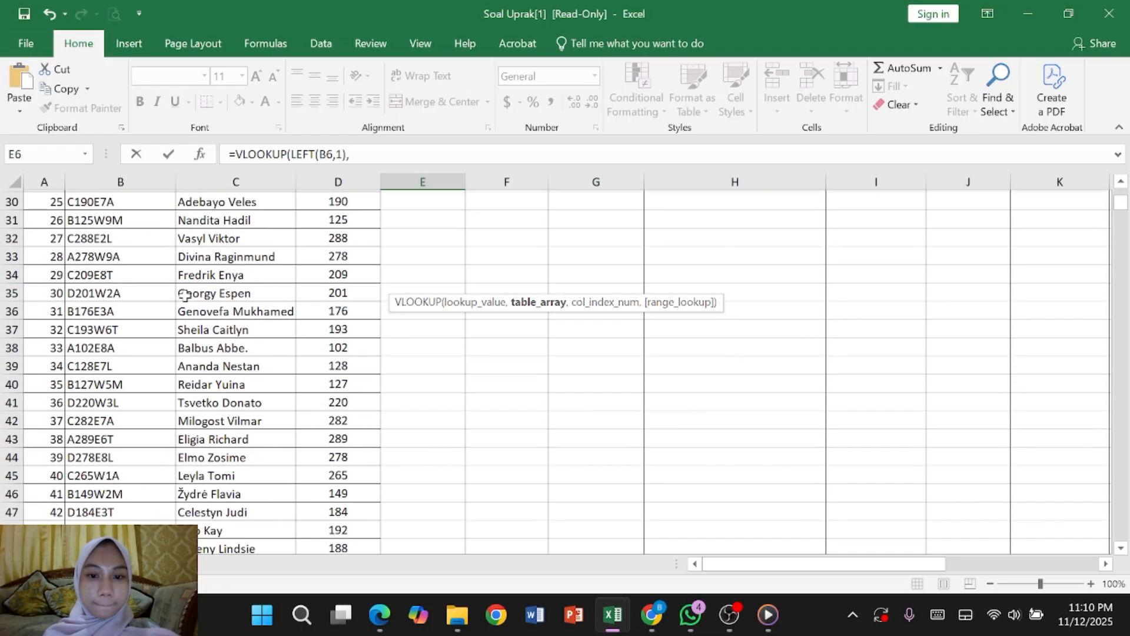
scroll(185, 296, down, 5)
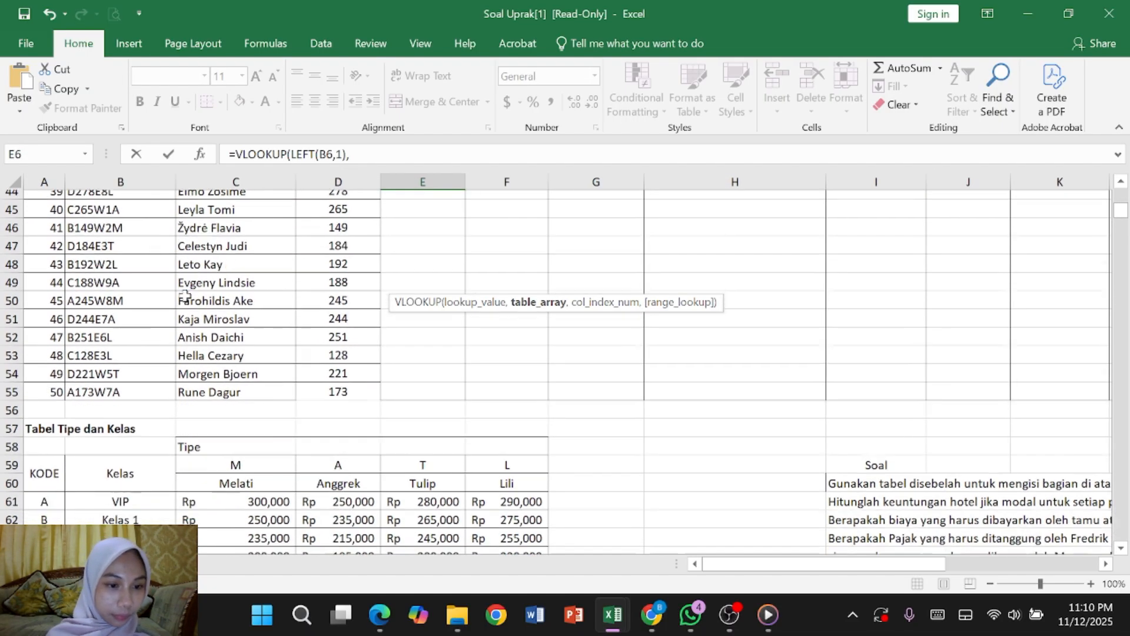
scroll(185, 296, down, 1)
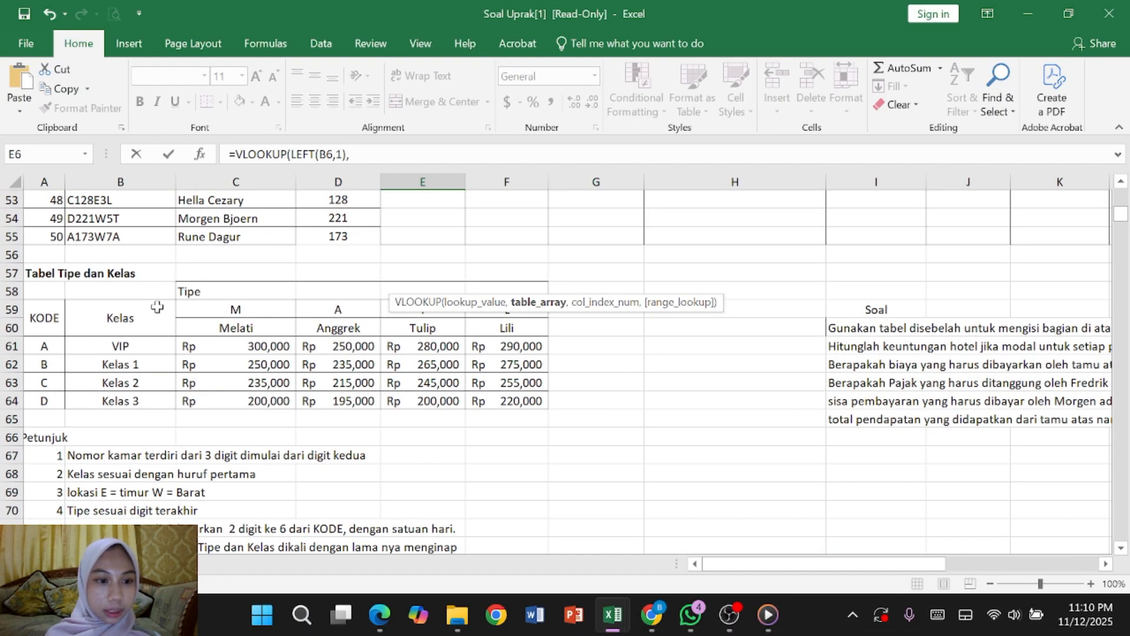
click(51, 323)
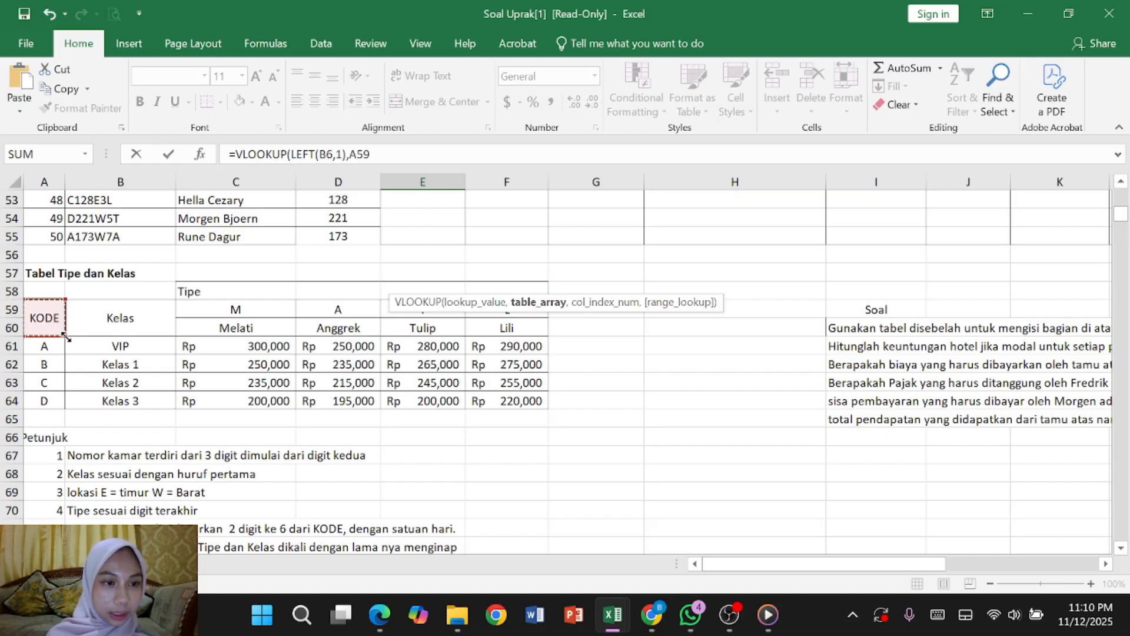
drag(66, 338, 151, 412)
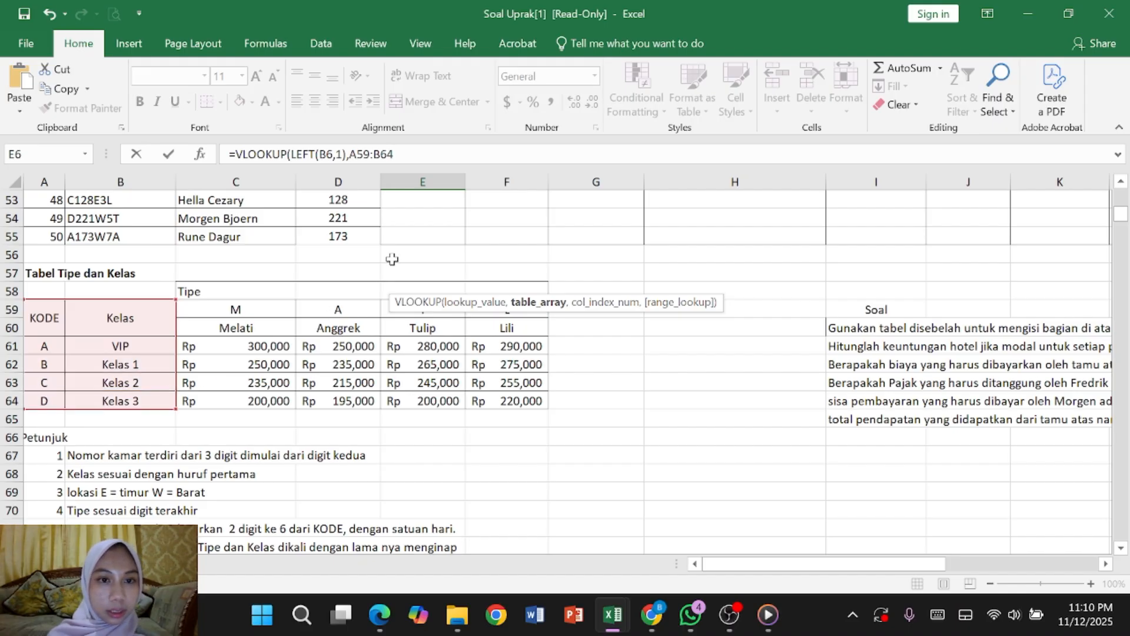
drag(349, 154, 394, 154)
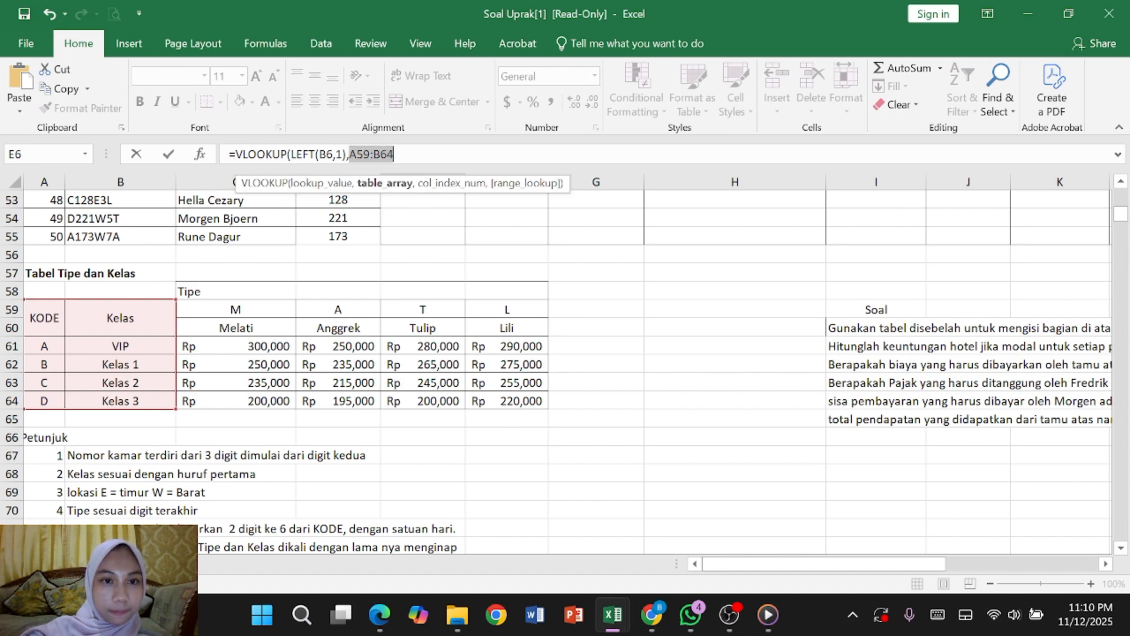
key(F4)
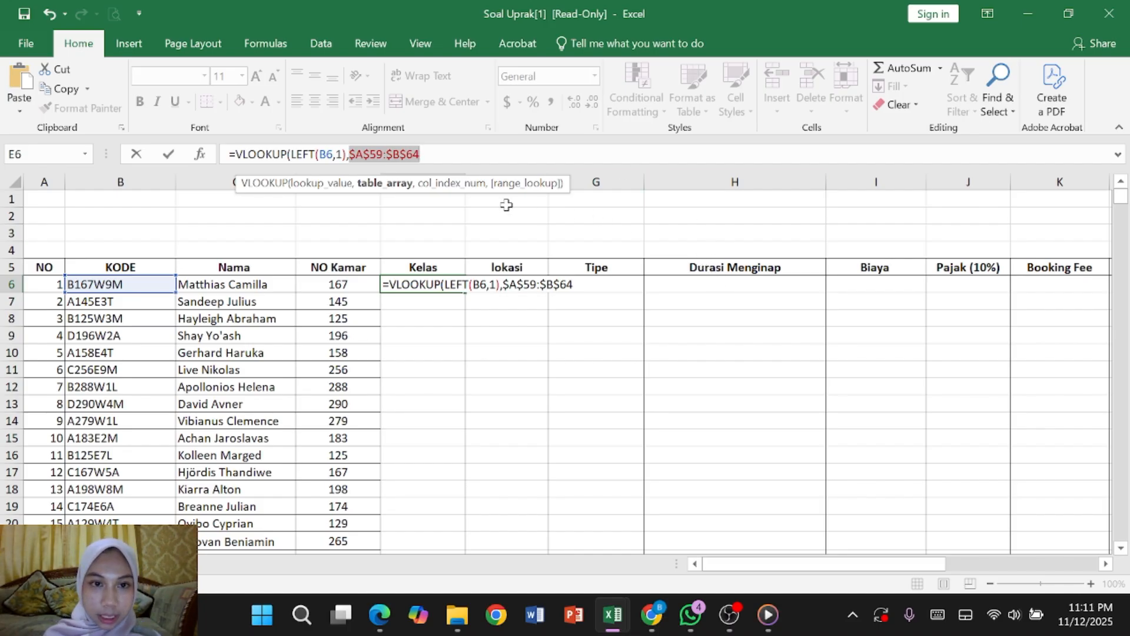
- Complete the VLOOKUP in E6 with column index 2 and exact match, giving =VLOOKUP(LEFT(B6,1),$A$59:$B$64,2,FALSE)
click(429, 154)
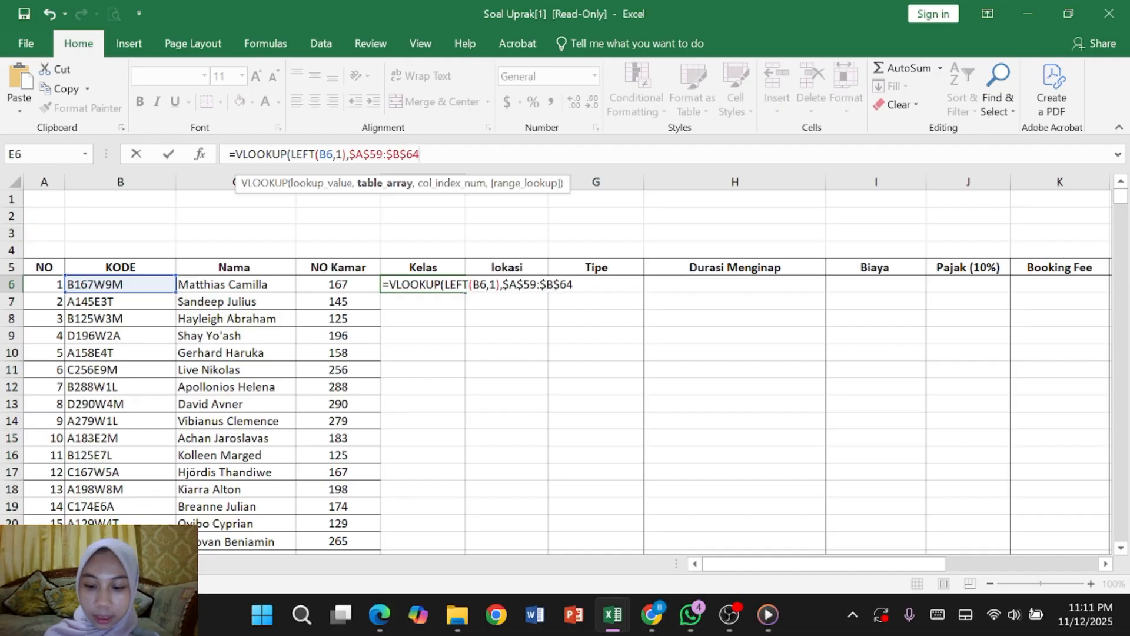
text(,)
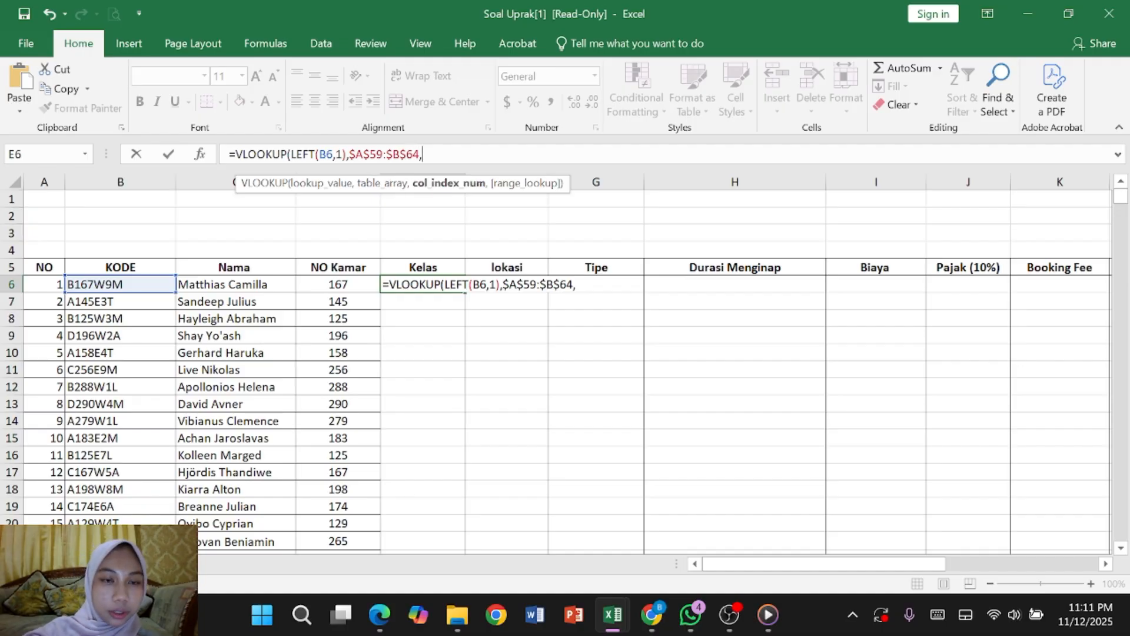
text(2)
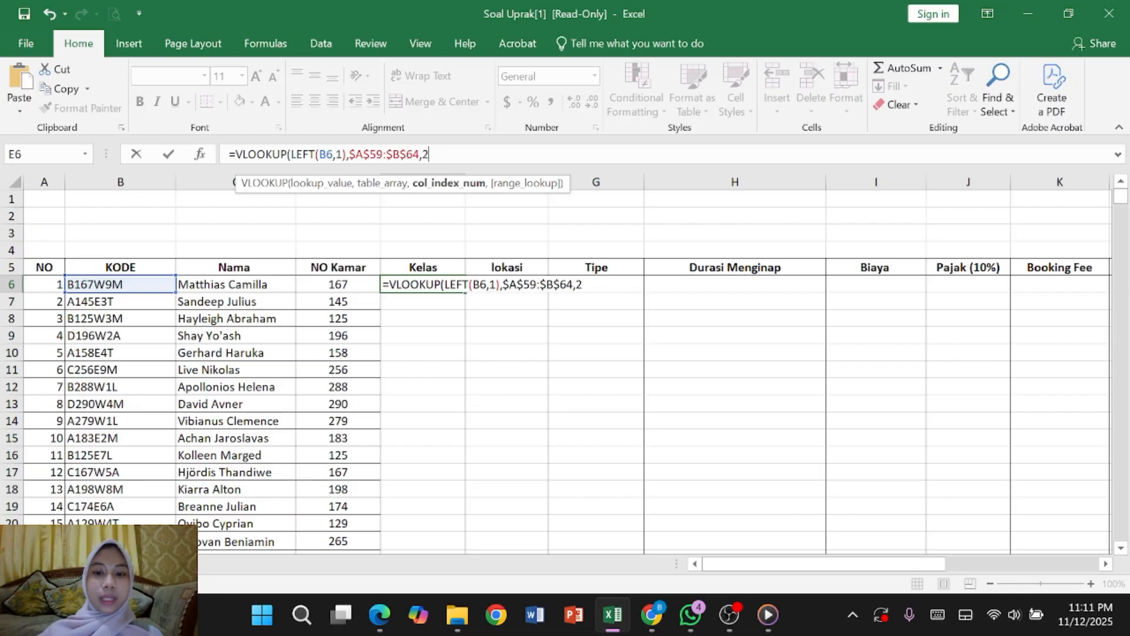
text(,)
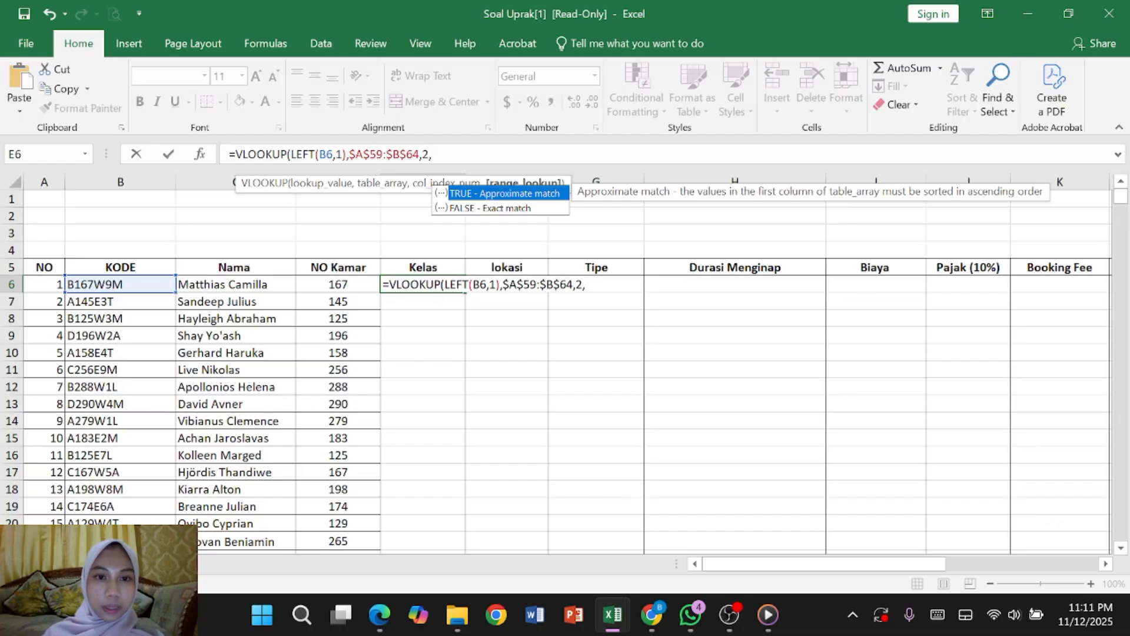
click(518, 209)
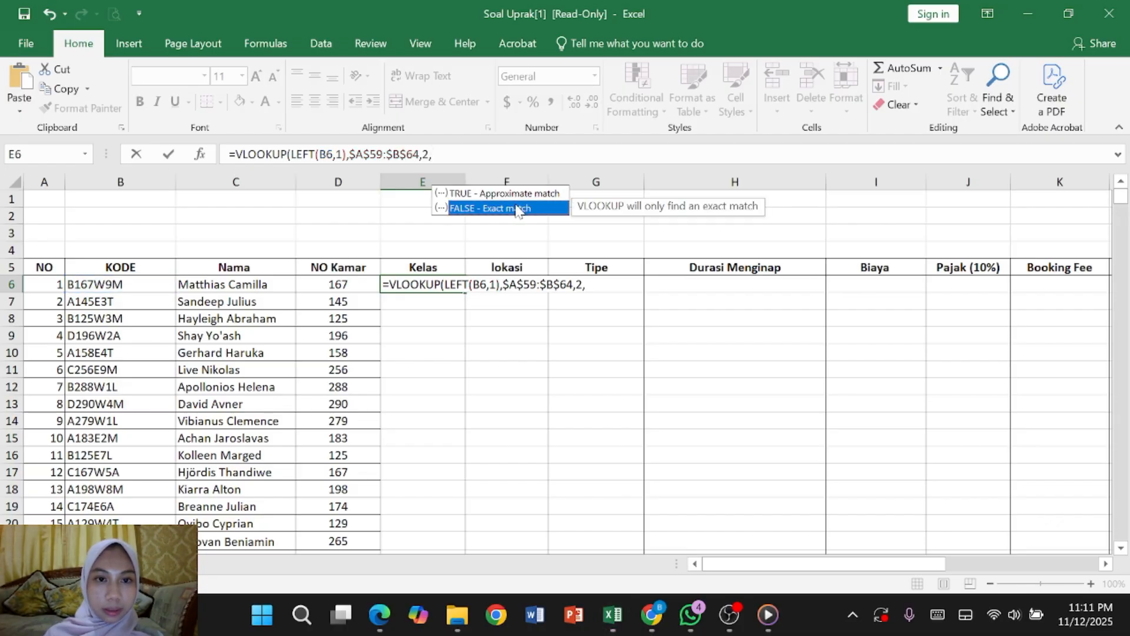
double_click(518, 209)
text())
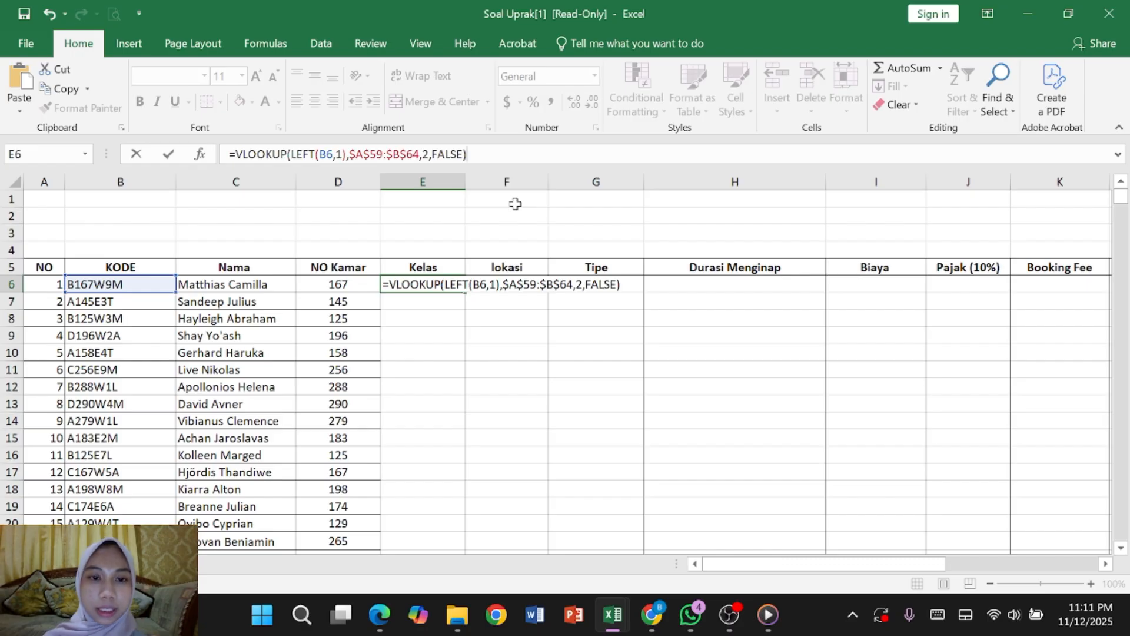
key(BackSpace)
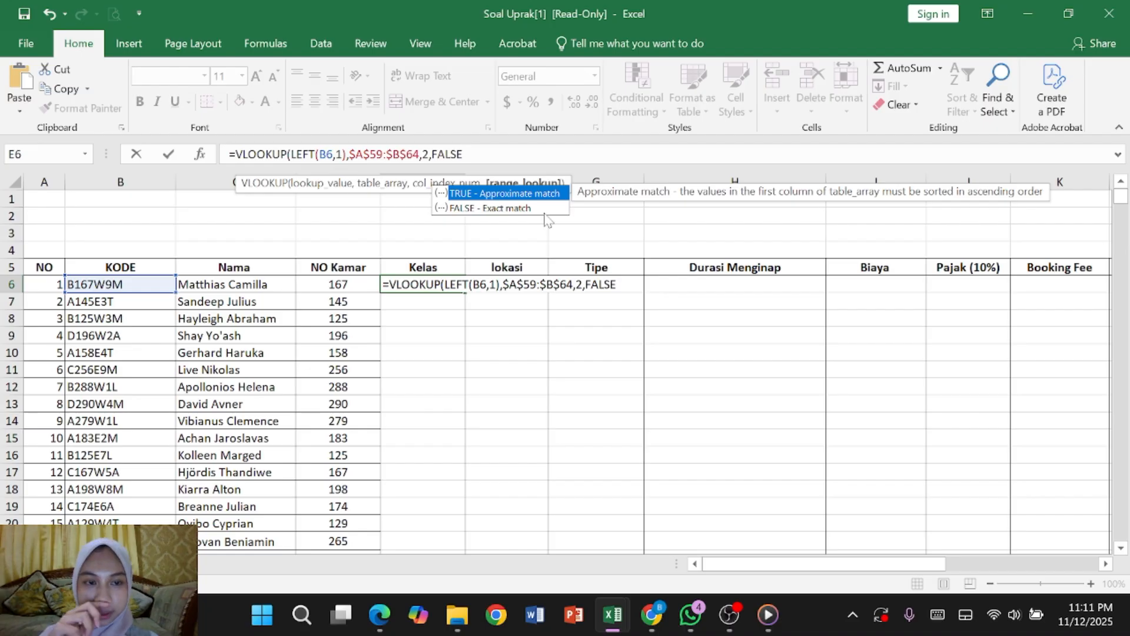
text())
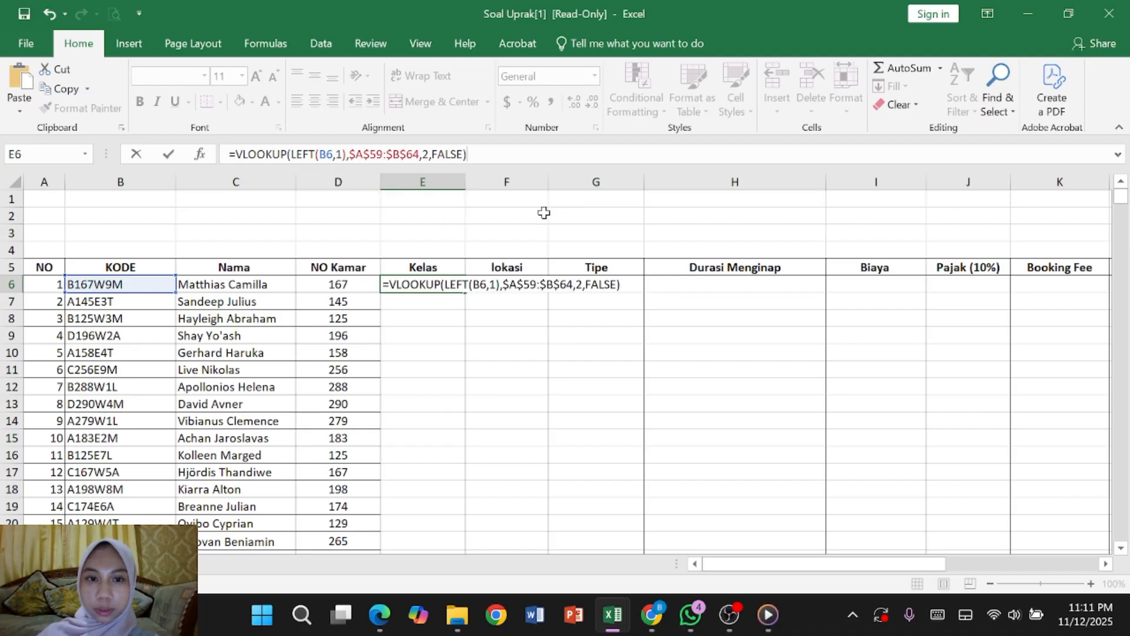
key(Return)
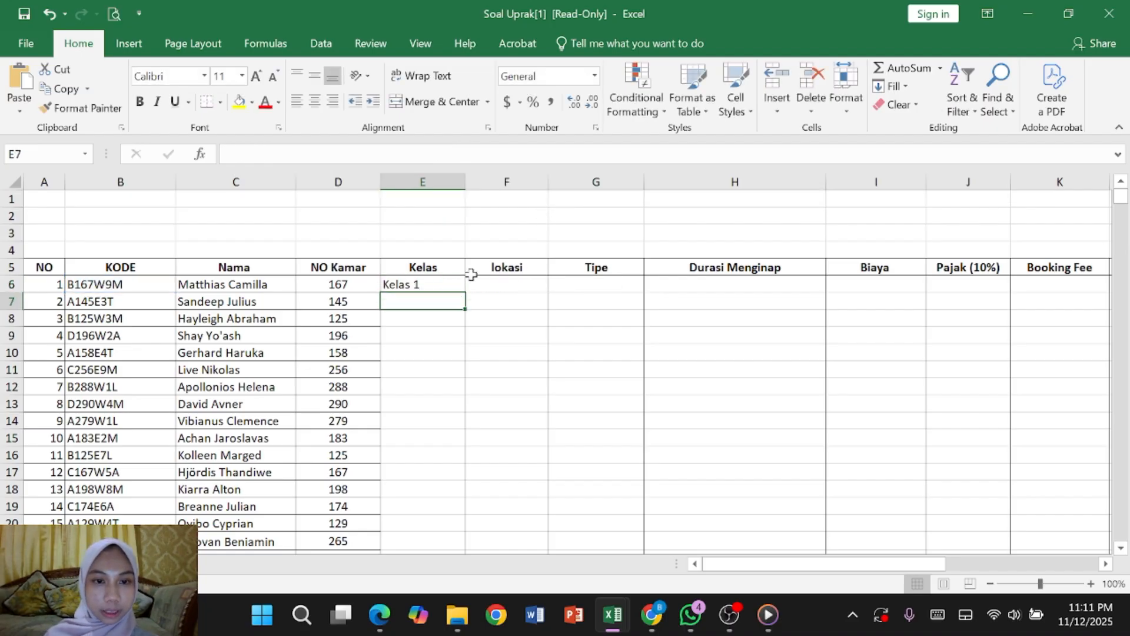
- Fill the Kelas formula in E6 down through E55 for all guests
click(445, 287)
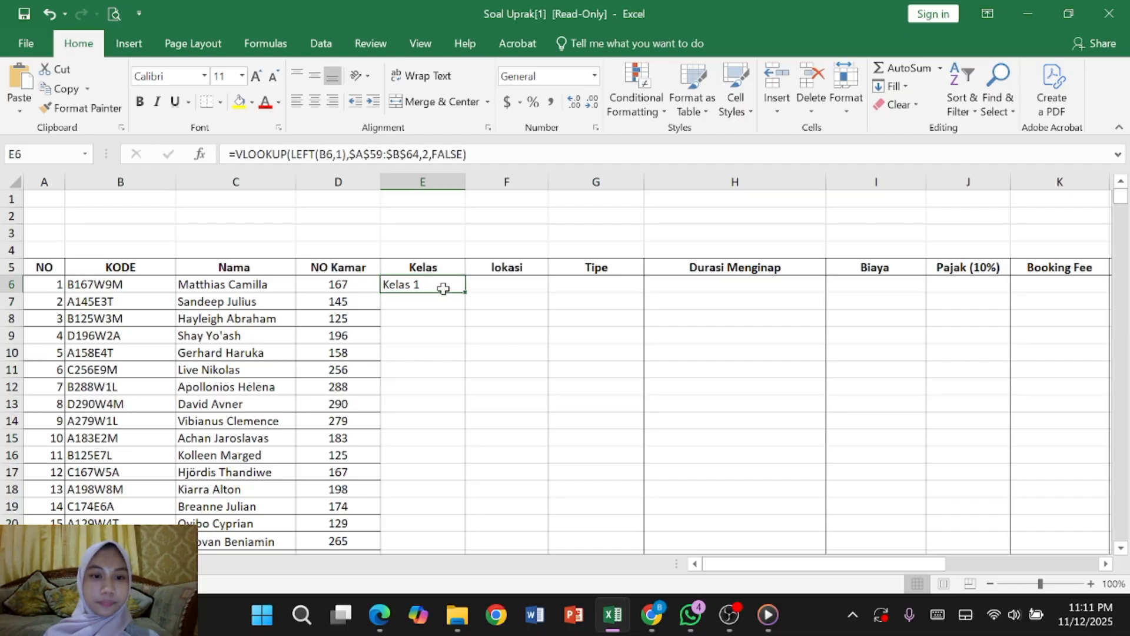
click(473, 285)
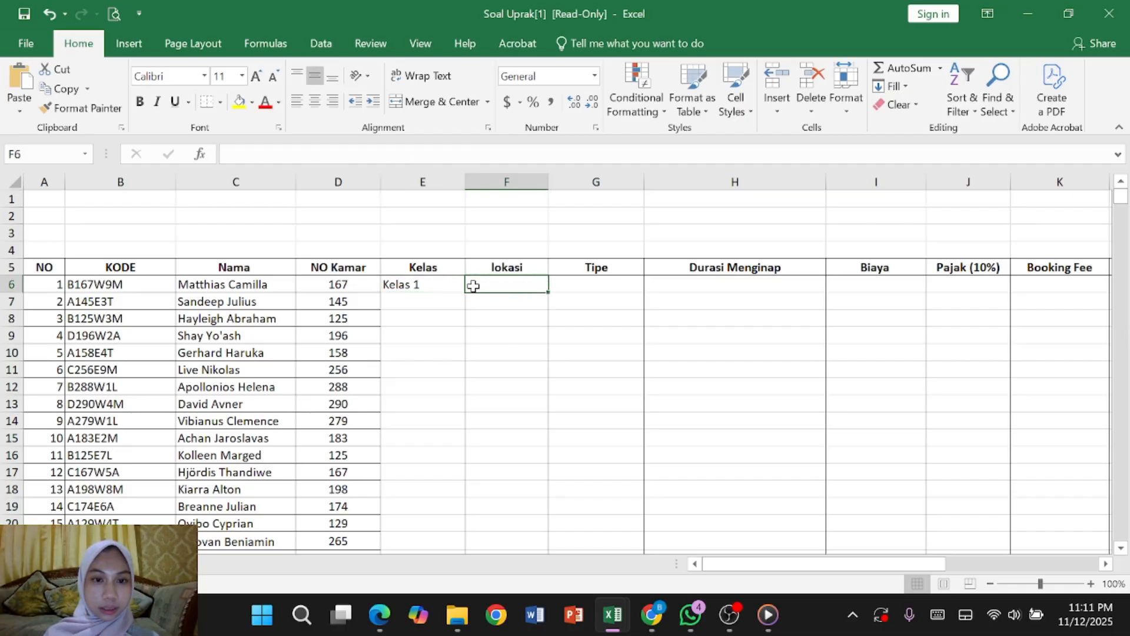
click(447, 286)
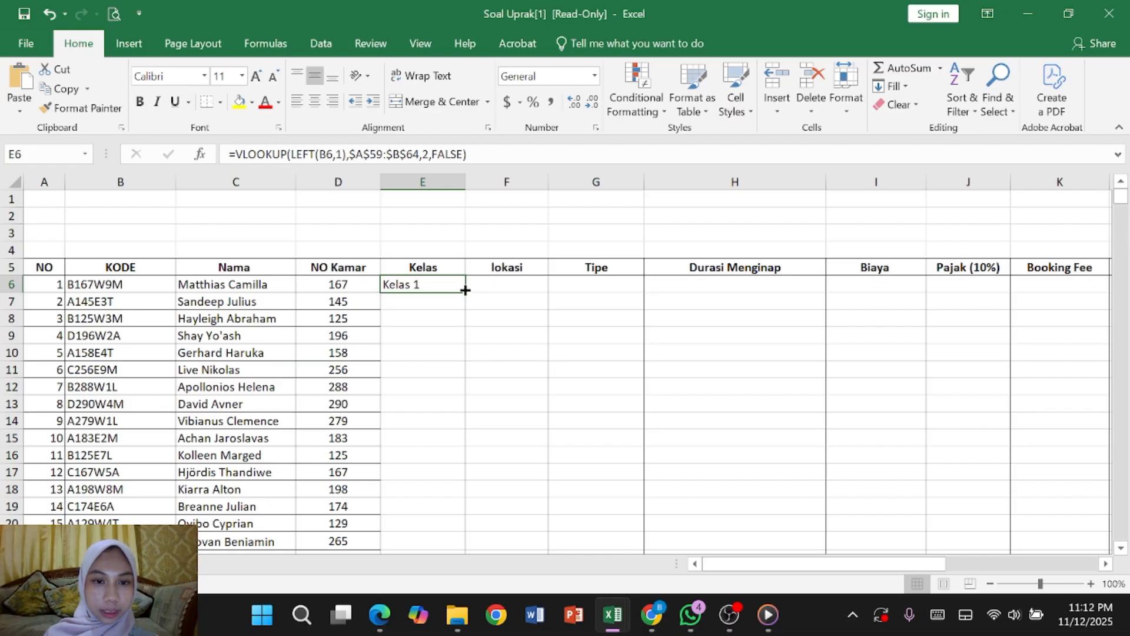
drag(465, 292, 479, 513)
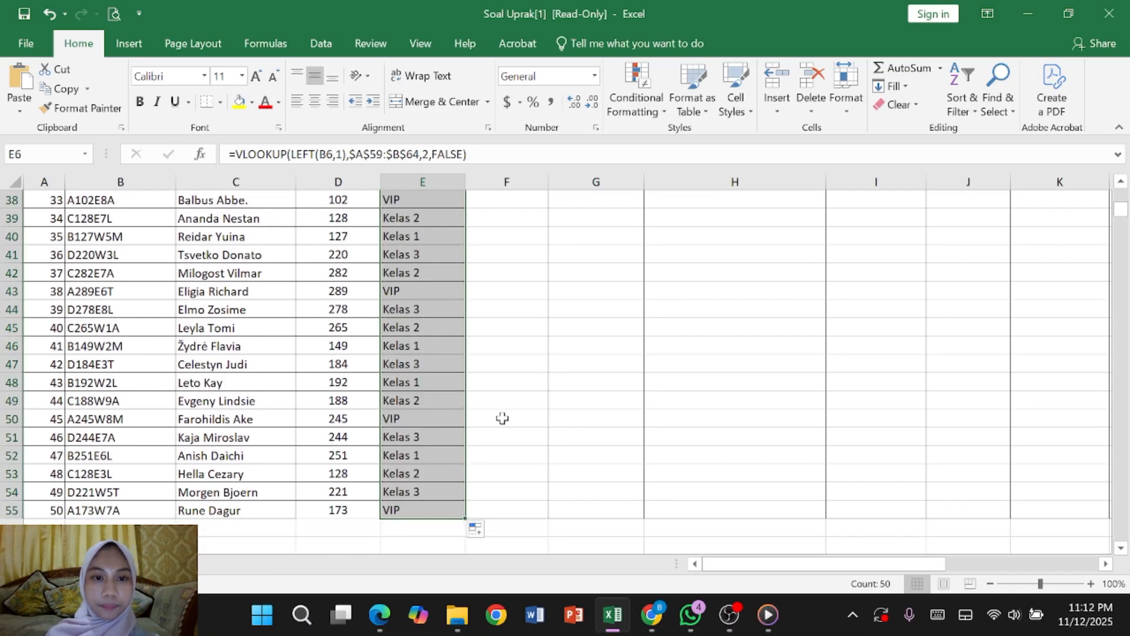
scroll(502, 418, up, 12)
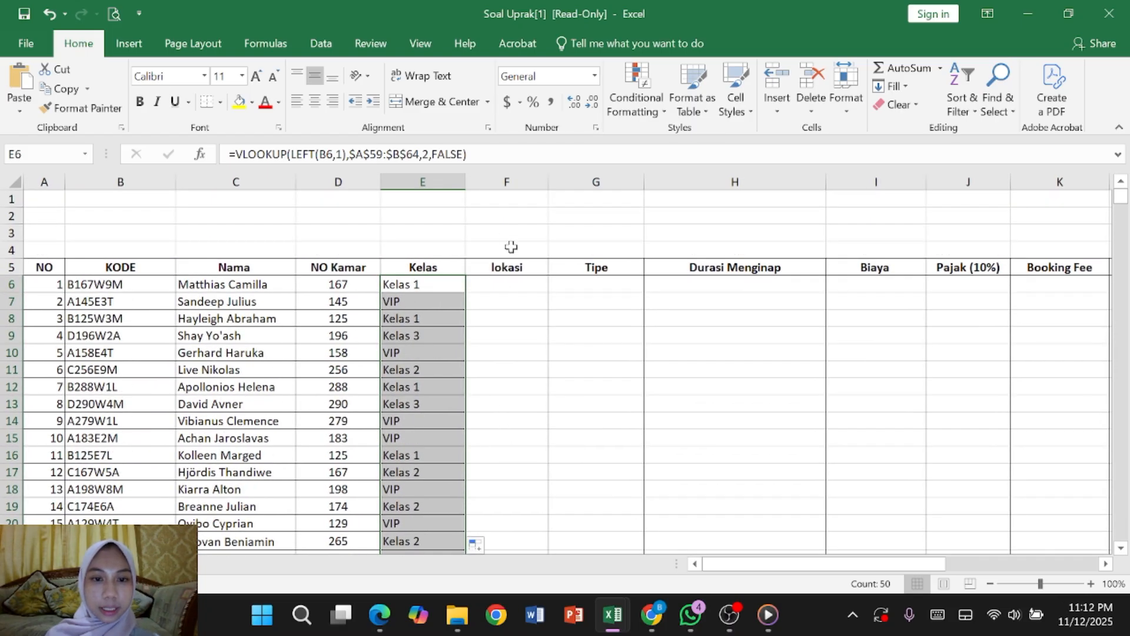
- Check the Petunjuk rule for lokasi and start an IF formula in the first lokasi cell, F6
click(515, 286)
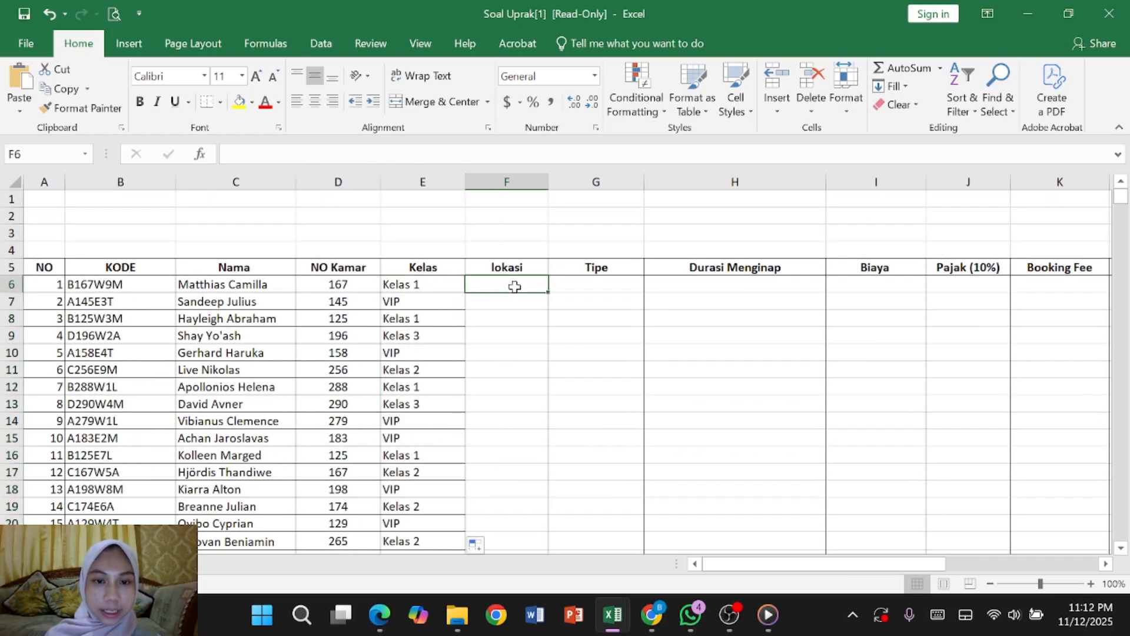
double_click(514, 287)
scroll(515, 287, down, 20)
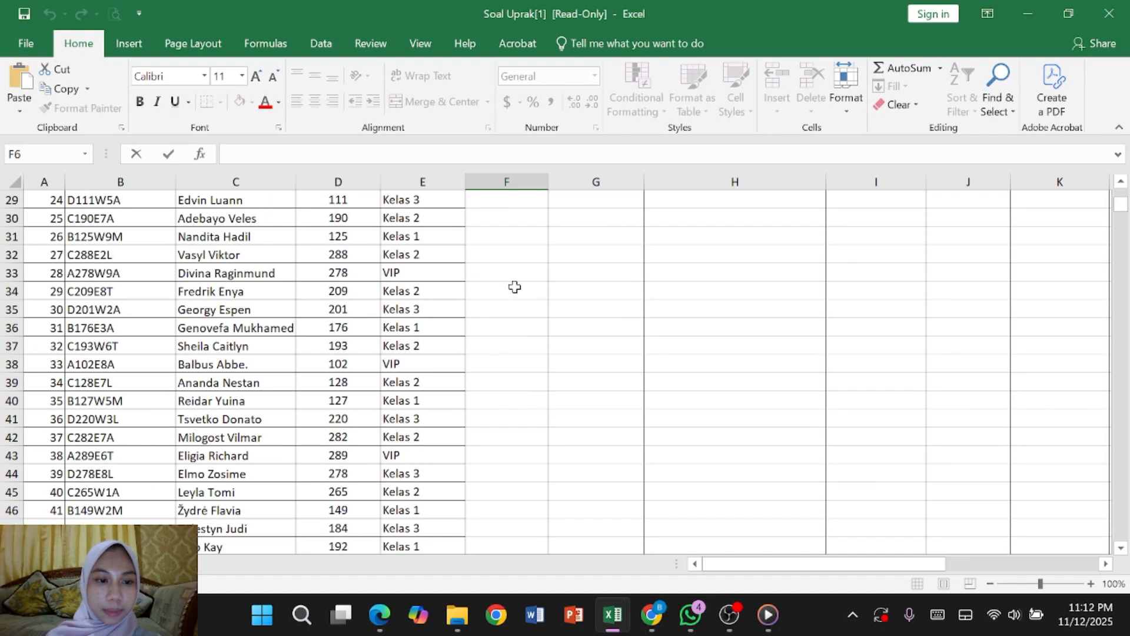
scroll(514, 286, down, 1)
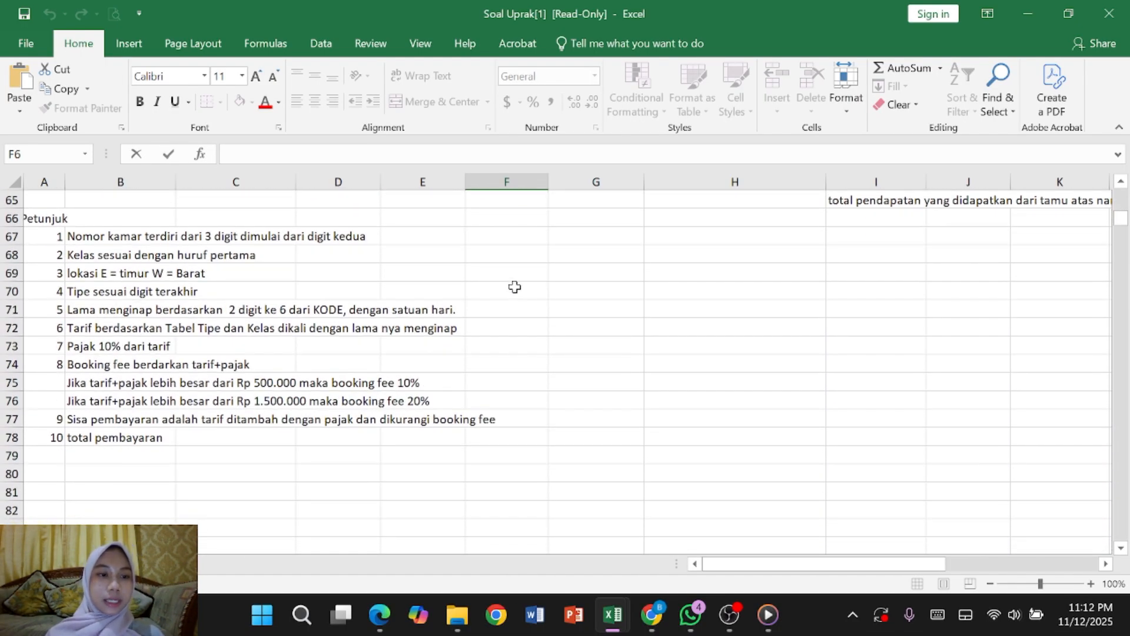
scroll(515, 287, up, 20)
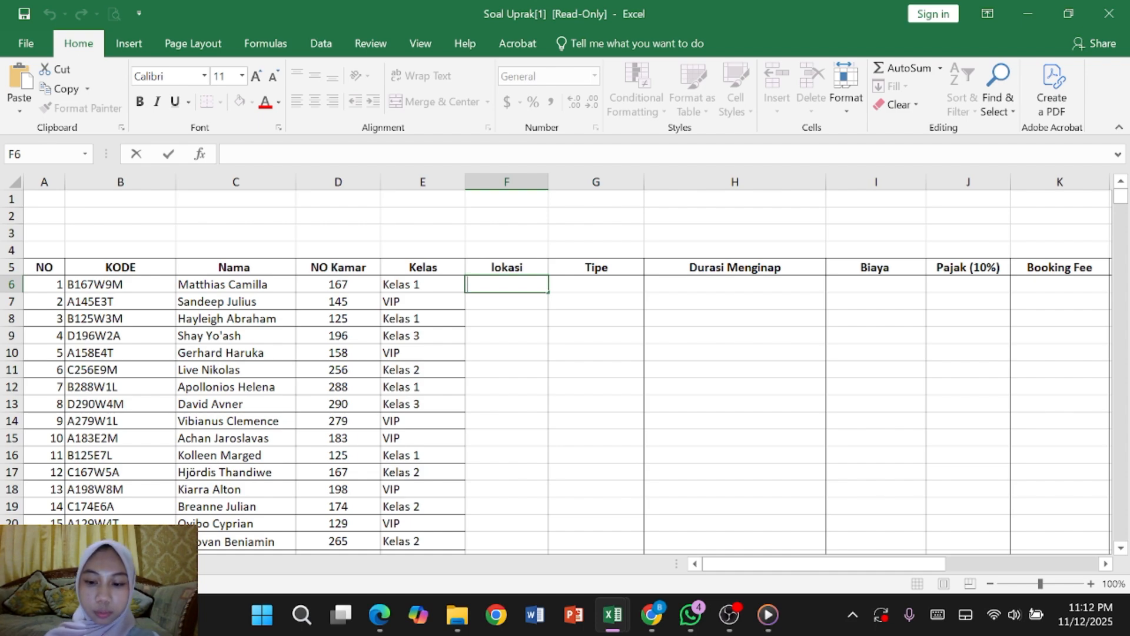
text(=IF)
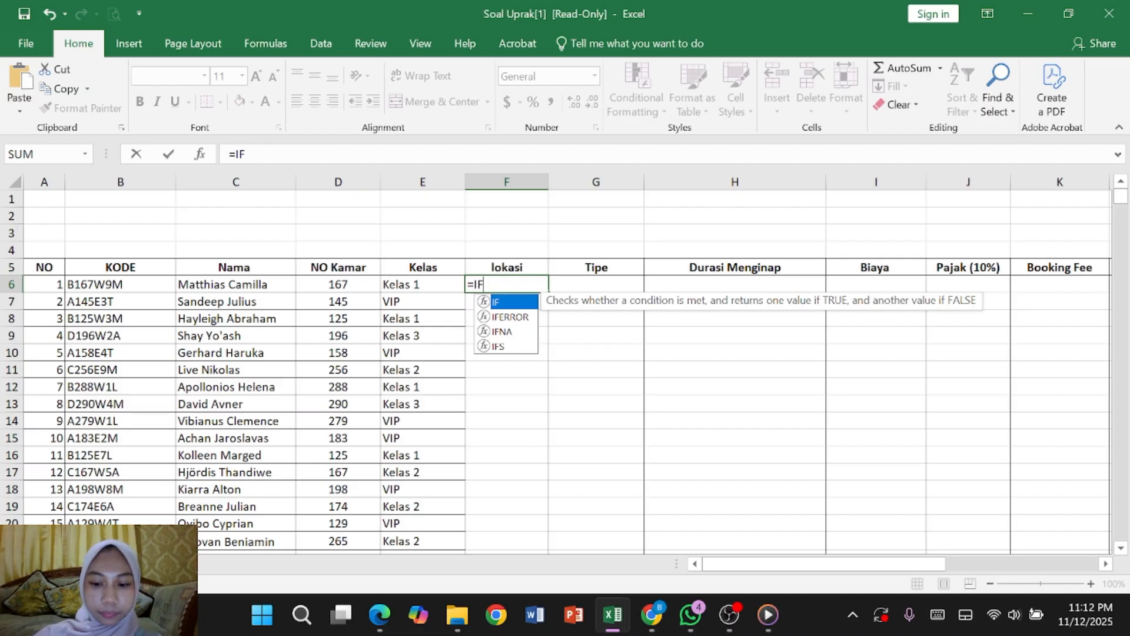
text(()
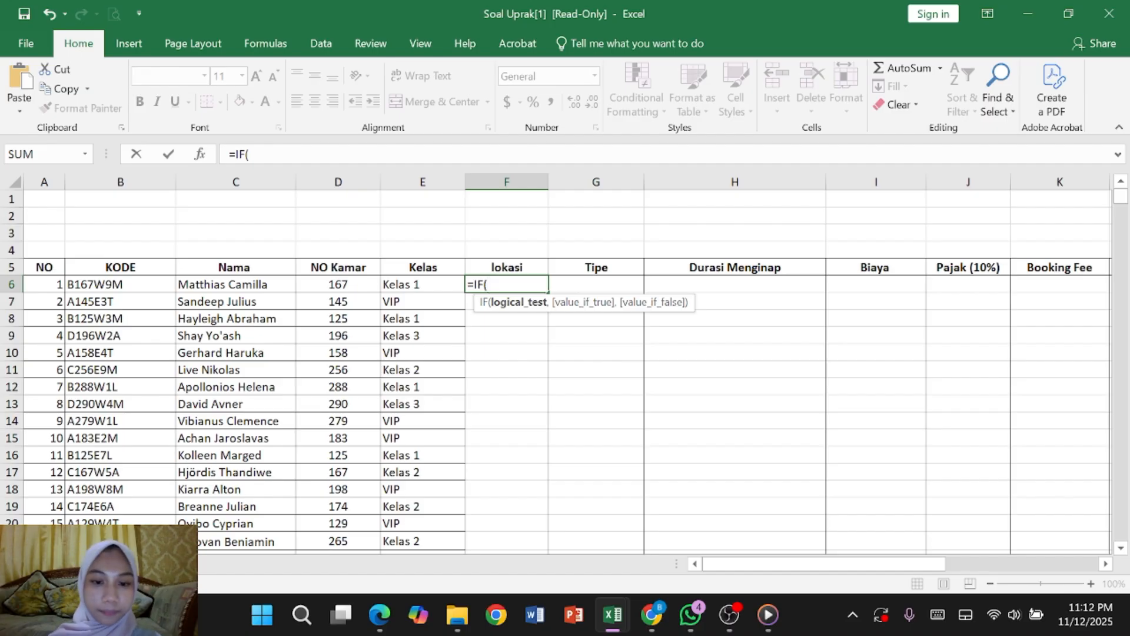
- Enter MID(B6,5,1) in the IF logical test of F6 to extract the fifth character of the KODE
text(MI)
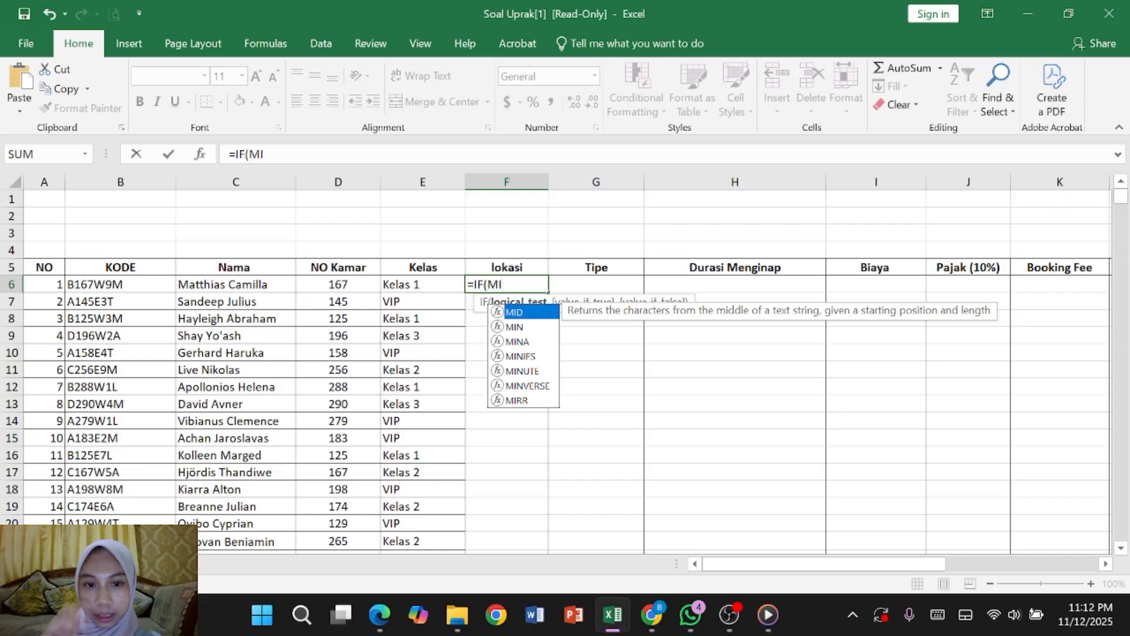
double_click(514, 312)
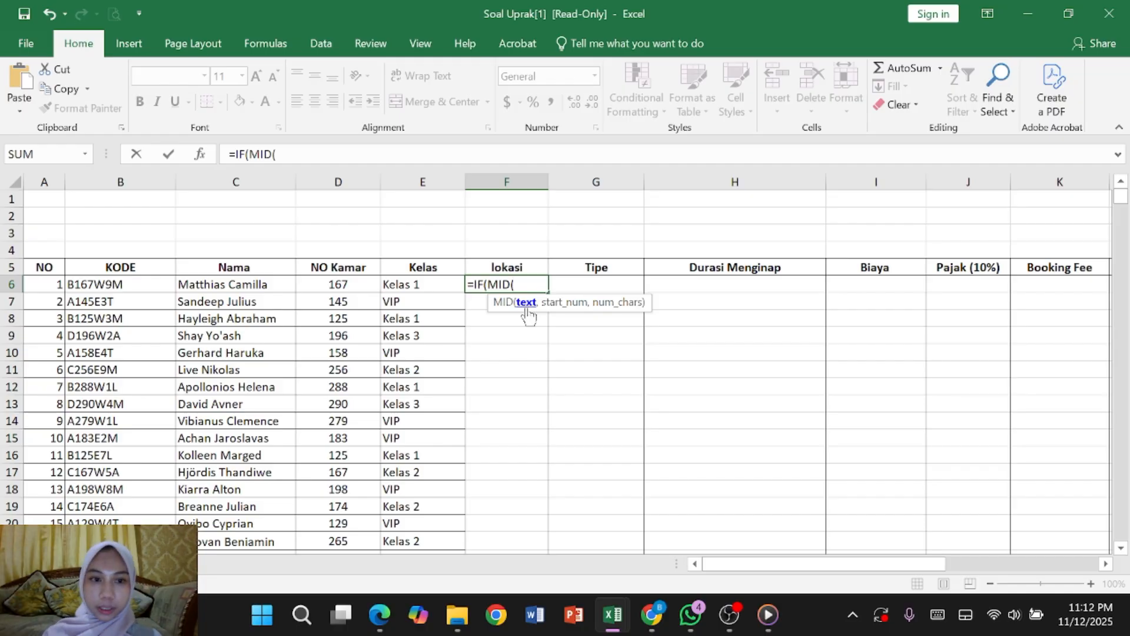
click(143, 284)
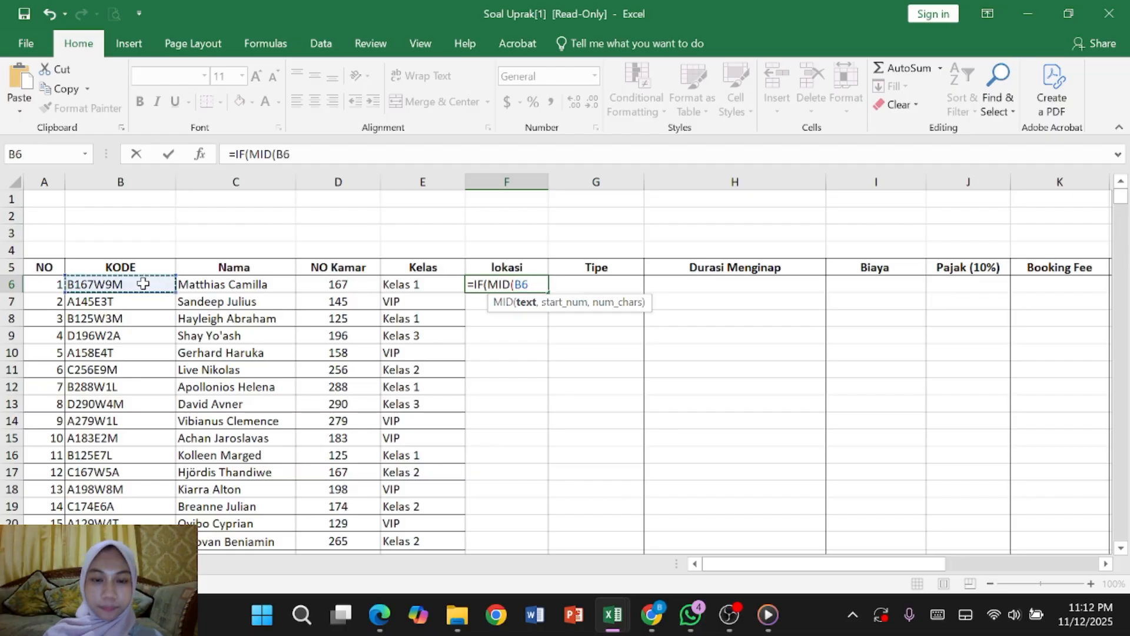
text(,)
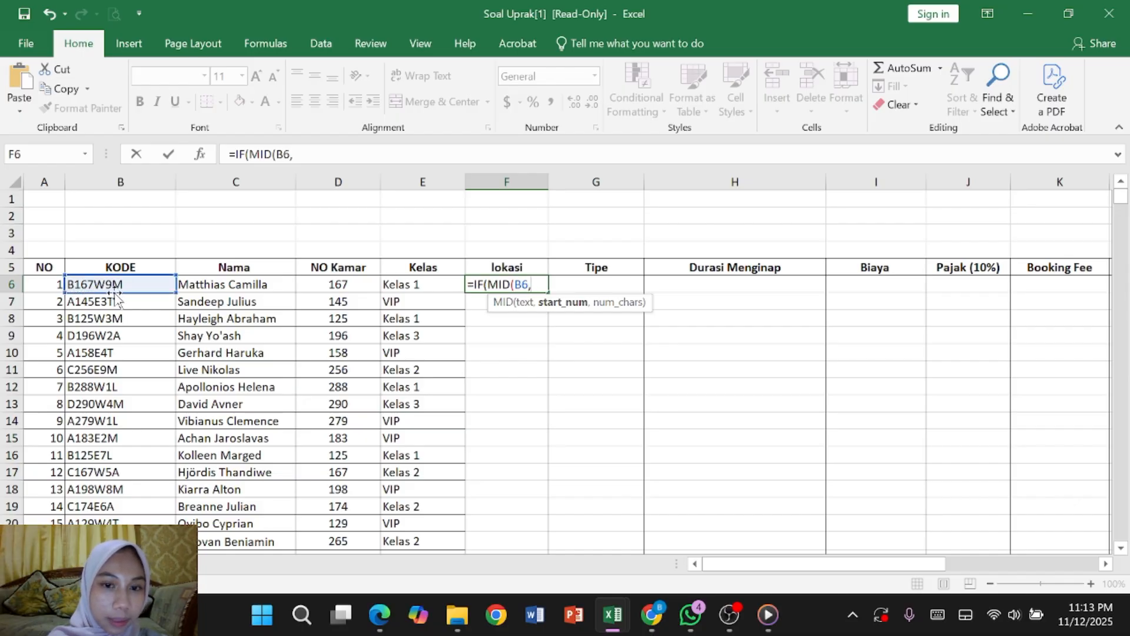
text(5)
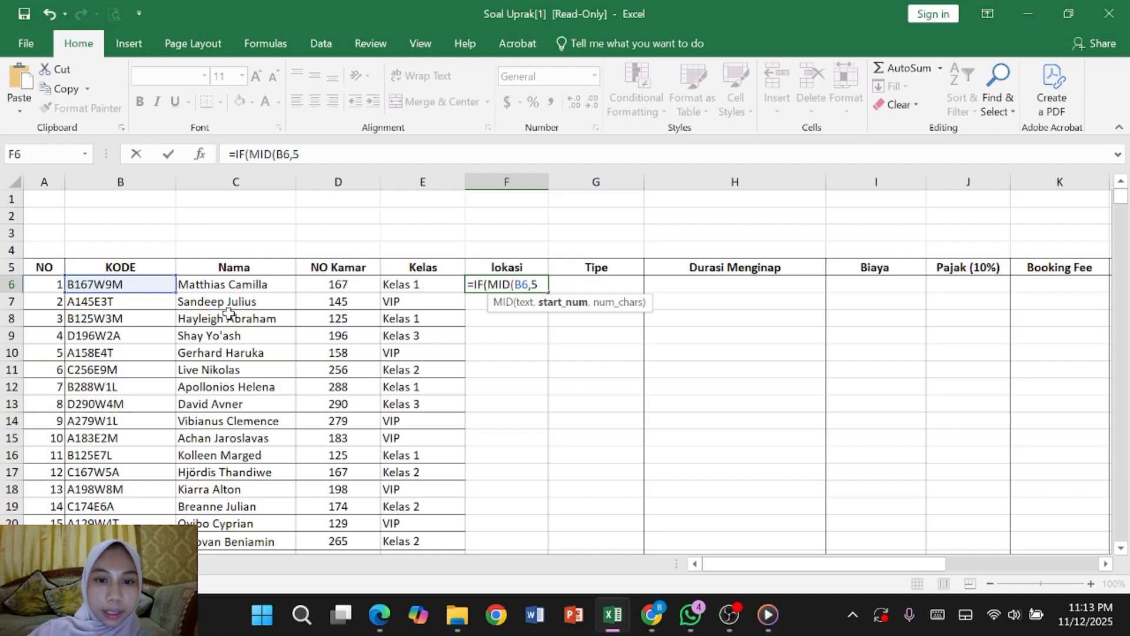
text(,)
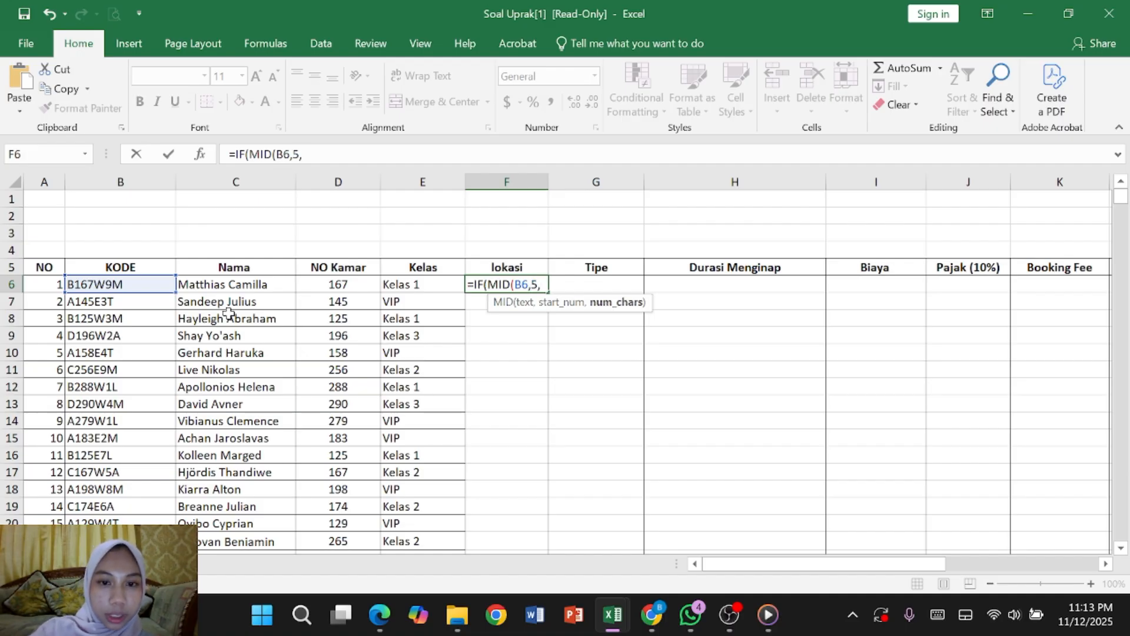
text(1)
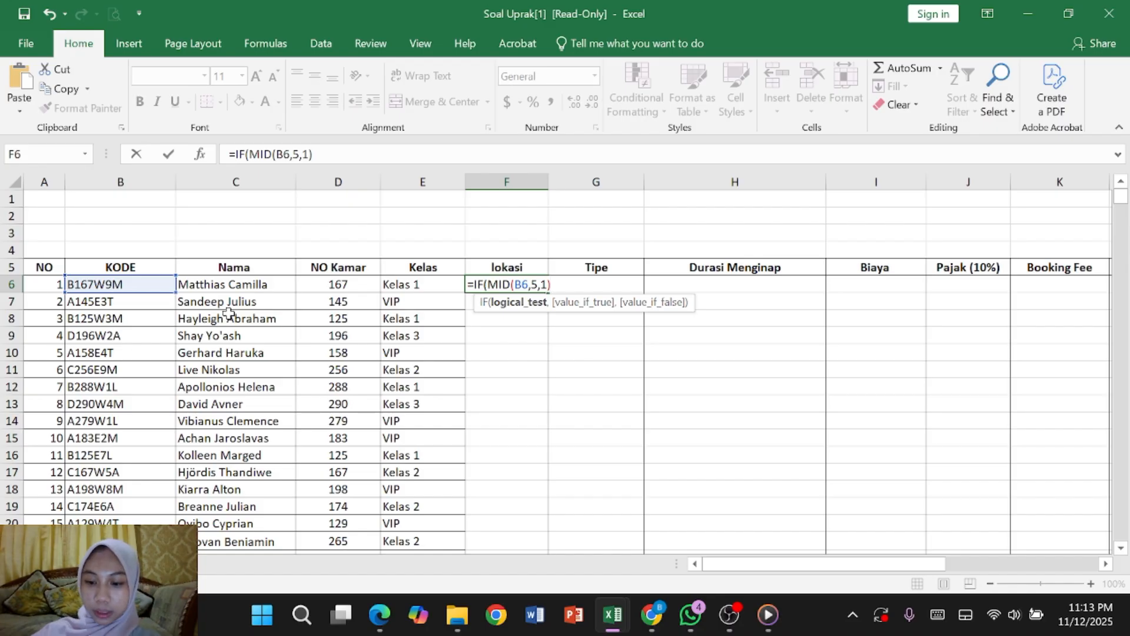
- Finish the IF logical test in F6 by comparing the extracted character with "E"
text(=)
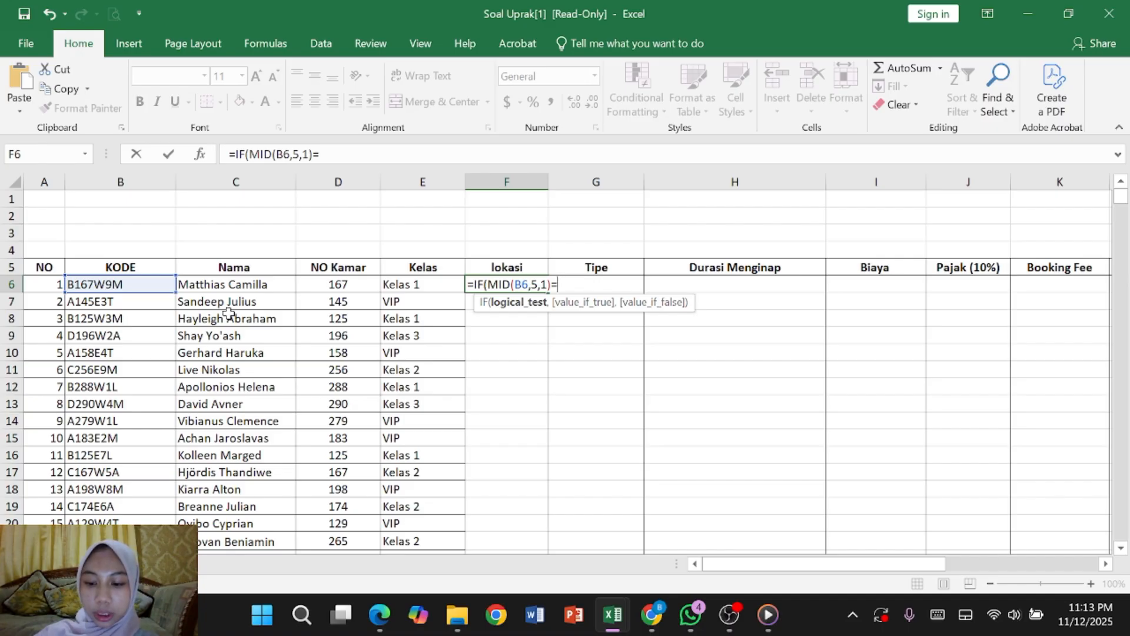
text(")
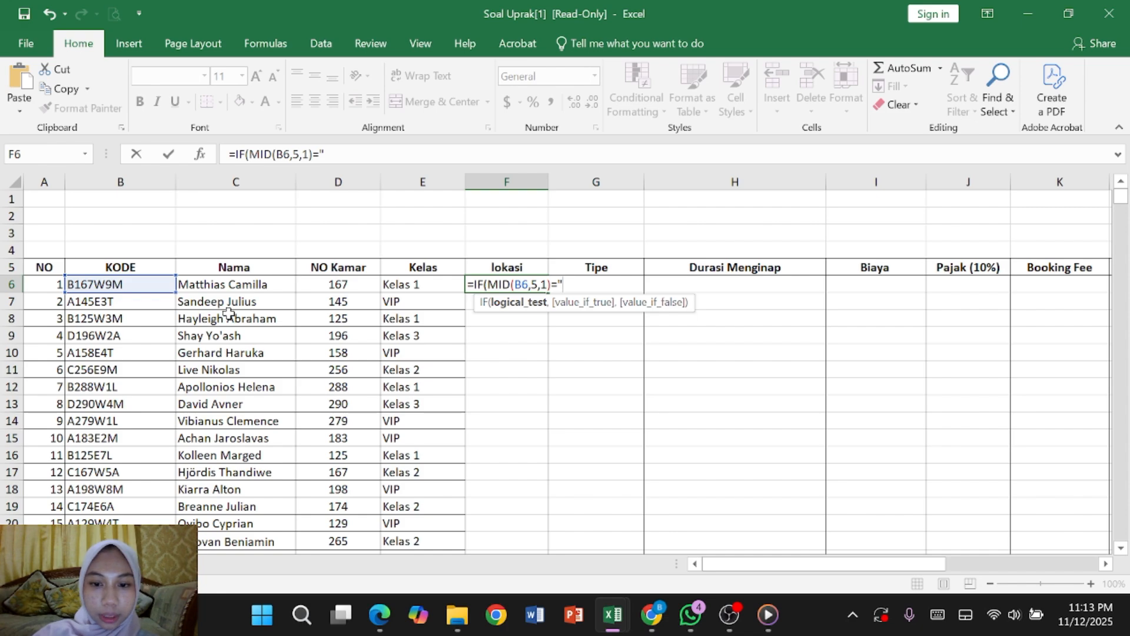
text(E:)
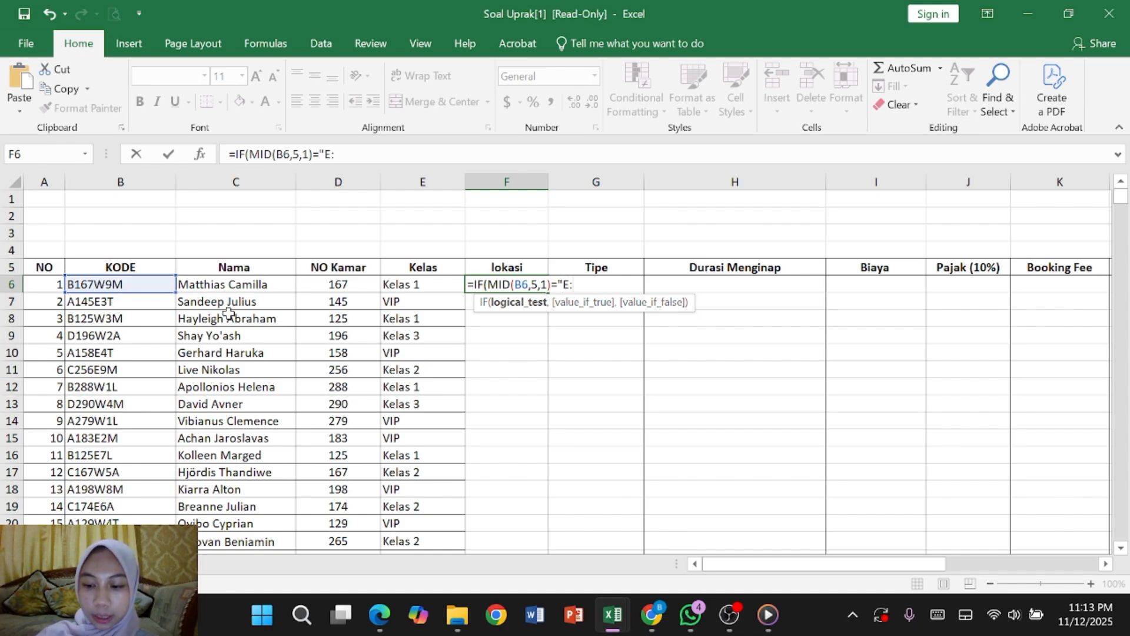
key(BackSpace)
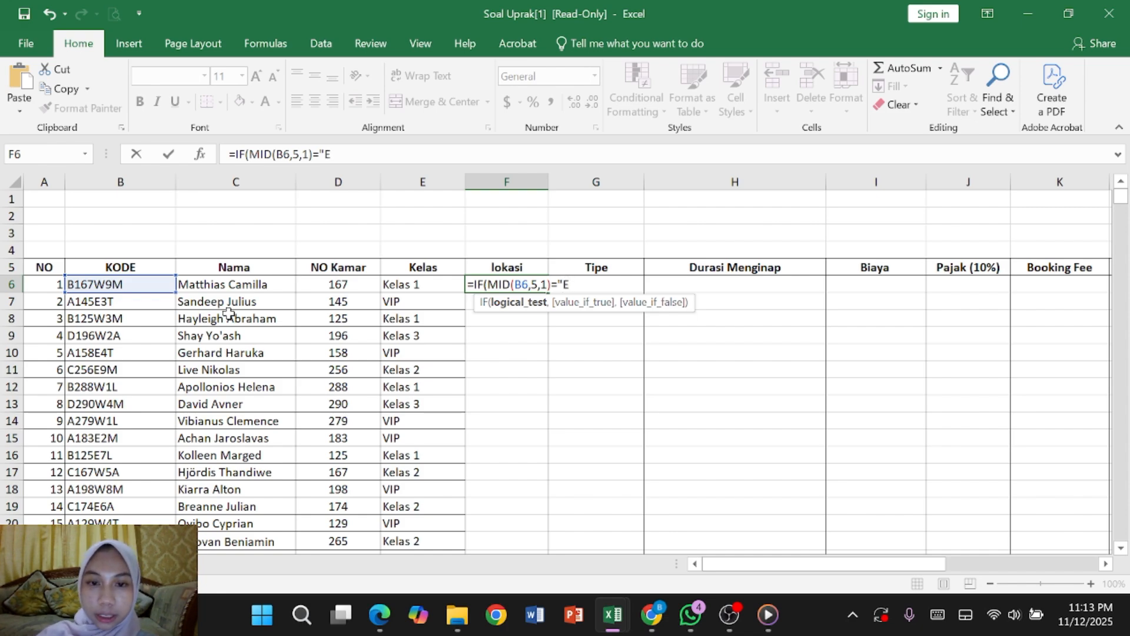
text(",)
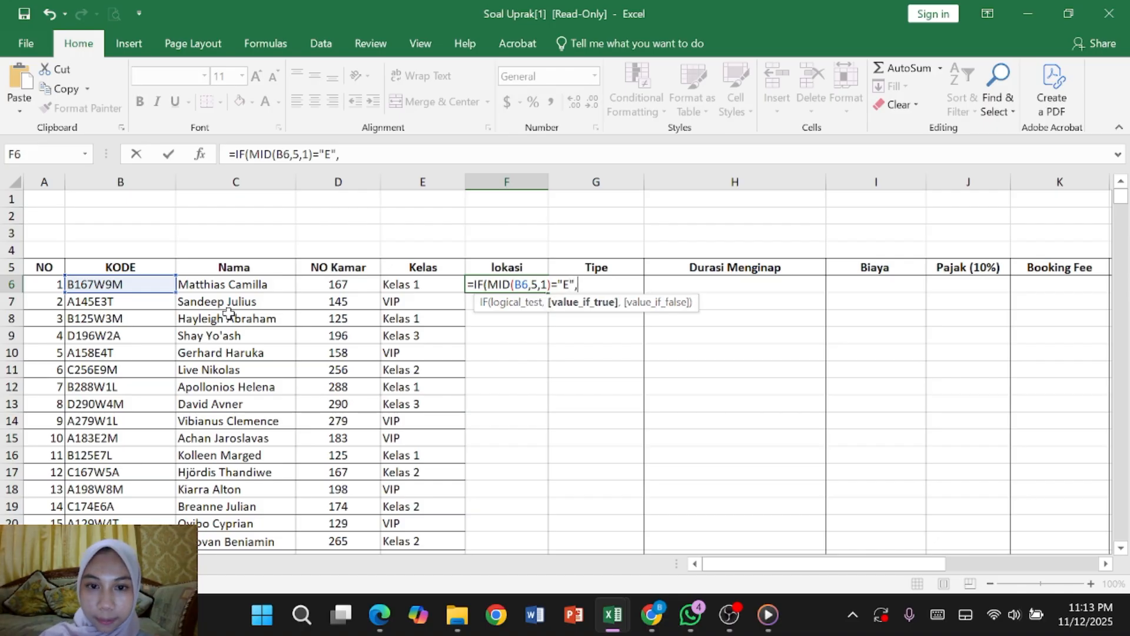
- Complete the IF in F6 with "TIMUR" if true and "BARAT" if false, giving =IF(MID(B6,5,1)="E","TIMUR","BARAT")
text(")
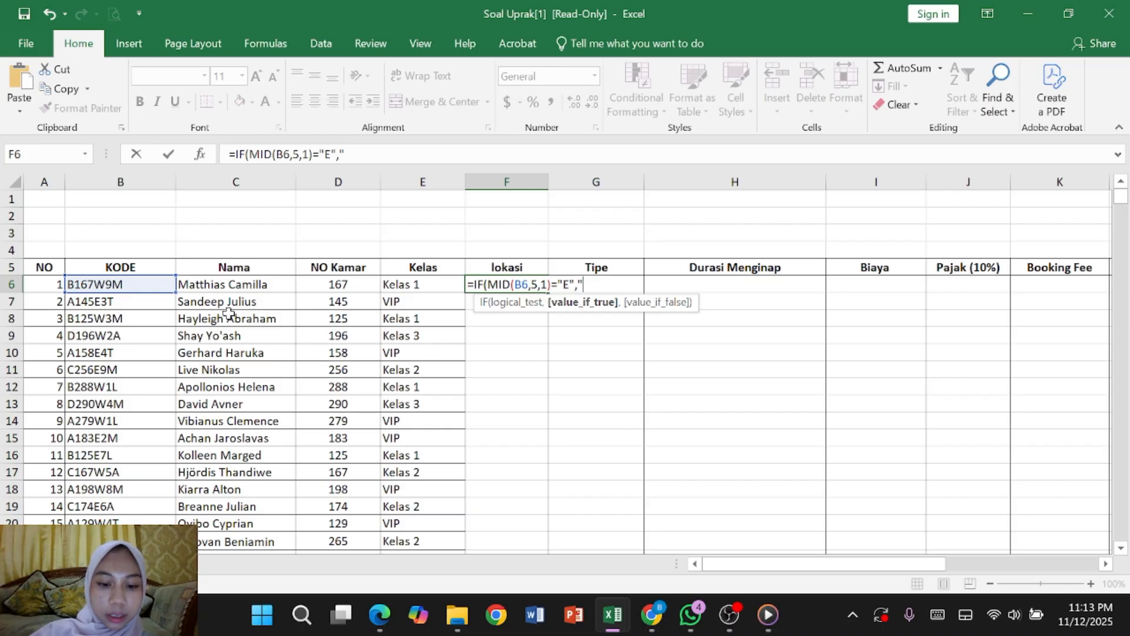
text(TIMUR)
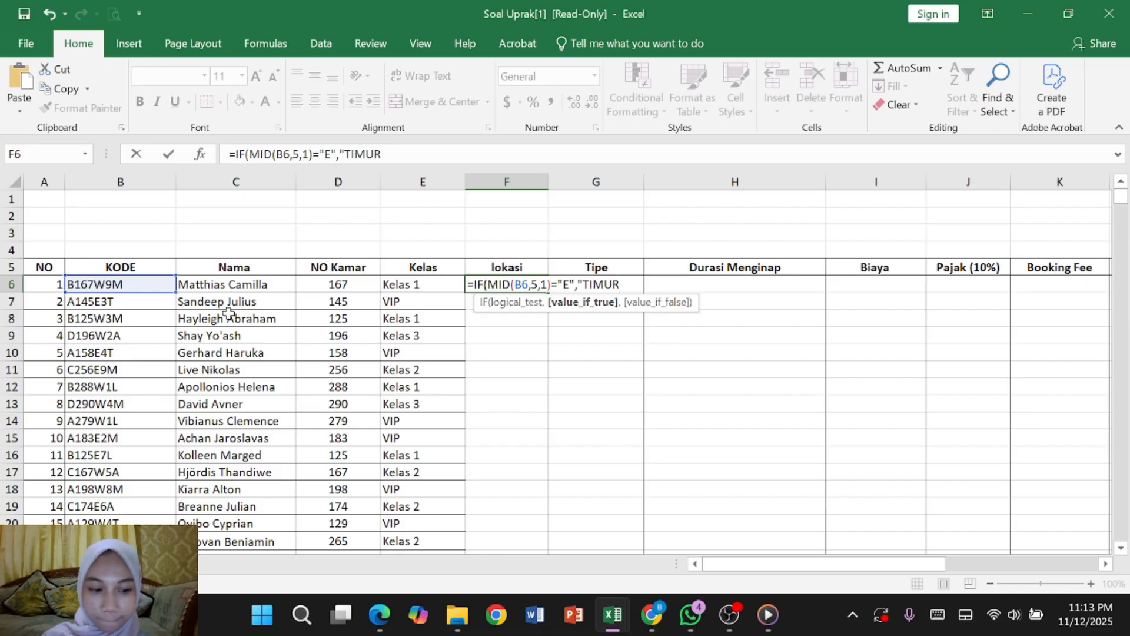
text(")
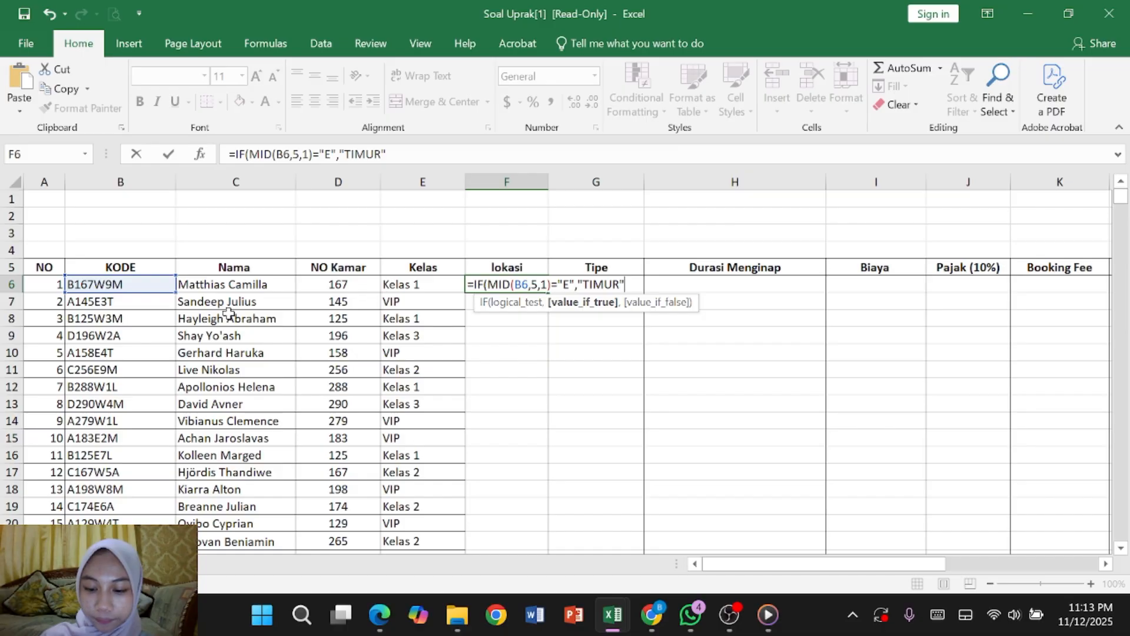
text(,)
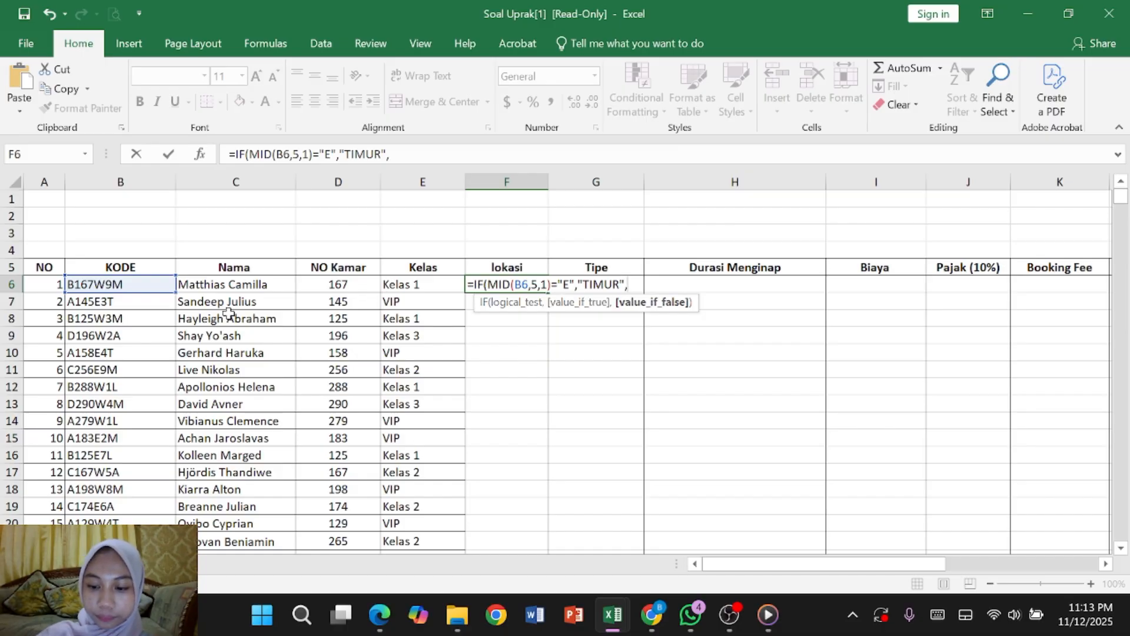
text(")
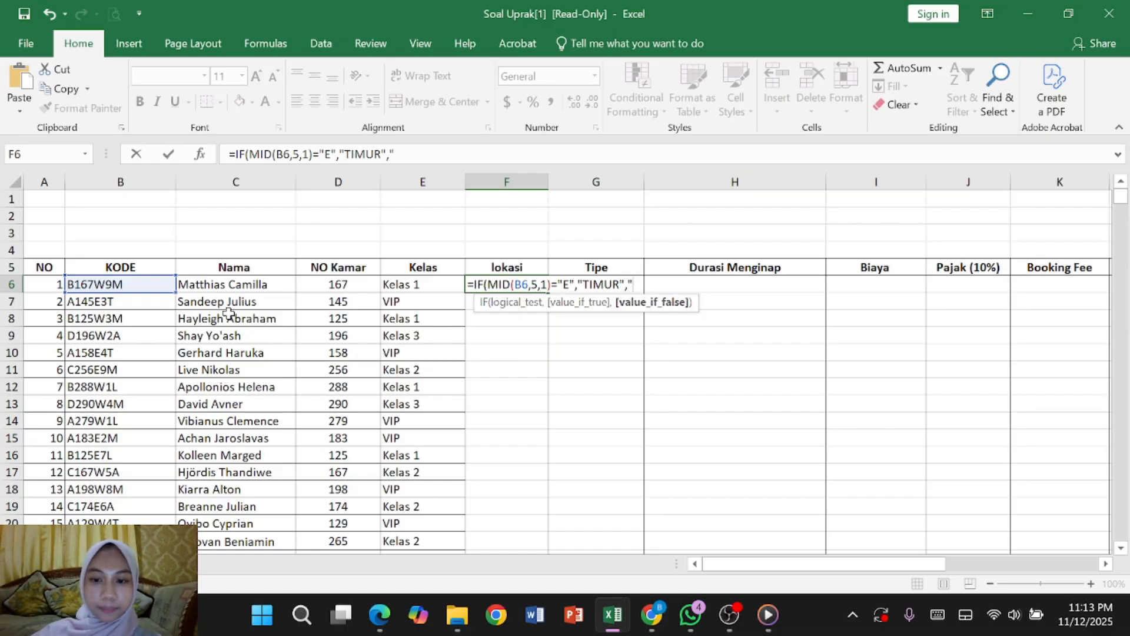
text(BARAT)
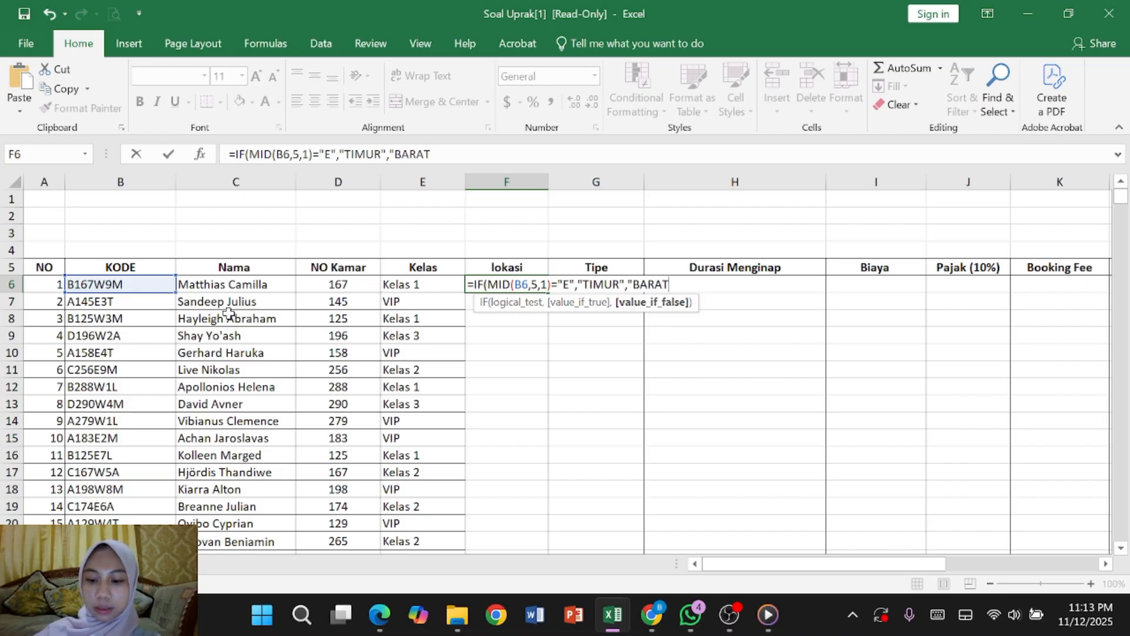
text(")
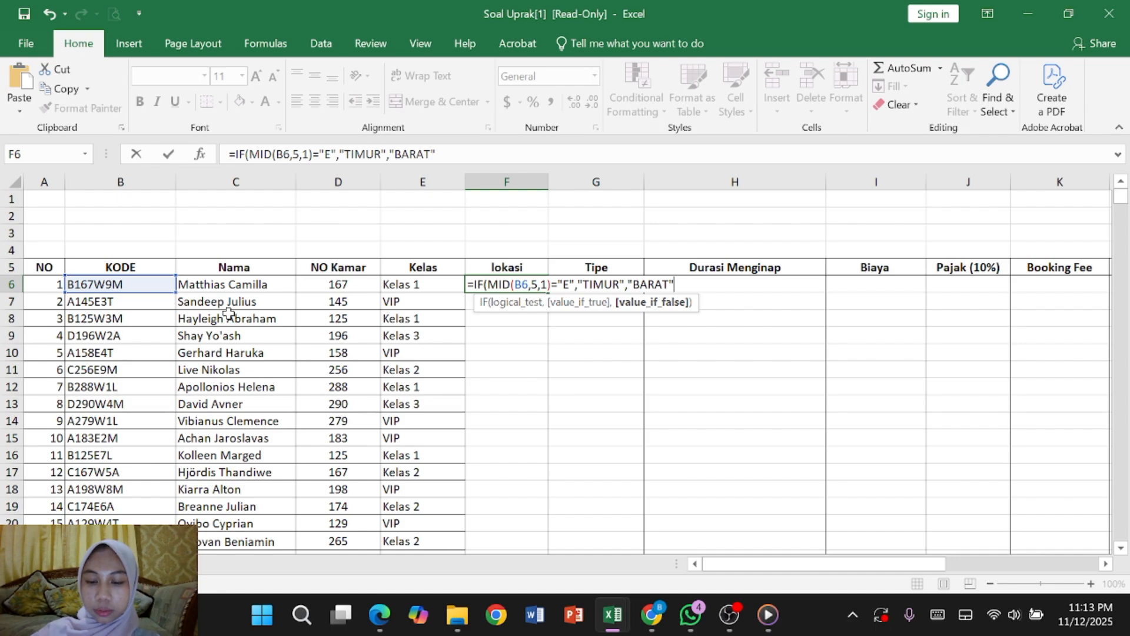
text())
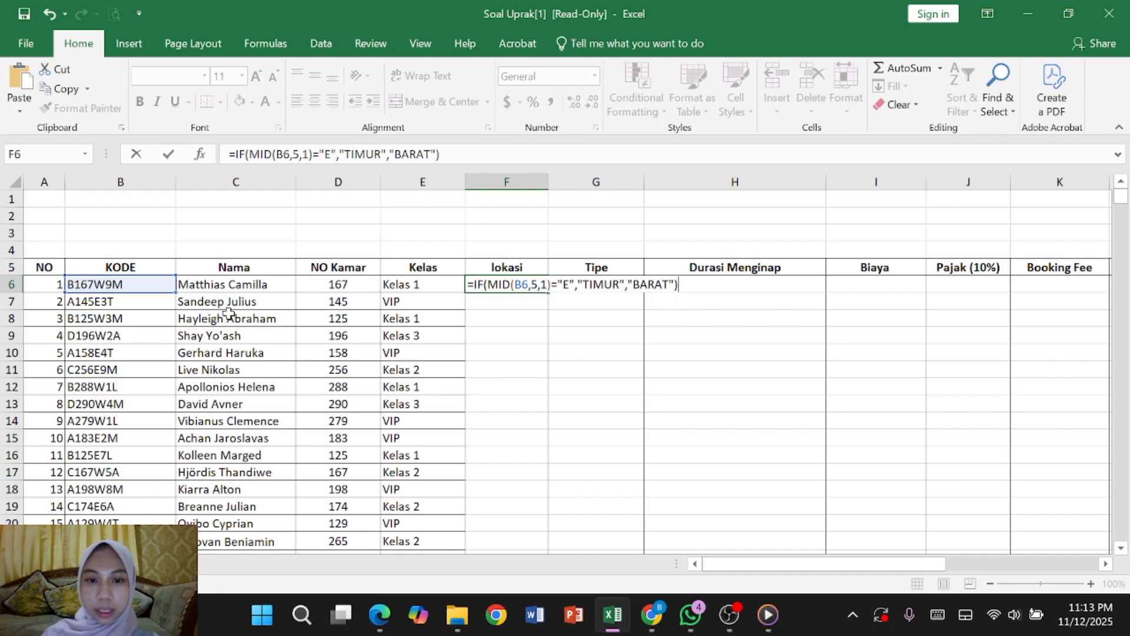
key(Return)
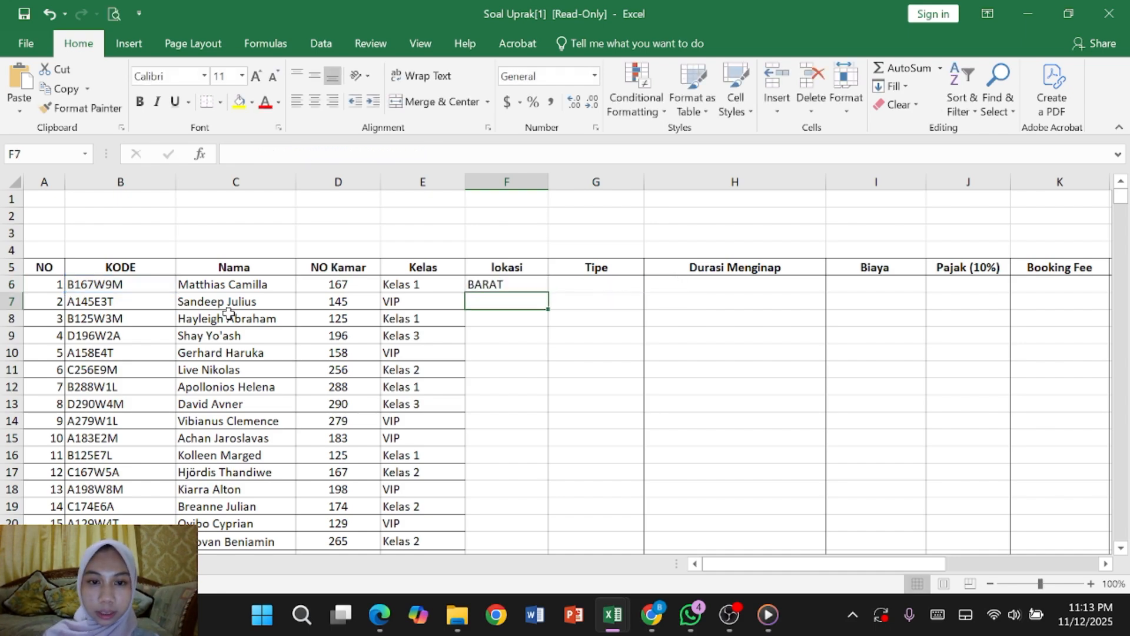
- Fill the lokasi formula in F6 down through F55 for all guests
click(510, 284)
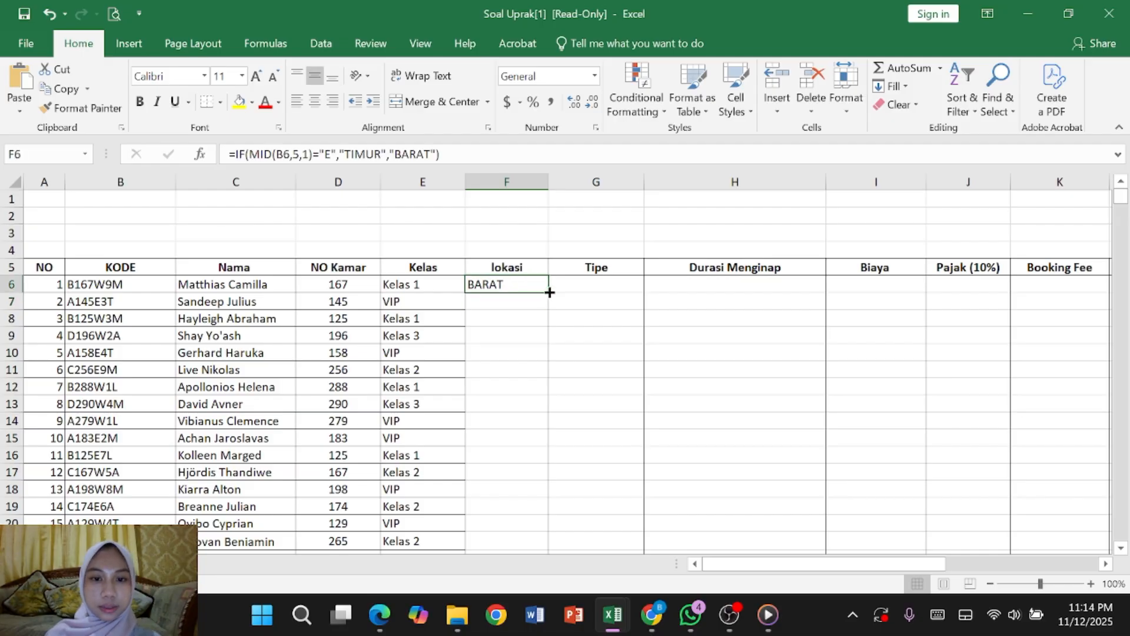
drag(549, 292, 614, 465)
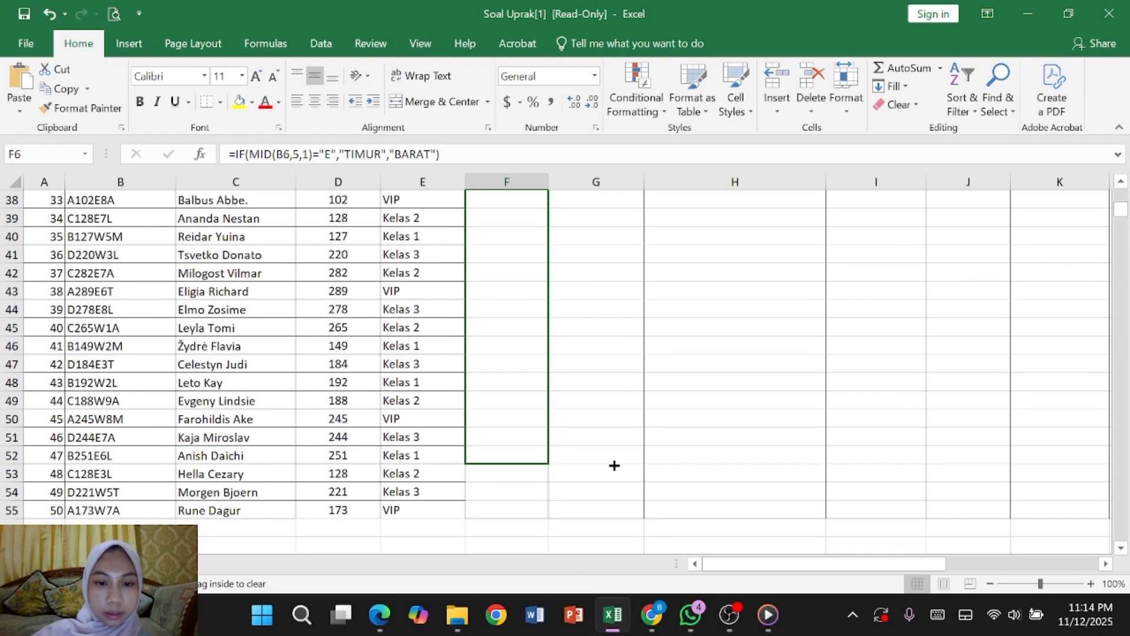
drag(613, 465, 621, 517)
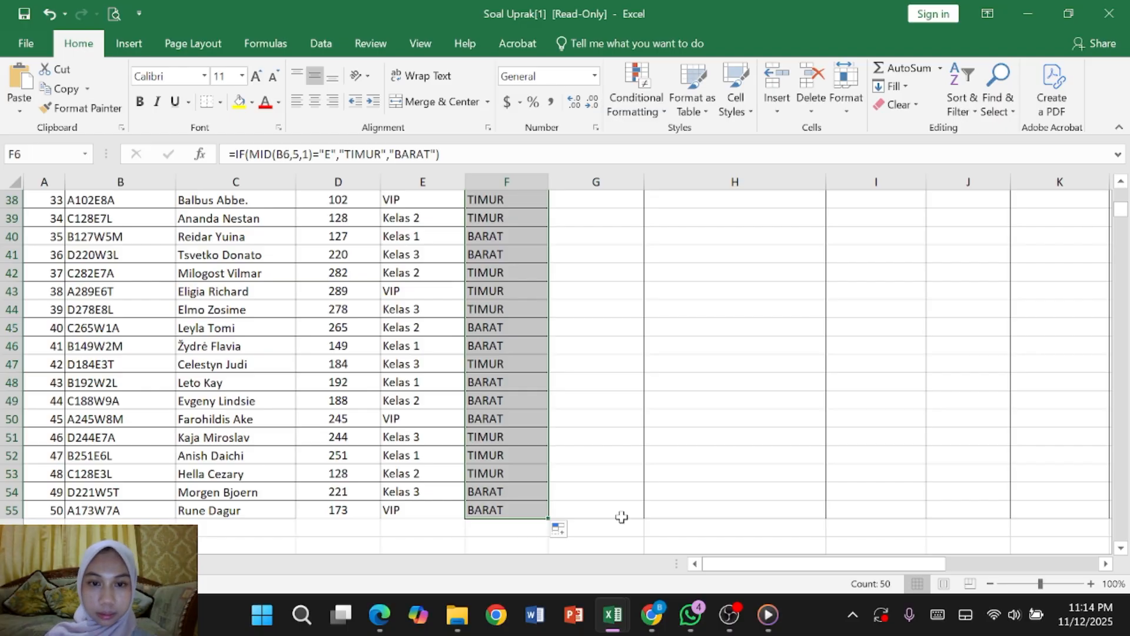
- Start an HLOOKUP formula in G6, the first cell of the Tipe column
scroll(662, 339, up, 12)
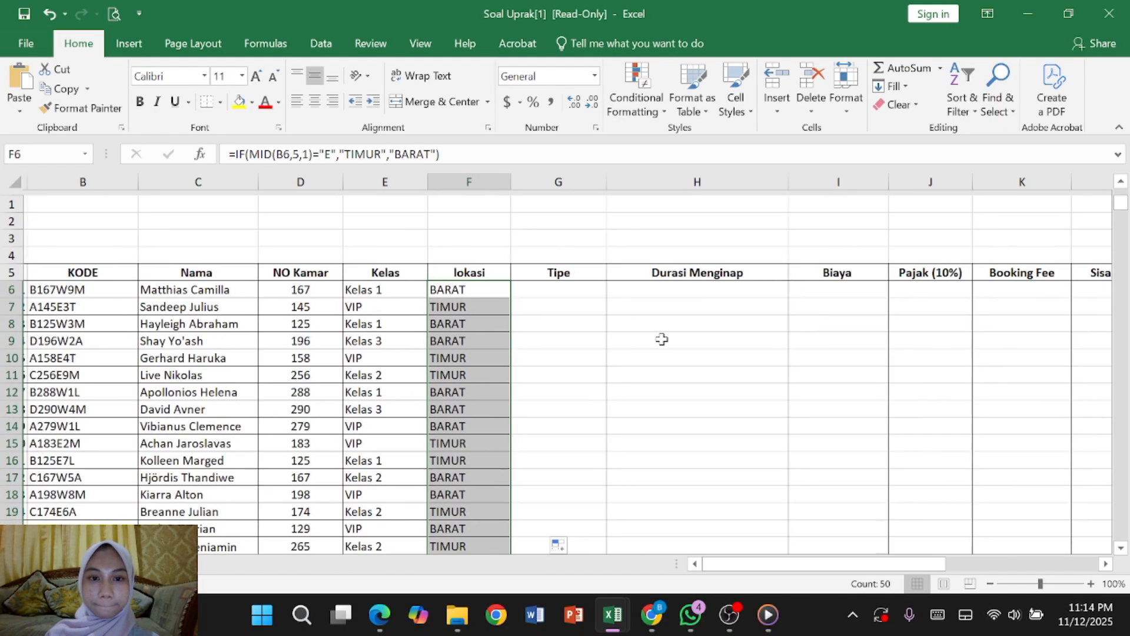
click(589, 283)
key(F2)
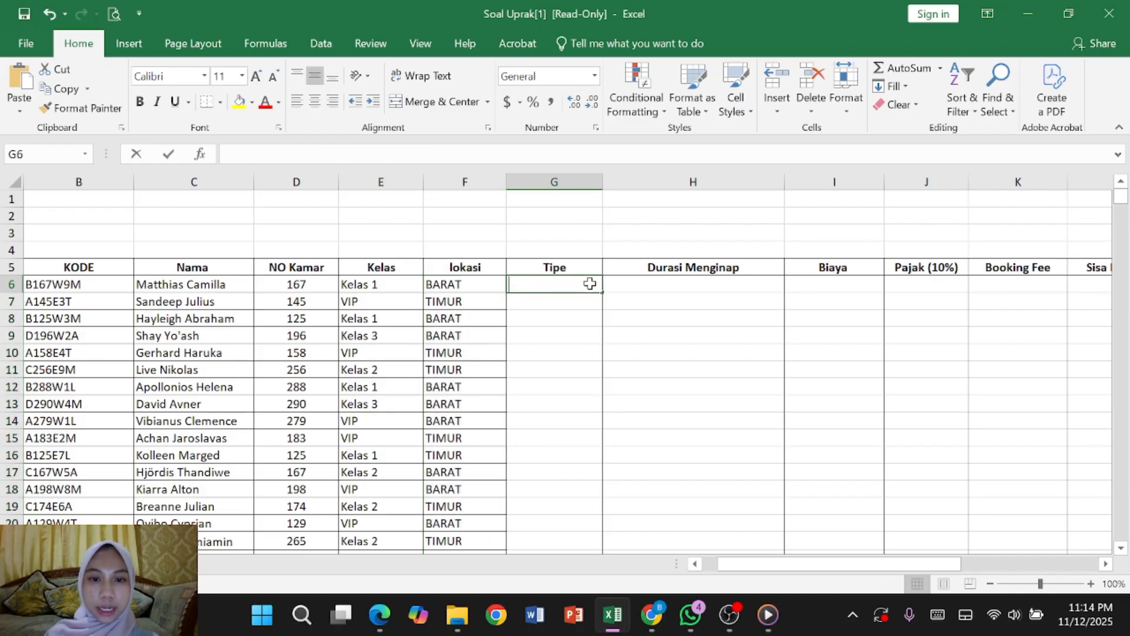
scroll(426, 330, down, 16)
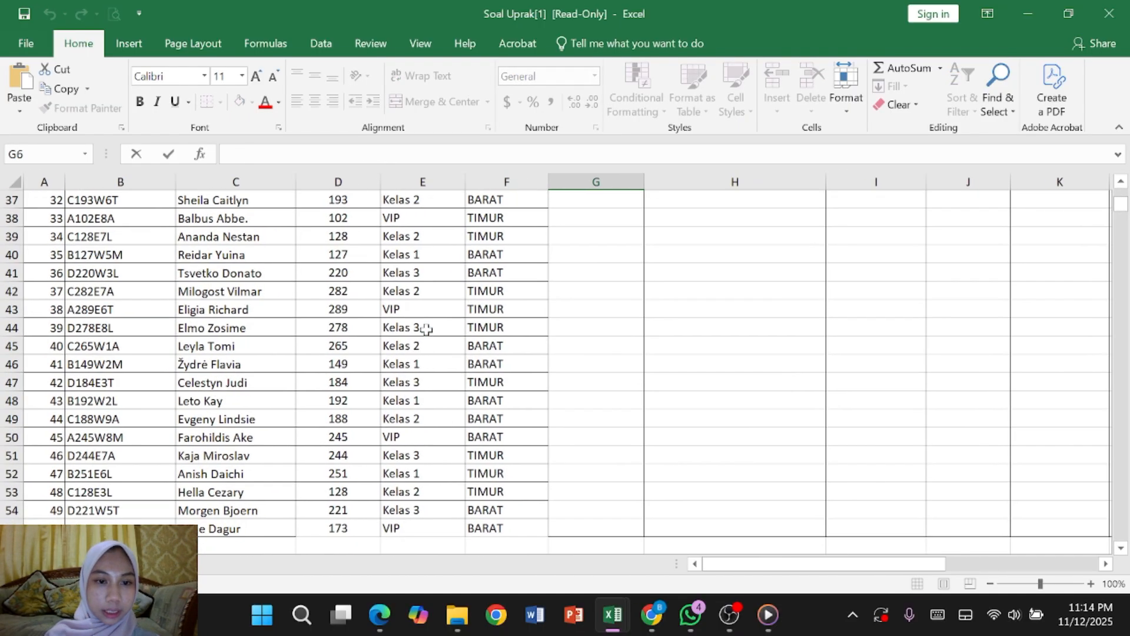
scroll(426, 329, down, 3)
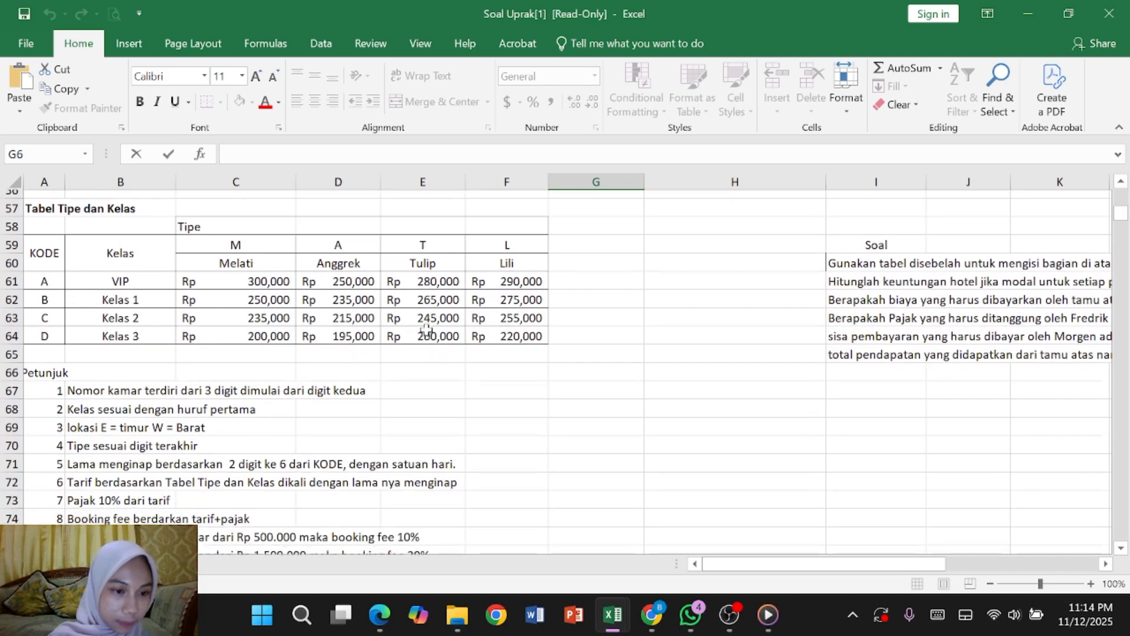
scroll(426, 330, up, 19)
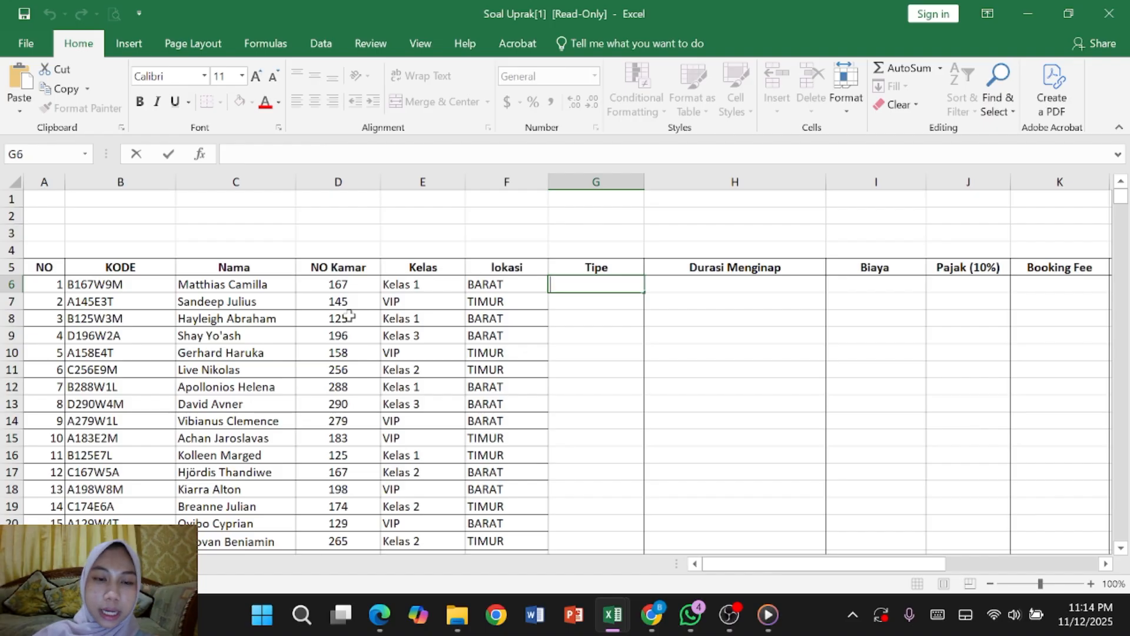
text(+)
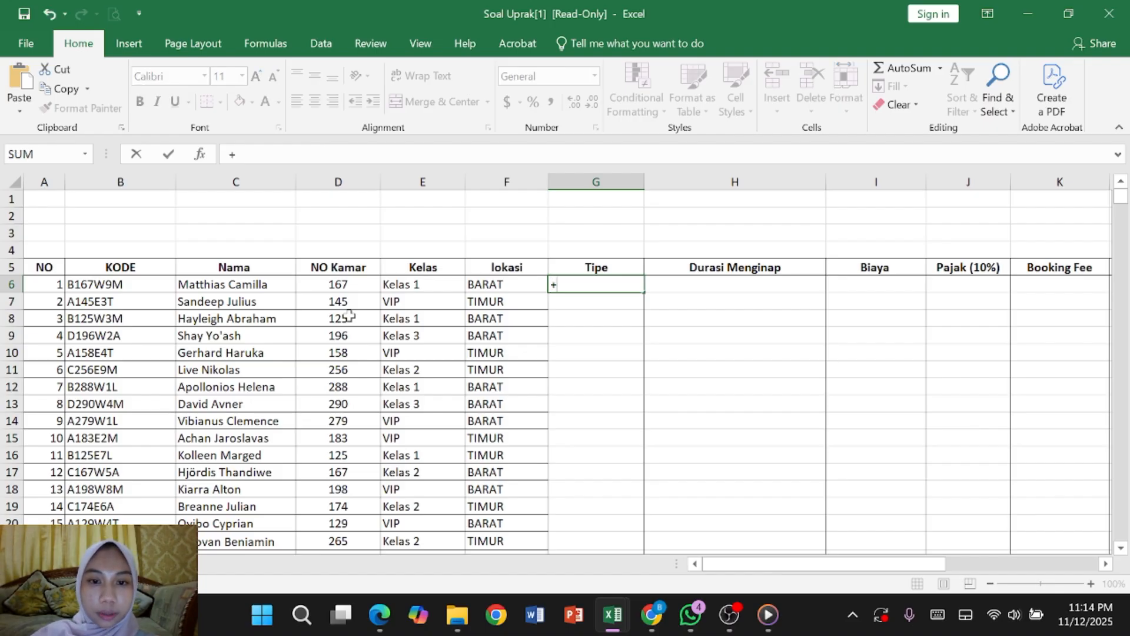
key(Escape)
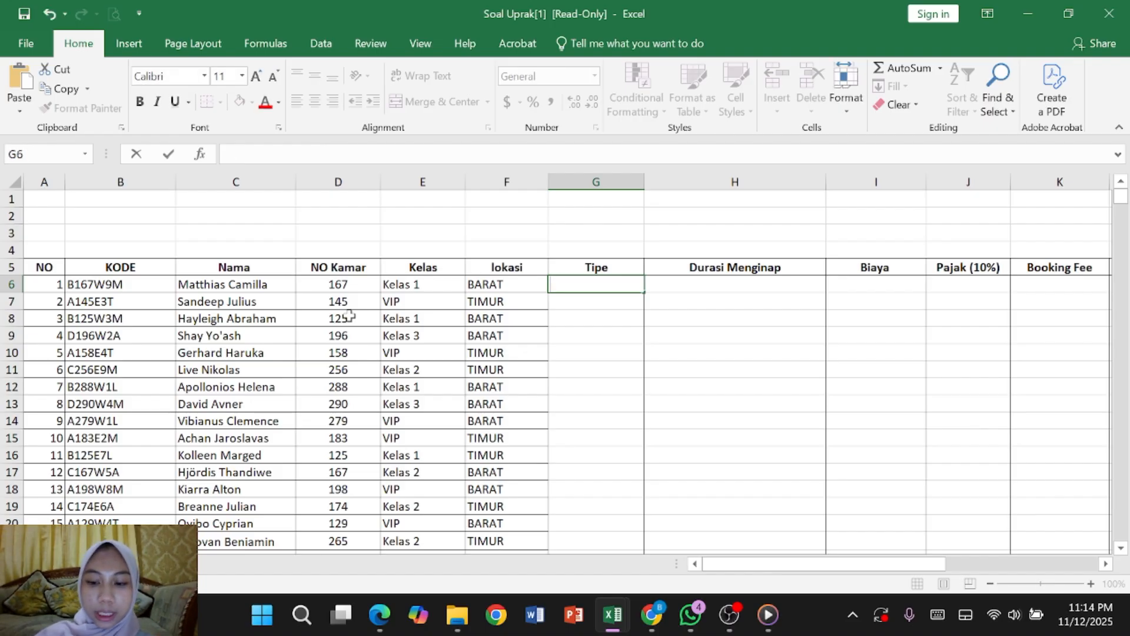
text(=)
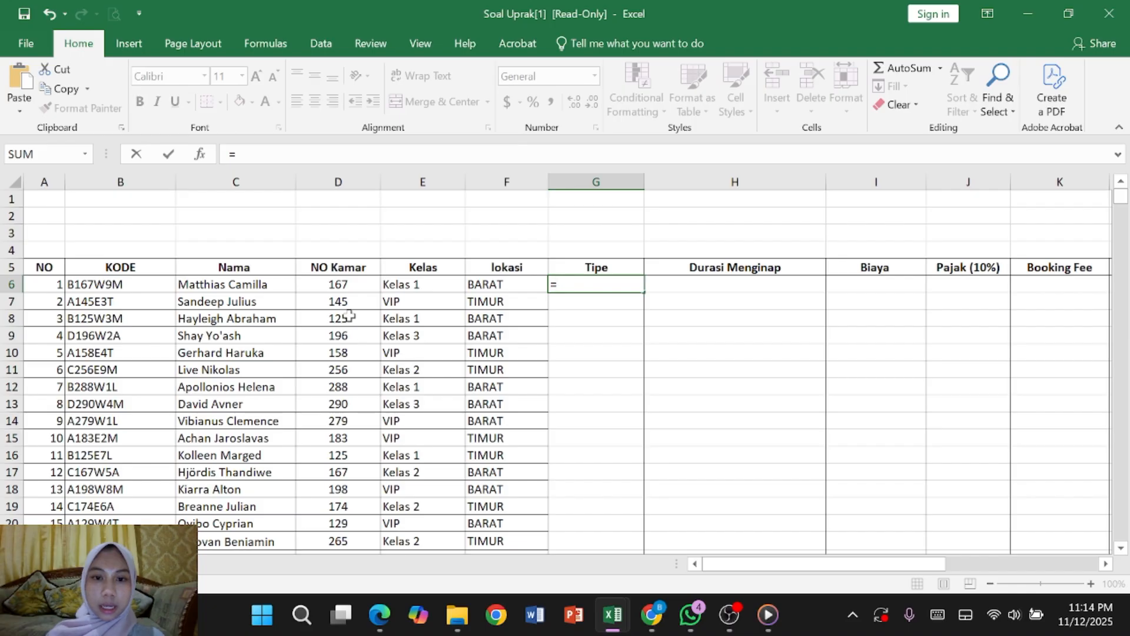
text(H)
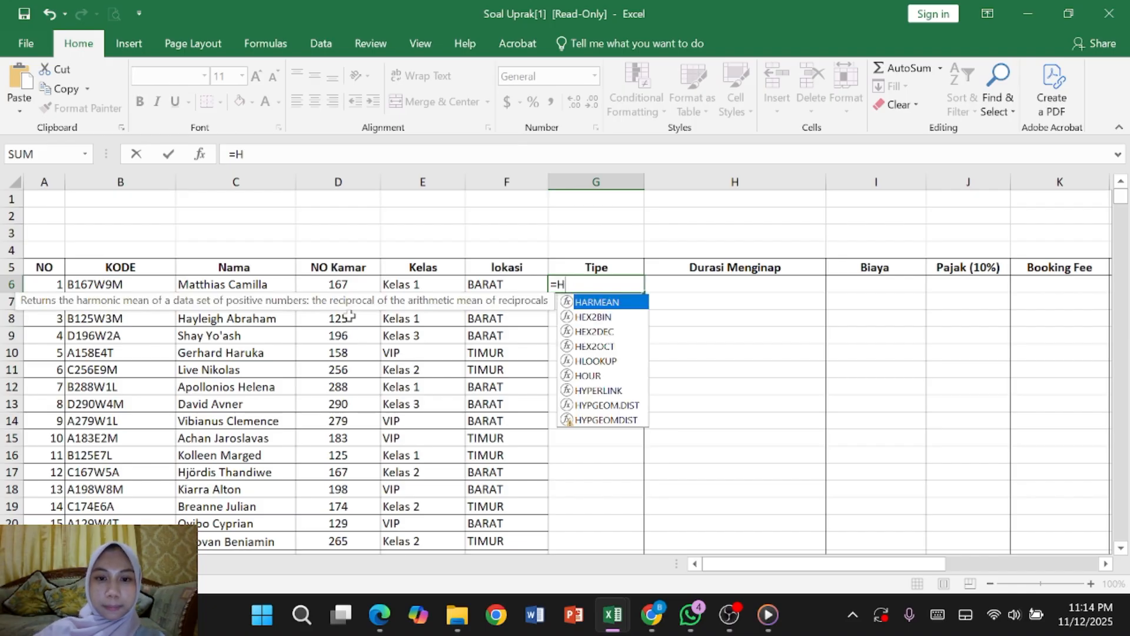
text(L)
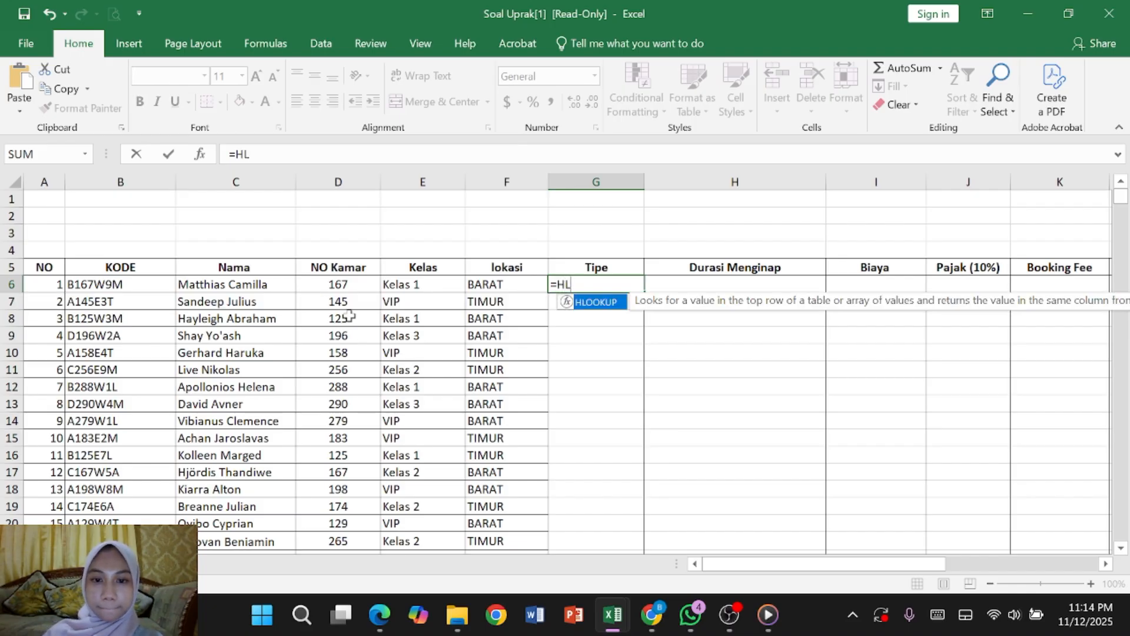
double_click(597, 303)
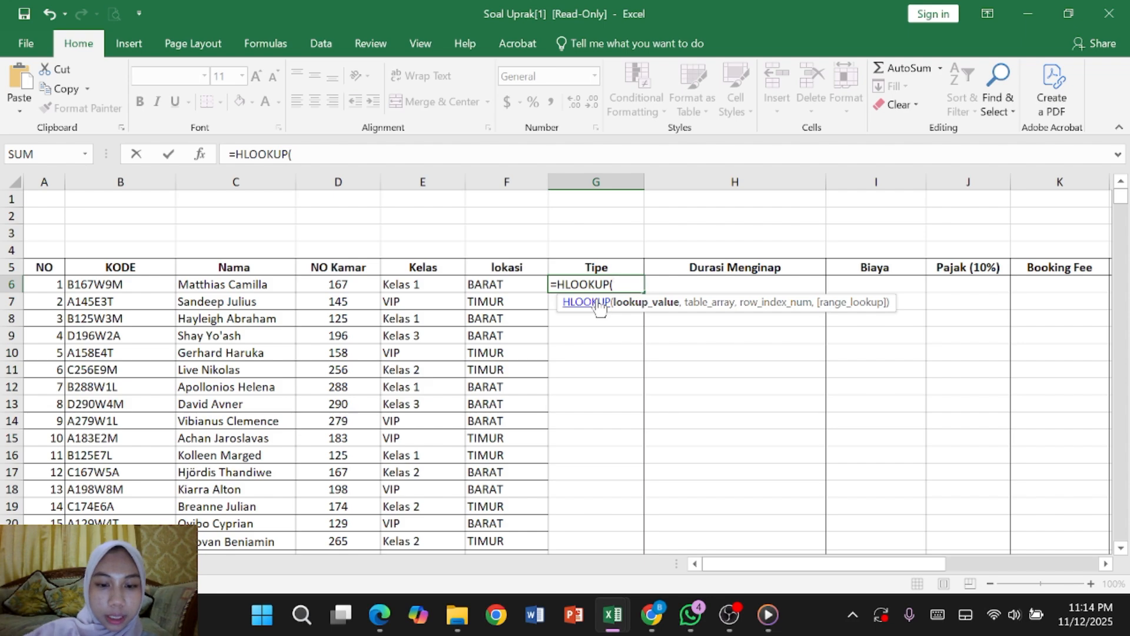
- Enter RIGHT(B6,1) as the HLOOKUP lookup value in G6 to take the last character of the KODE
text(RIG)
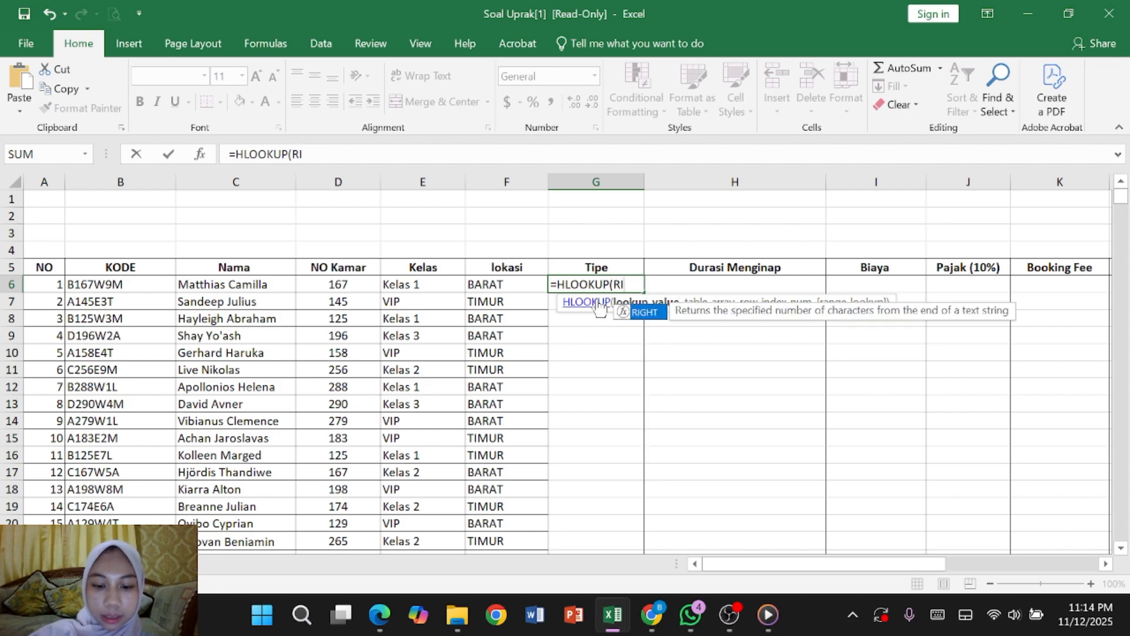
double_click(654, 312)
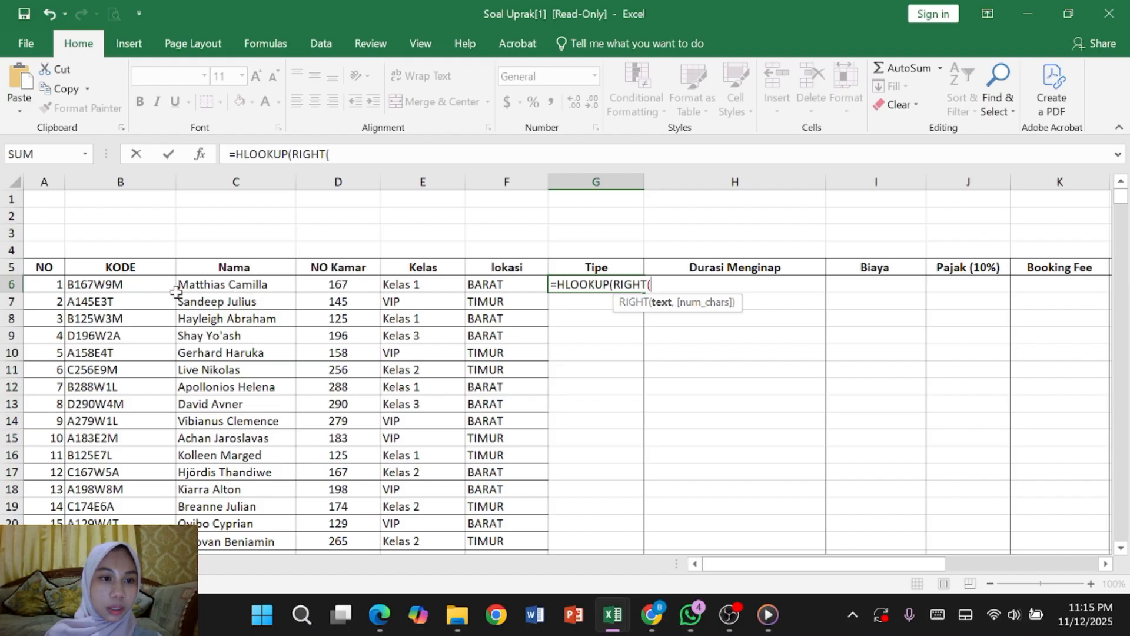
click(144, 285)
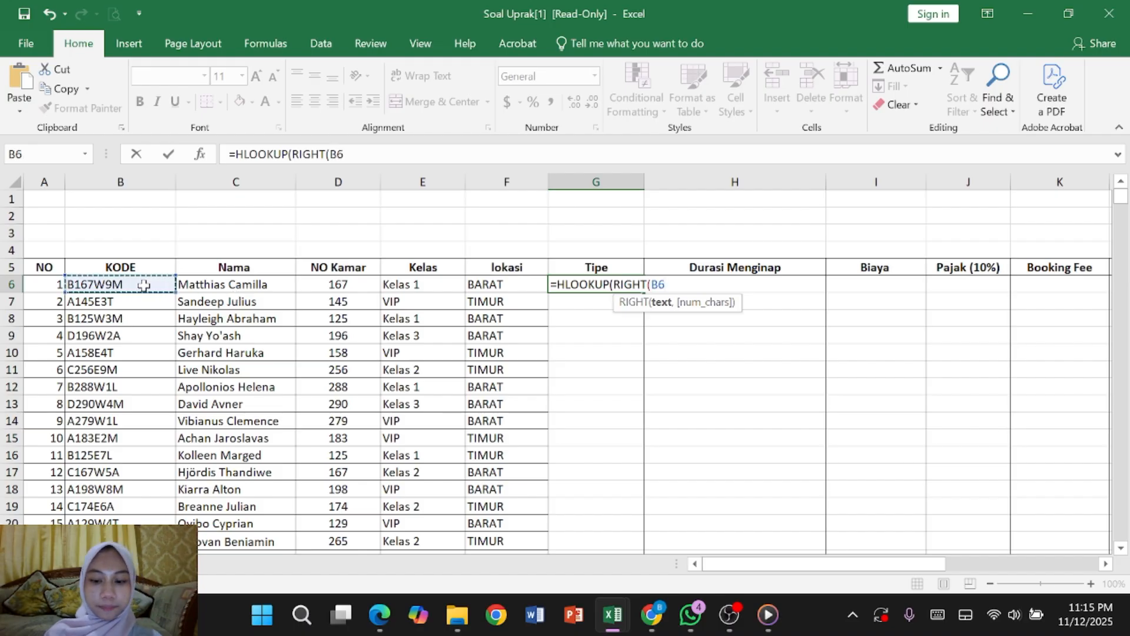
text(,)
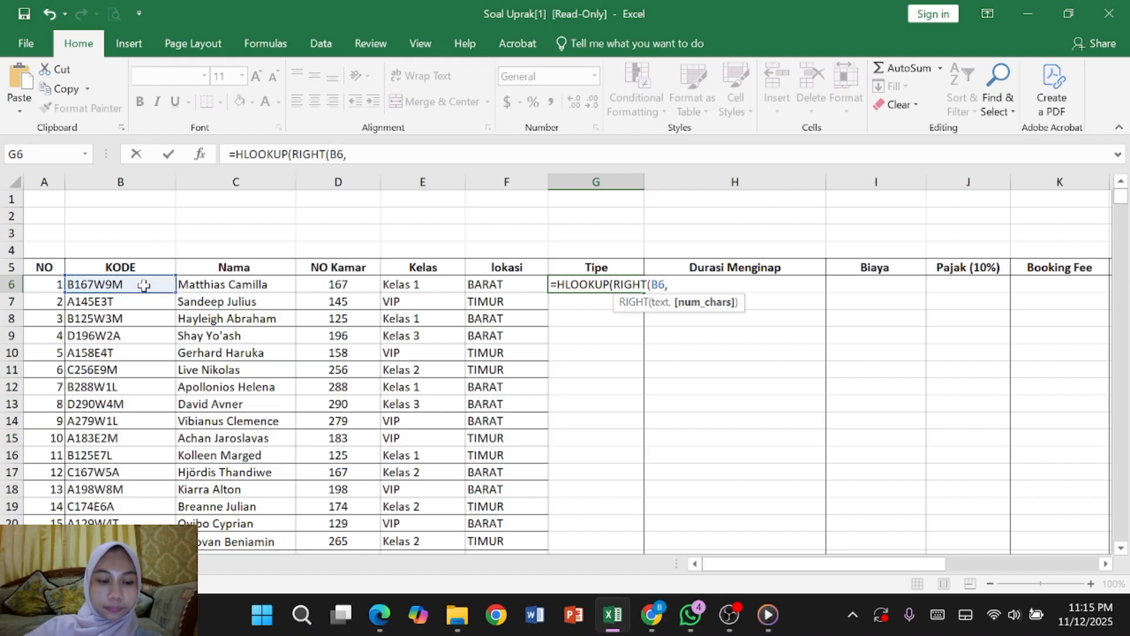
text(1)
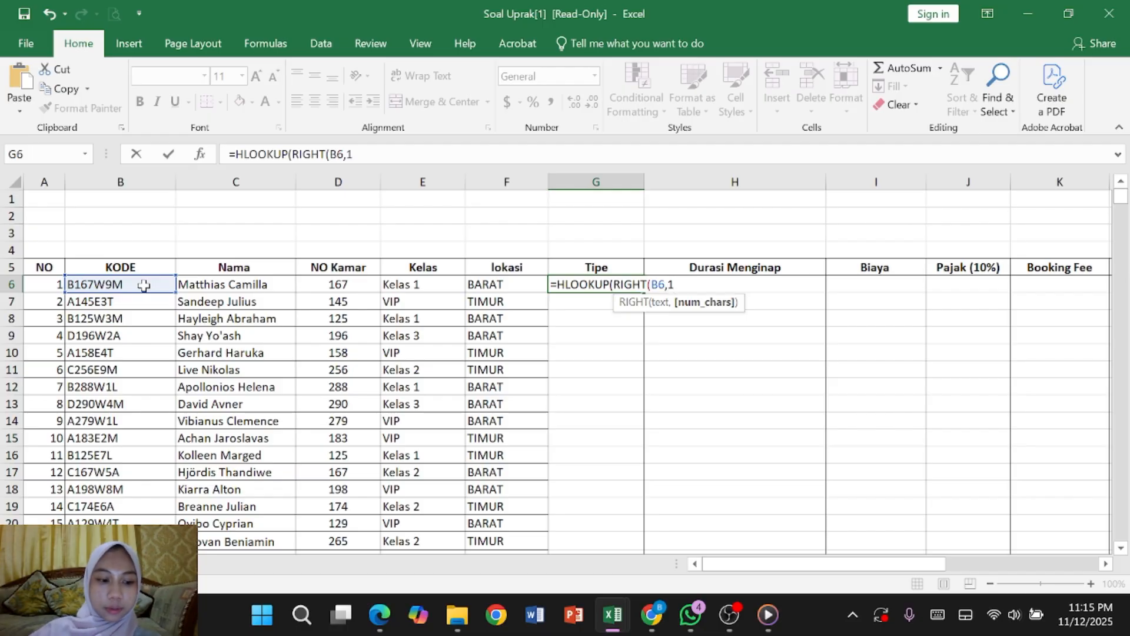
text())
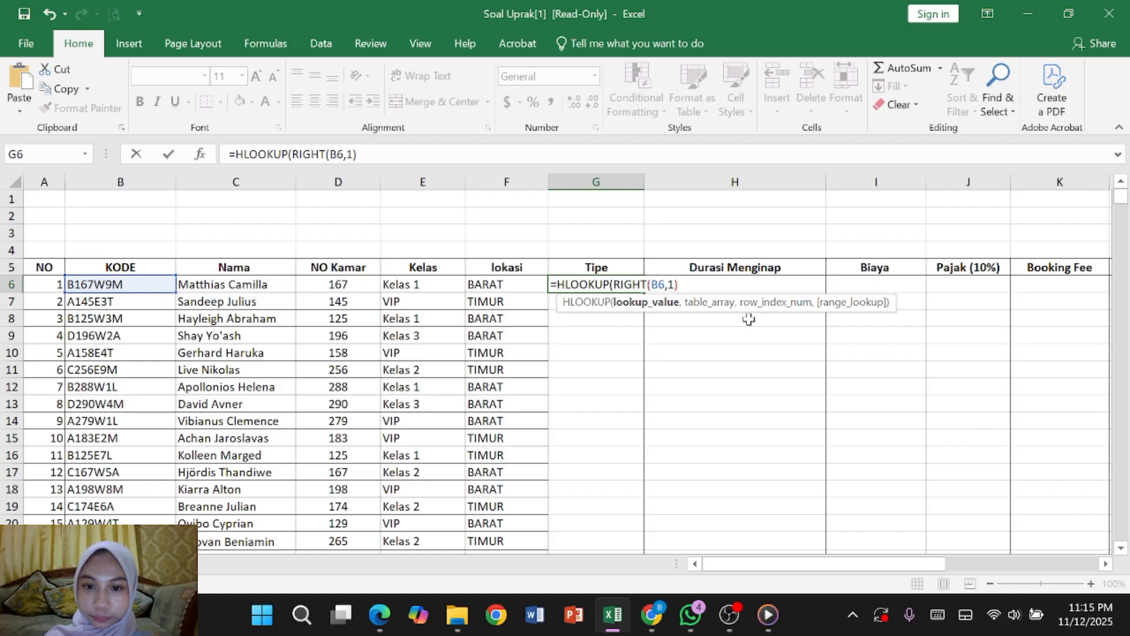
text(,)
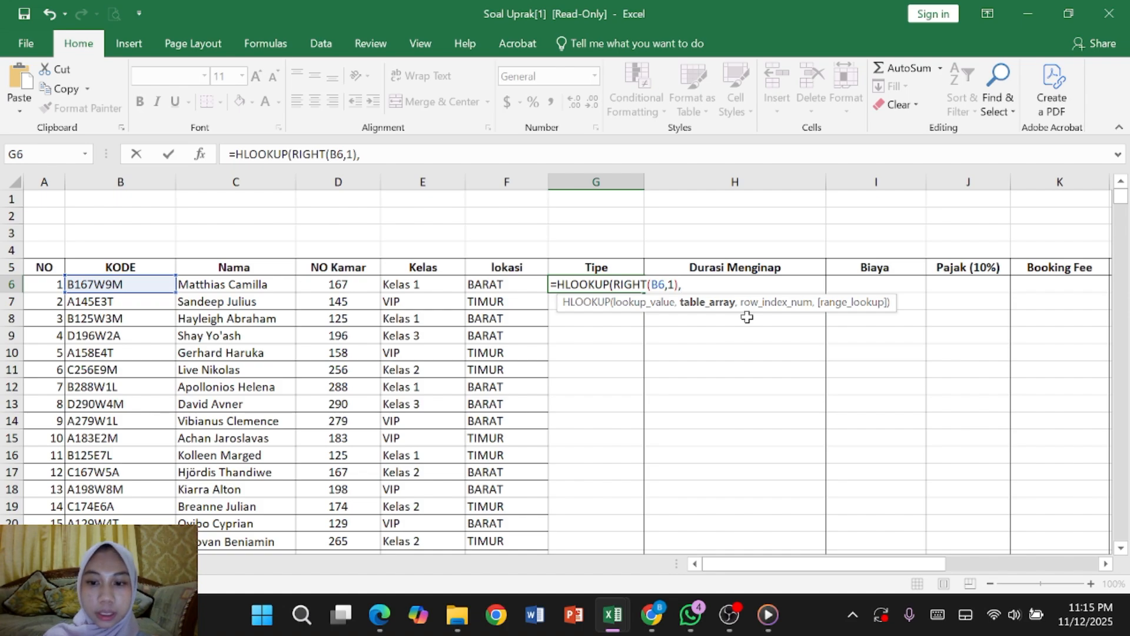
- Set the HLOOKUP table array to the type codes and names in C59:F60, locked as the absolute range $C$59:$F$60
scroll(747, 316, down, 15)
scroll(746, 317, down, 2)
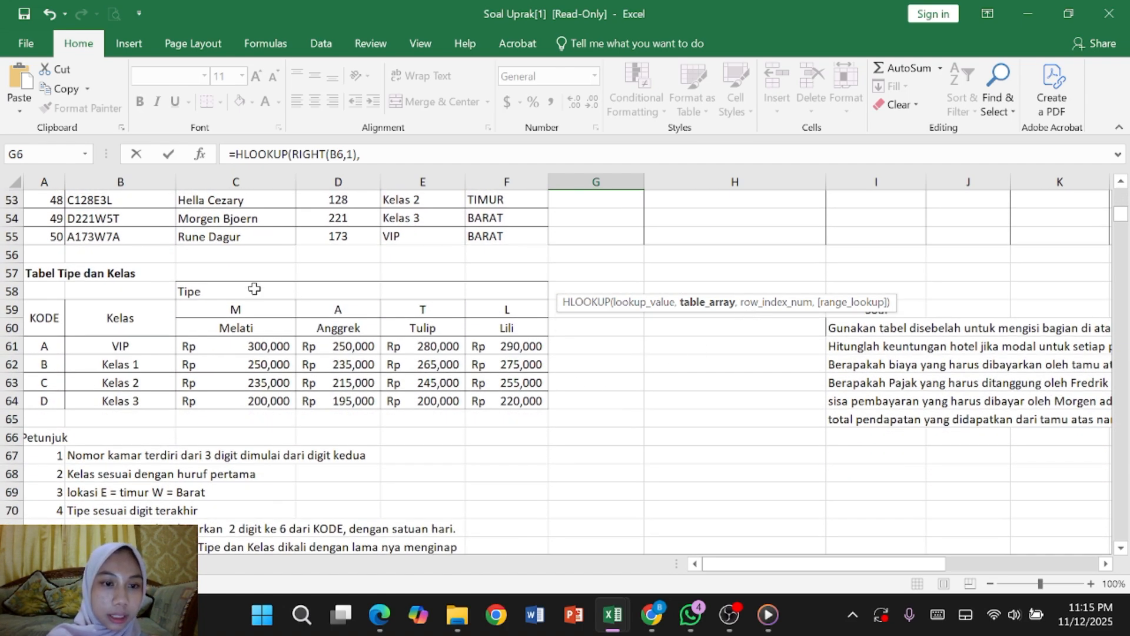
click(257, 311)
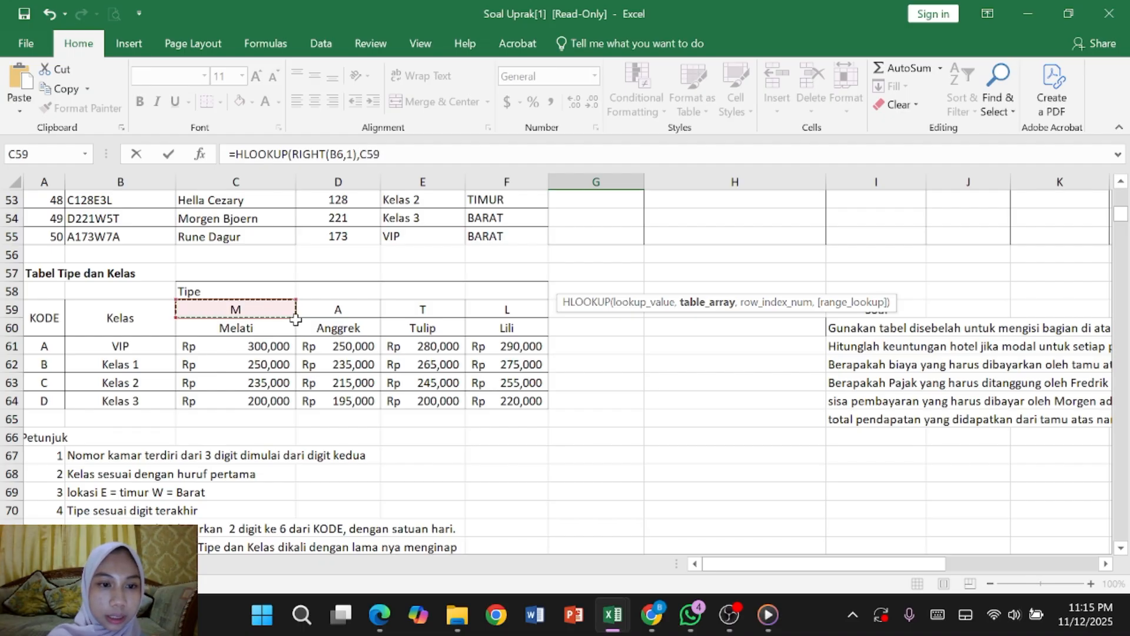
drag(296, 316, 566, 341)
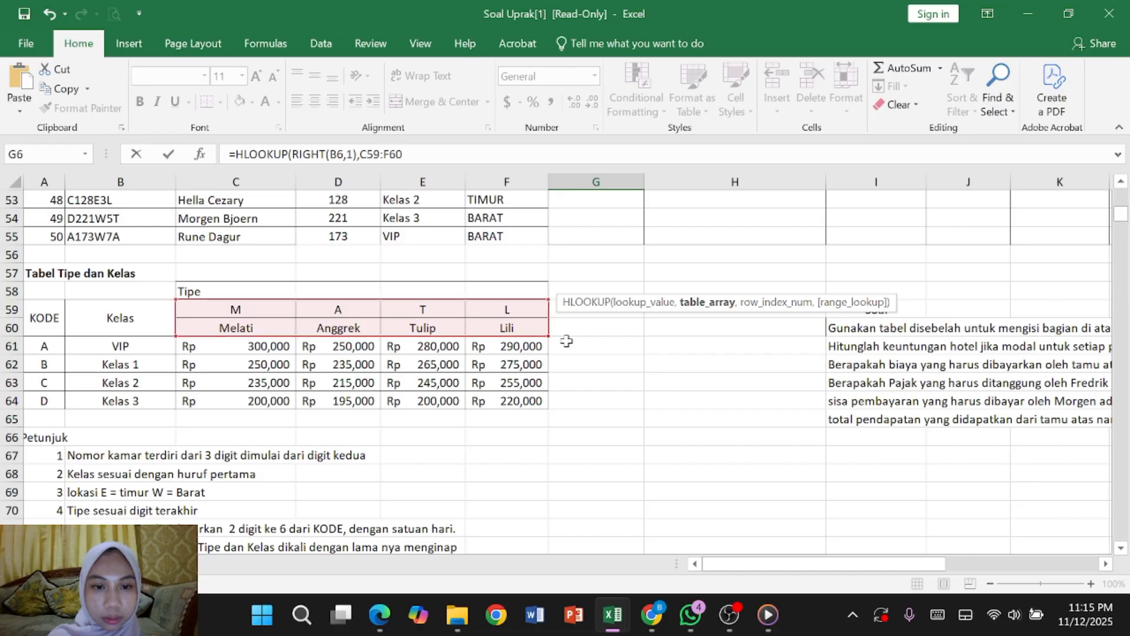
scroll(585, 234, up, 17)
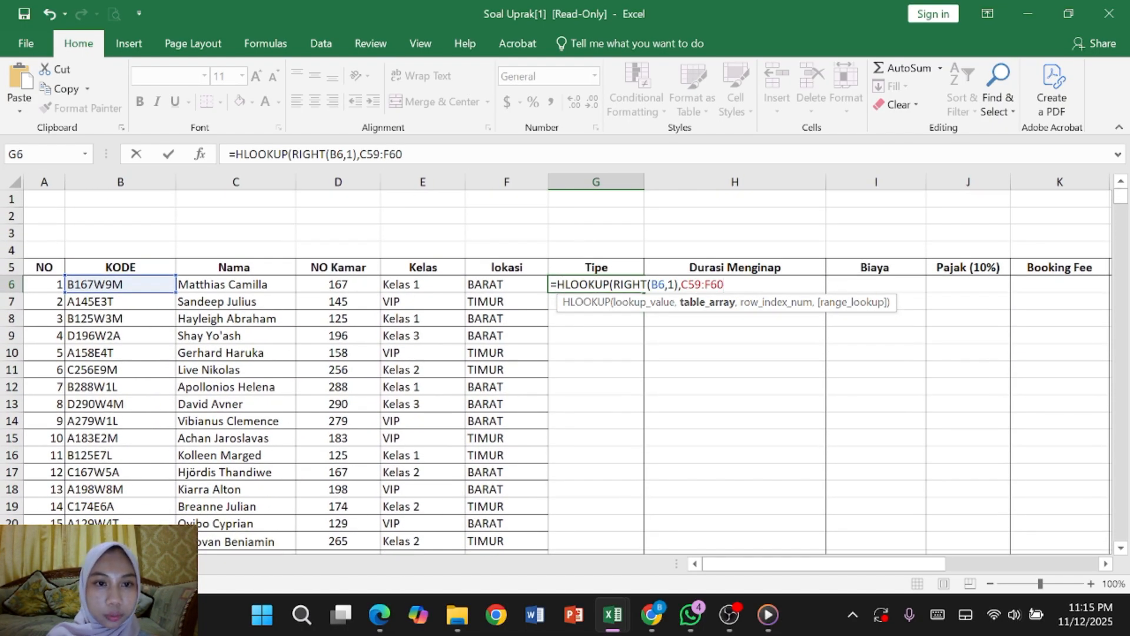
click(366, 154)
drag(372, 154, 403, 153)
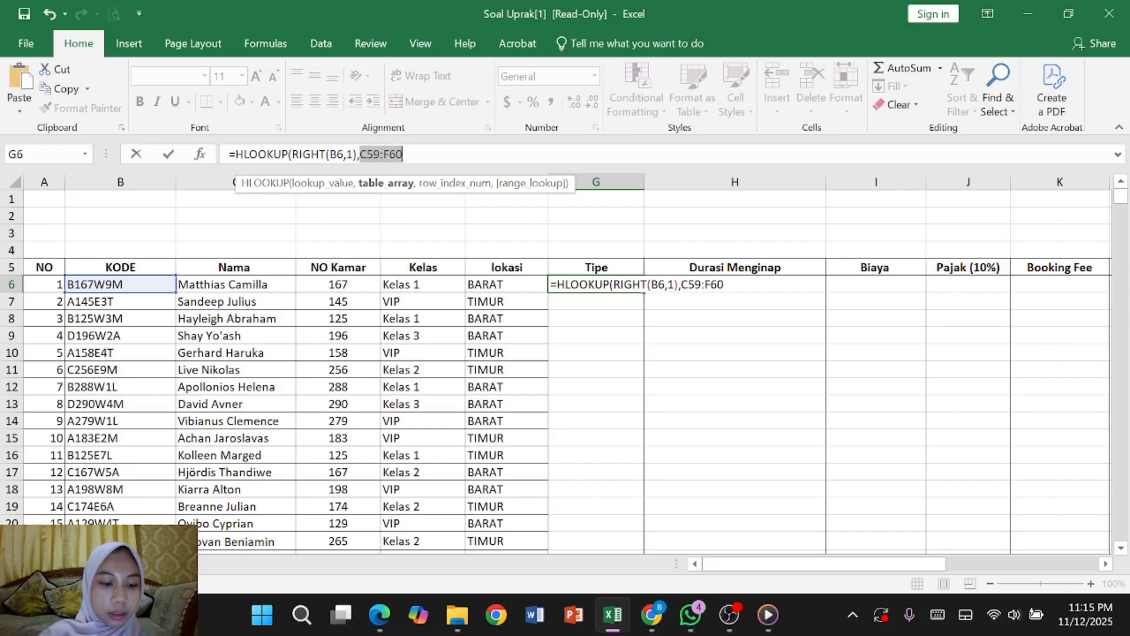
key(F4)
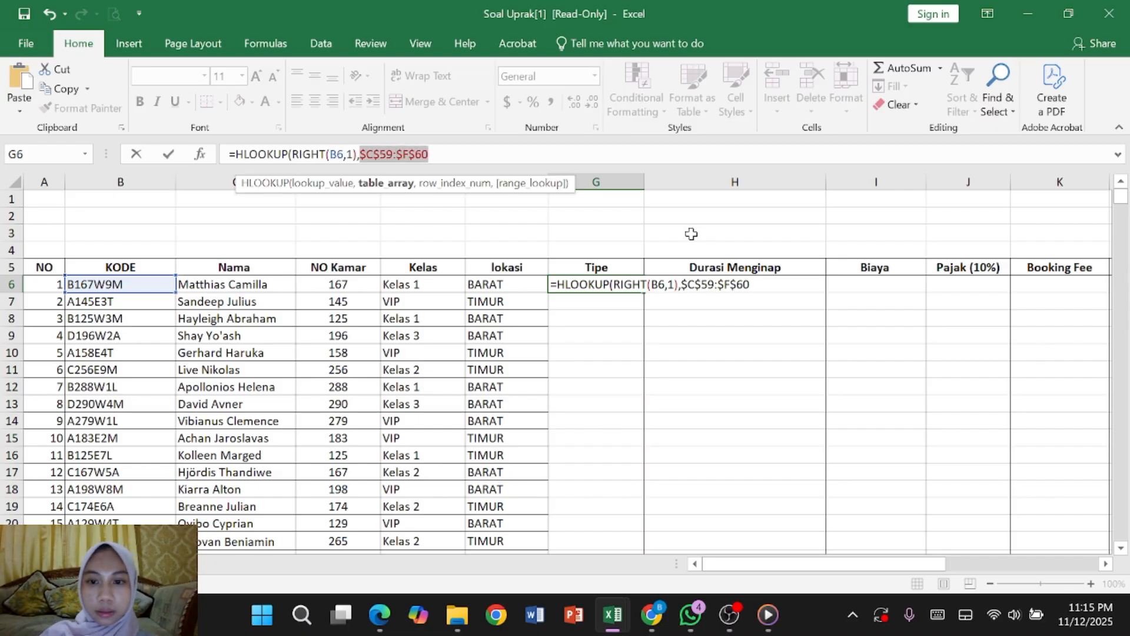
click(749, 284)
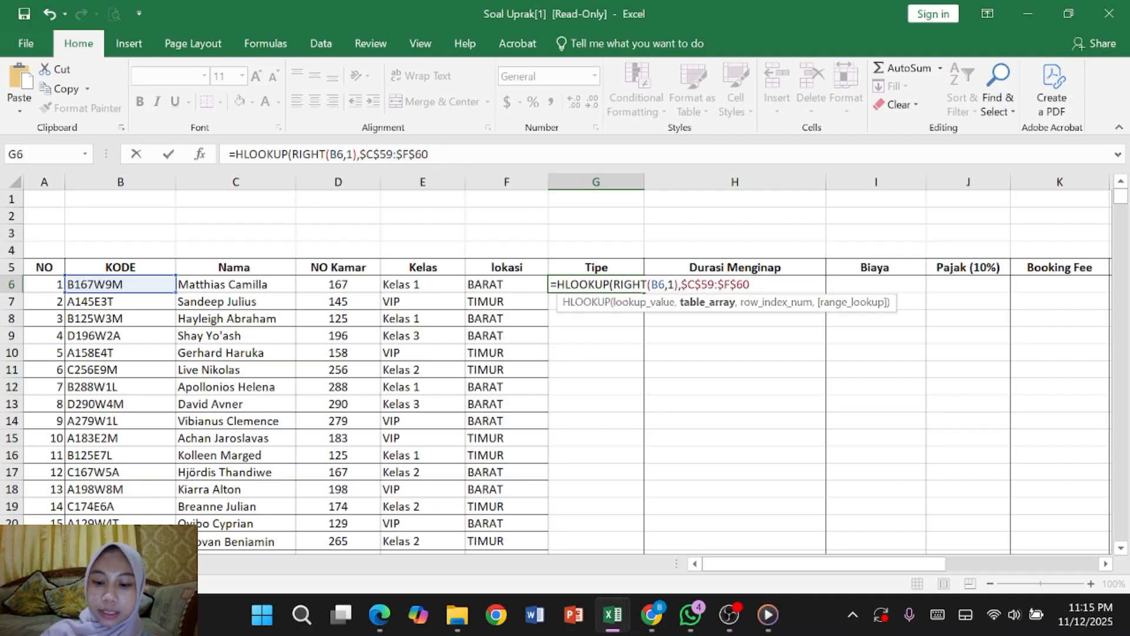
- Complete the G6 formula with row index 2 and exact match, giving =HLOOKUP(RIGHT(B6,1),$C$59:$F$60,2,FALSE)
text(,2,)
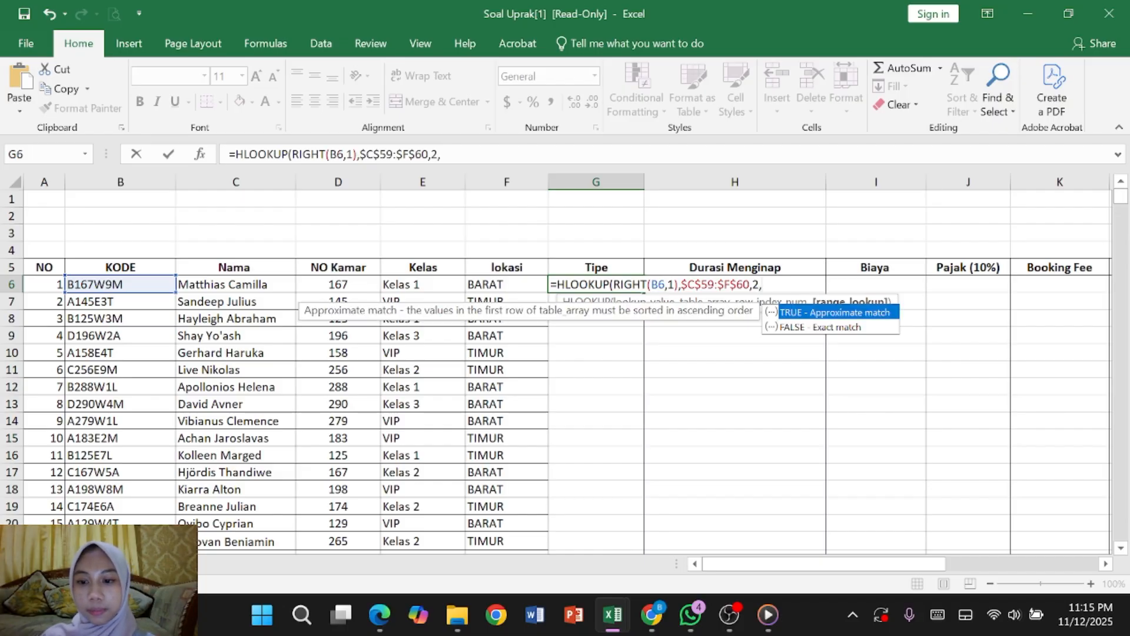
double_click(804, 328)
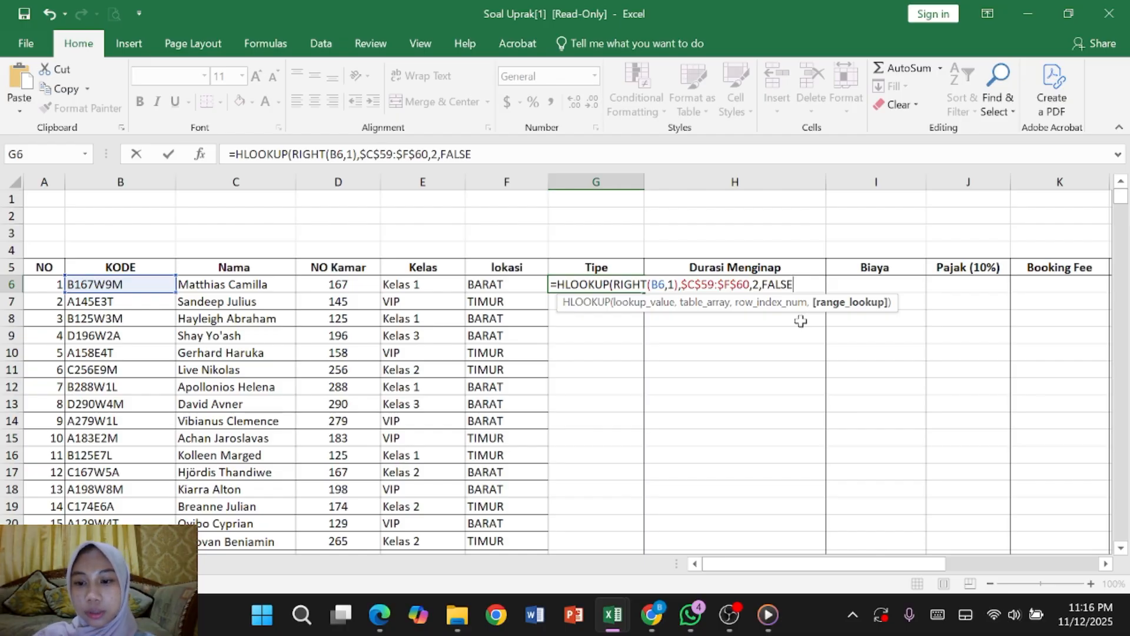
text())
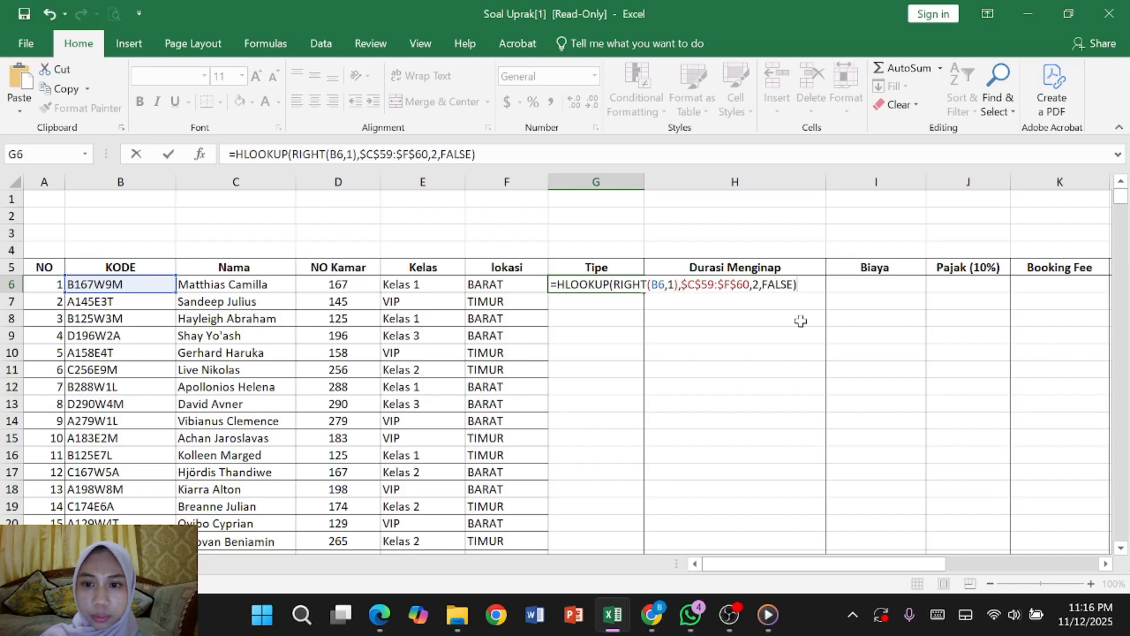
key(Return)
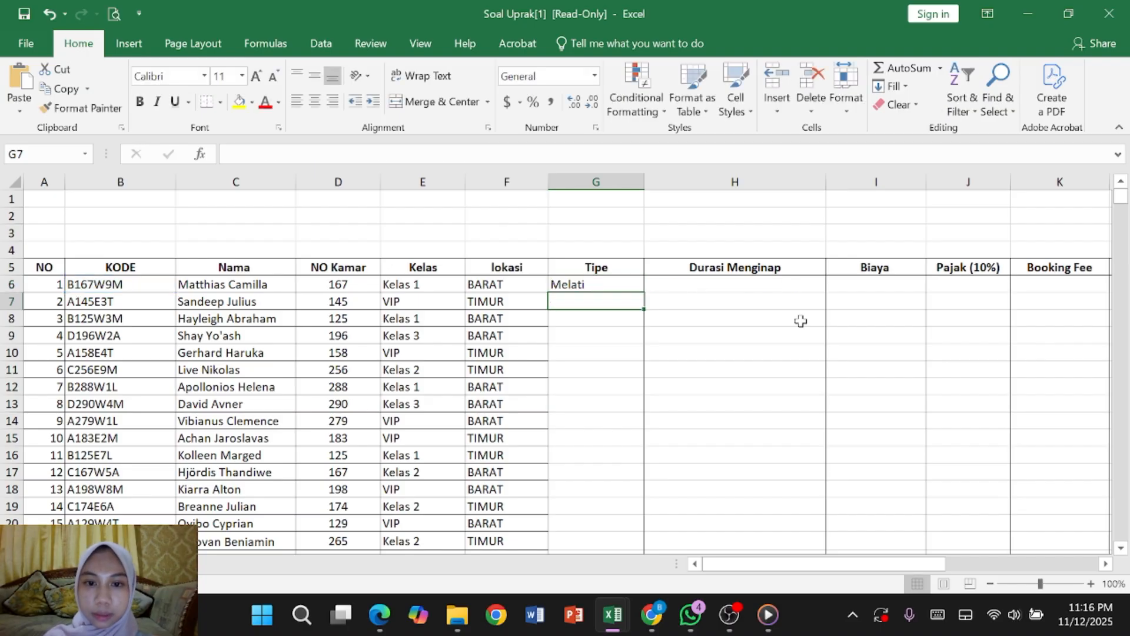
- Fill the Tipe formula in G6 down through G55 for all guests
click(618, 284)
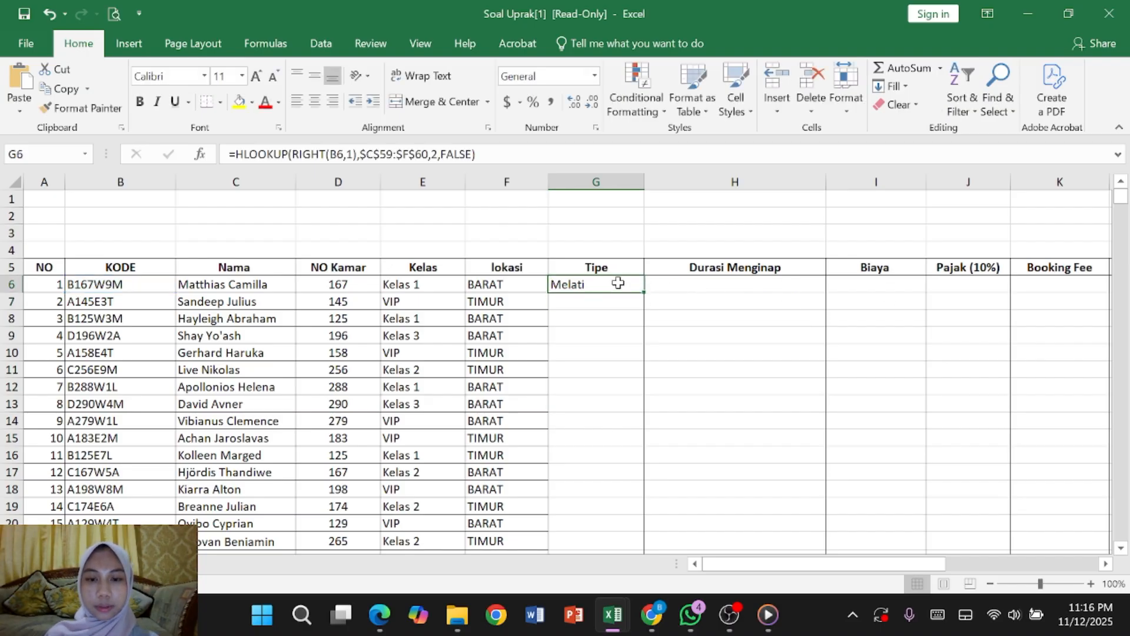
click(653, 286)
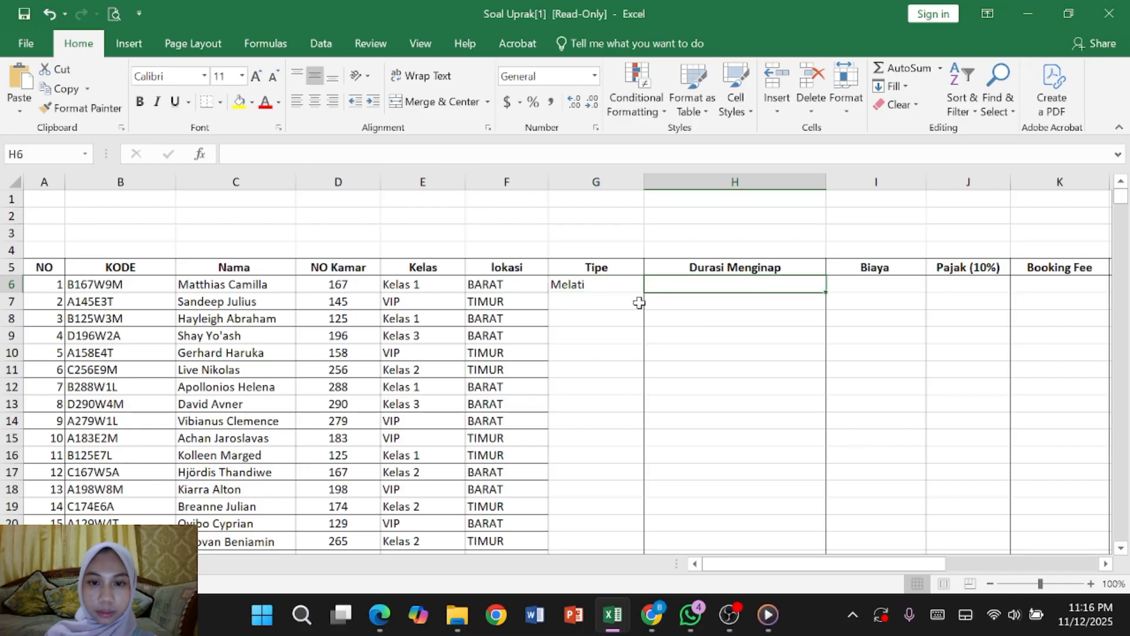
click(620, 283)
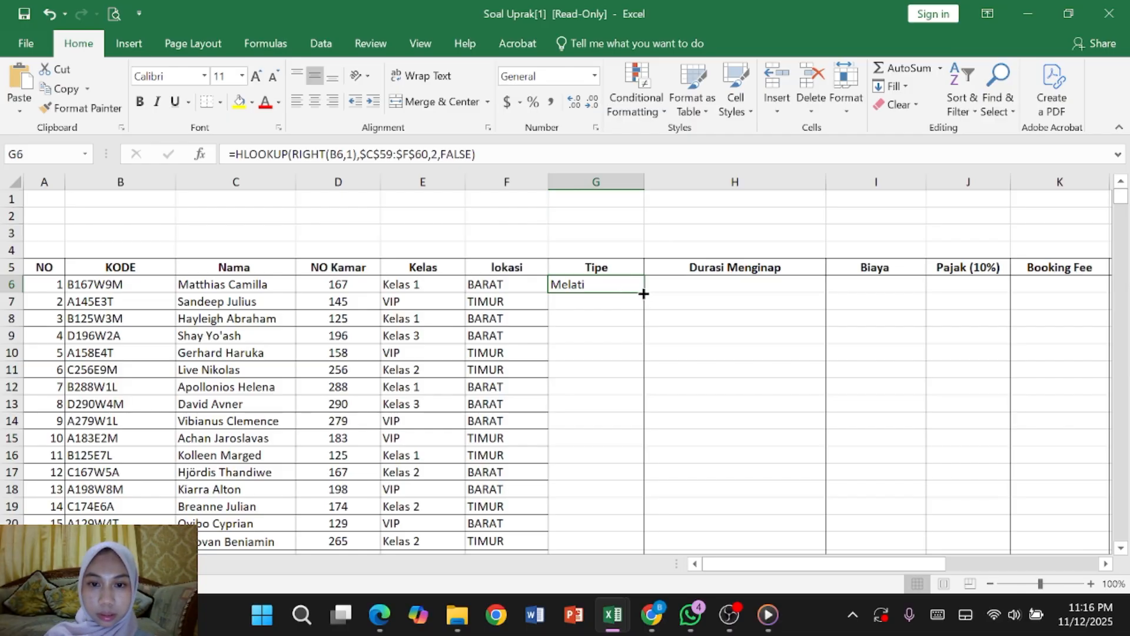
drag(643, 293, 661, 514)
scroll(718, 299, up, 5)
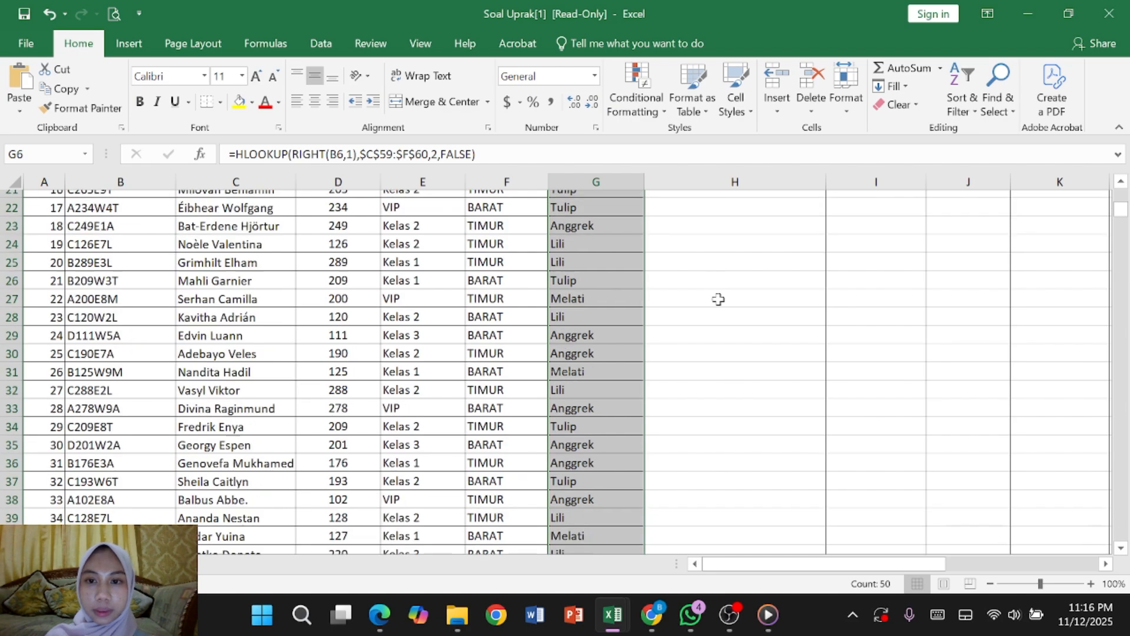
scroll(718, 299, up, 7)
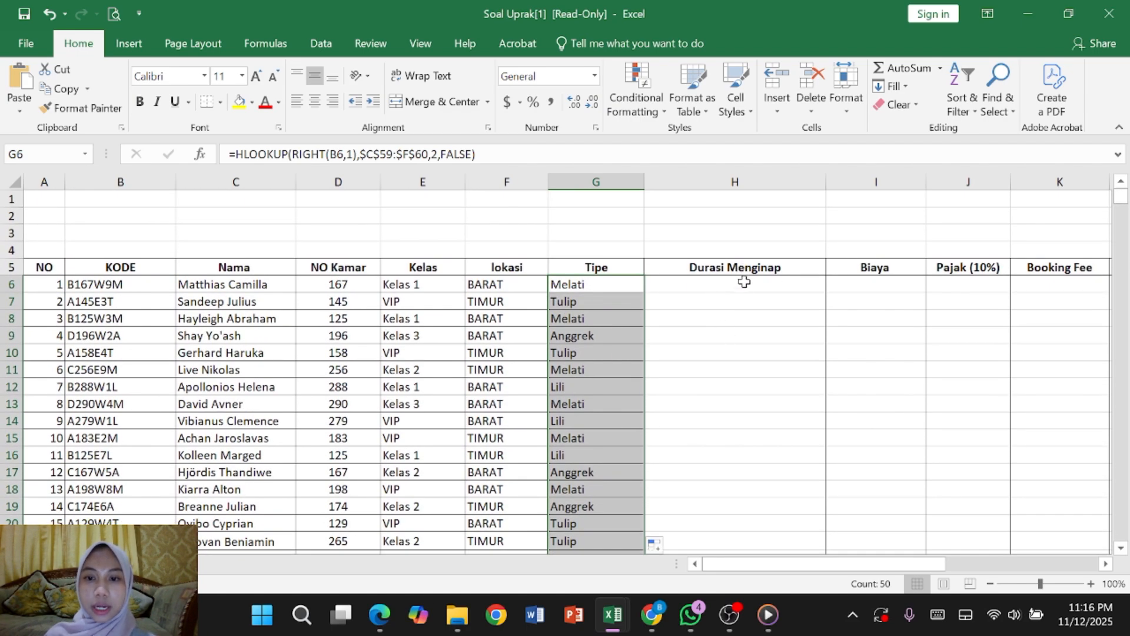
- Start a MID formula in H6 under Durasi Menginap, with the KODE in B6 as its text
click(744, 284)
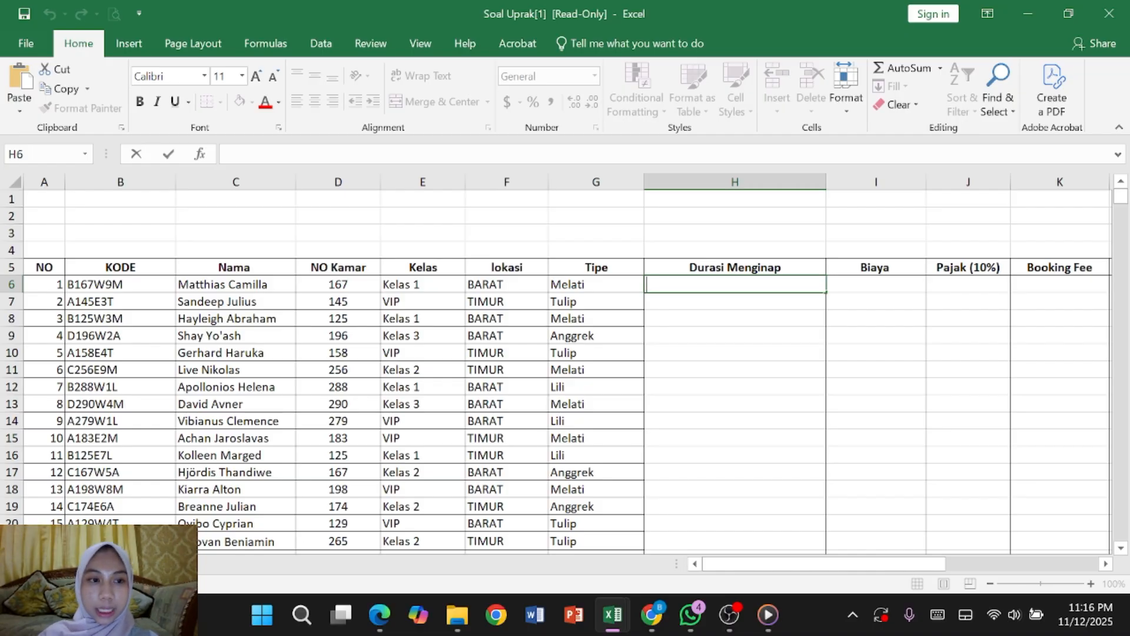
text(=)
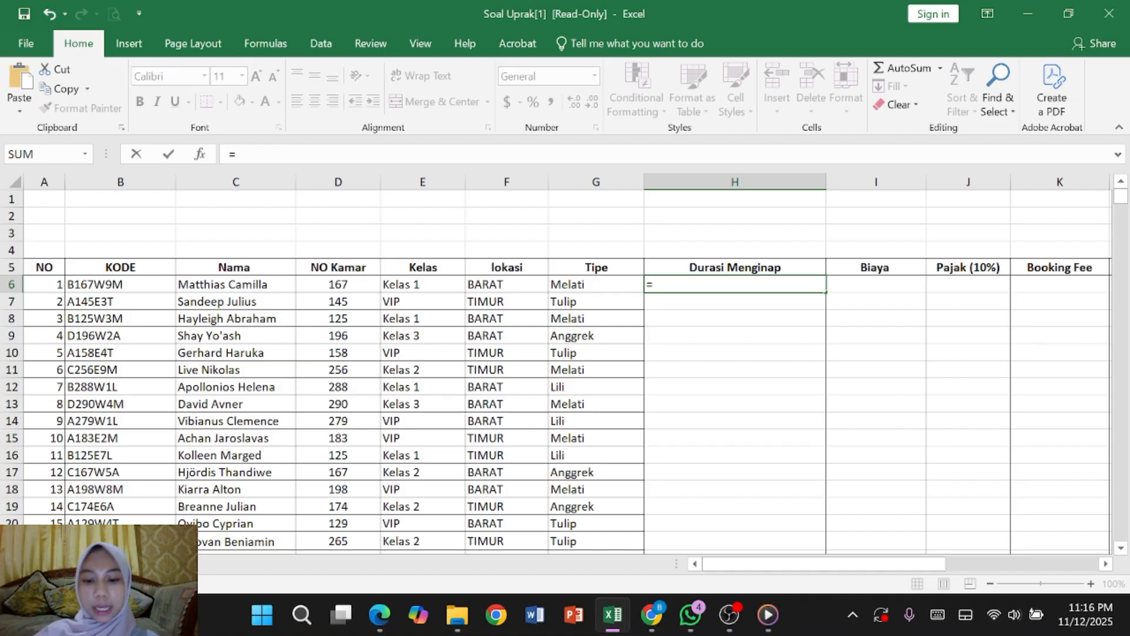
text(MI)
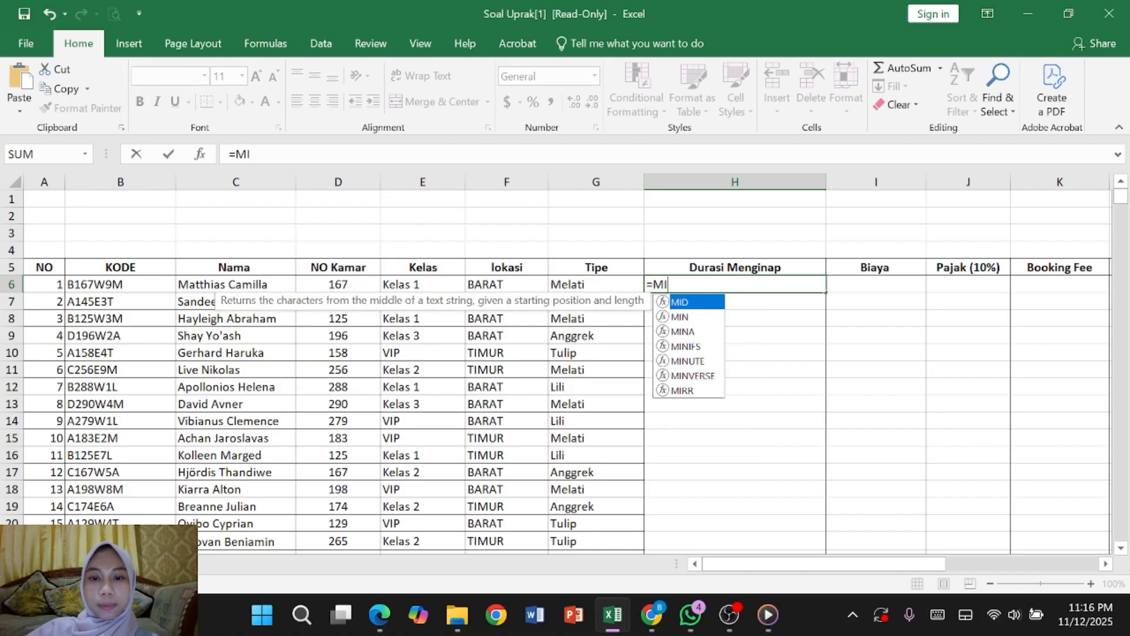
text(D)
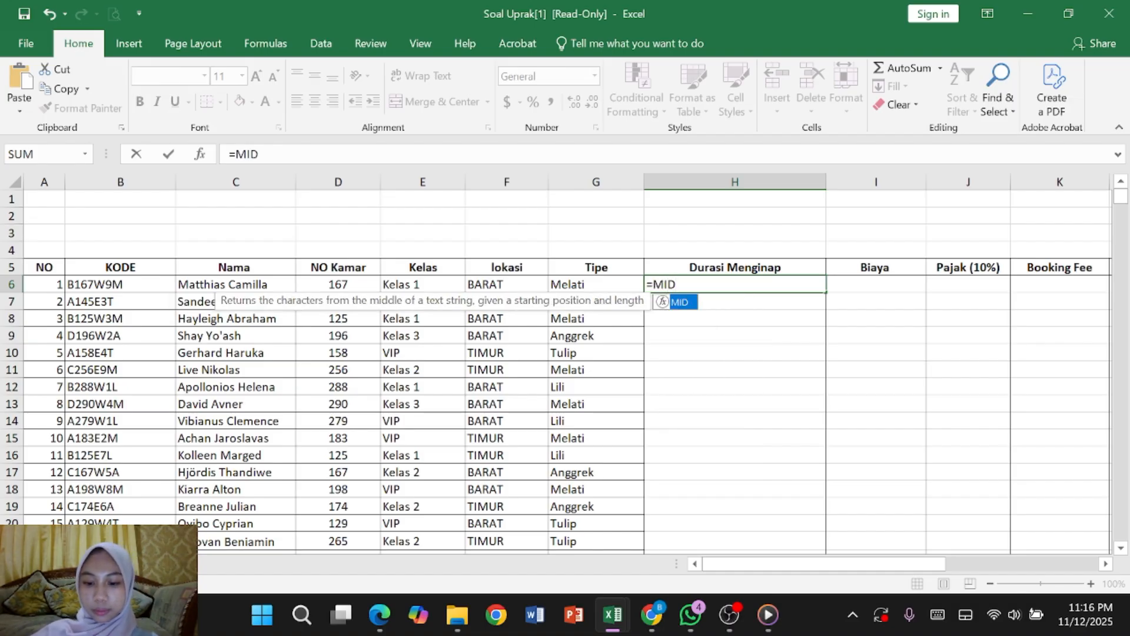
text(()
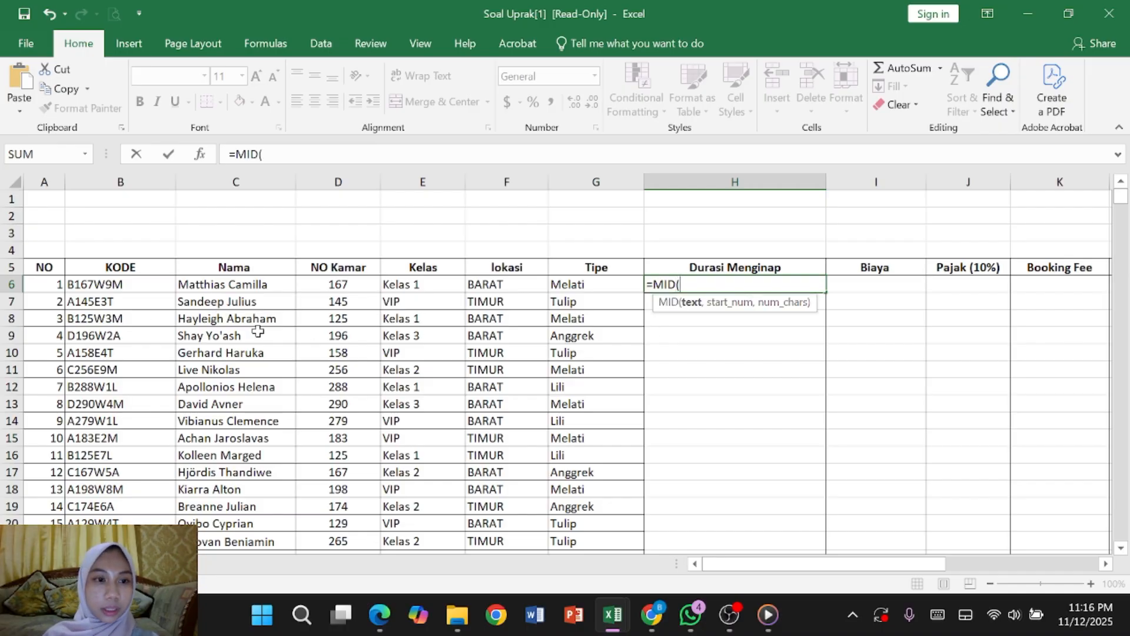
click(137, 283)
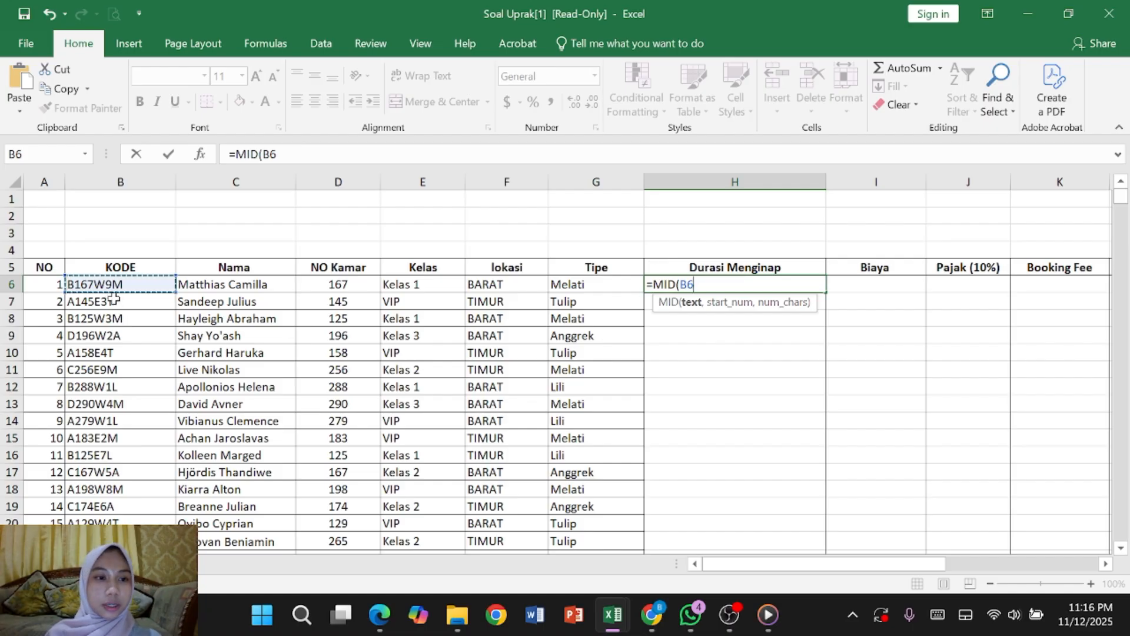
- Complete the H6 formula with start position 6 and one character, giving =MID(B6,6,1), after checking the stay-duration rule under Petunjuk
scroll(189, 259, down, 17)
scroll(189, 261, down, 3)
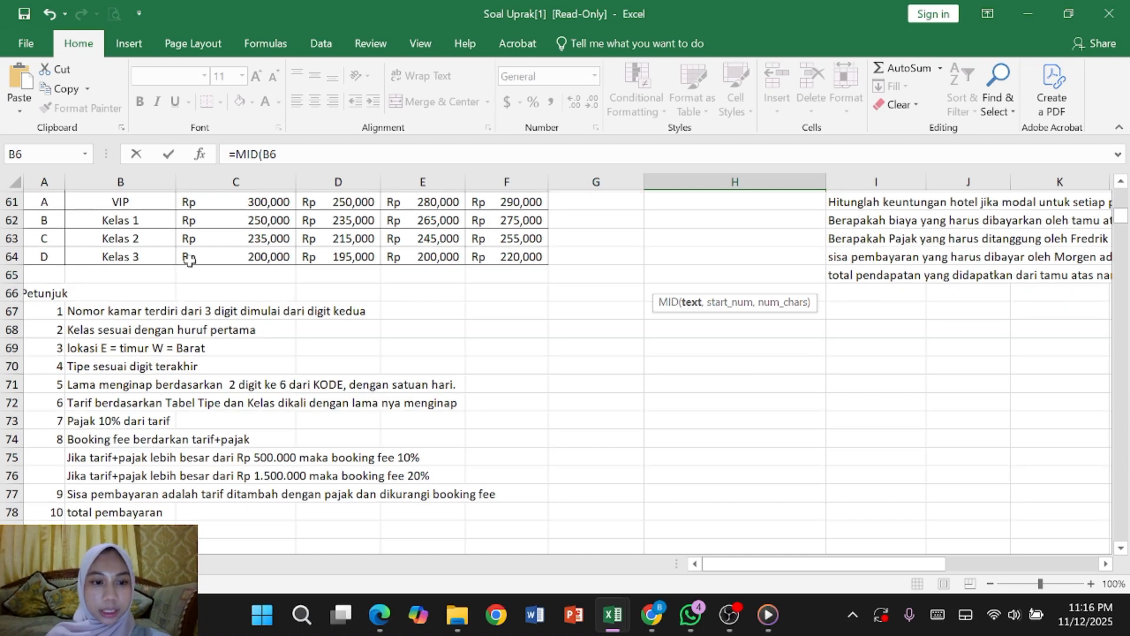
scroll(189, 259, up, 20)
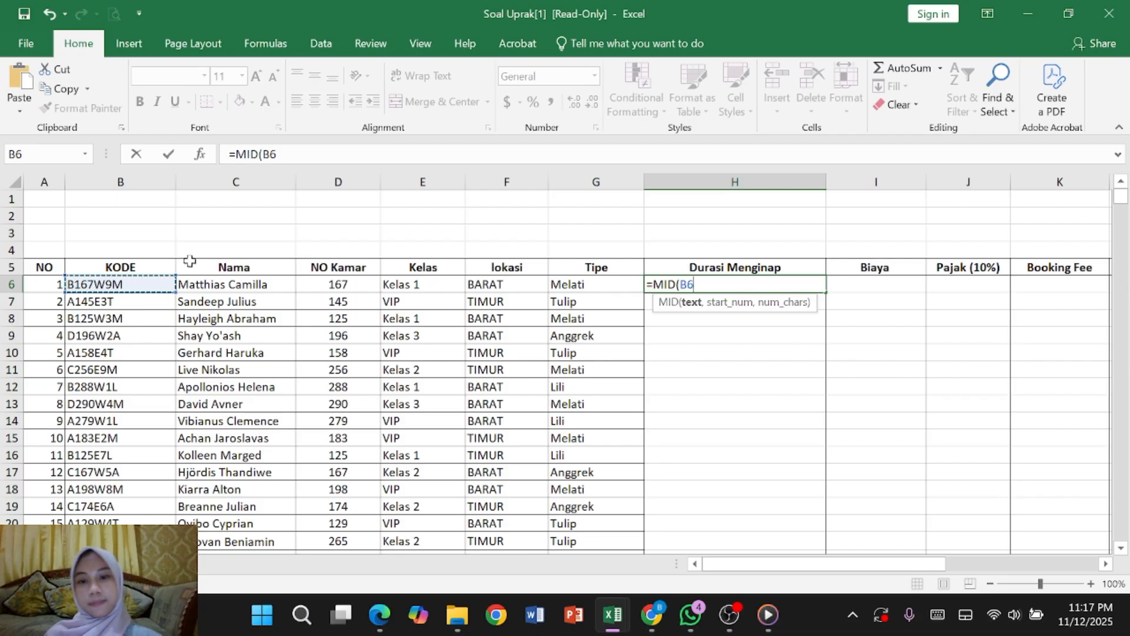
text(,)
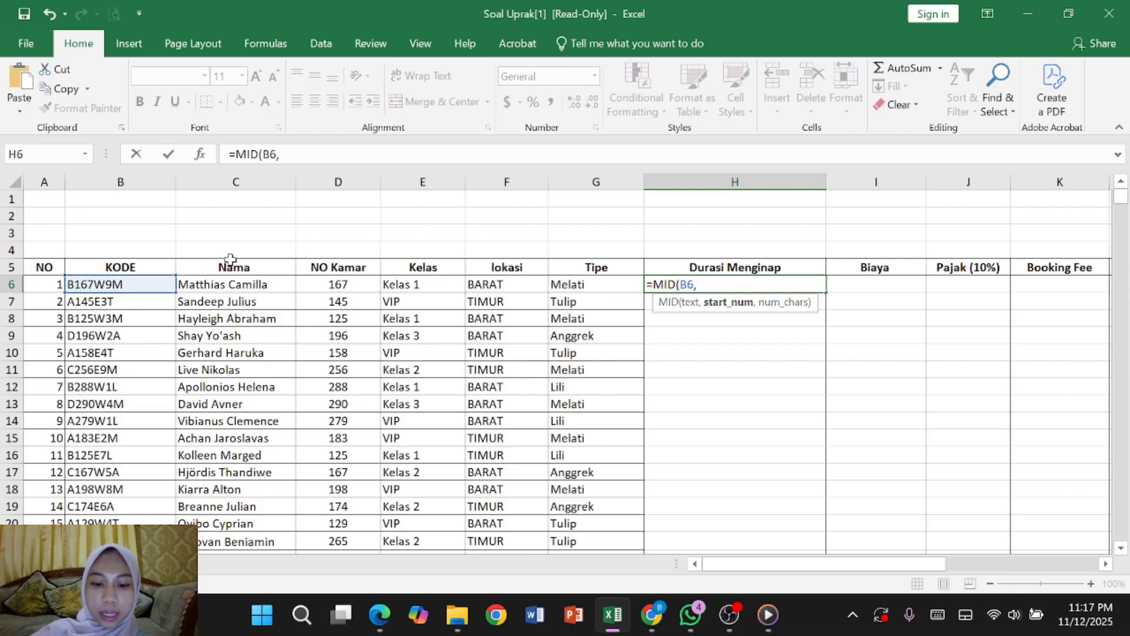
text(6,1)
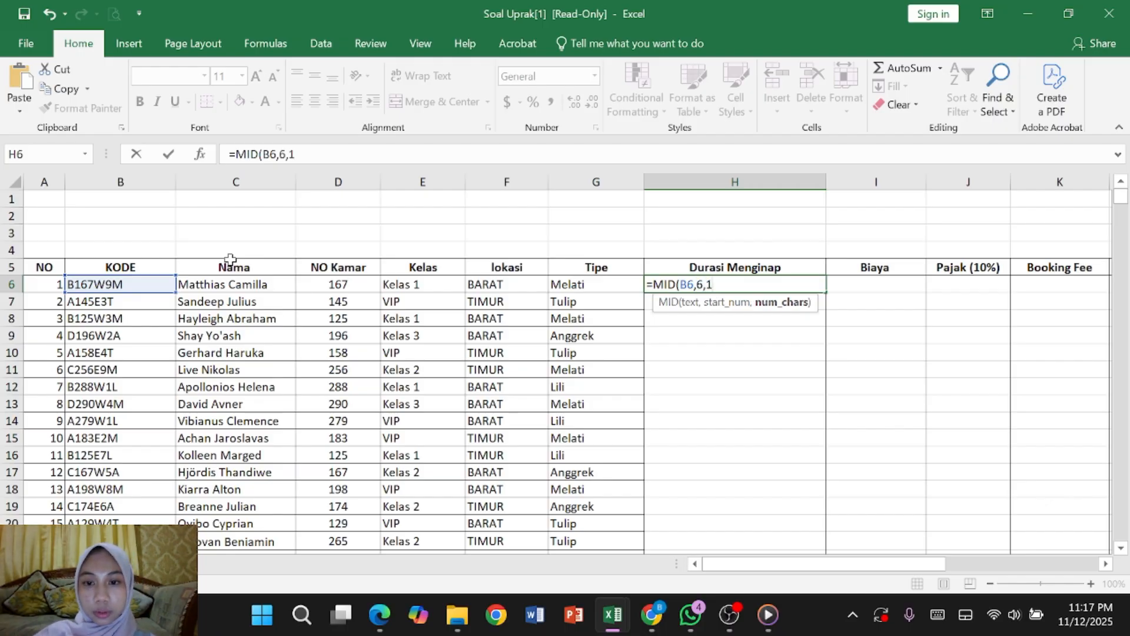
text())
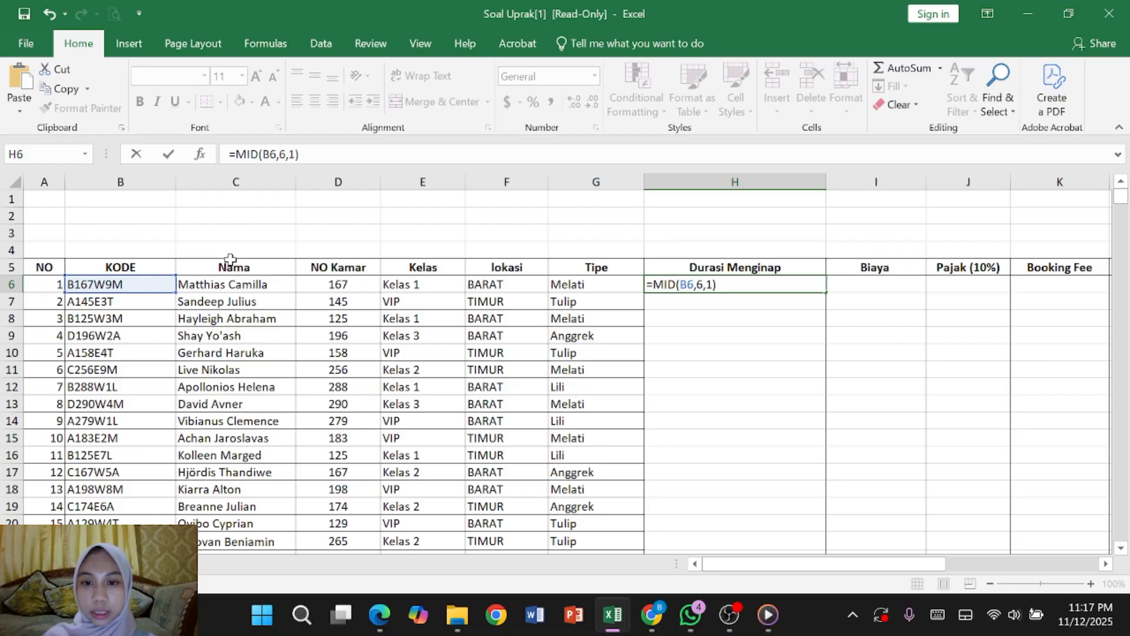
key(Return)
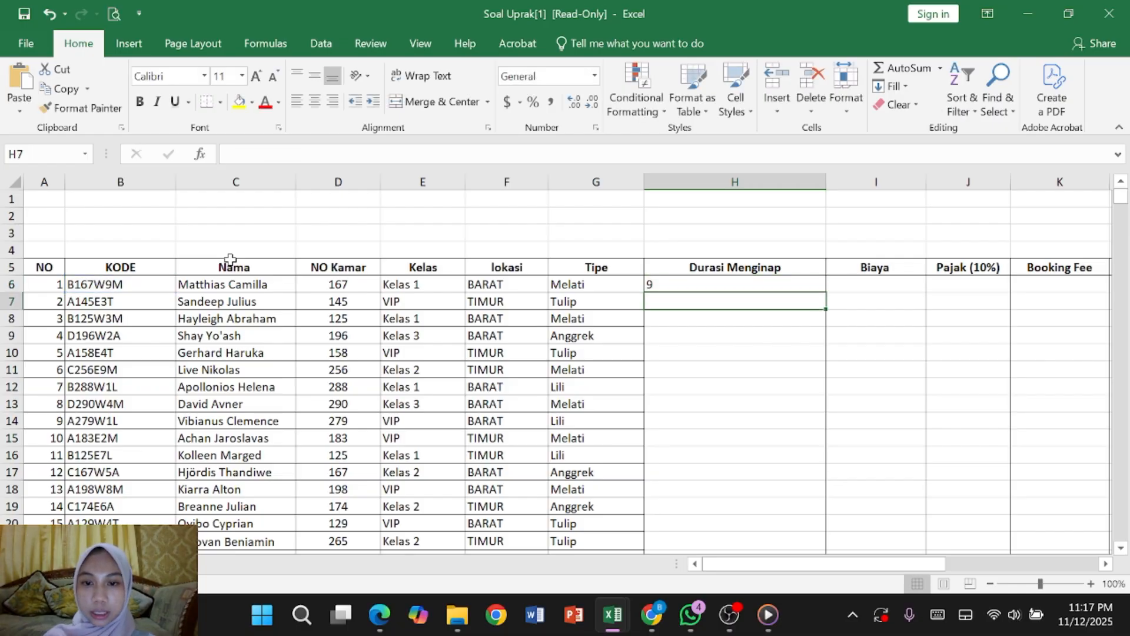
- Fill the Durasi Menginap formula in H6 down through H55 for all guests
click(777, 281)
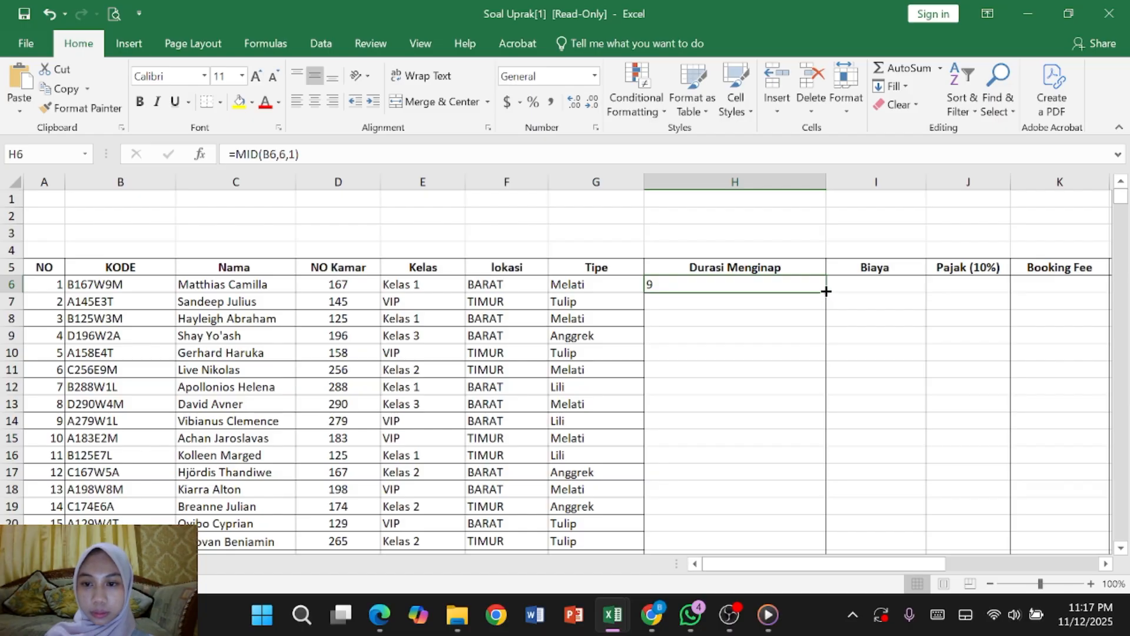
drag(823, 292, 832, 479)
scroll(772, 304, up, 13)
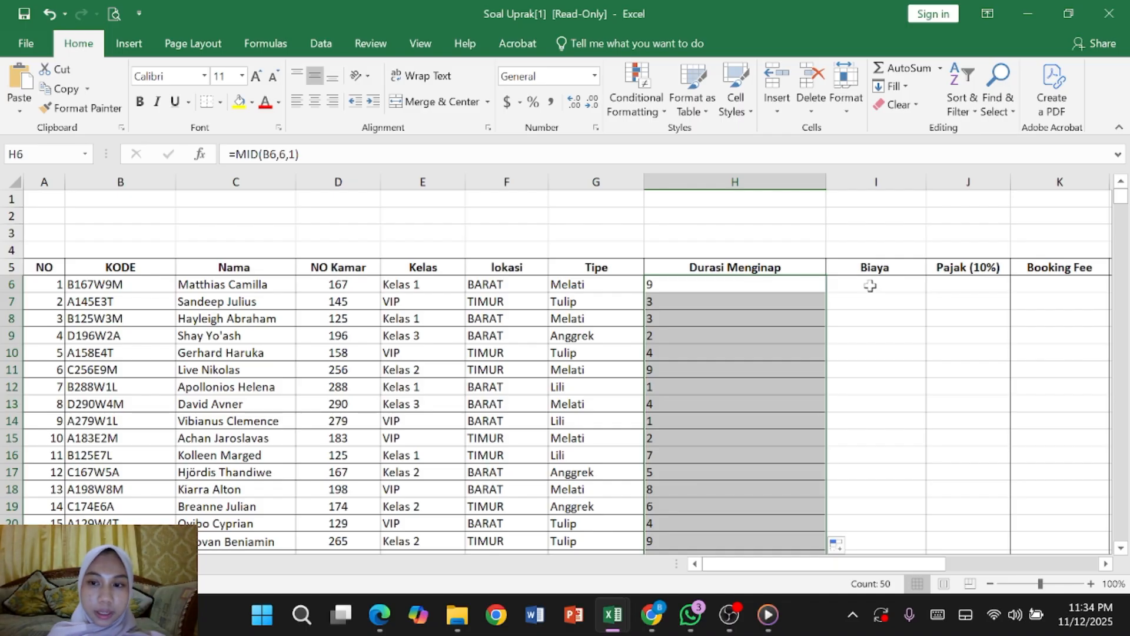
- Open I6 under Biaya for editing and examine the Tabel Tipe dan Kelas rates and the tariff rule under Petunjuk
scroll(870, 286, right, 2)
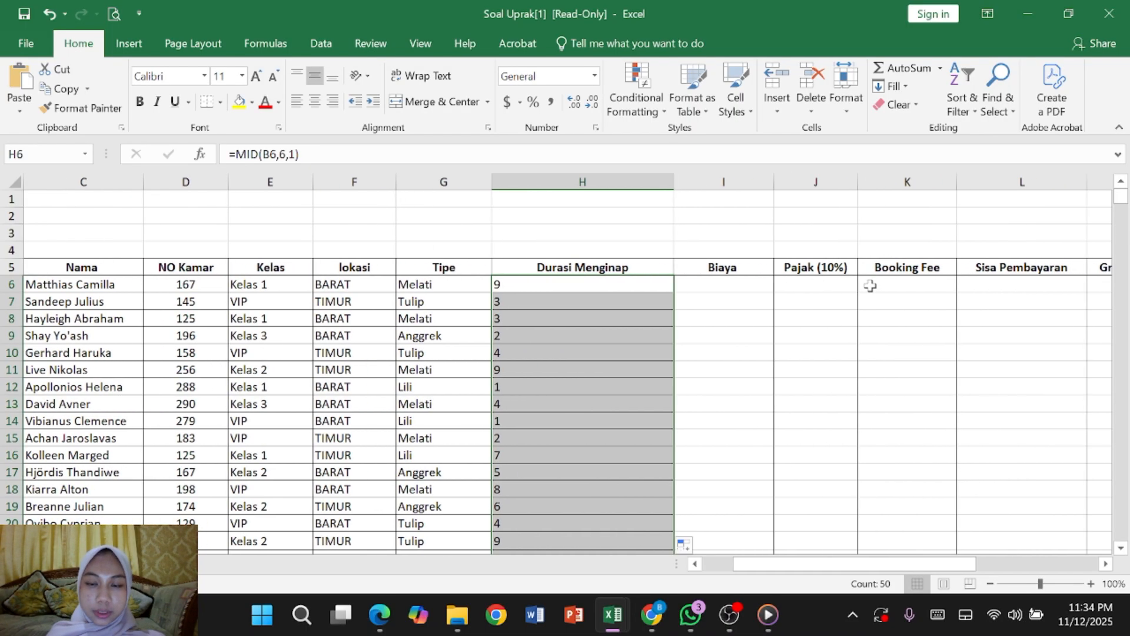
double_click(736, 286)
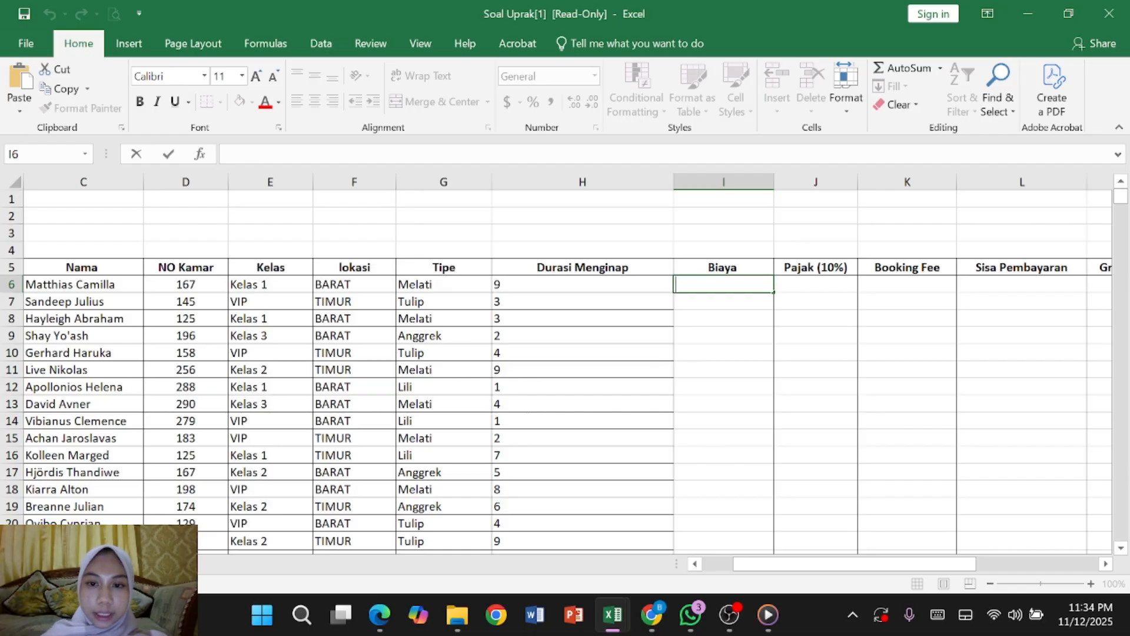
scroll(736, 286, down, 4)
scroll(737, 285, down, 14)
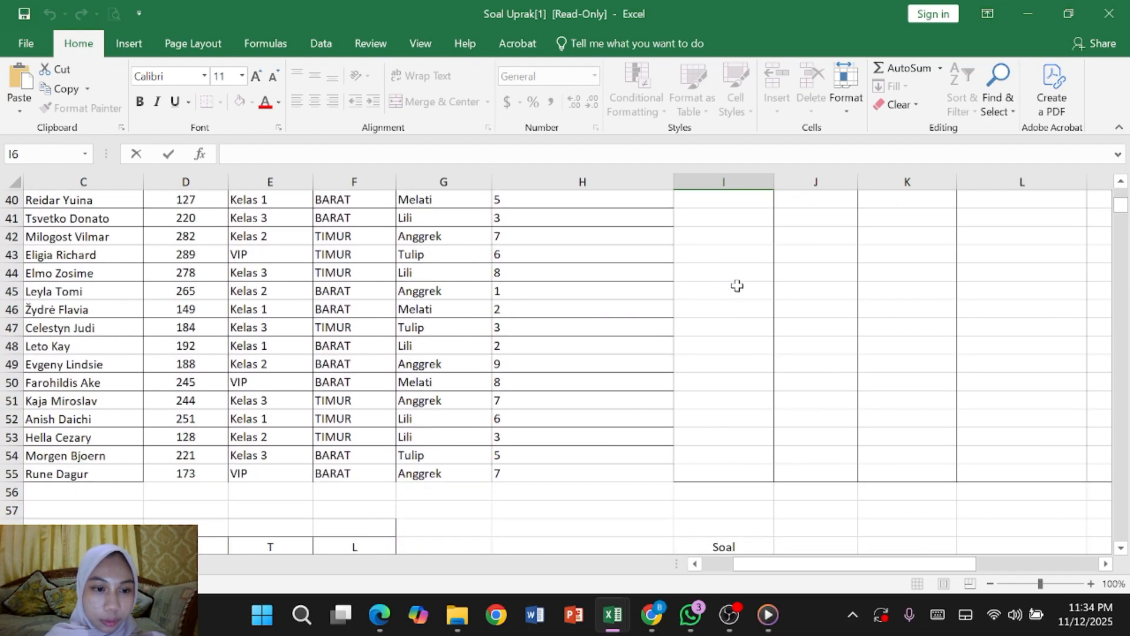
scroll(737, 285, left, 3)
scroll(737, 285, down, 1)
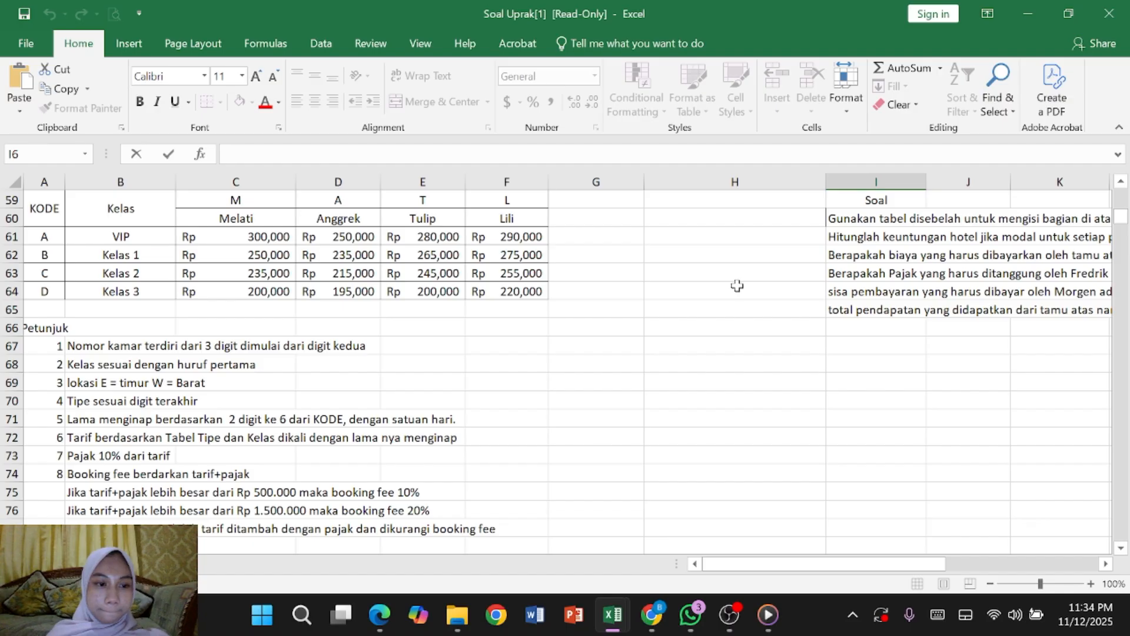
scroll(737, 285, up, 19)
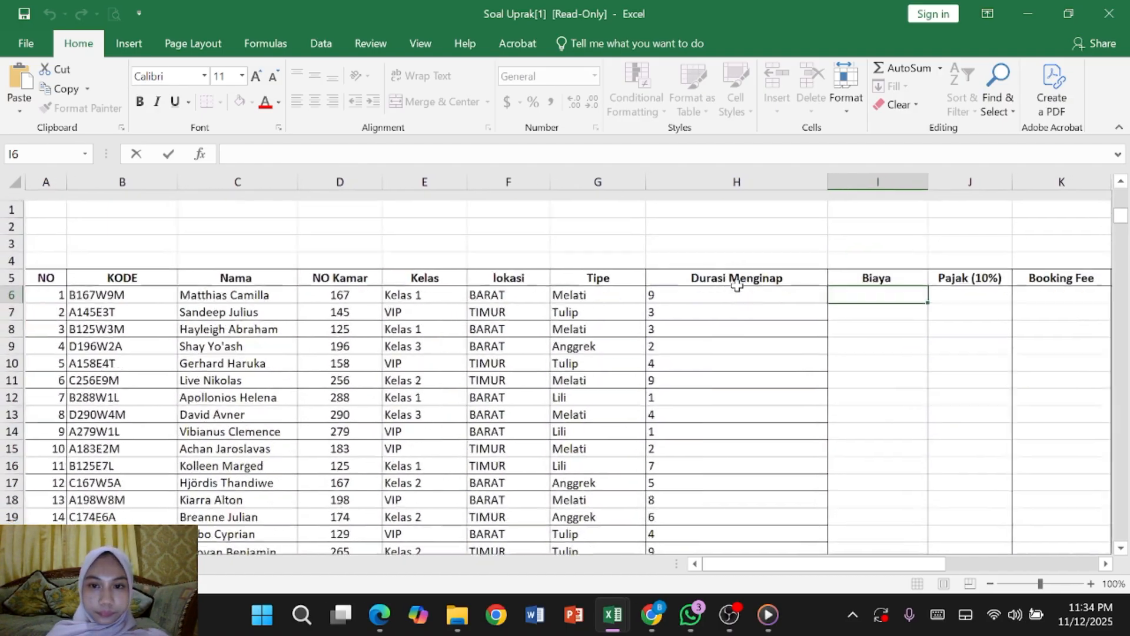
scroll(737, 285, down, 15)
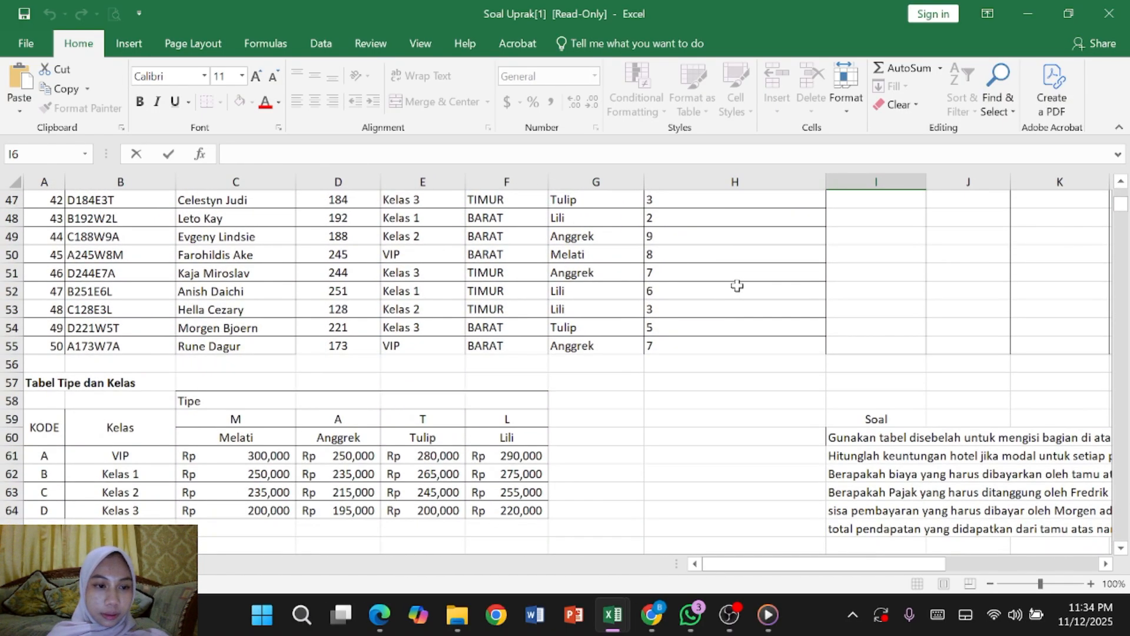
scroll(736, 286, up, 15)
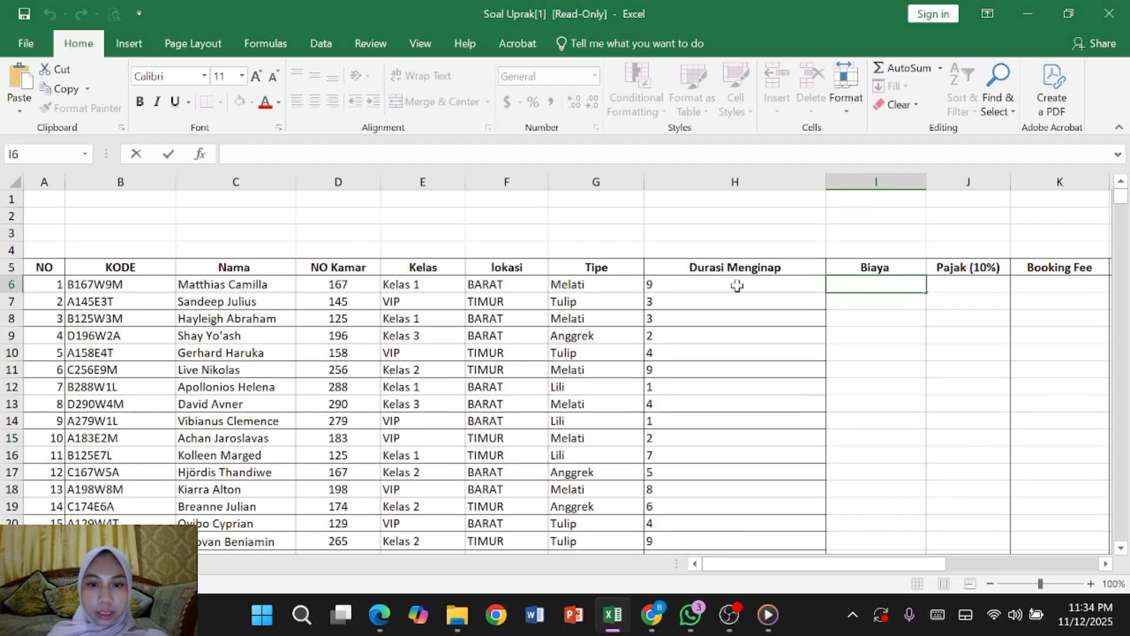
scroll(736, 286, down, 19)
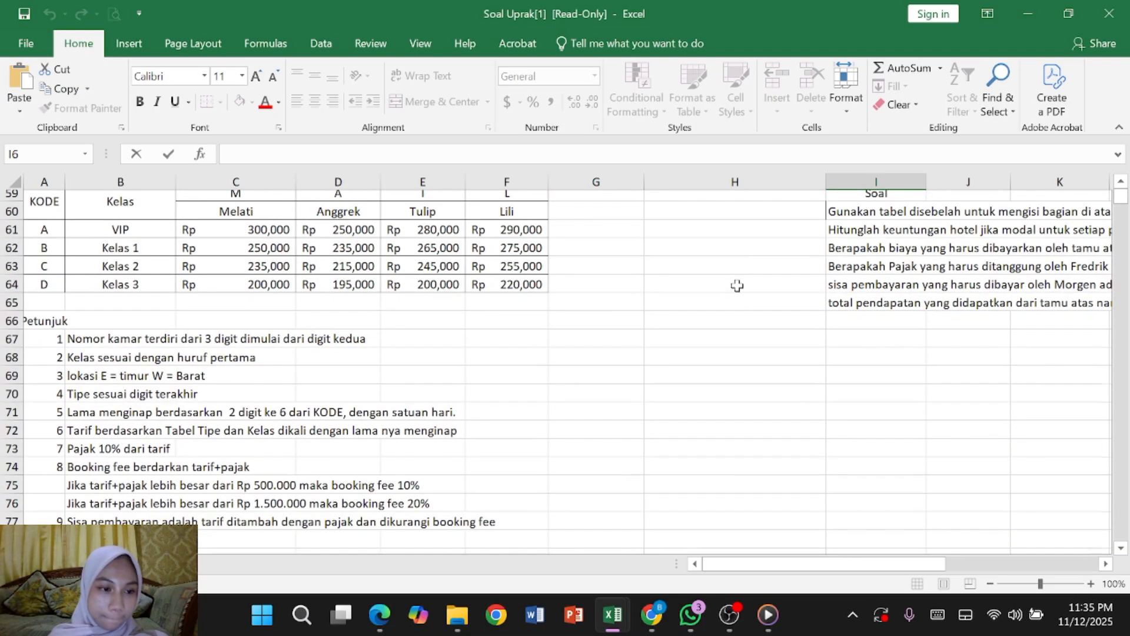
scroll(737, 285, up, 19)
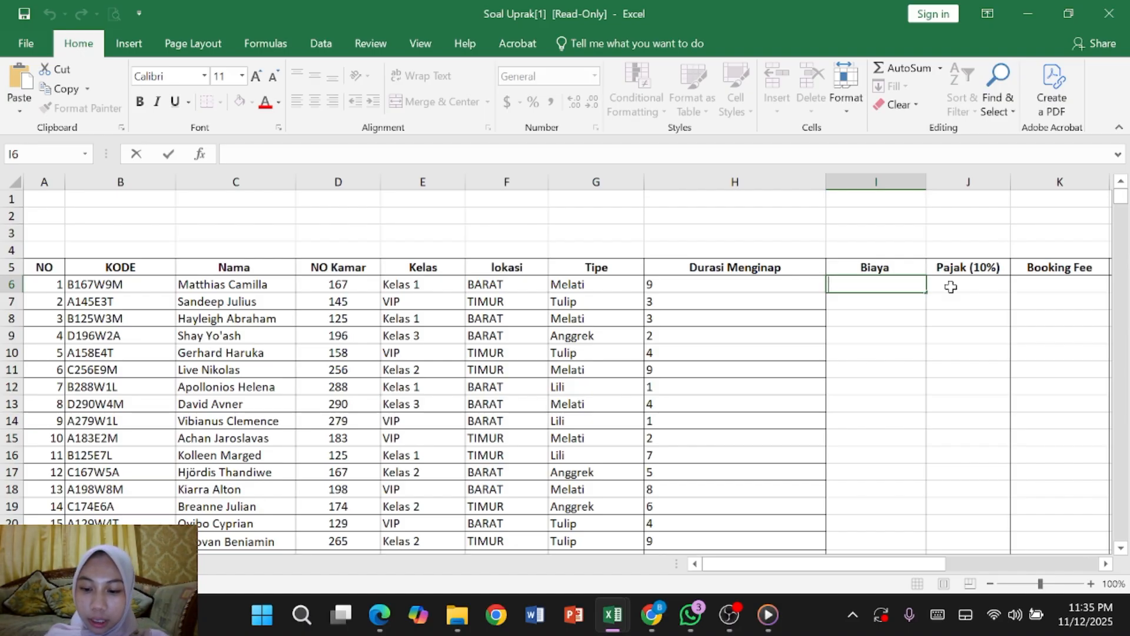
- Start an INDEX formula in I6 for the guest's Biaya
text(=)
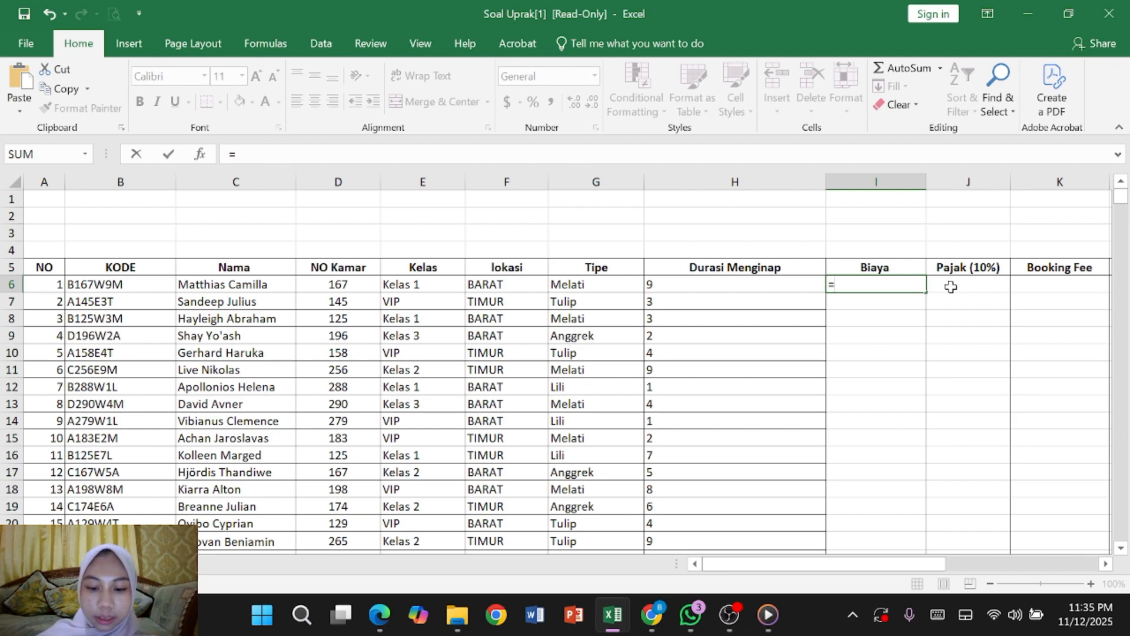
text(I)
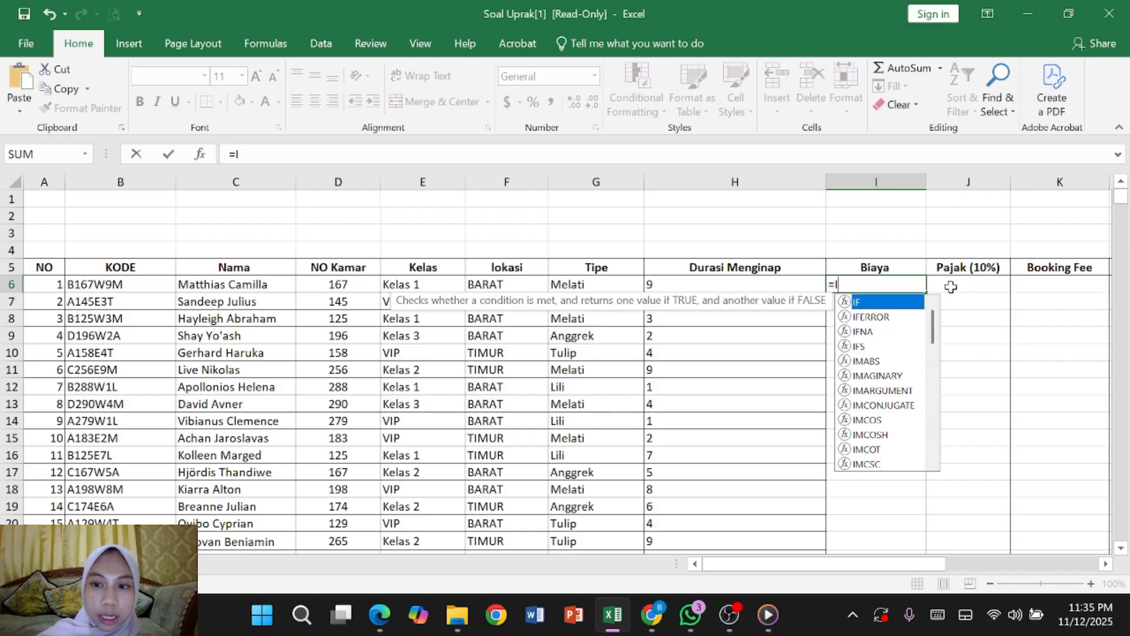
text(N)
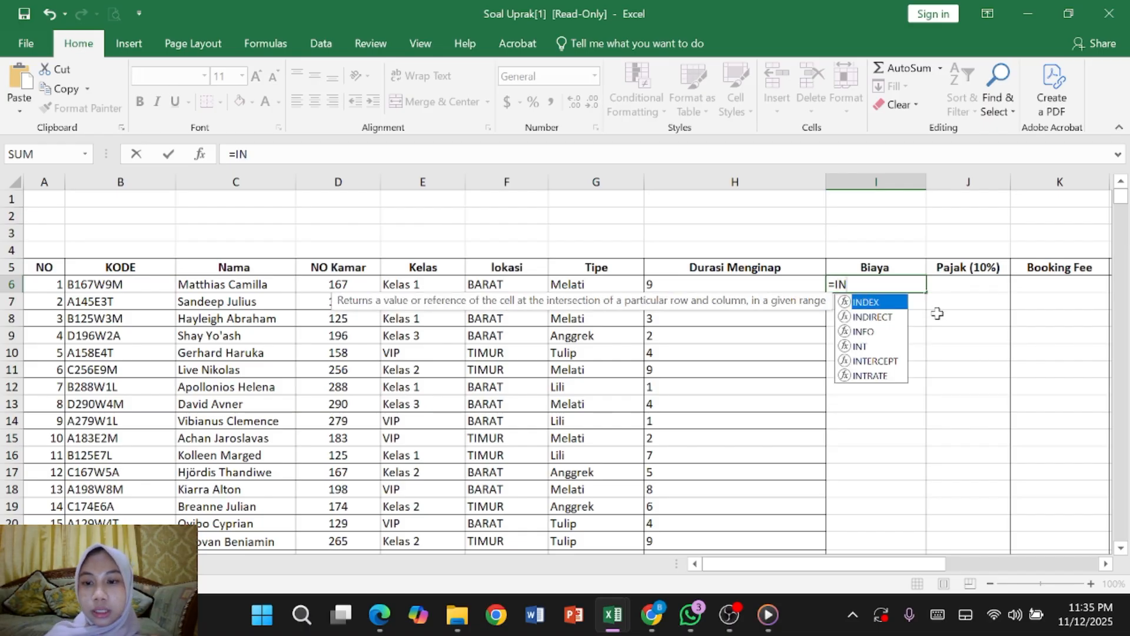
double_click(877, 302)
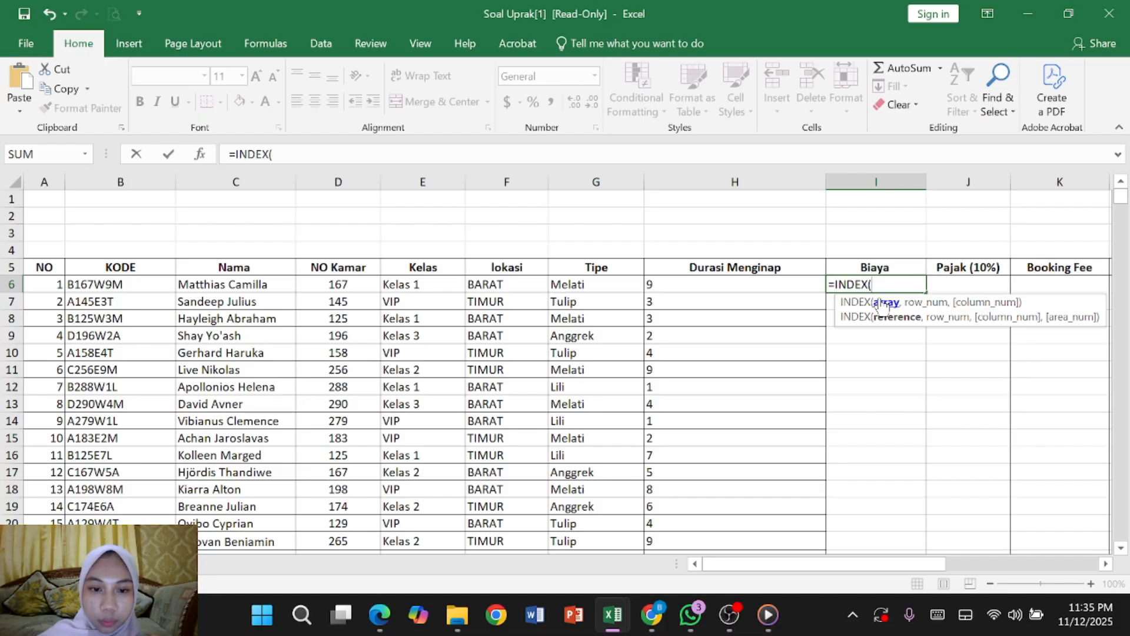
text(()
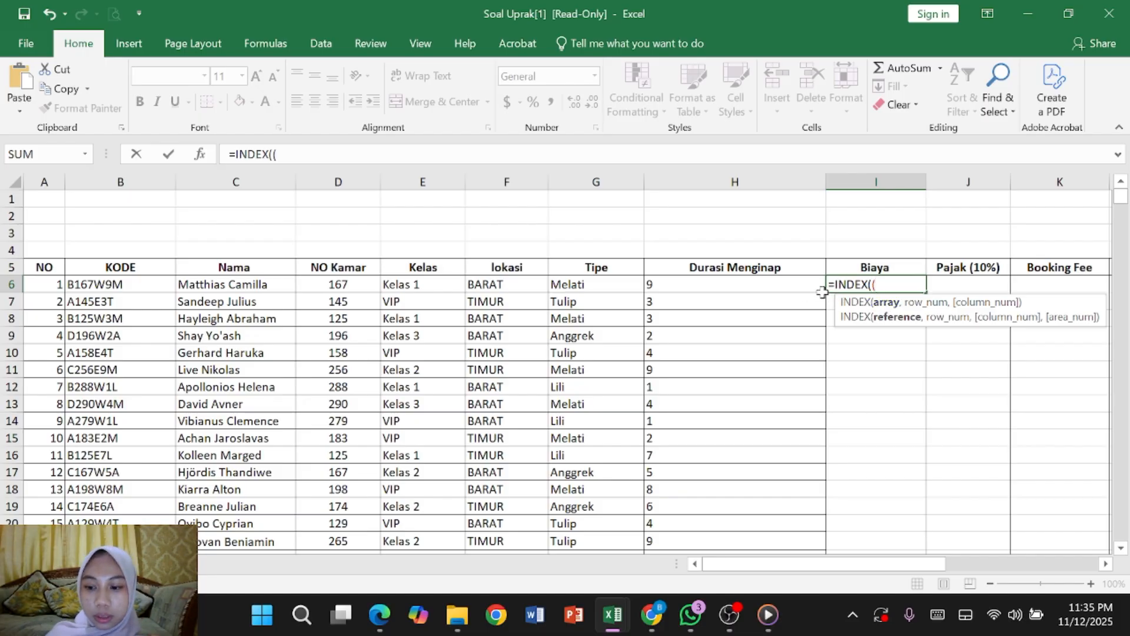
key(BackSpace)
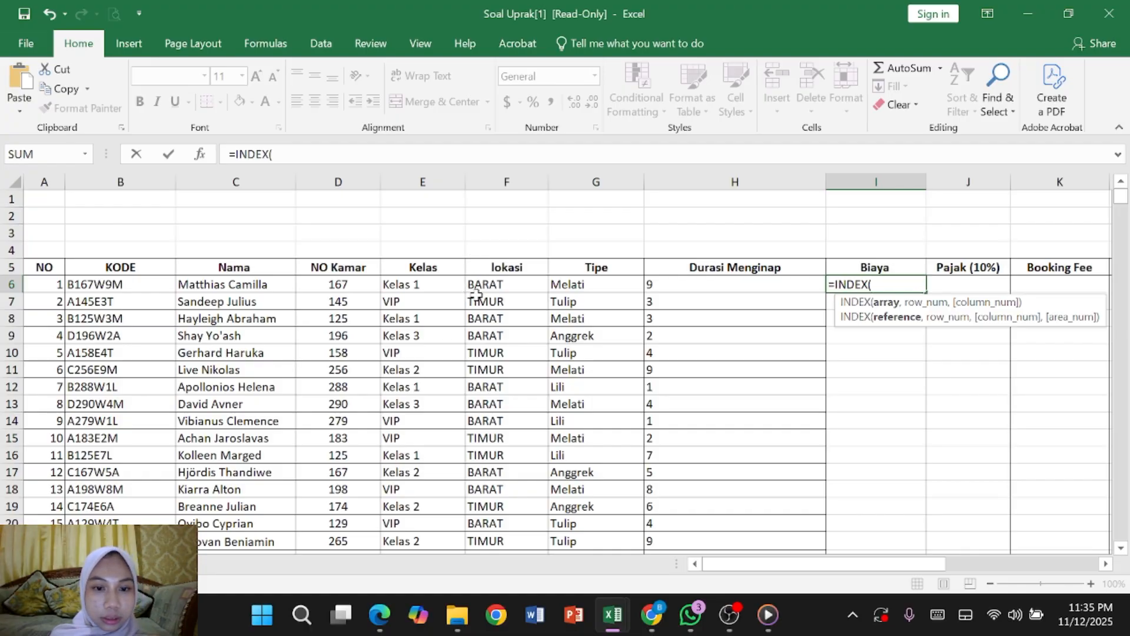
- Set the INDEX array to the room rates in C61:F64 of Tabel Tipe dan Kelas
scroll(477, 295, down, 1)
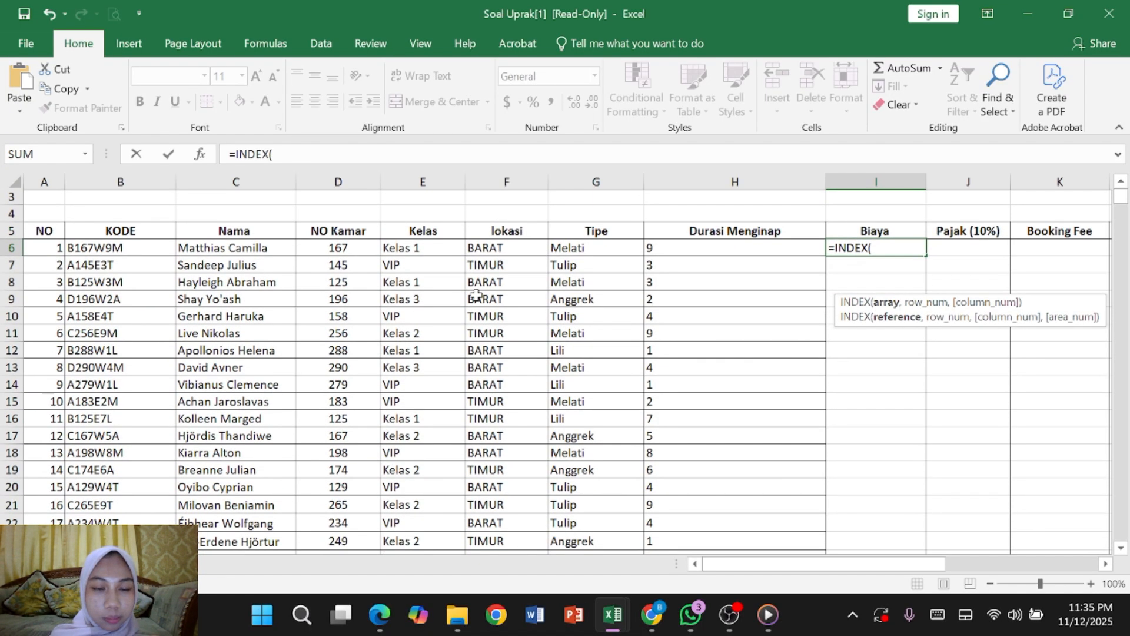
scroll(477, 295, down, 9)
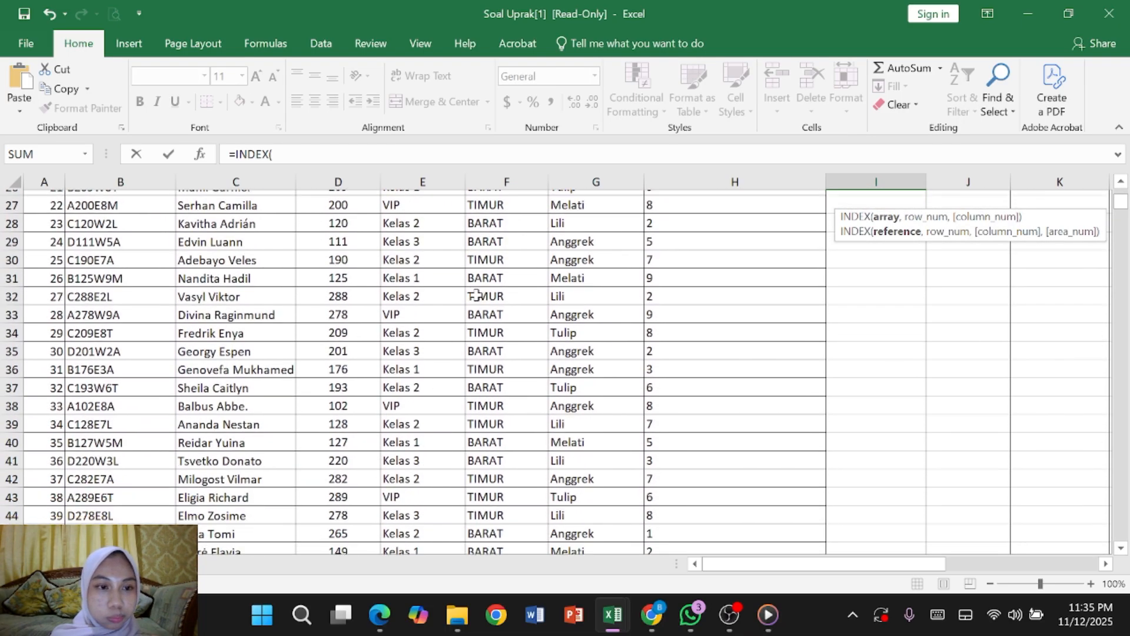
scroll(477, 294, down, 7)
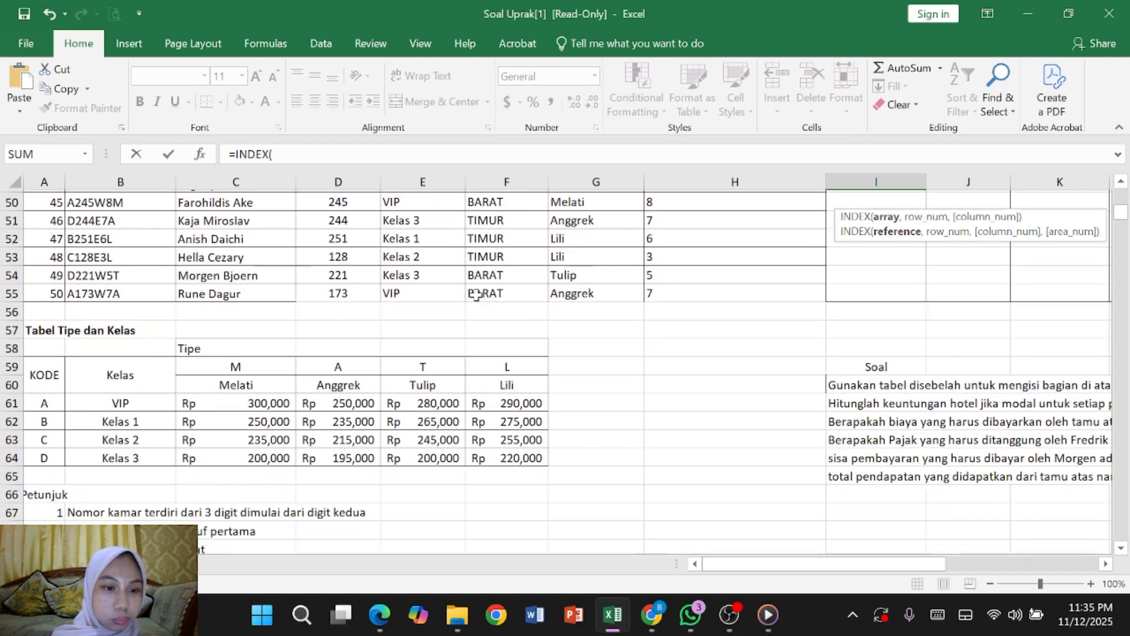
scroll(476, 294, down, 1)
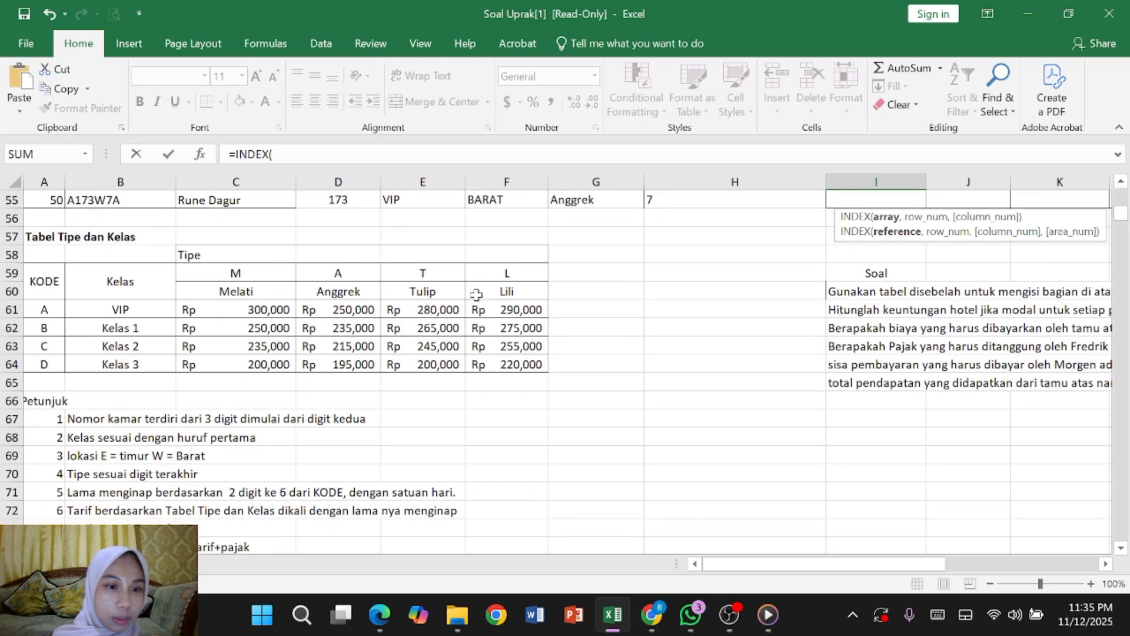
click(259, 309)
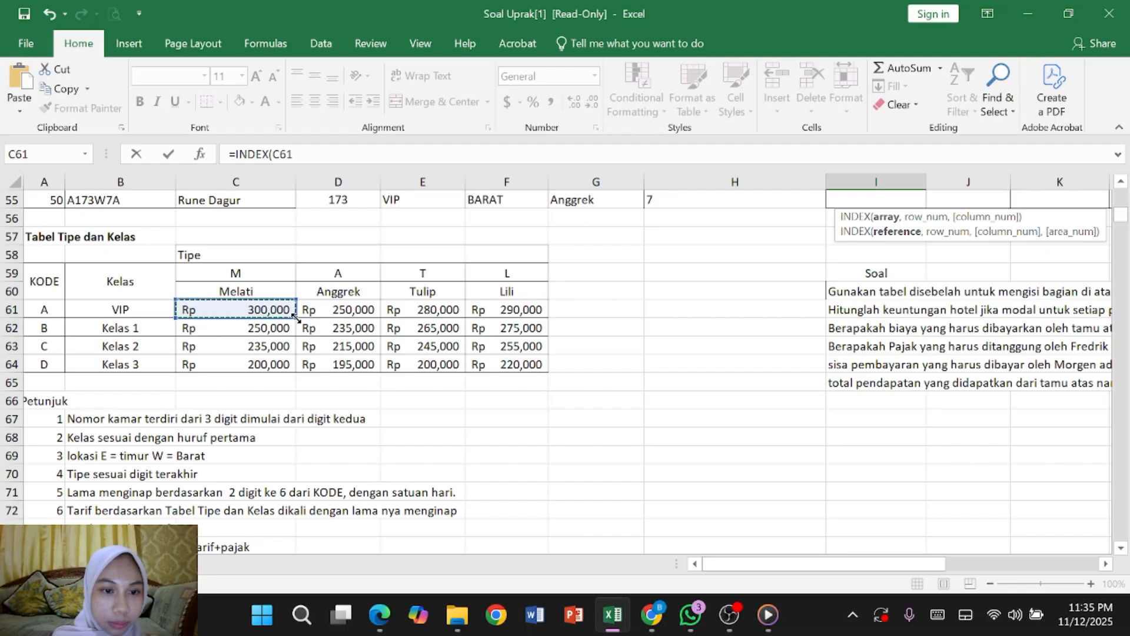
drag(296, 318, 538, 375)
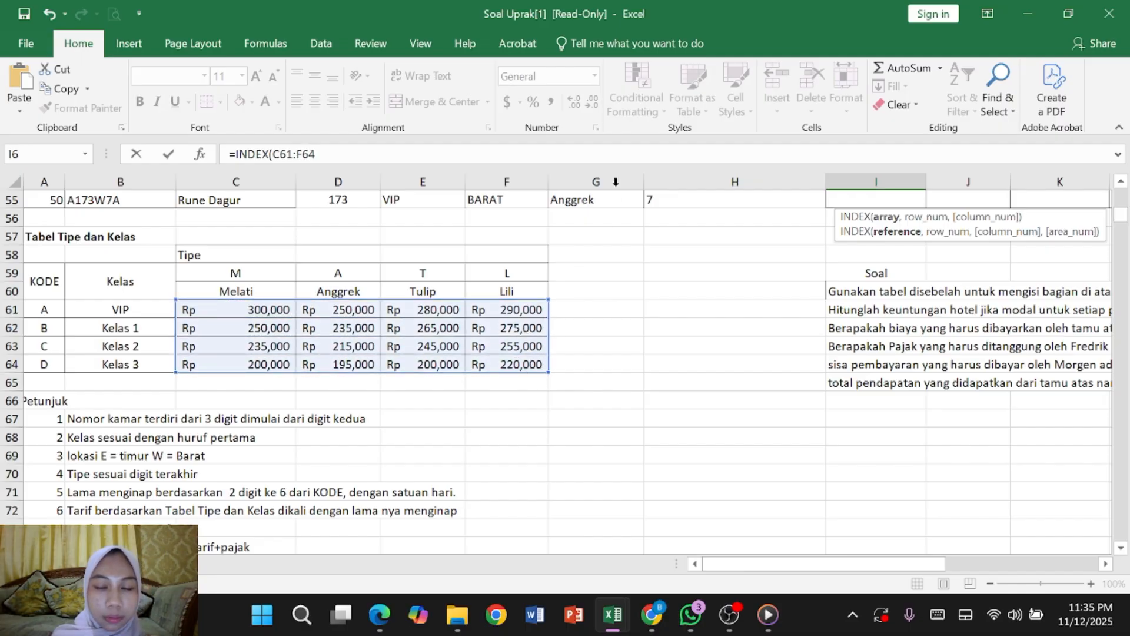
- Make the INDEX array reference in the I6 formula absolute as $C$61:$F$64
scroll(615, 182, up, 6)
scroll(616, 181, up, 12)
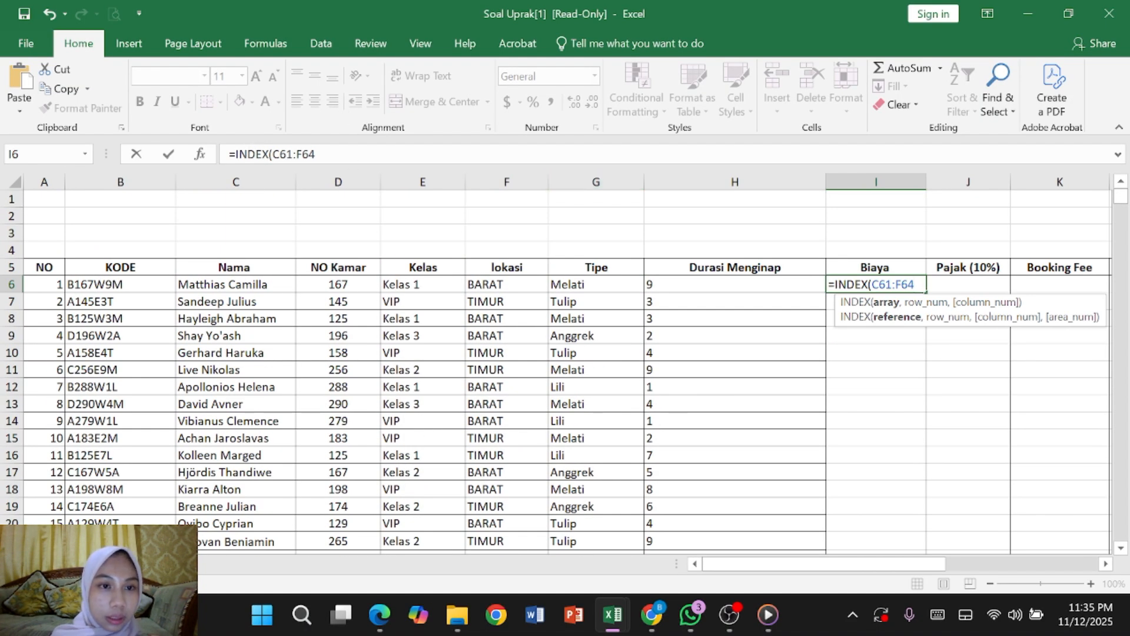
click(275, 154)
drag(275, 155, 315, 154)
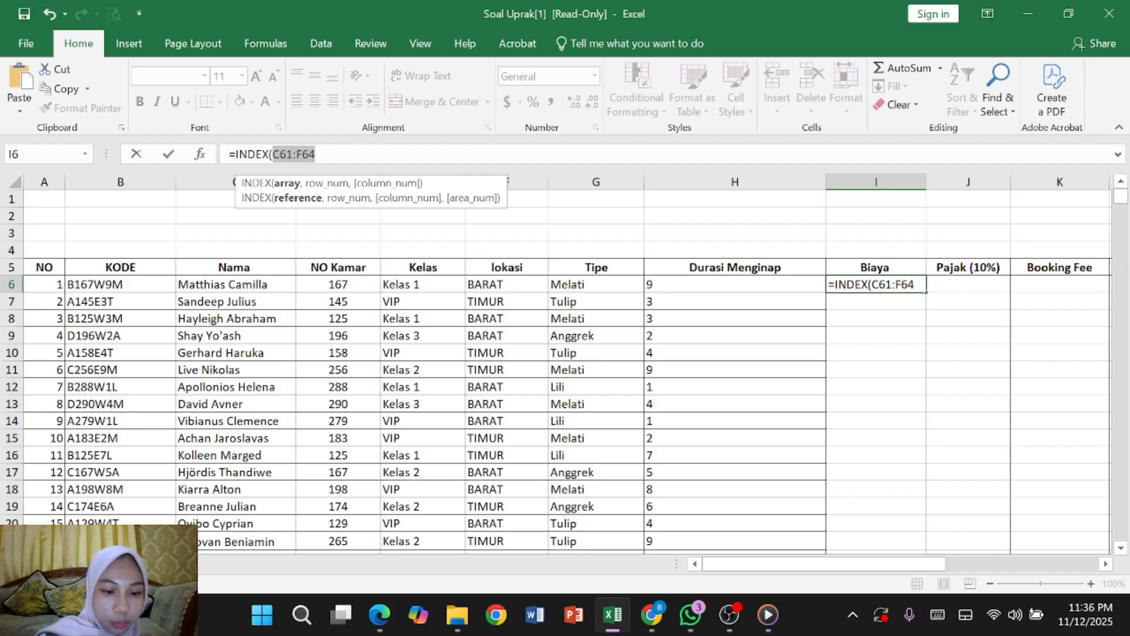
key(F4)
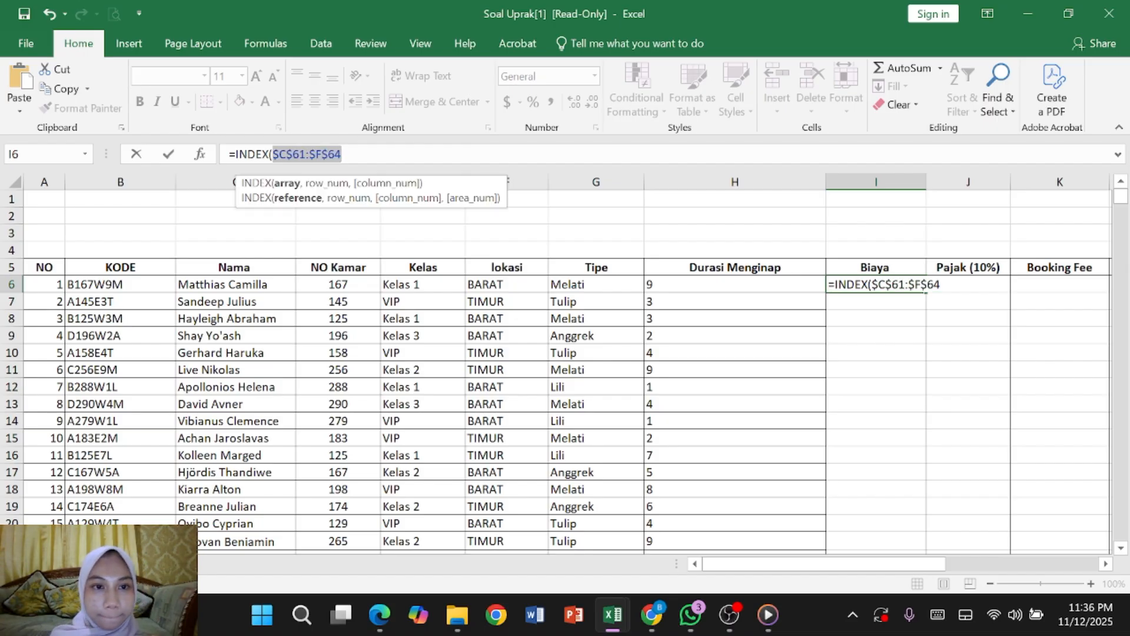
click(343, 154)
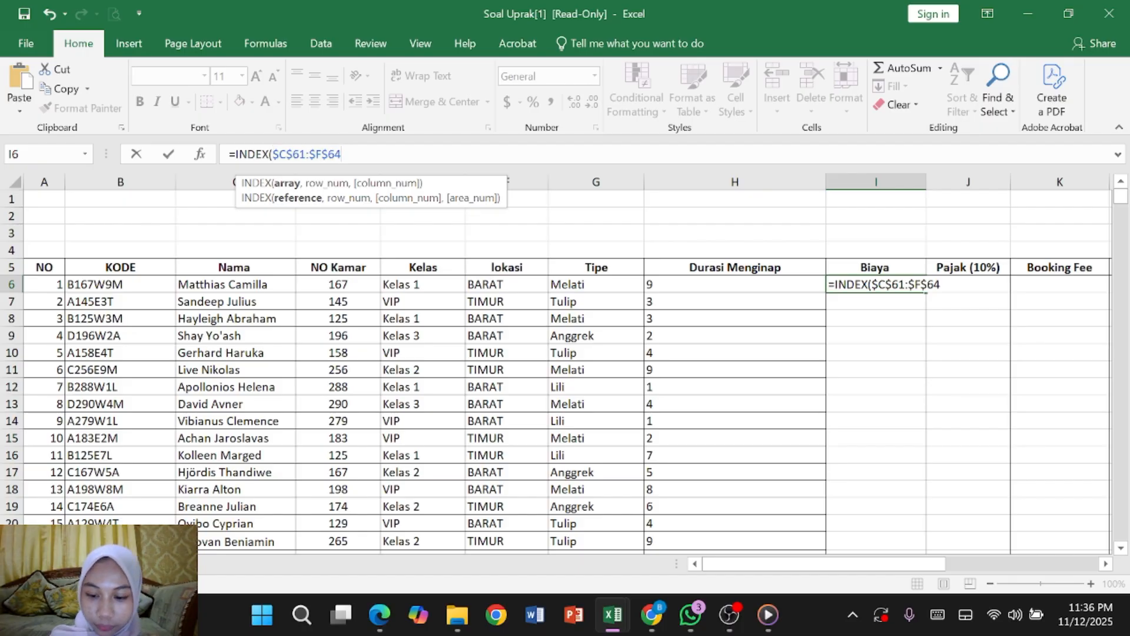
- Add a MATCH function as the INDEX row number, with the guest's Kelas in E6 as lookup value
text(,)
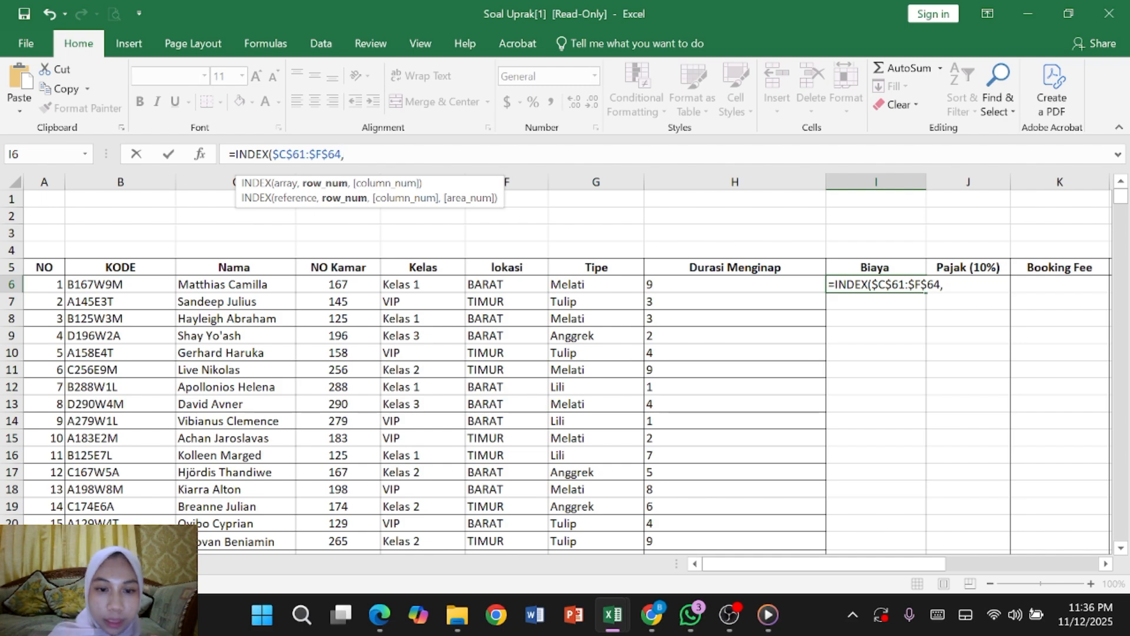
text(M)
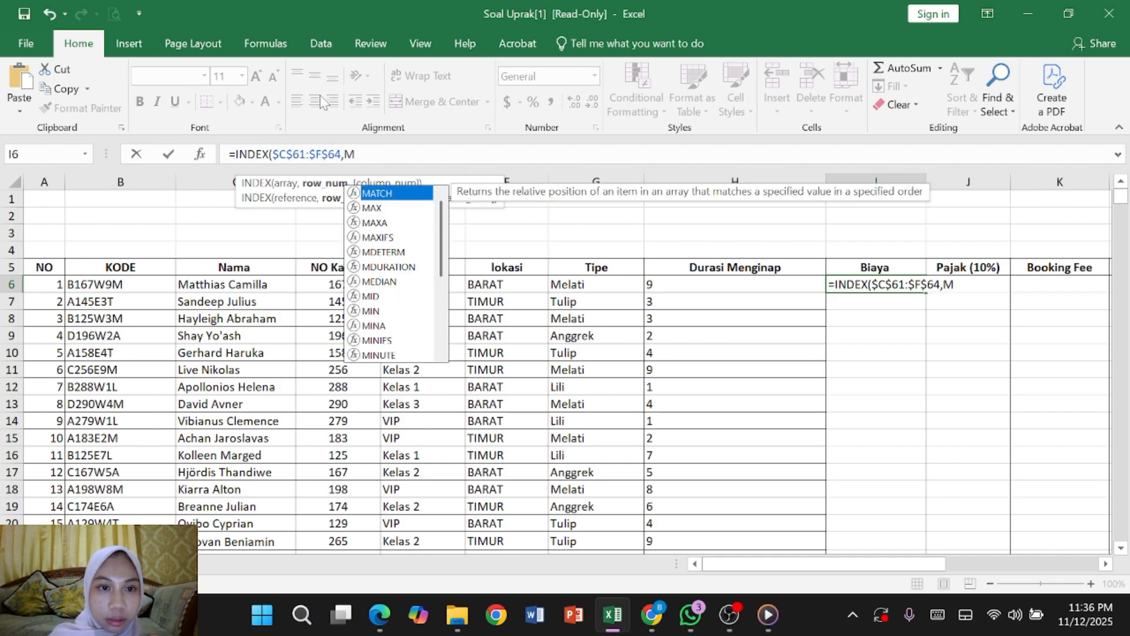
double_click(399, 195)
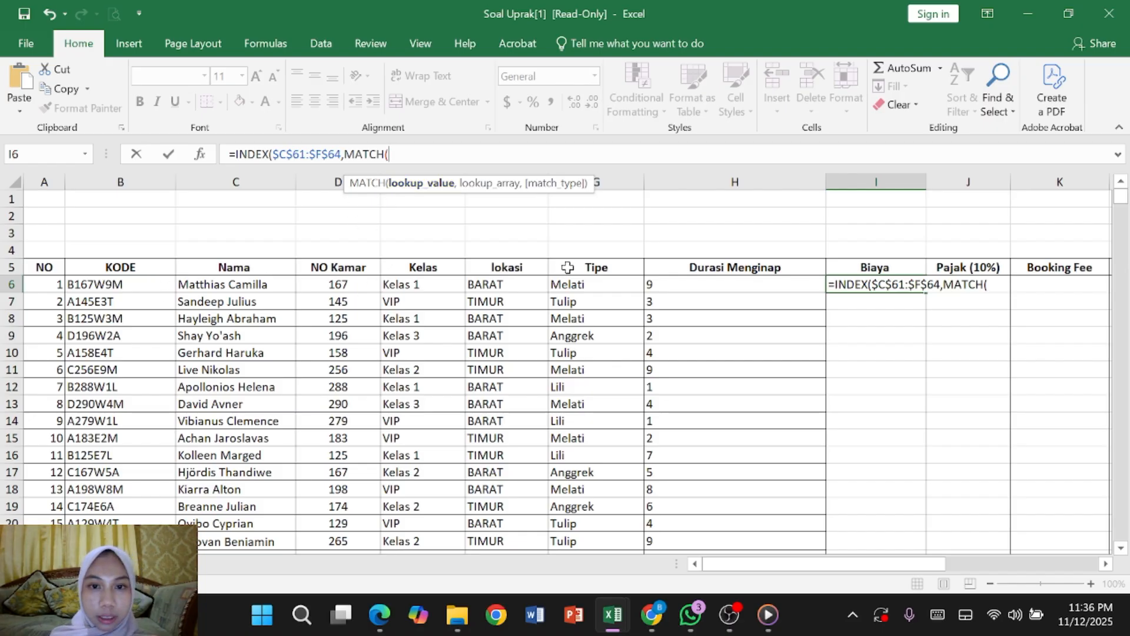
click(434, 282)
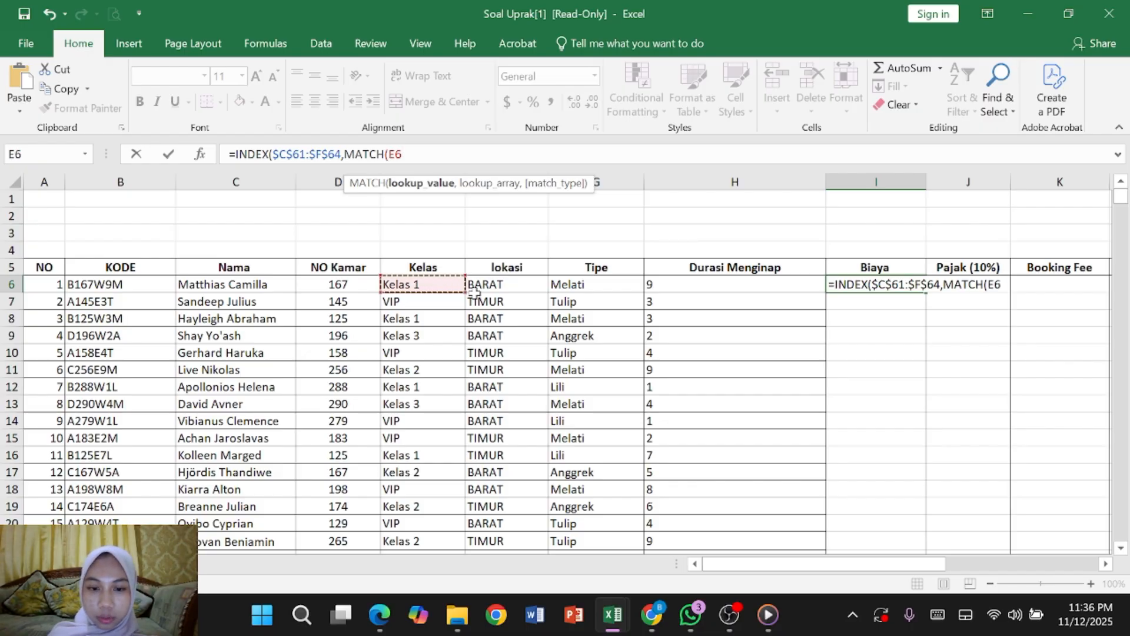
- Set the MATCH lookup array to the Kelas names in B61:B64 of Tabel Tipe dan Kelas
text(,)
scroll(475, 293, down, 2)
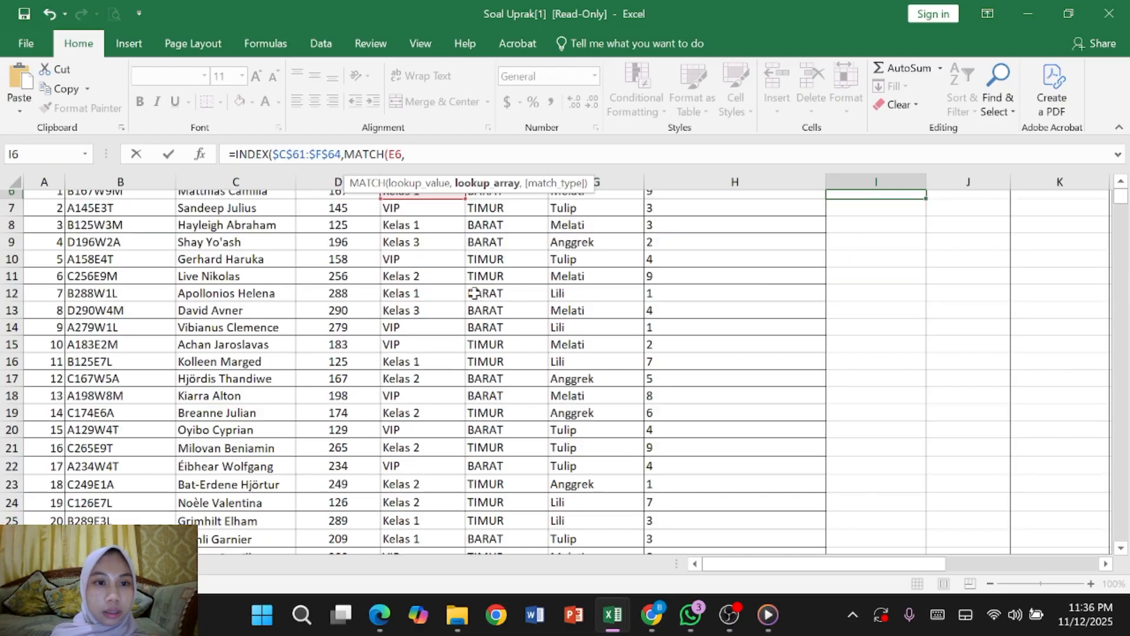
scroll(474, 292, up, 1)
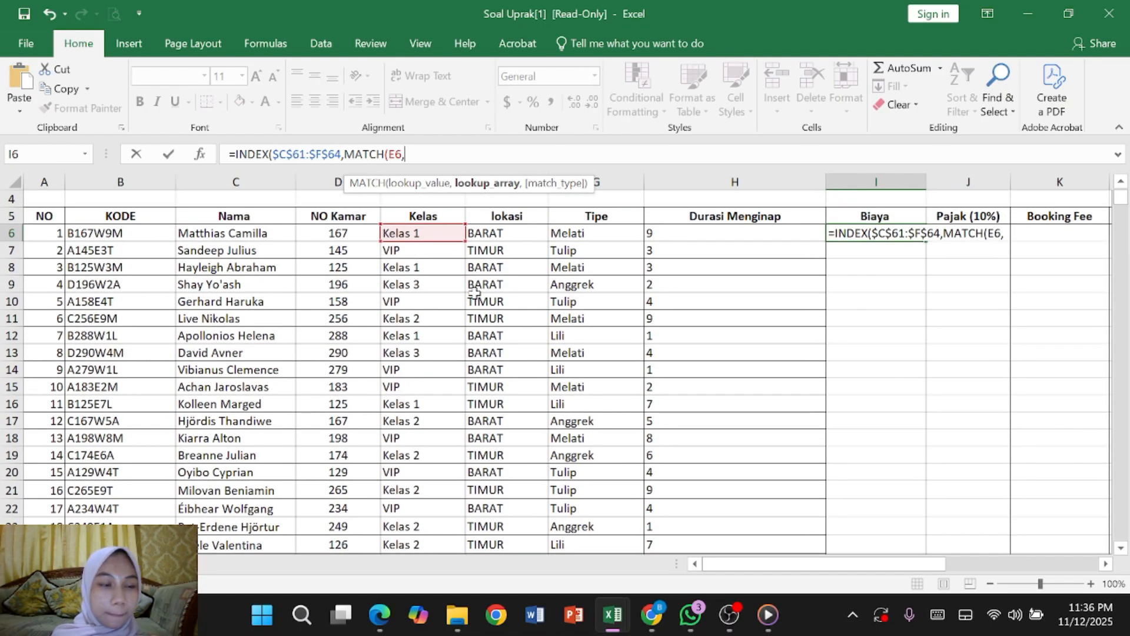
scroll(474, 293, down, 9)
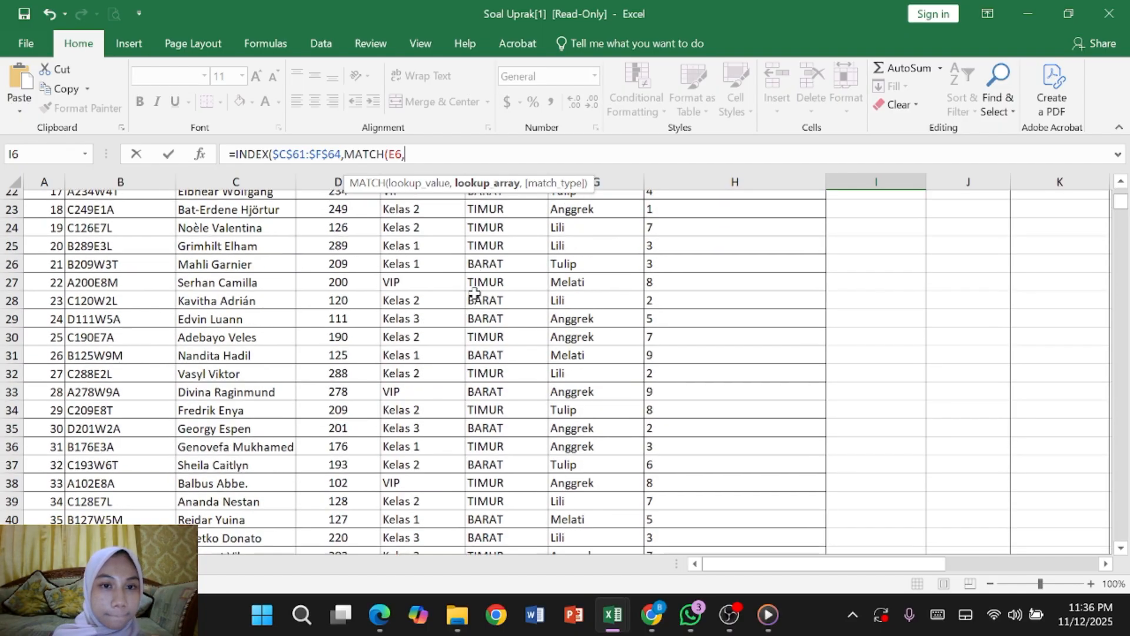
scroll(474, 293, down, 6)
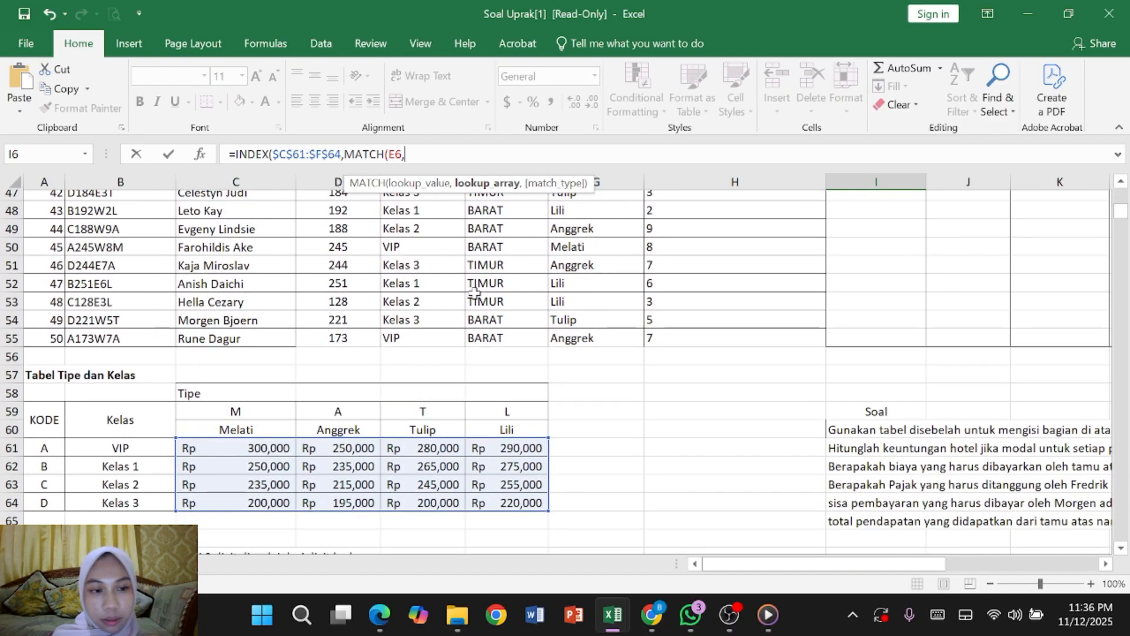
scroll(474, 293, down, 1)
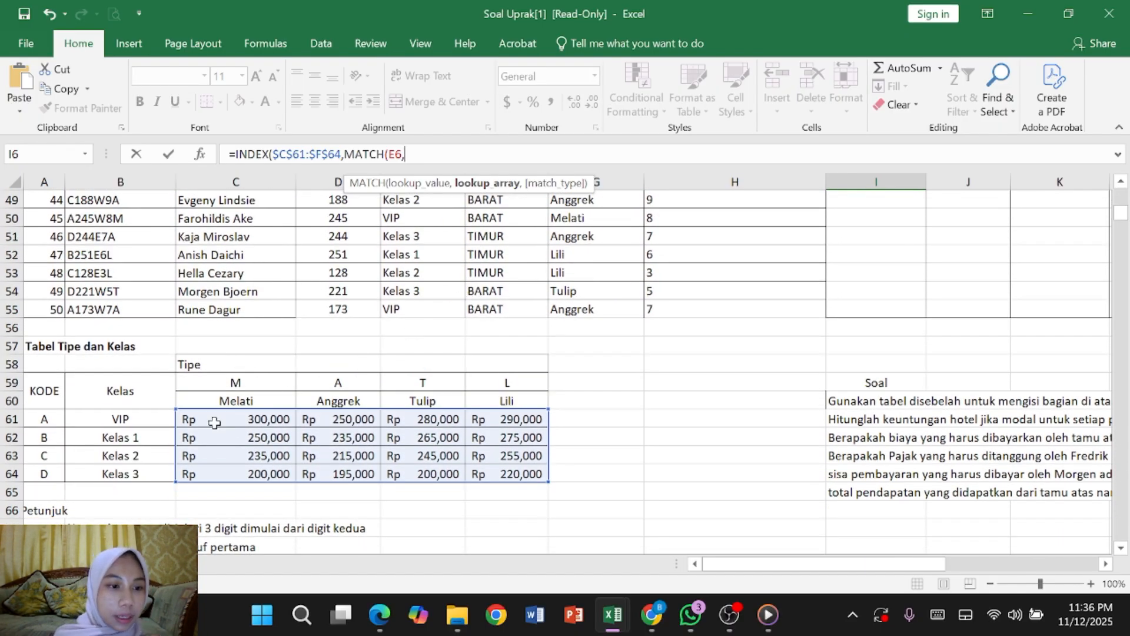
click(152, 419)
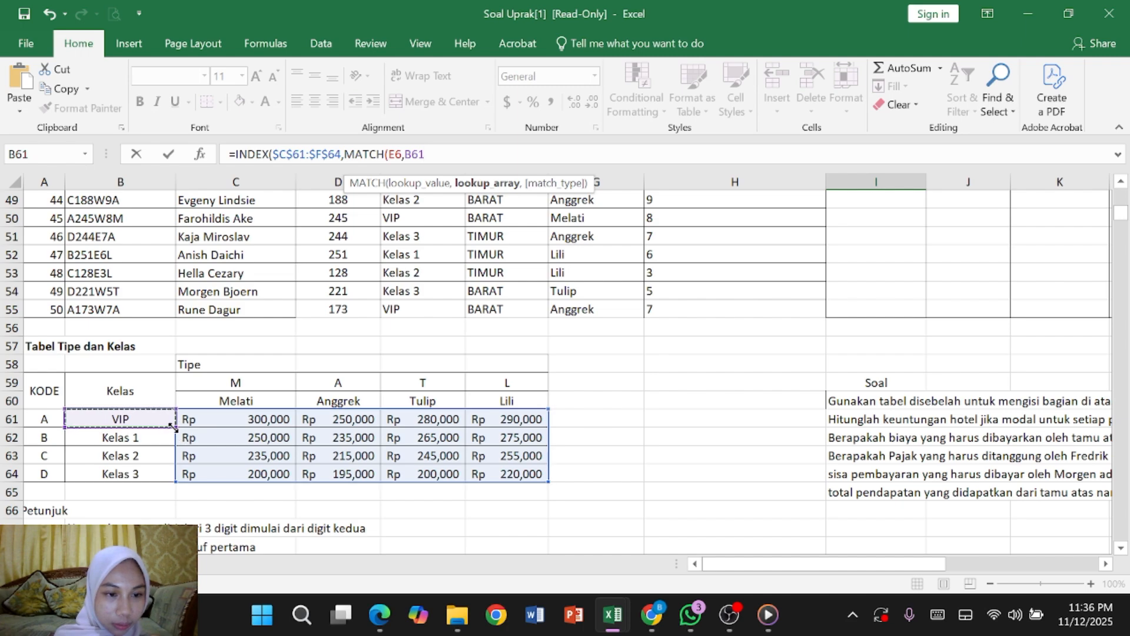
drag(173, 425, 169, 480)
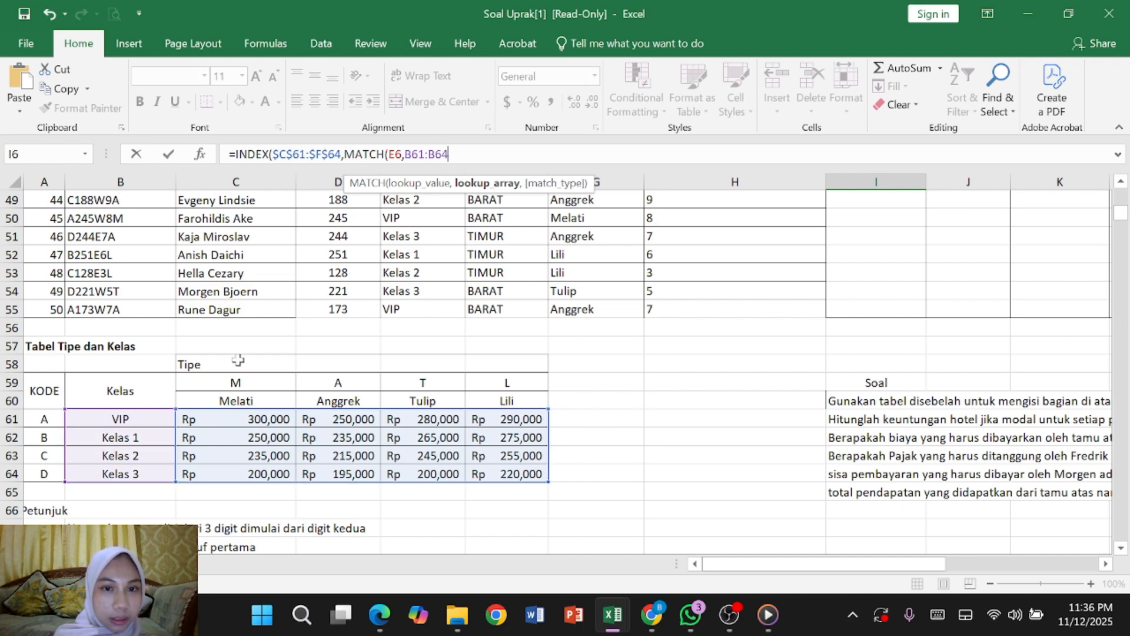
- Make the Kelas lookup range absolute as $B$61:$B$64 and close that MATCH with exact match type 0
scroll(298, 250, up, 16)
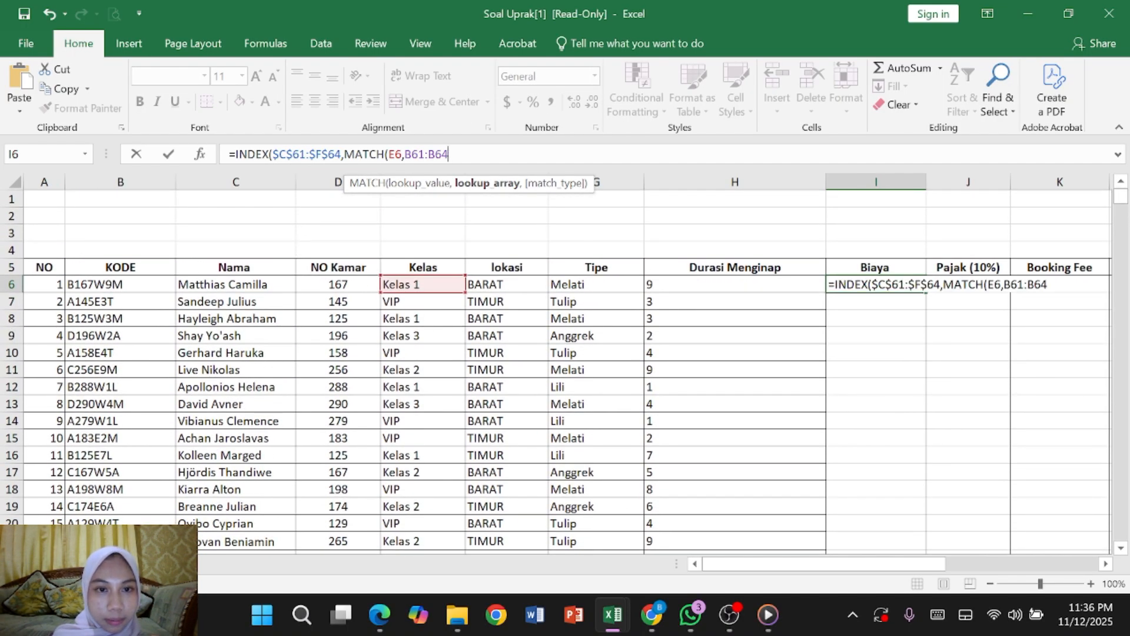
drag(404, 154, 449, 154)
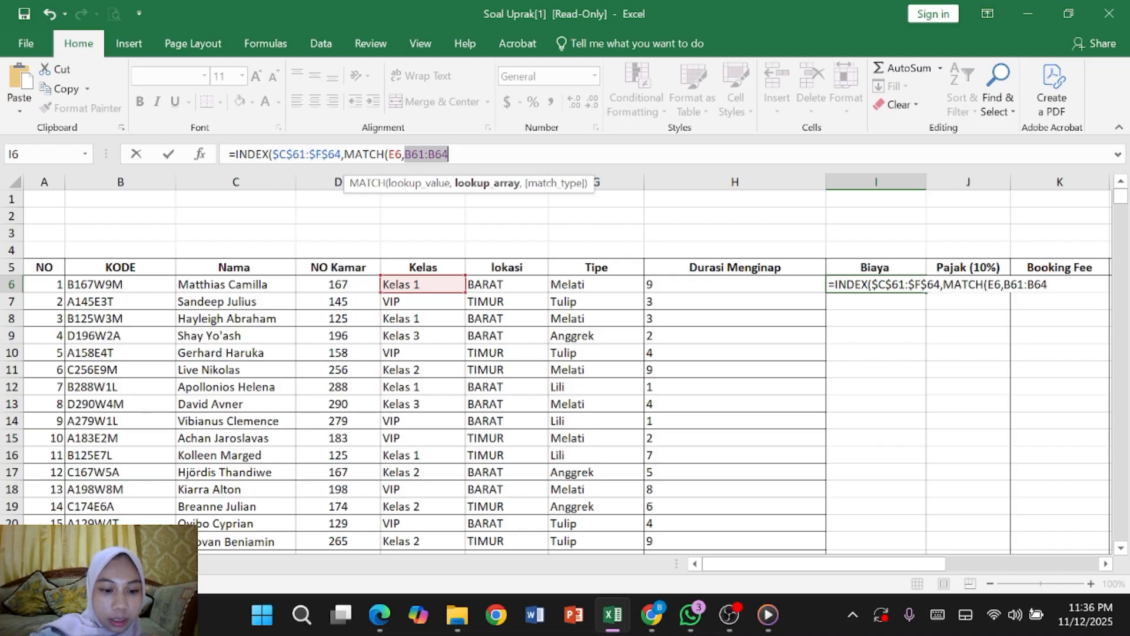
key(F4)
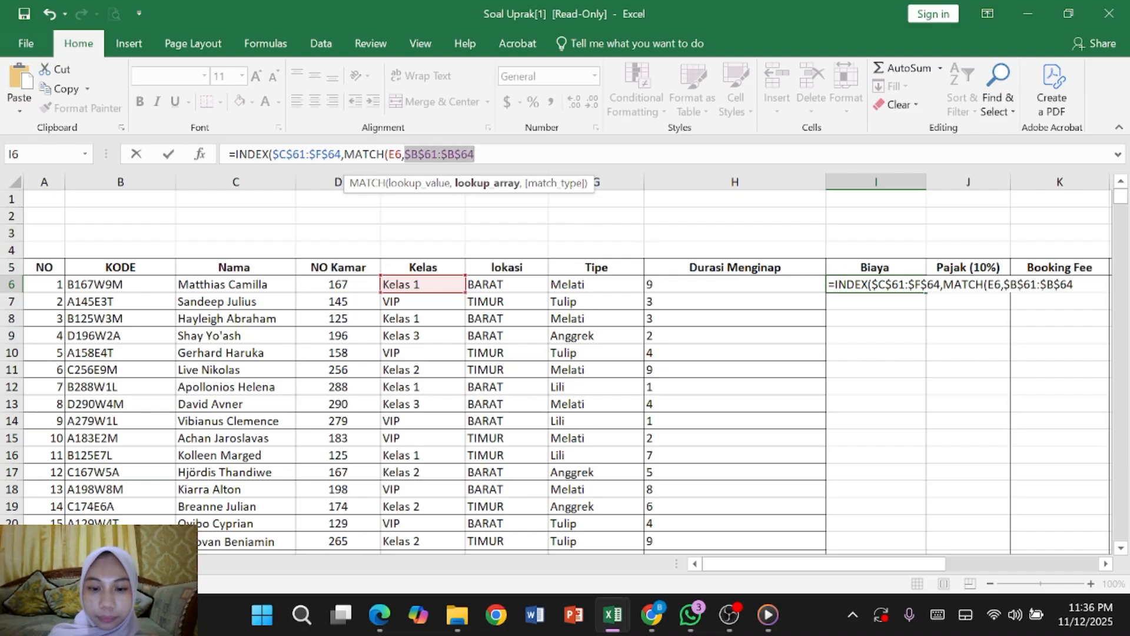
click(501, 154)
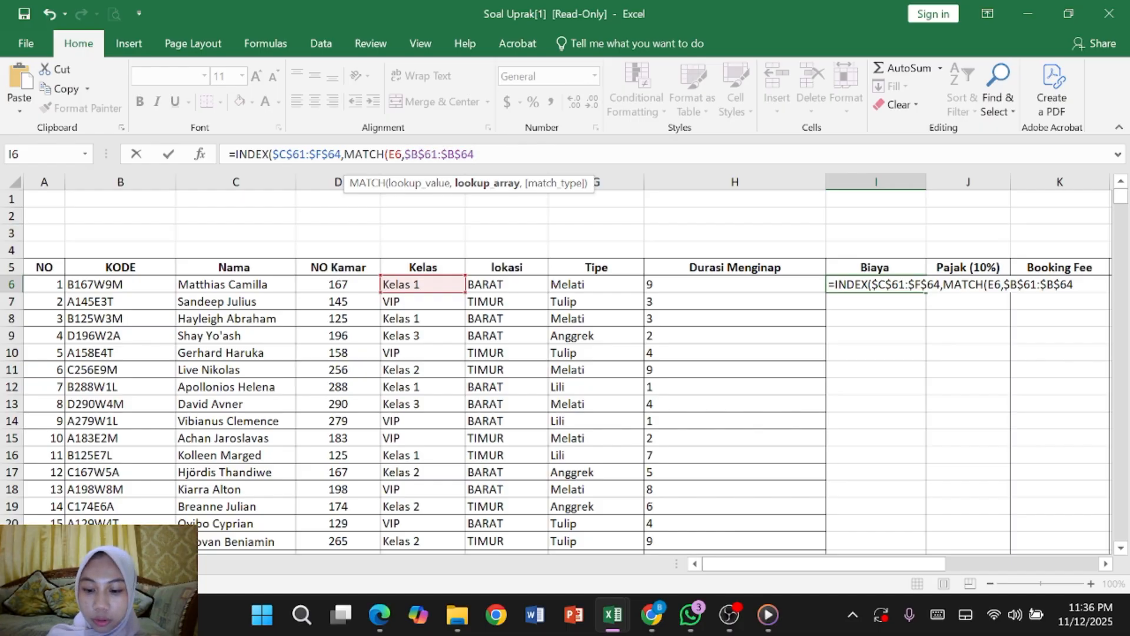
text(,)
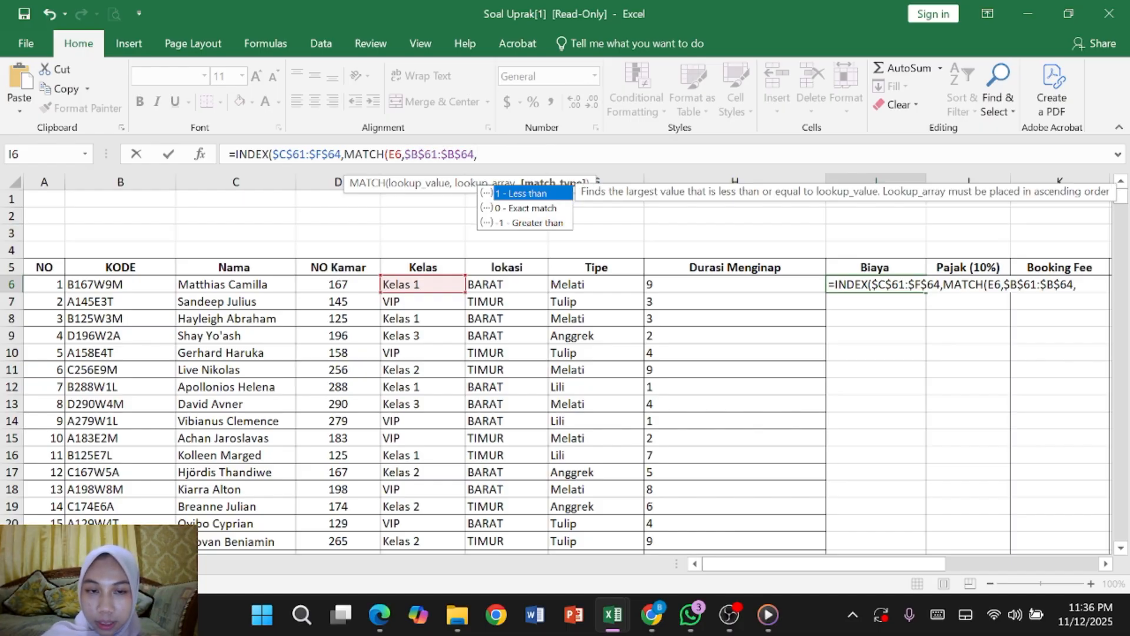
text(0)
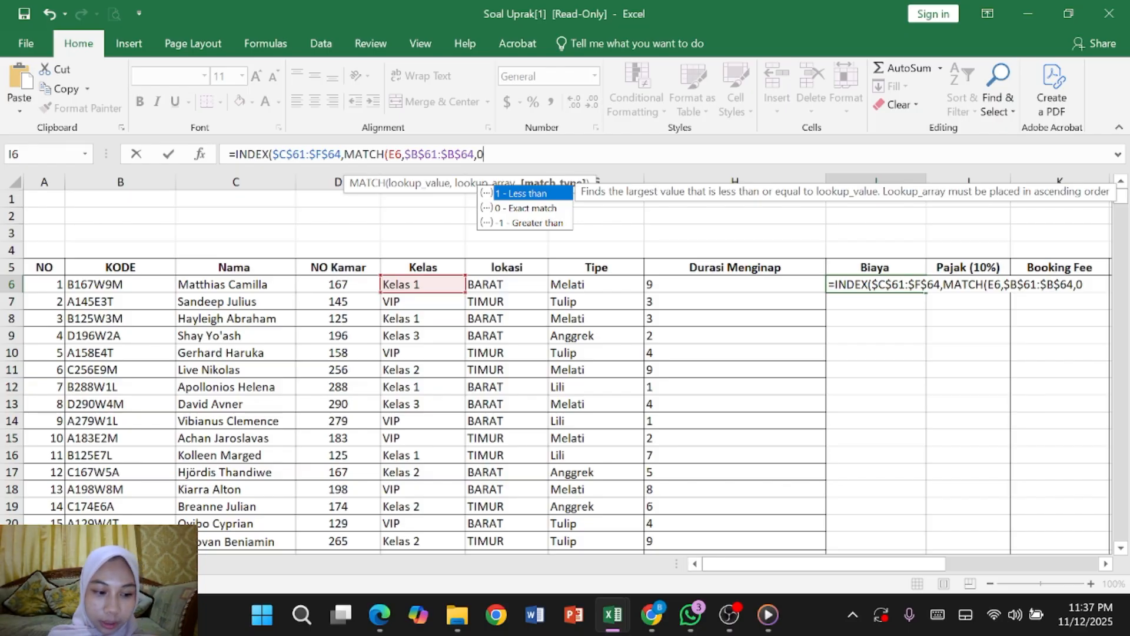
text())
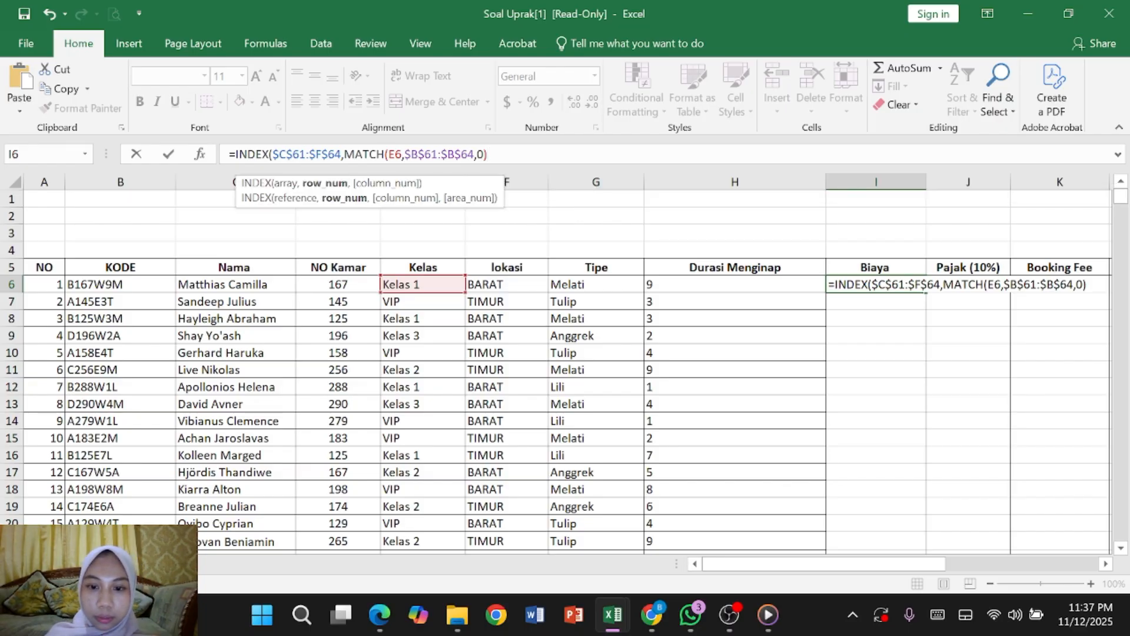
- Add a second MATCH function as the INDEX column number, with the guest's Tipe in G6 as lookup value
text(,MATCH()
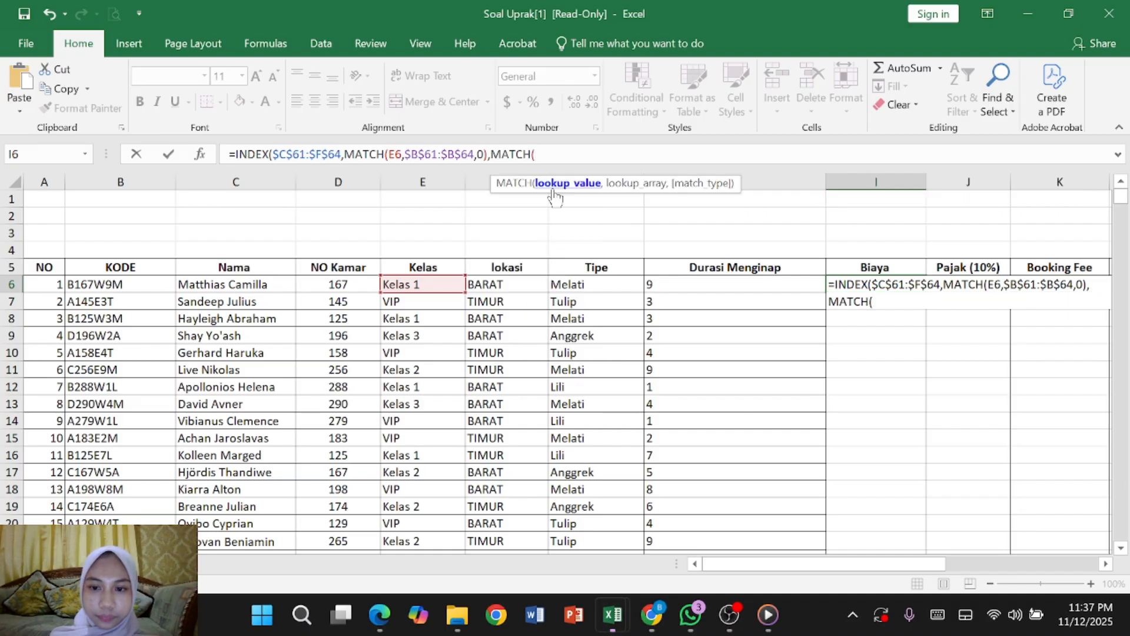
double_click(562, 194)
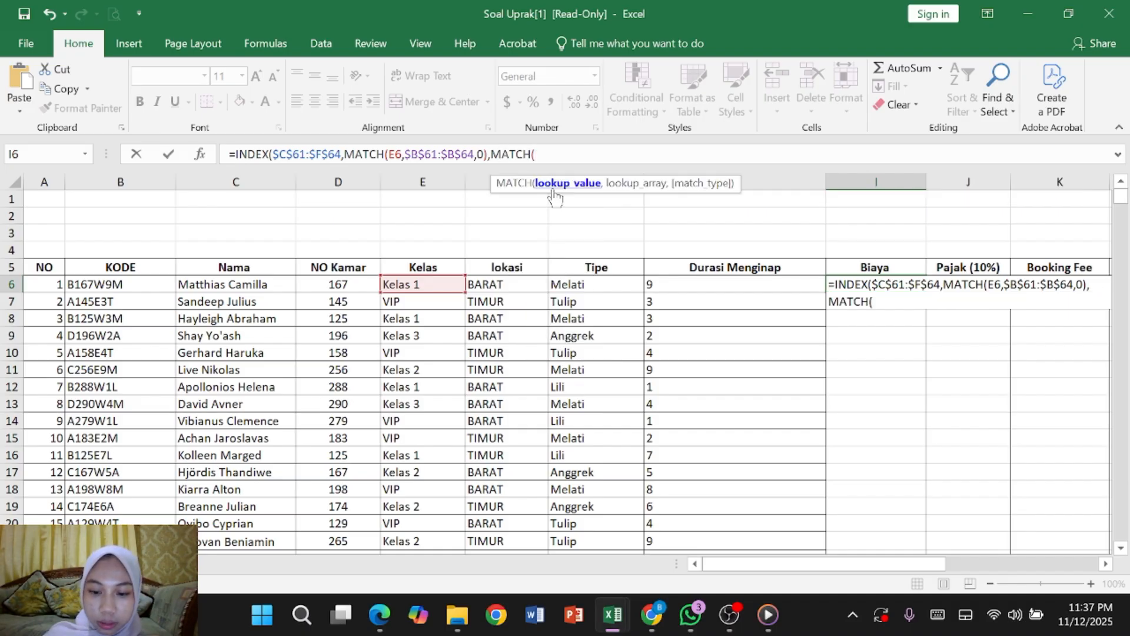
text(()
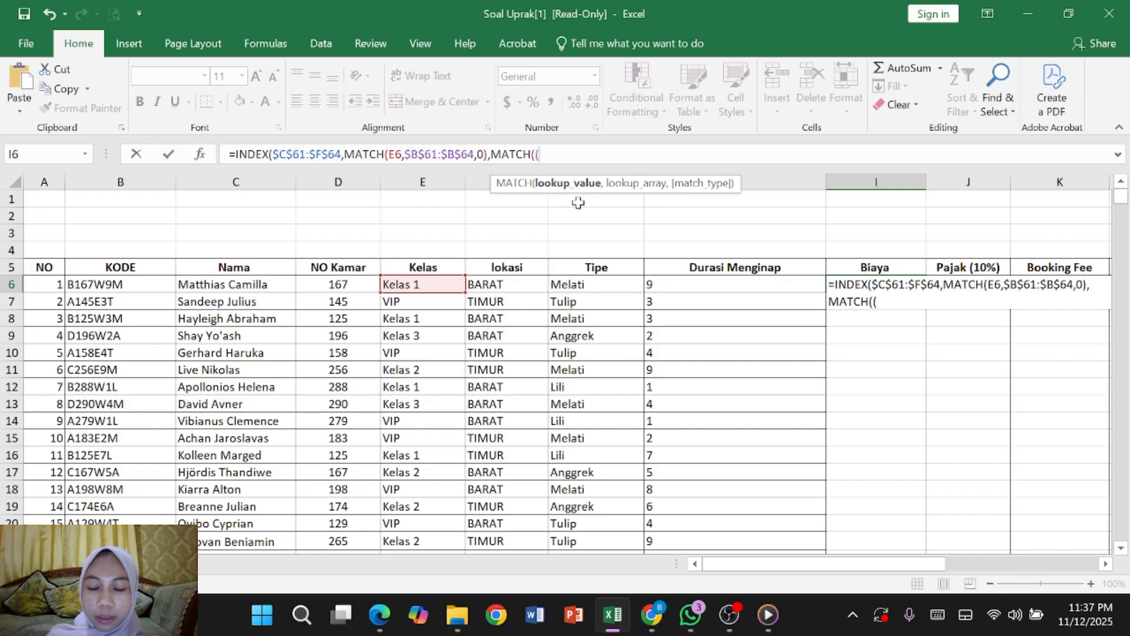
key(BackSpace)
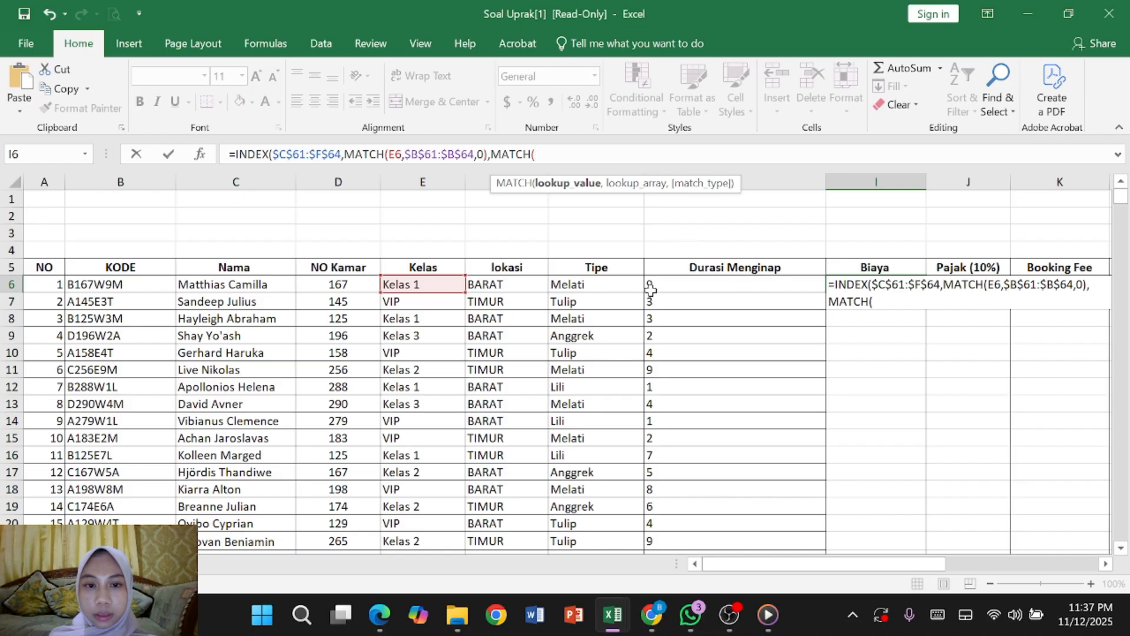
click(608, 285)
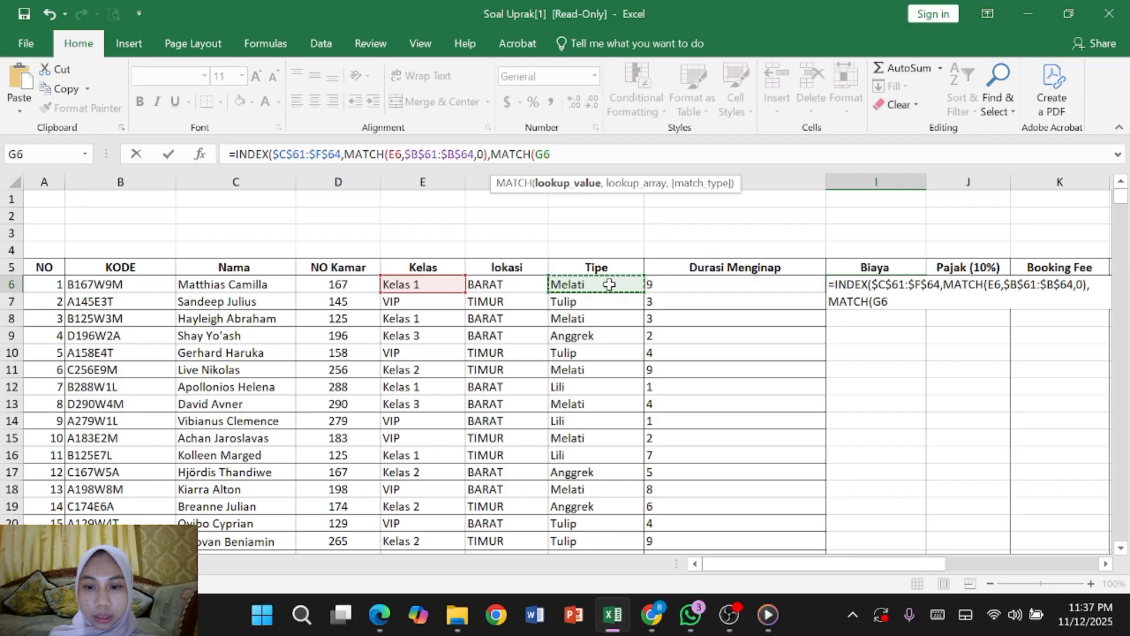
- Set the second MATCH's lookup array to the Tipe names in Tabel Tipe dan Kelas, as absolute range $C$60:$F$60
scroll(617, 244, down, 1)
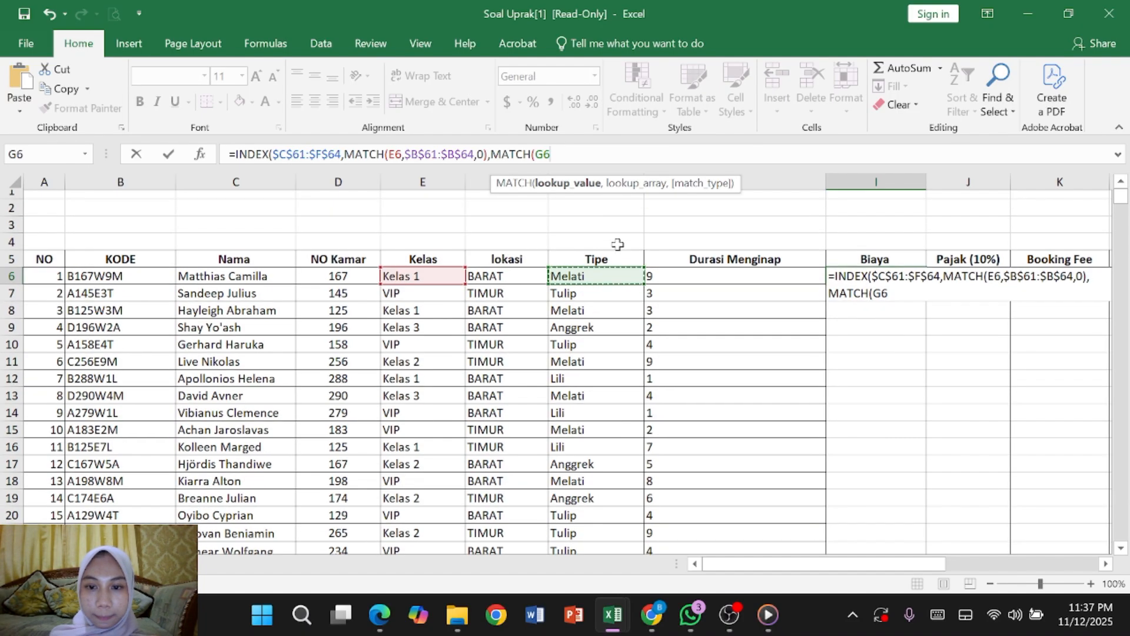
scroll(618, 244, down, 2)
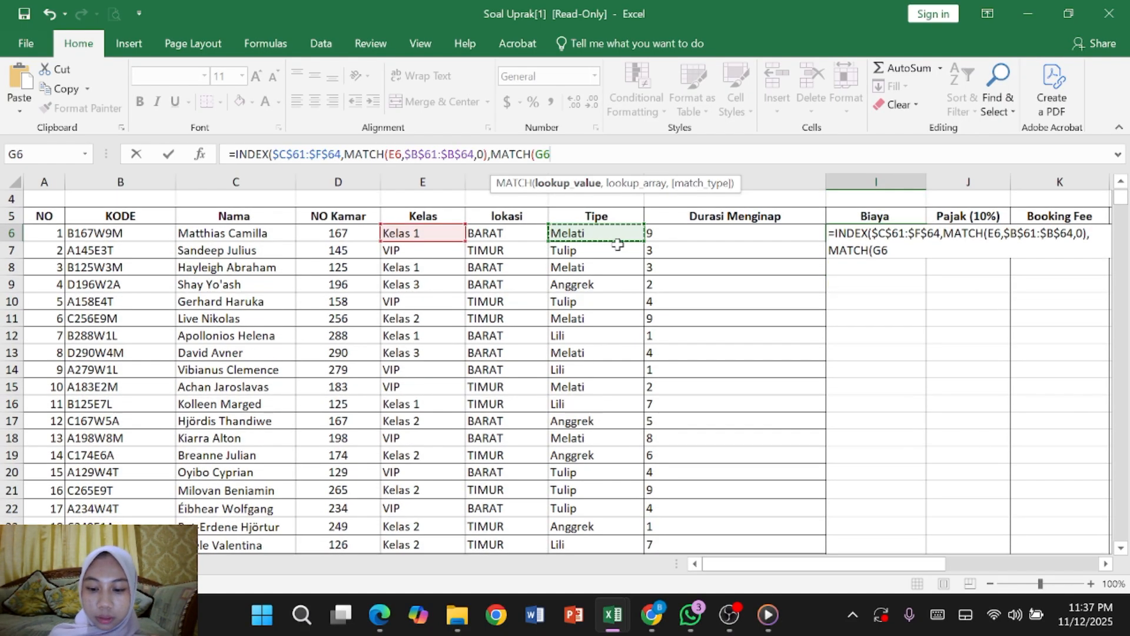
text(,)
scroll(618, 245, down, 10)
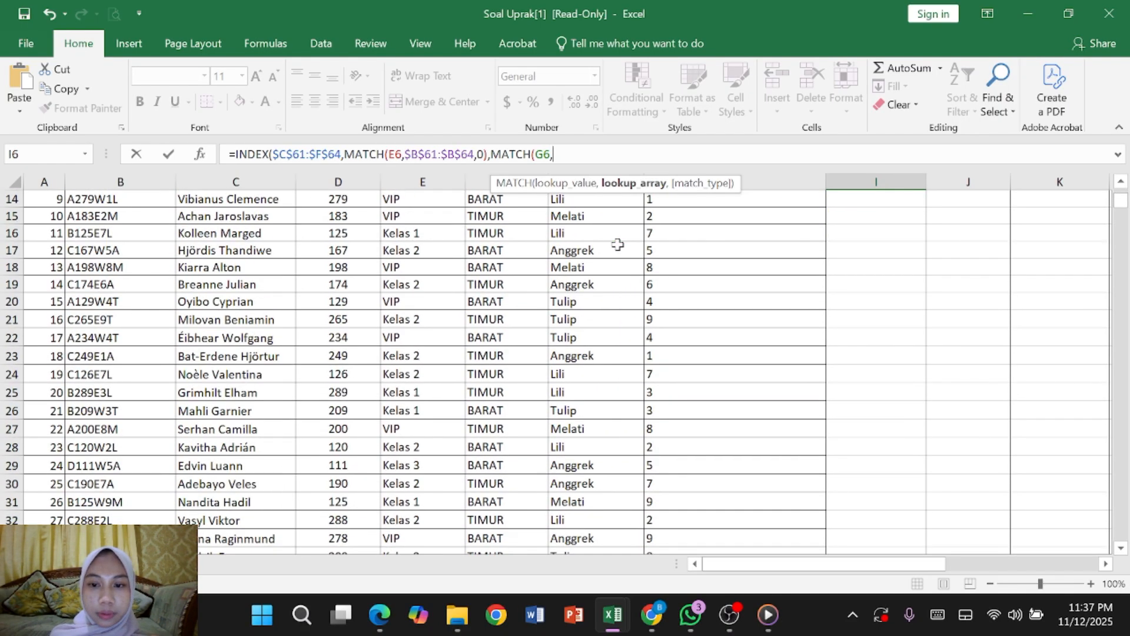
scroll(617, 244, down, 7)
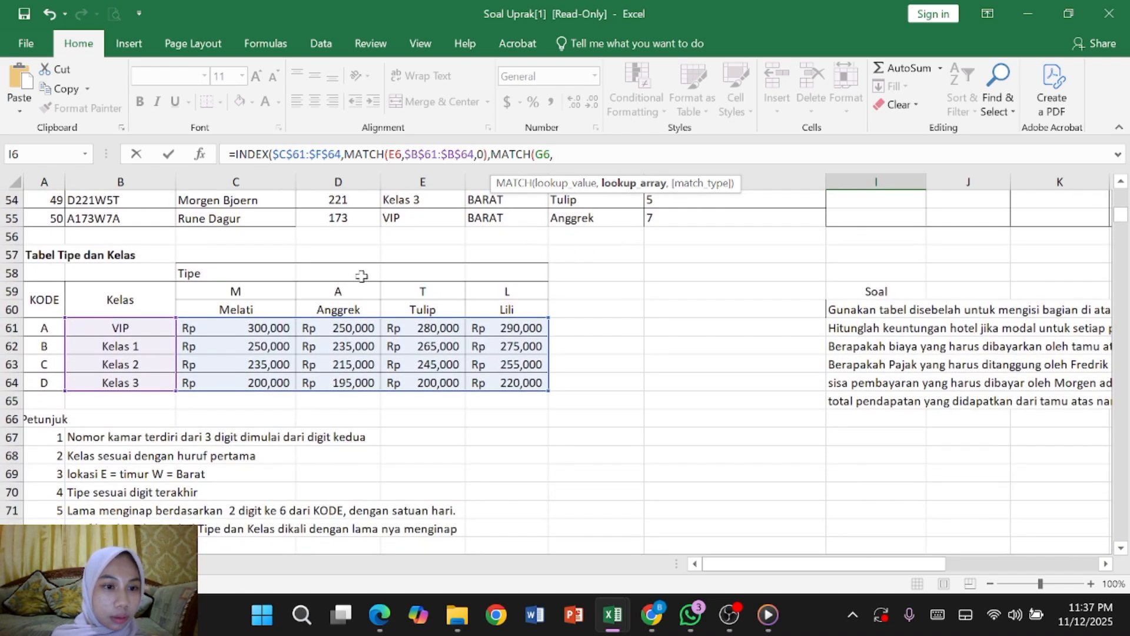
click(267, 308)
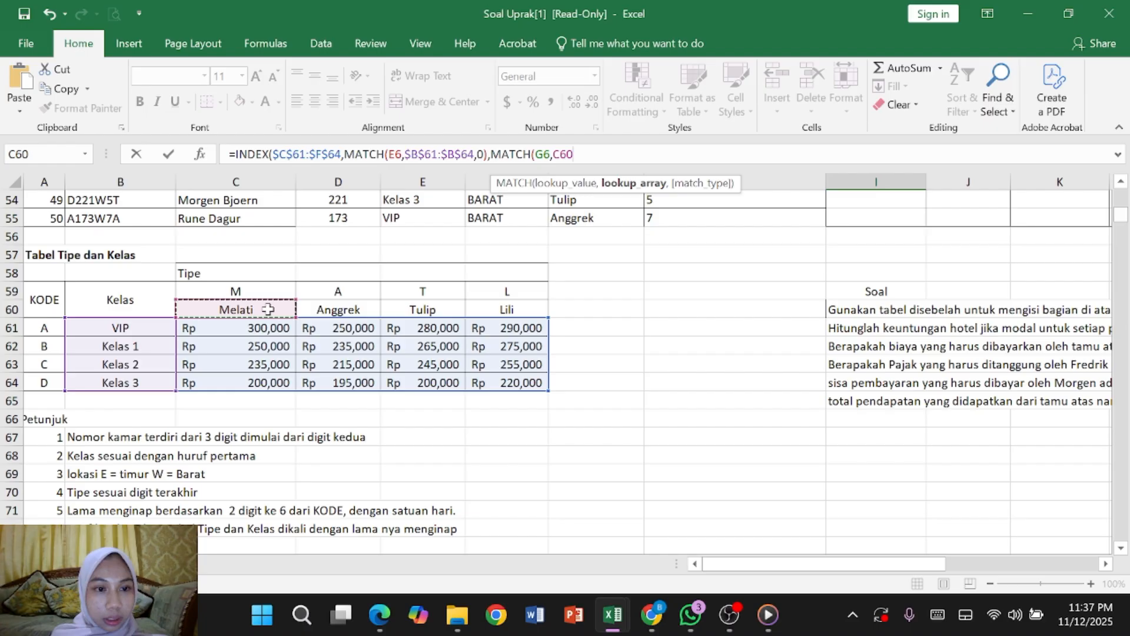
click(294, 313)
drag(295, 313, 534, 316)
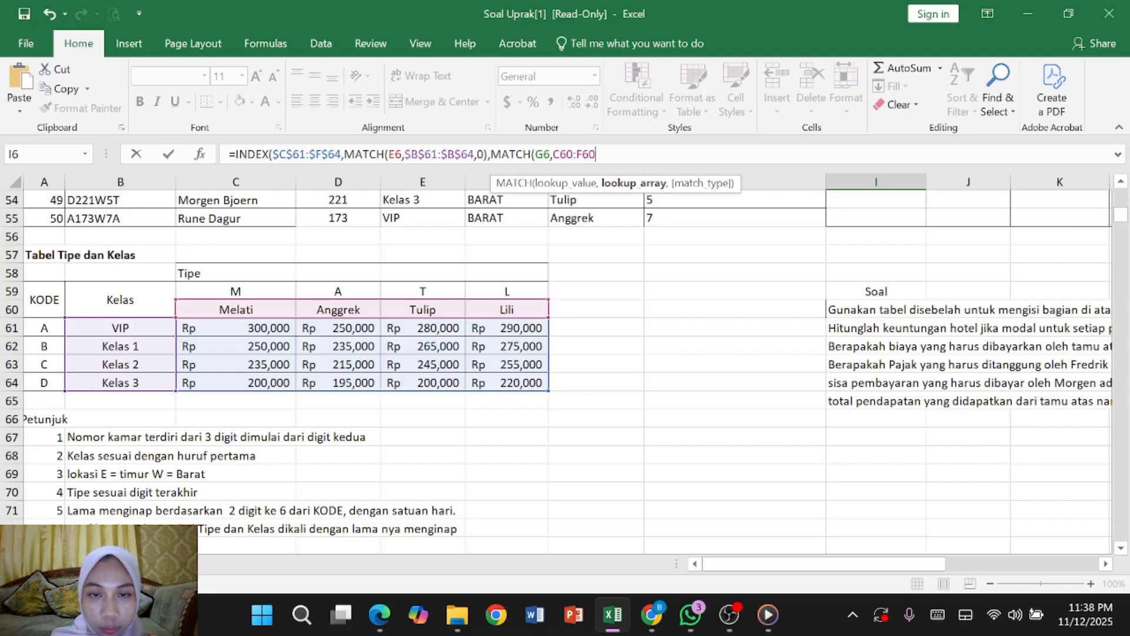
drag(553, 153, 595, 154)
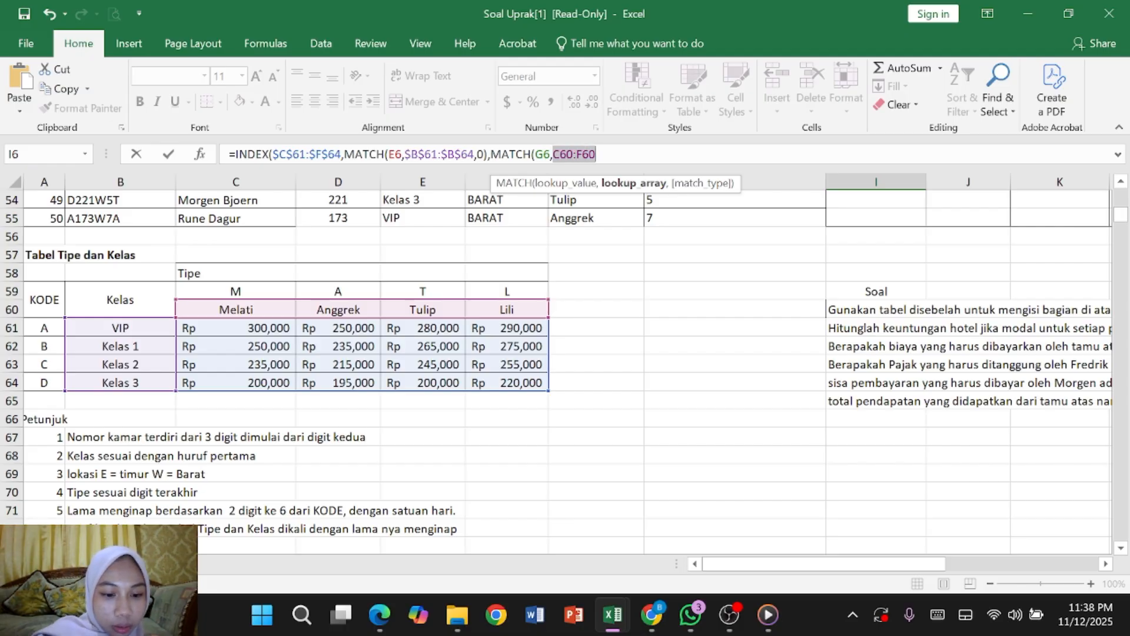
key(F4)
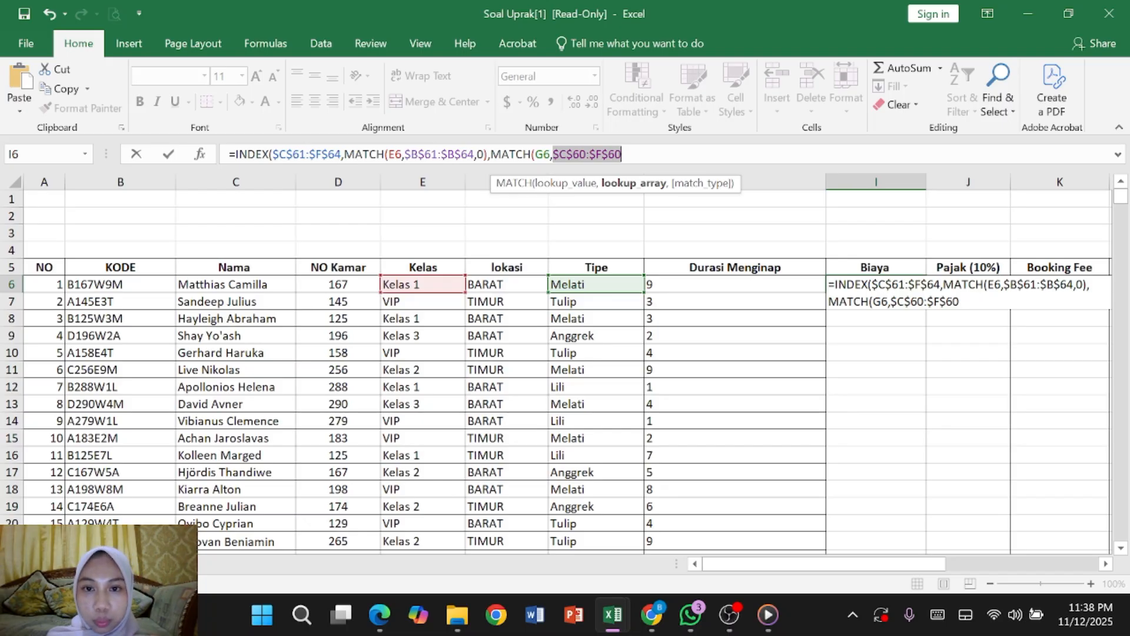
- Close the second MATCH in the Biaya formula with exact match type 0
click(622, 154)
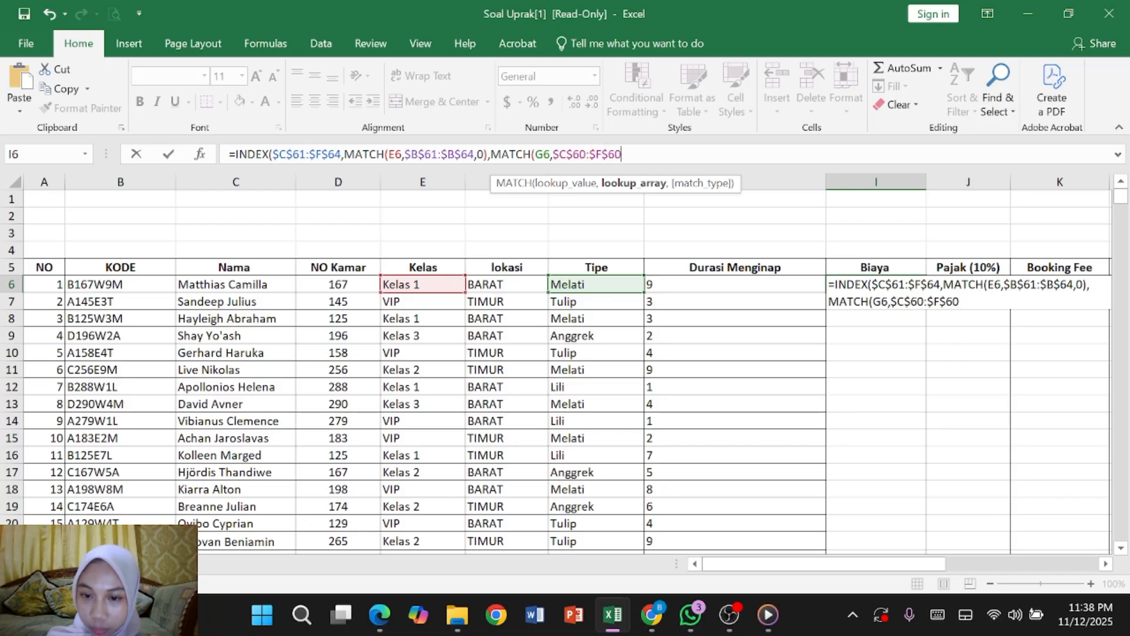
text(,)
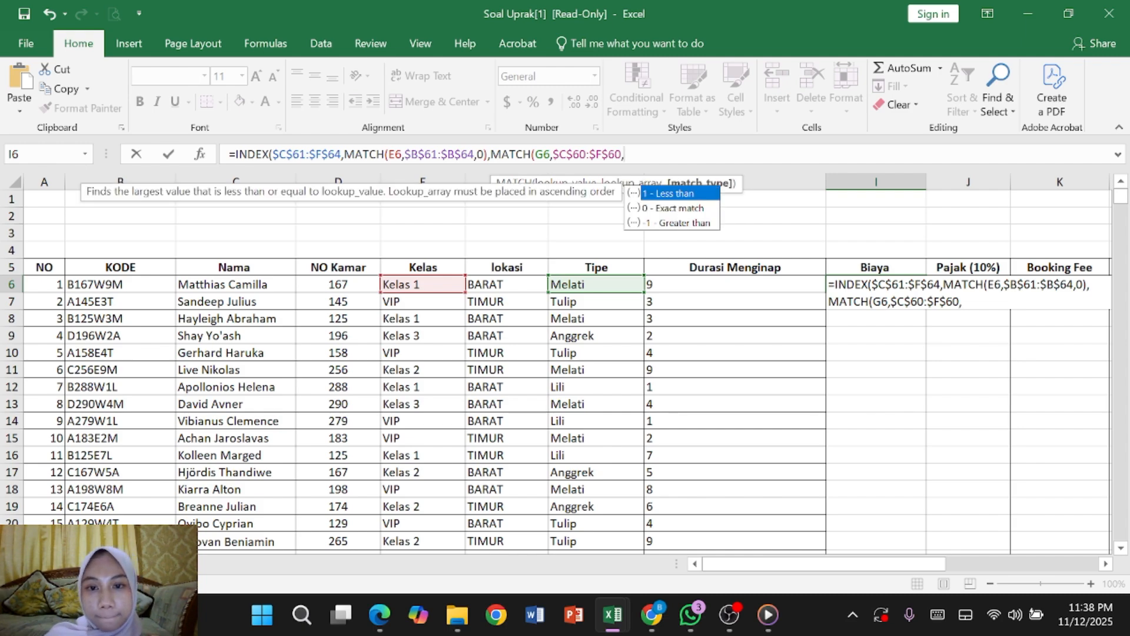
text(0)
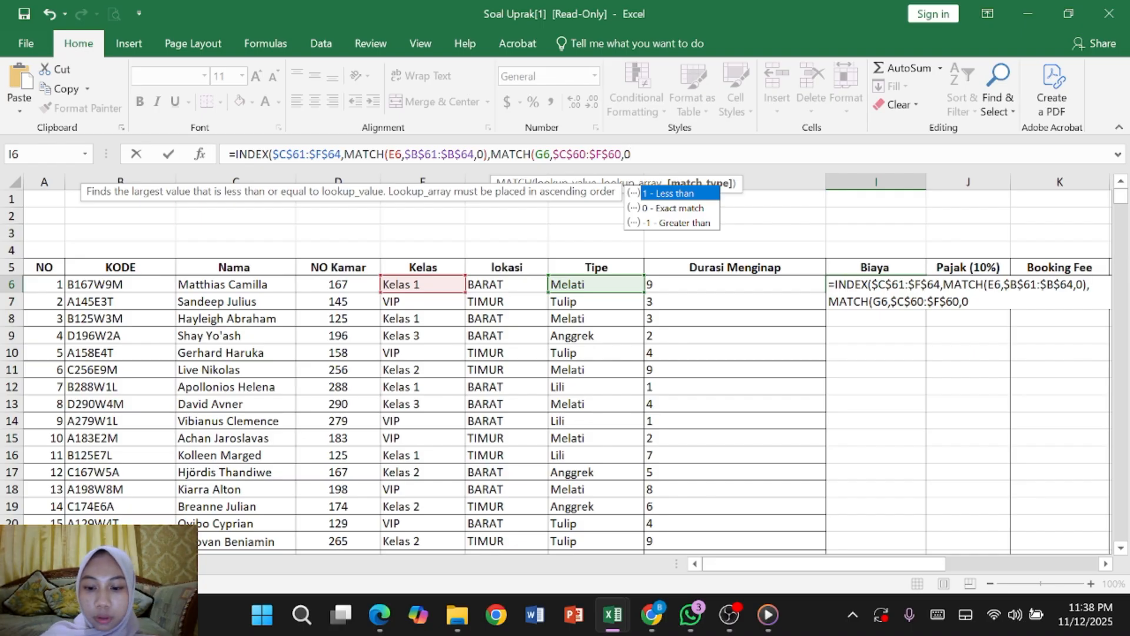
text())
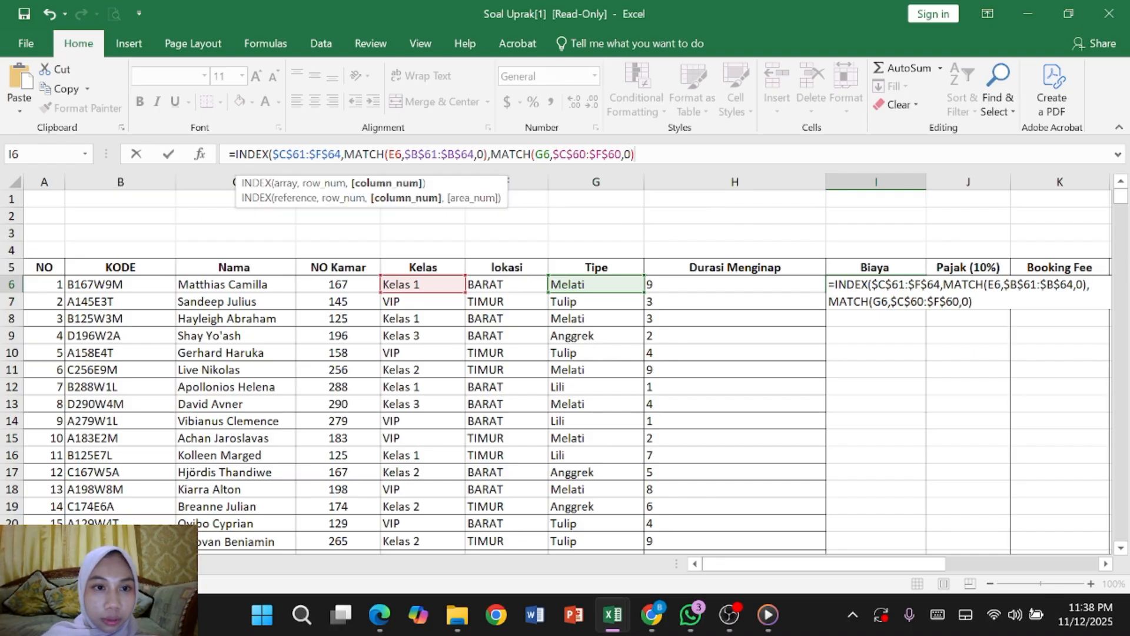
- Close the INDEX function, multiply it by the guest's Durasi Menginap in H6, and enter the Biaya formula
text()*)
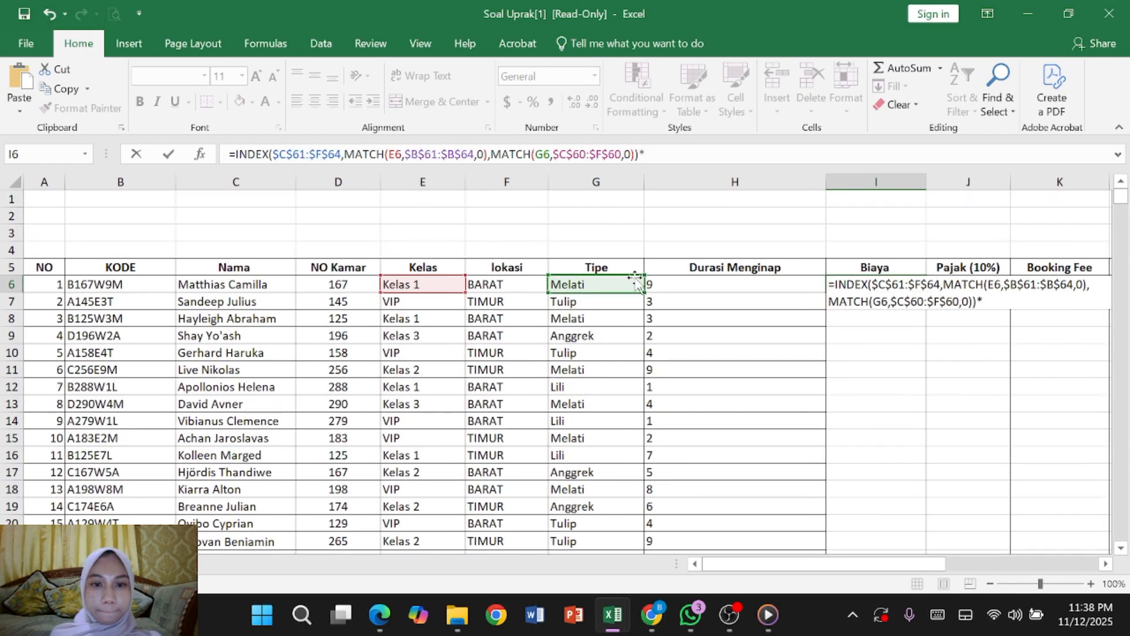
click(715, 283)
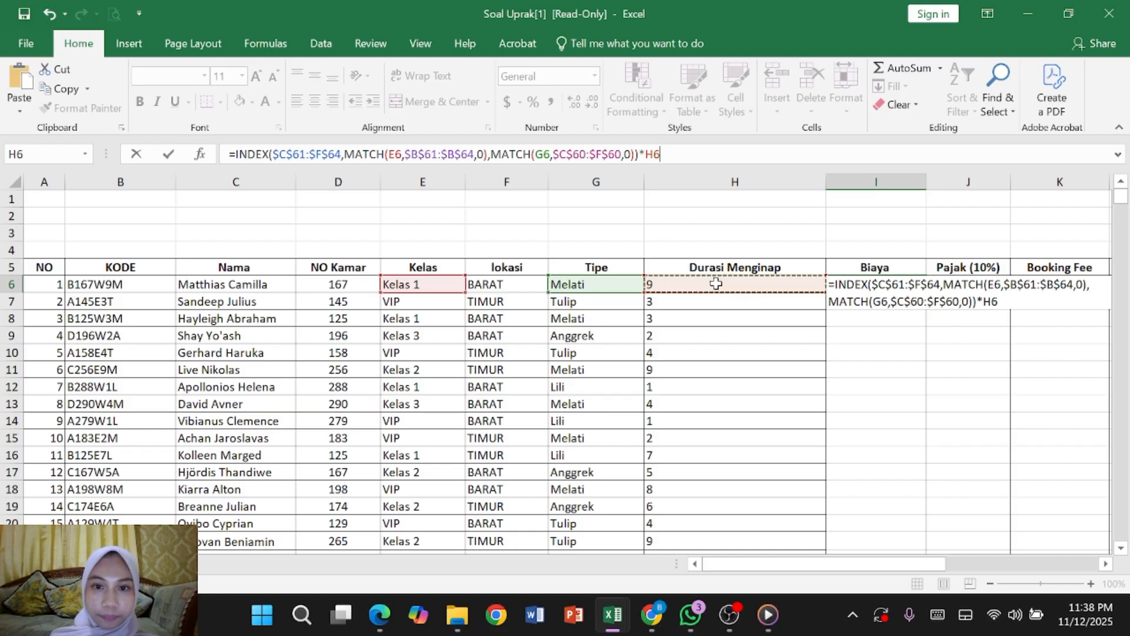
key(Return)
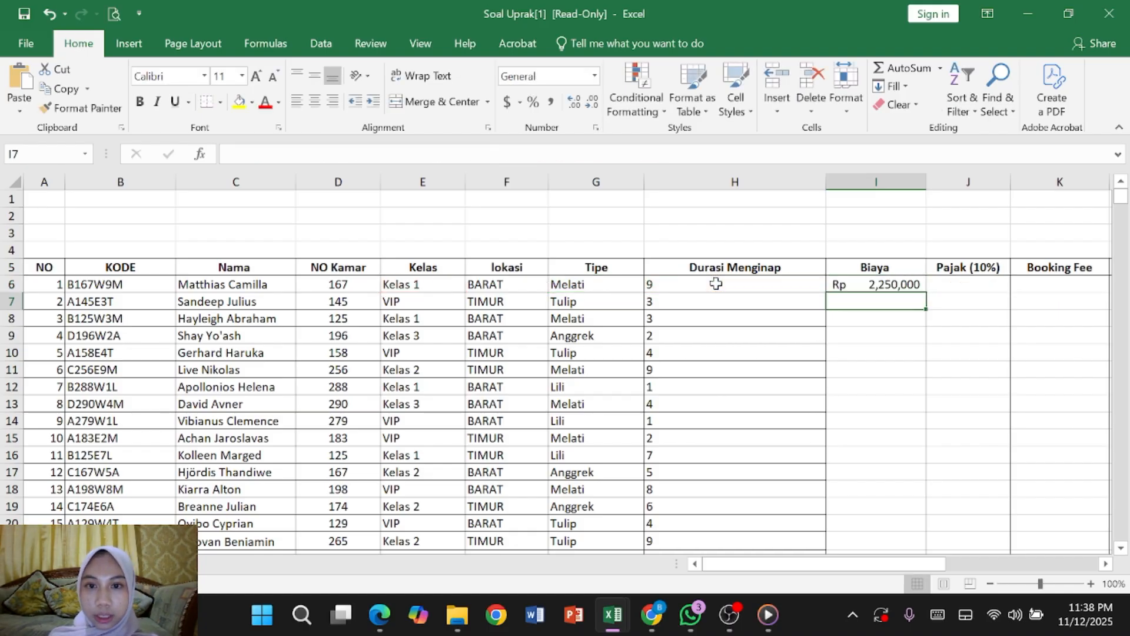
- Fill the Biaya formula from I6 down to the last guest in row 55
click(902, 284)
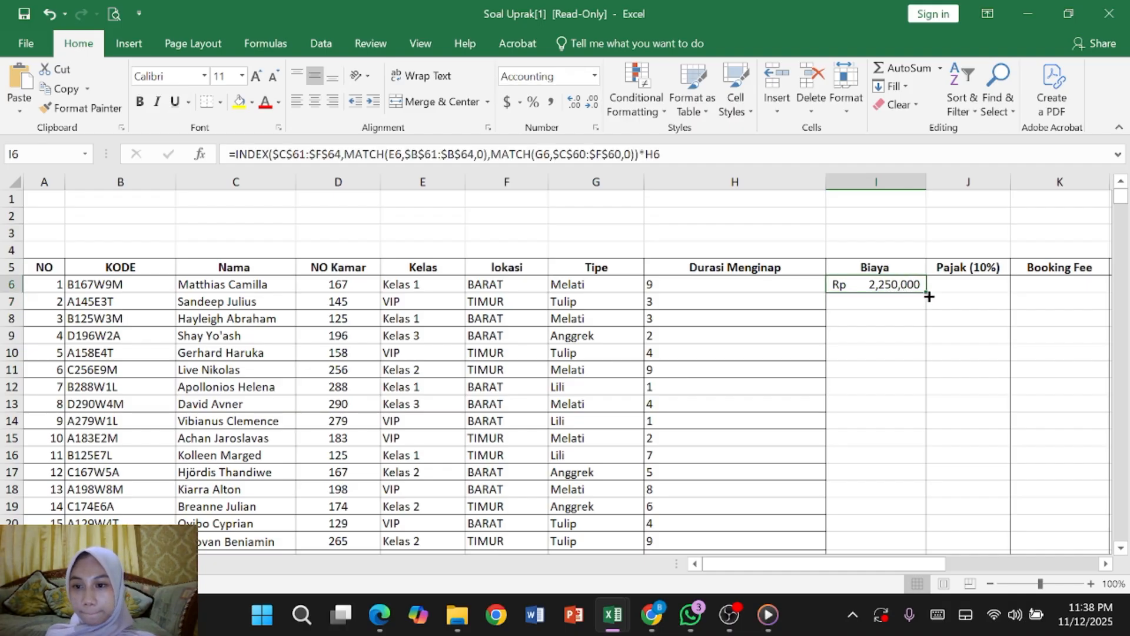
drag(927, 287, 963, 517)
scroll(1007, 368, up, 12)
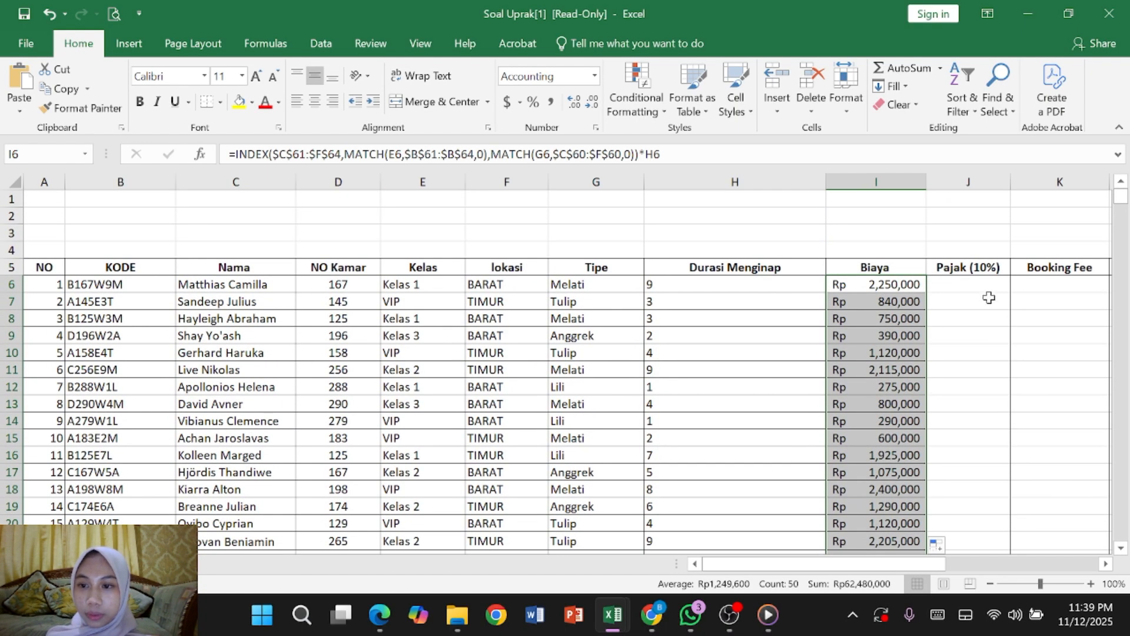
- Calculate the first guest's Pajak (10%) in J6 with the formula =I6*10%
double_click(983, 284)
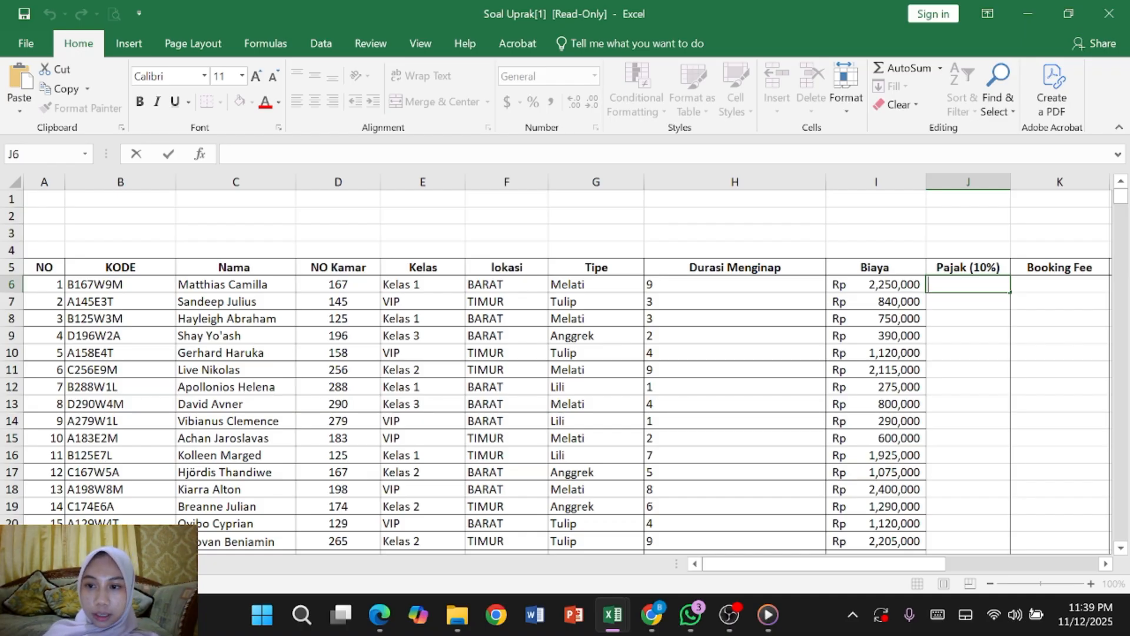
scroll(983, 283, down, 20)
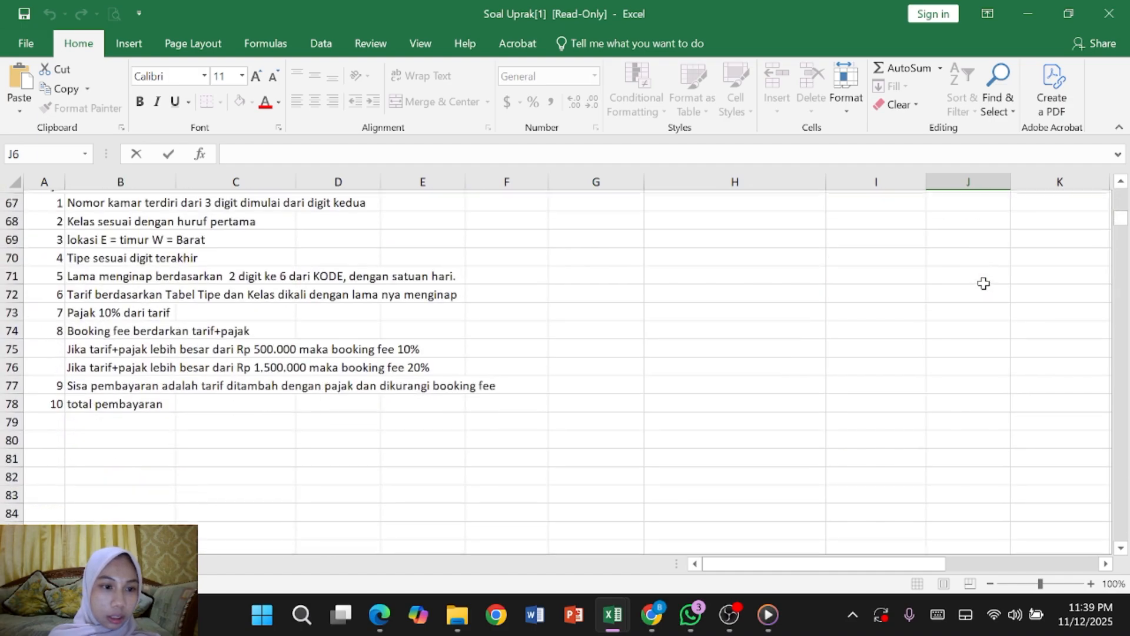
scroll(984, 284, up, 20)
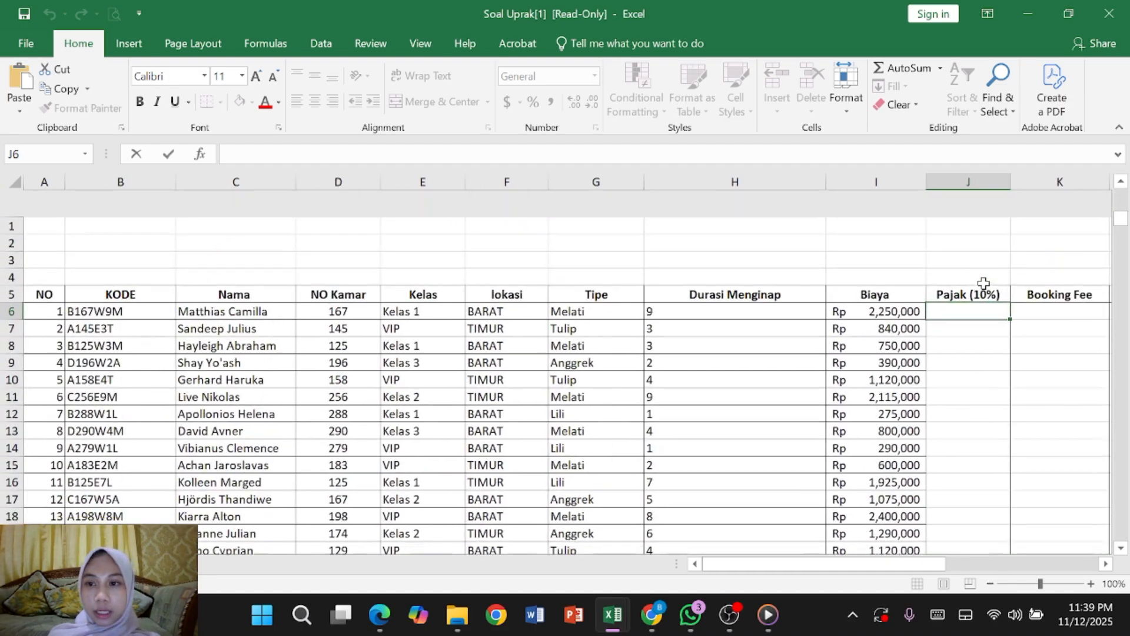
text(=)
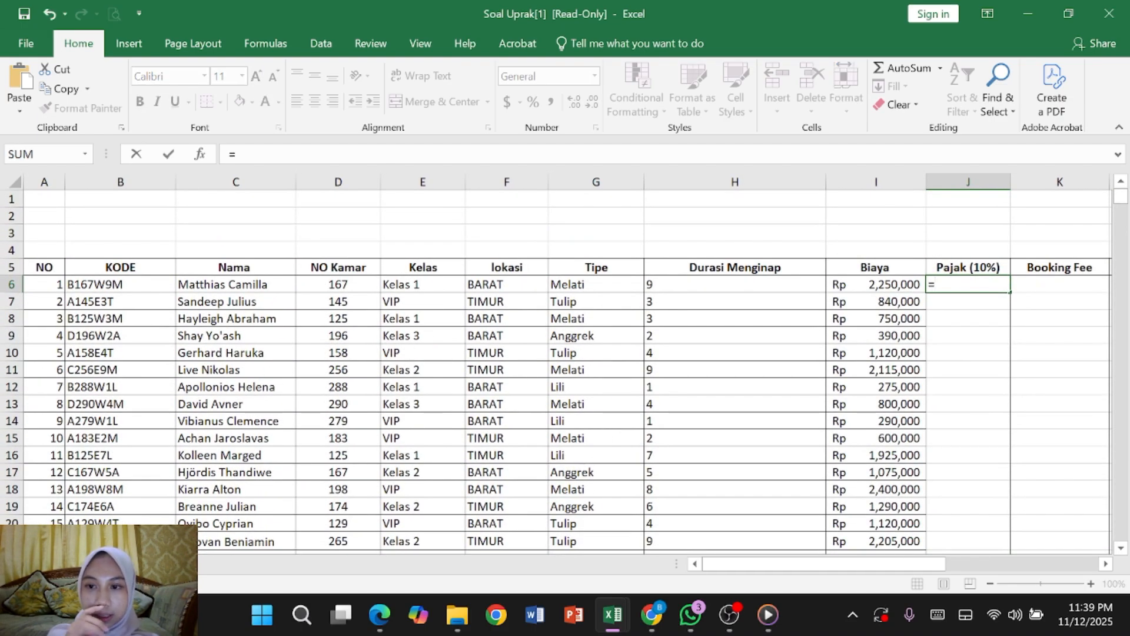
click(885, 286)
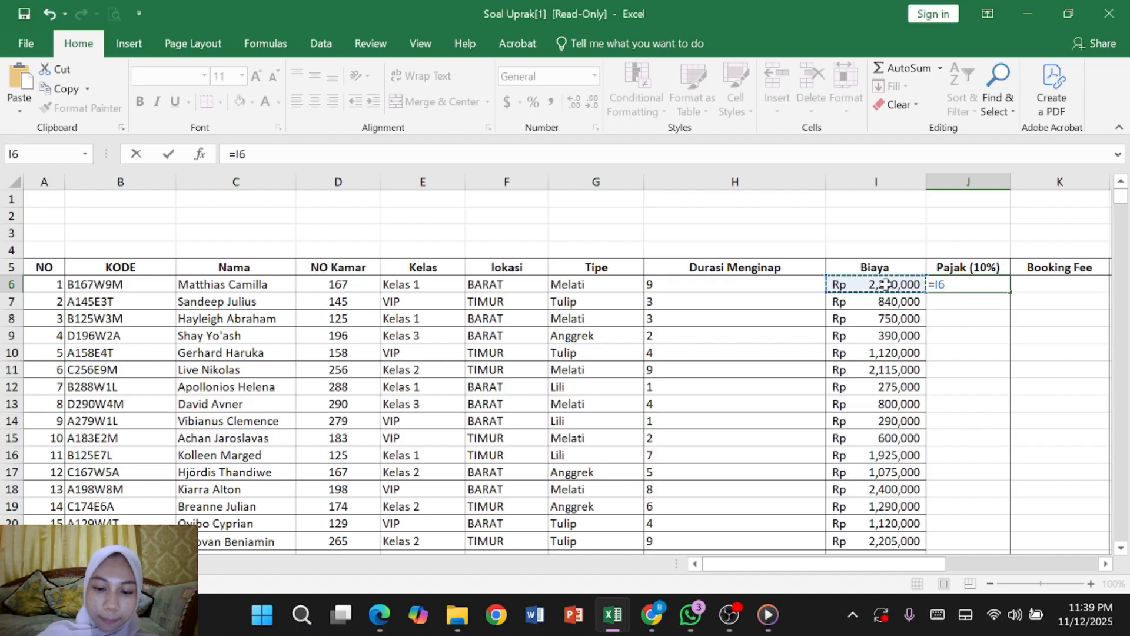
text(*)
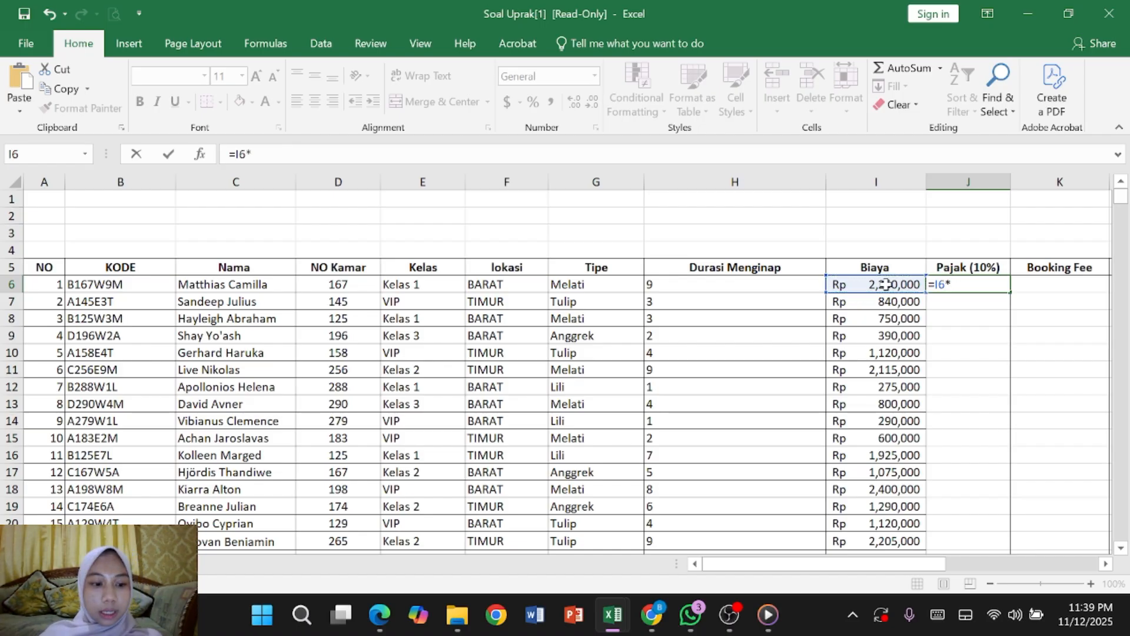
text(10)
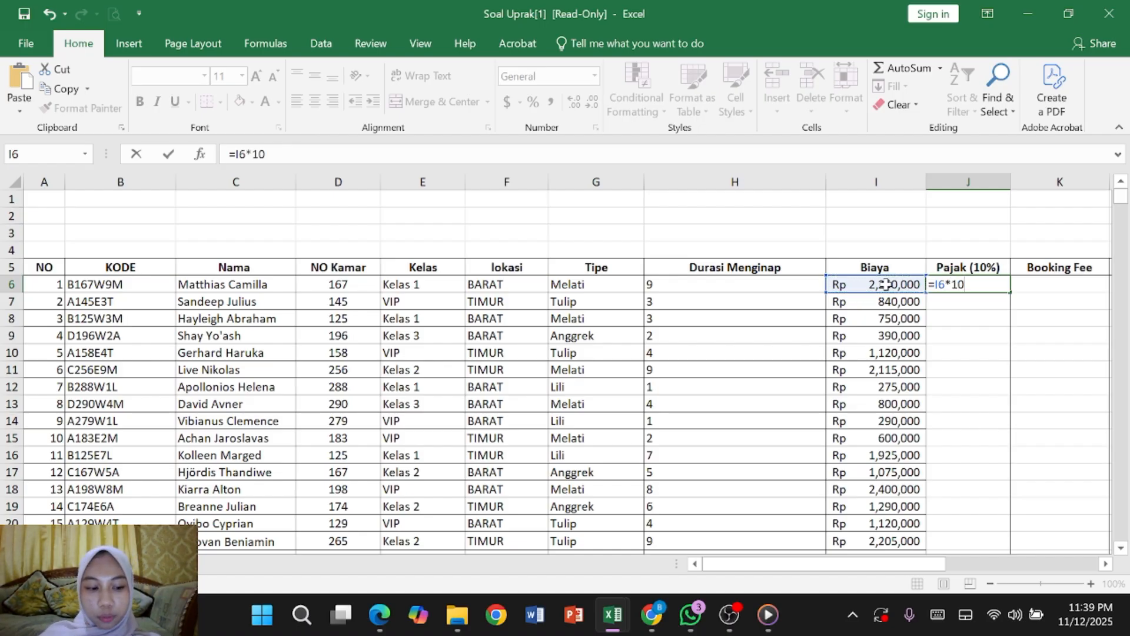
text(%)
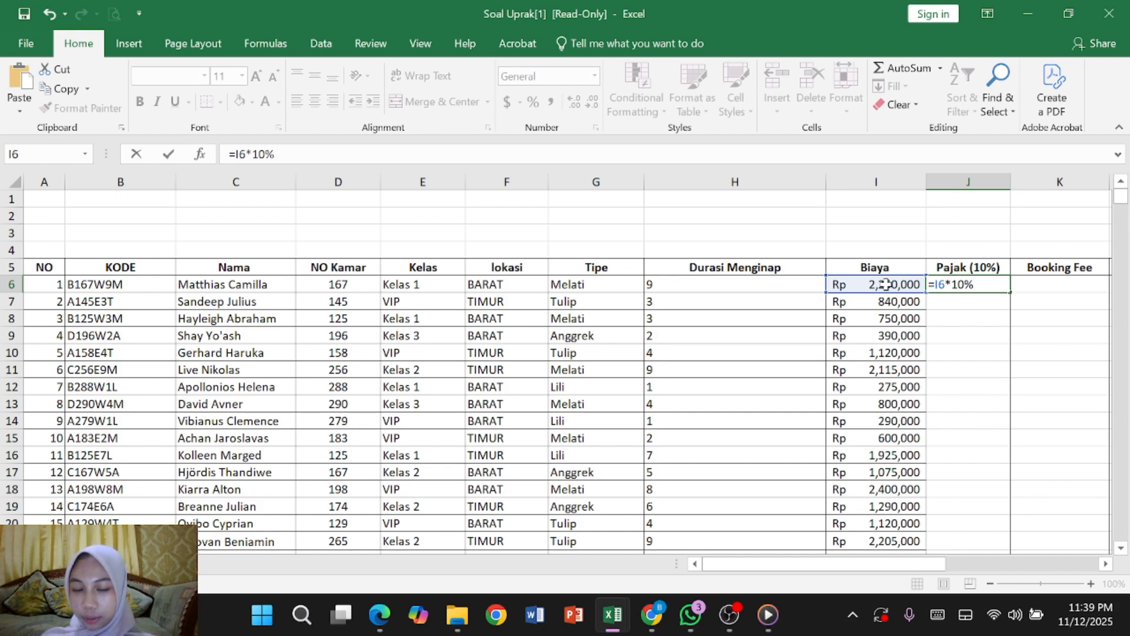
key(Return)
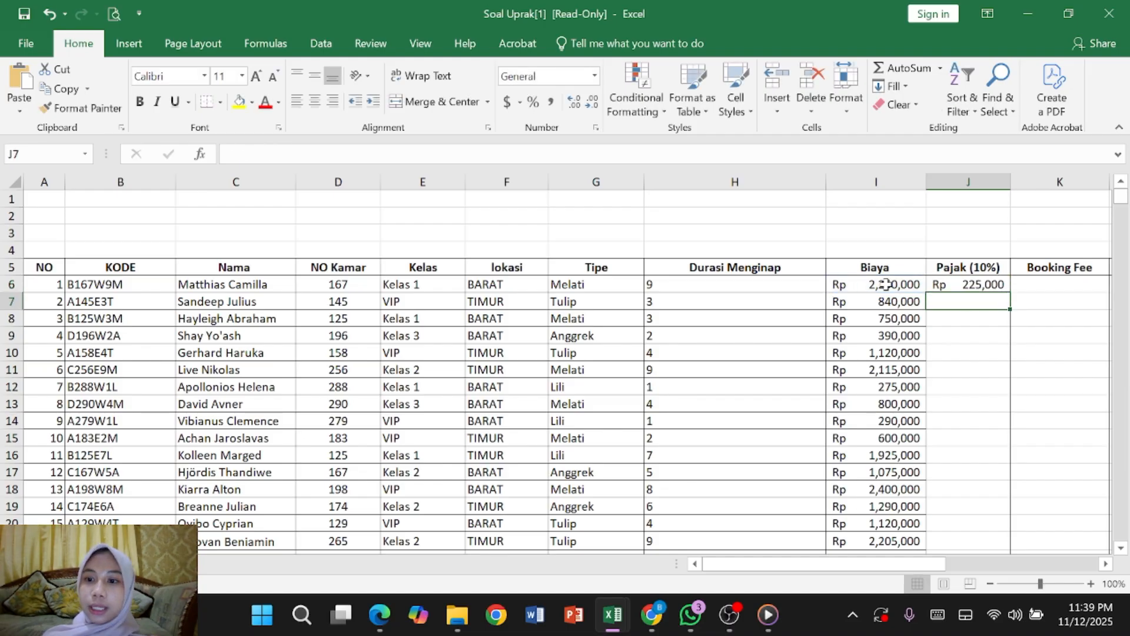
- Fill the Pajak (10%) formula from J6 down to the last guest in row 55
click(991, 284)
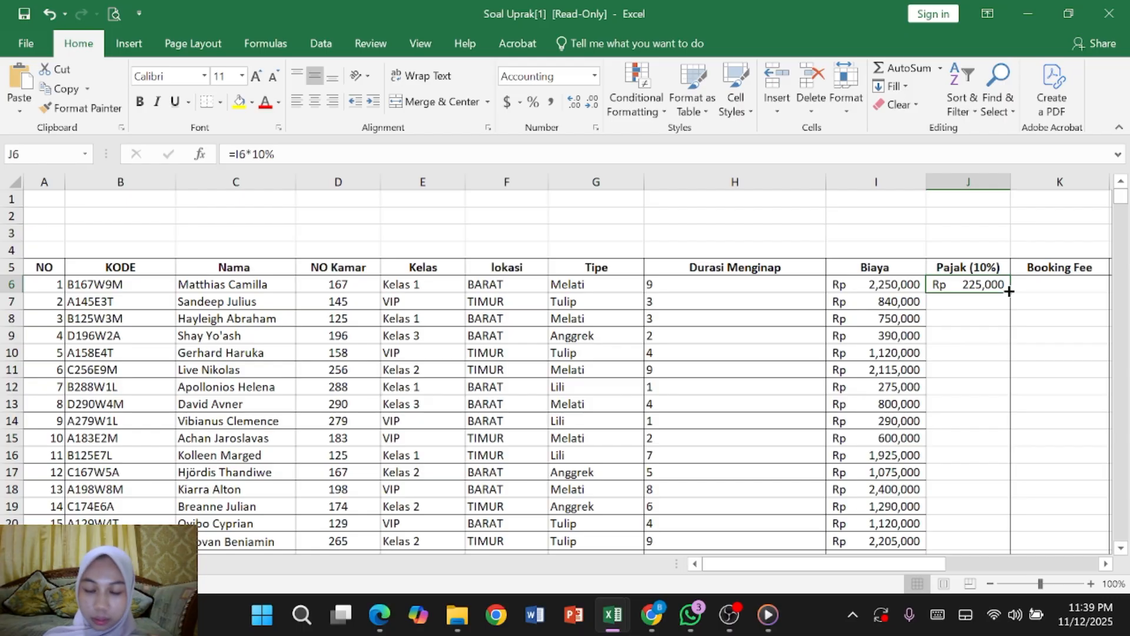
drag(1009, 291, 1018, 446)
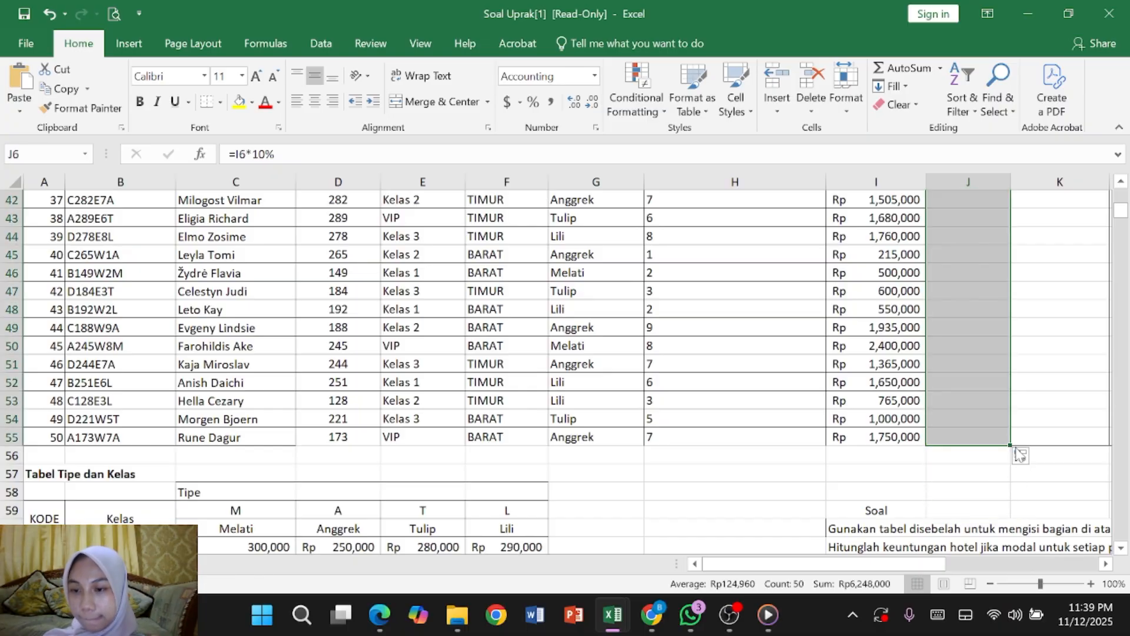
scroll(1075, 326, up, 14)
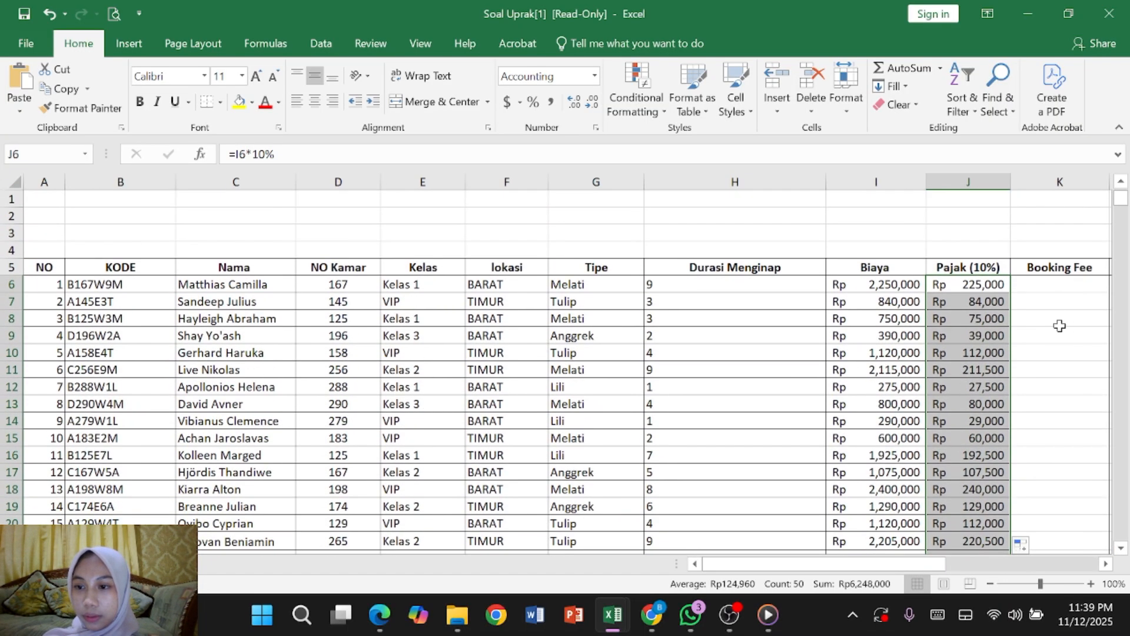
- Open the first guest's Booking Fee cell K6 for entry and examine the booking fee rules in the Petunjuk notes
scroll(1052, 326, right, 1)
scroll(1052, 326, right, 1)
scroll(1052, 325, right, 2)
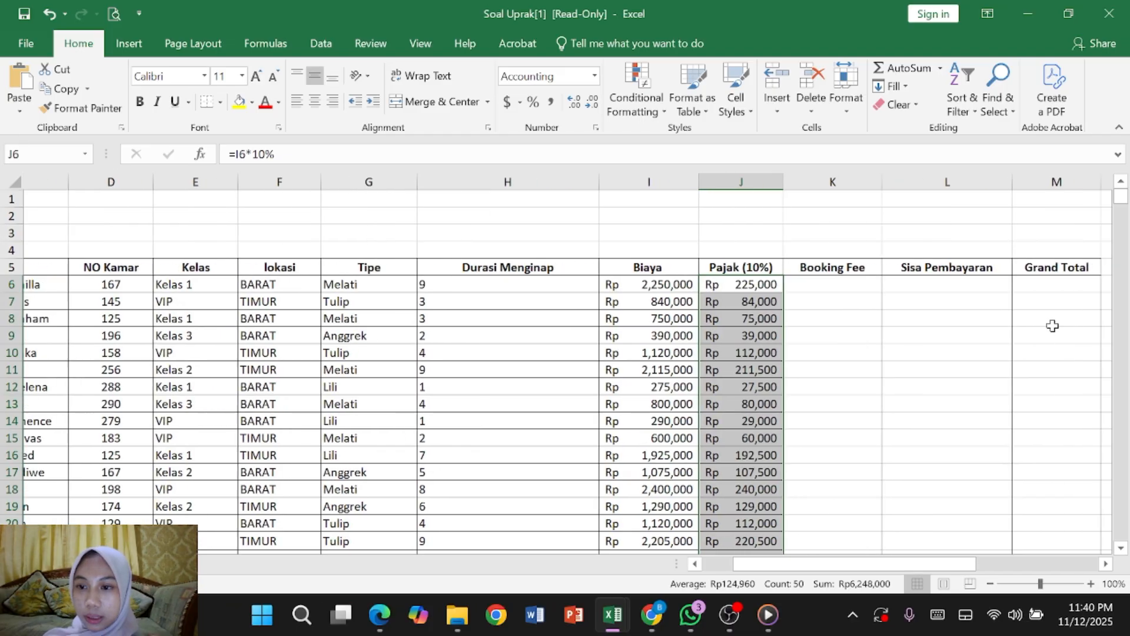
scroll(1053, 326, down, 2)
scroll(1053, 325, up, 1)
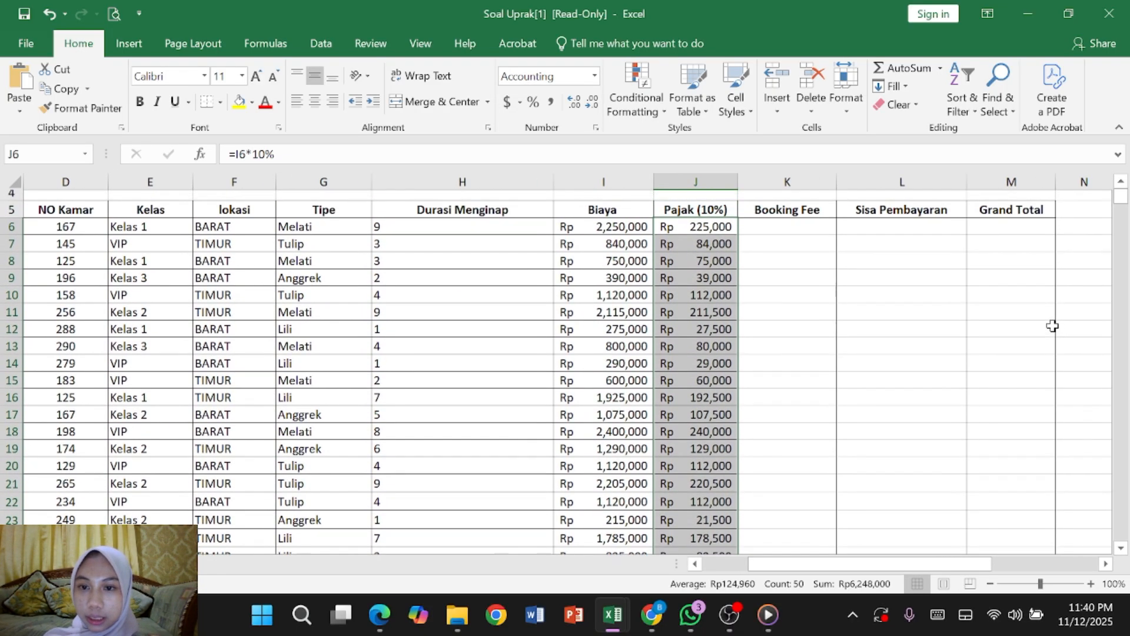
scroll(1052, 326, left, 1)
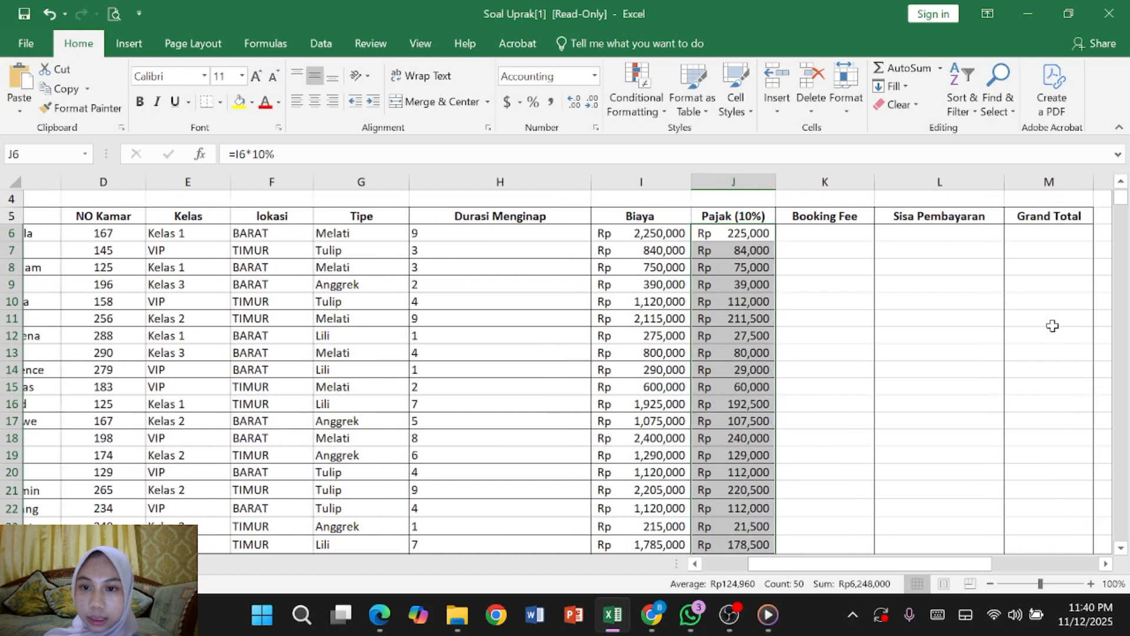
scroll(1052, 325, right, 1)
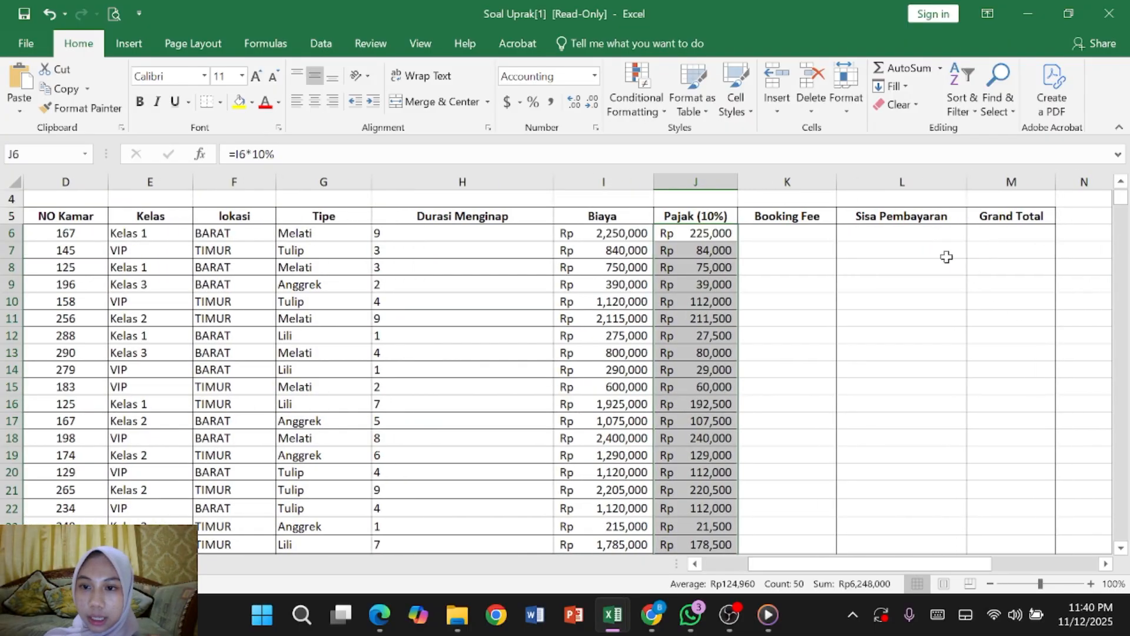
double_click(812, 232)
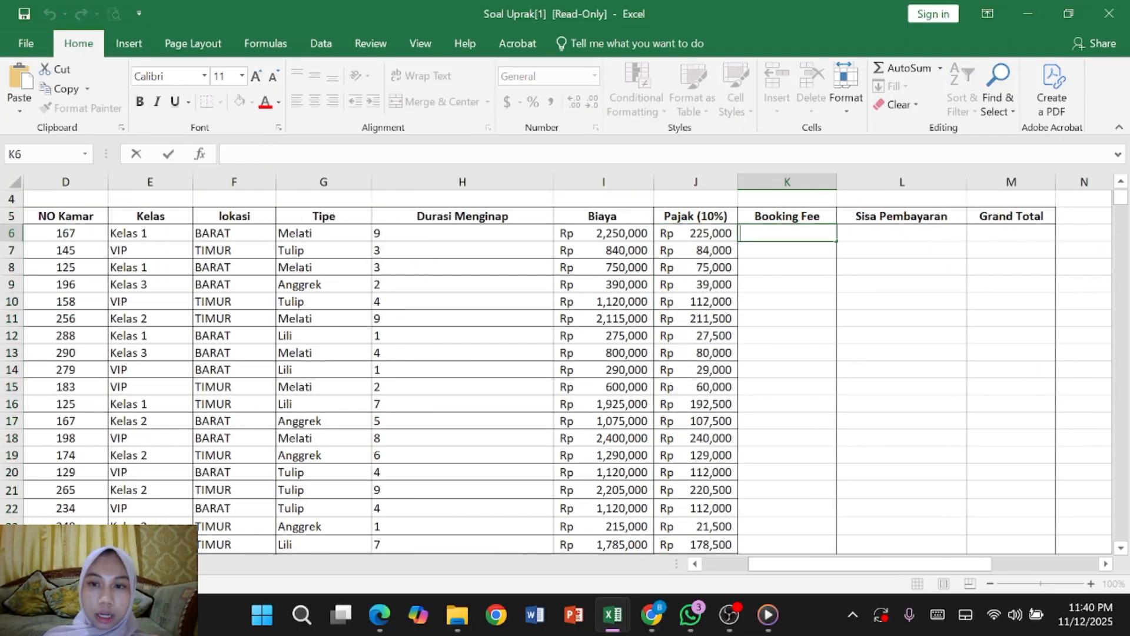
scroll(812, 233, down, 20)
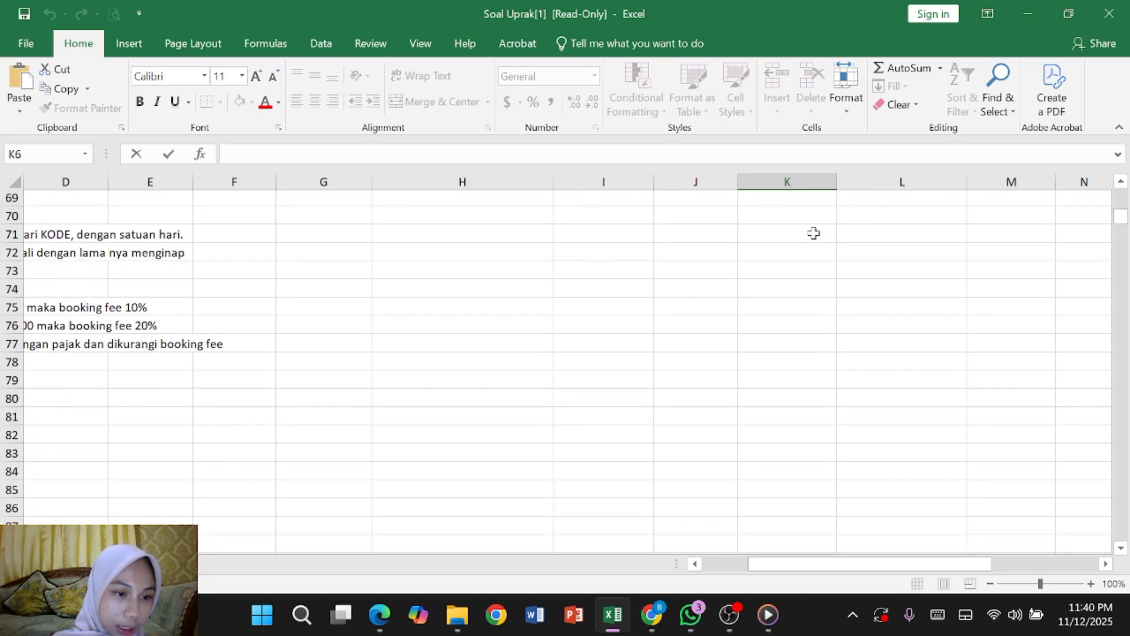
scroll(814, 233, left, 2)
scroll(814, 233, up, 2)
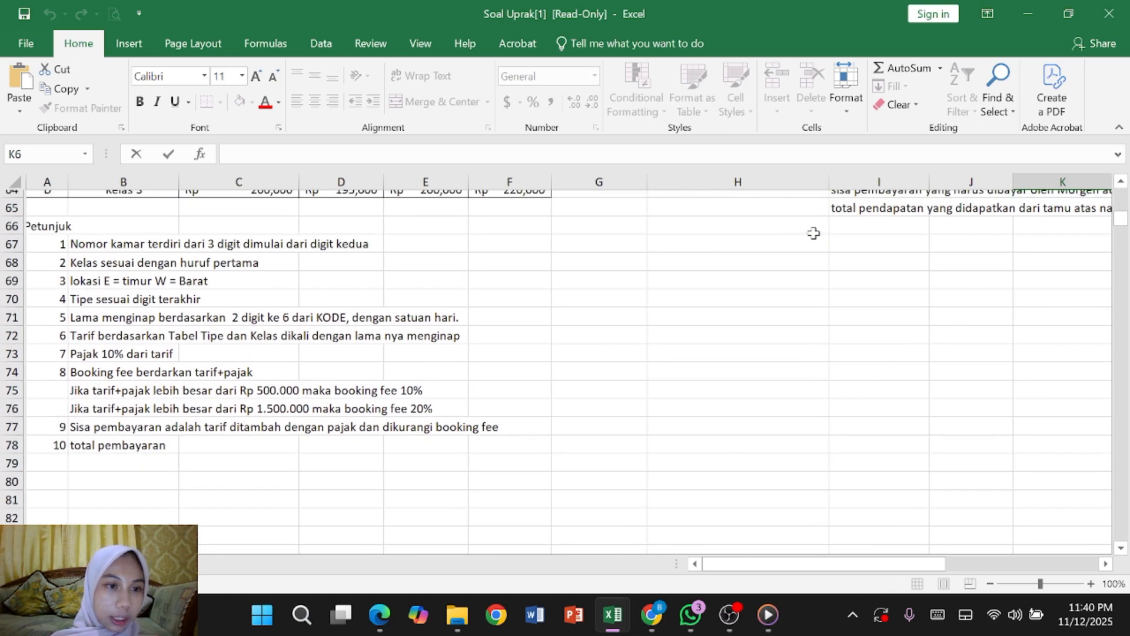
scroll(814, 233, up, 1)
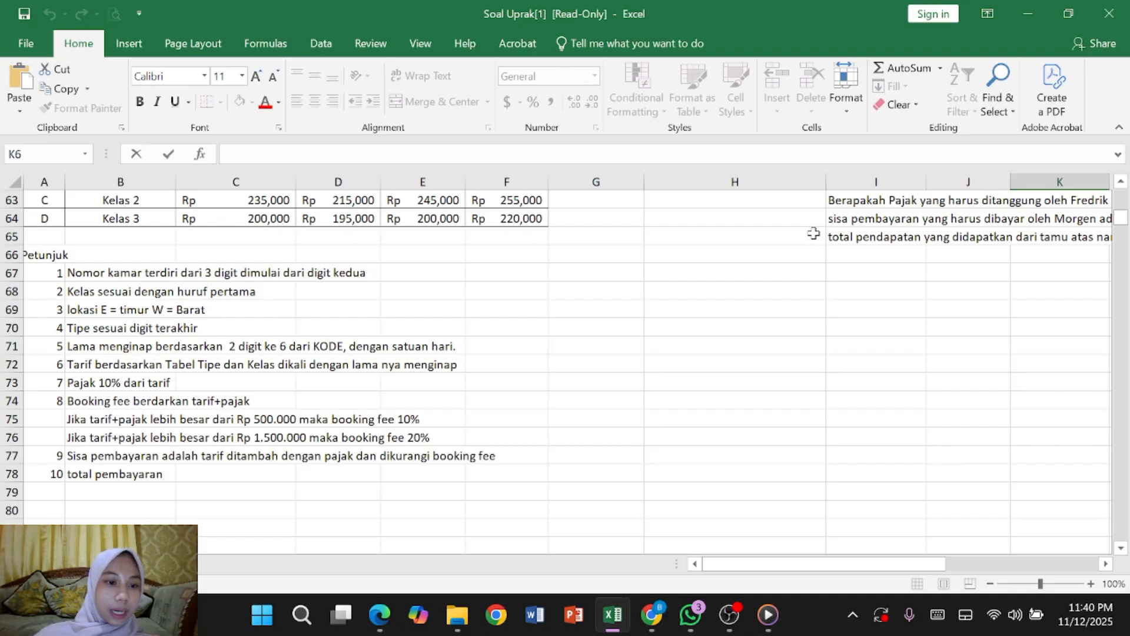
scroll(813, 233, down, 2)
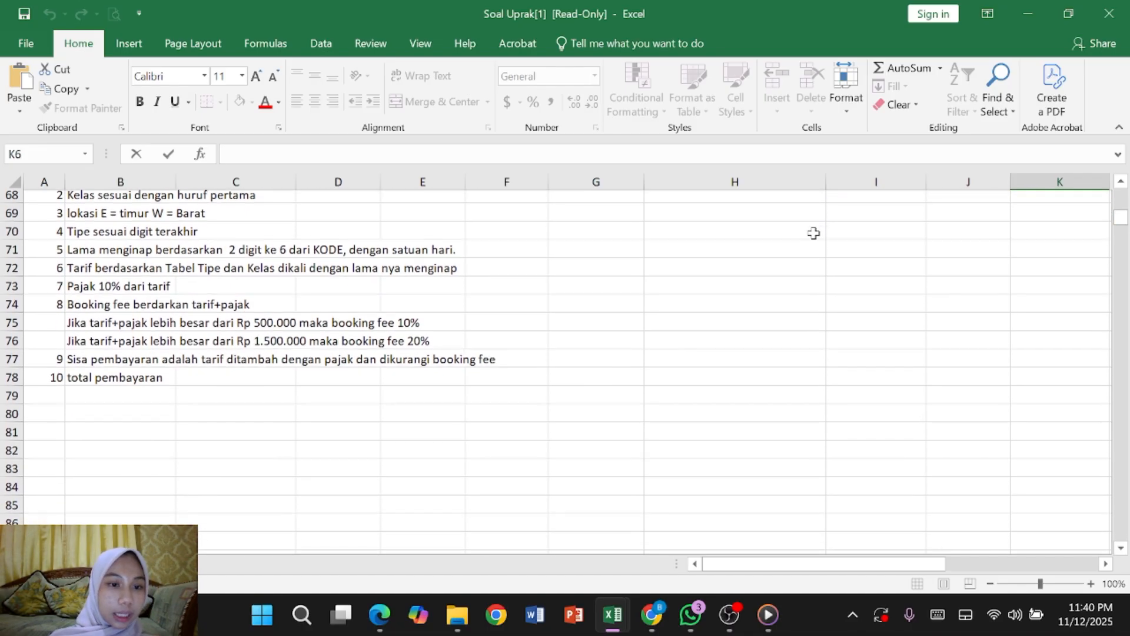
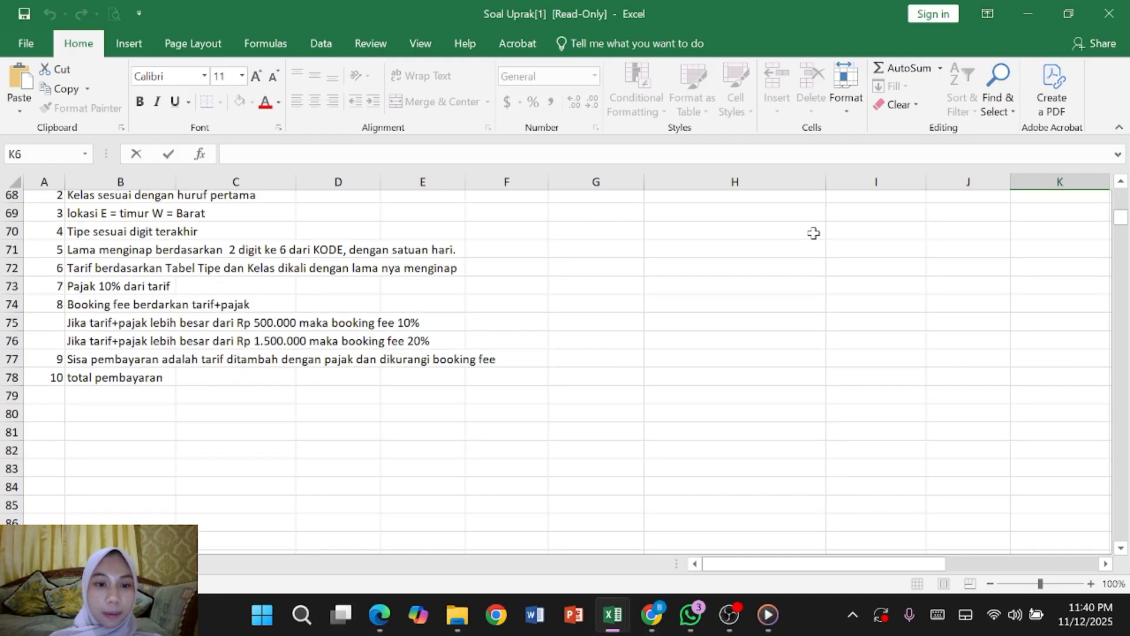
scroll(813, 233, up, 20)
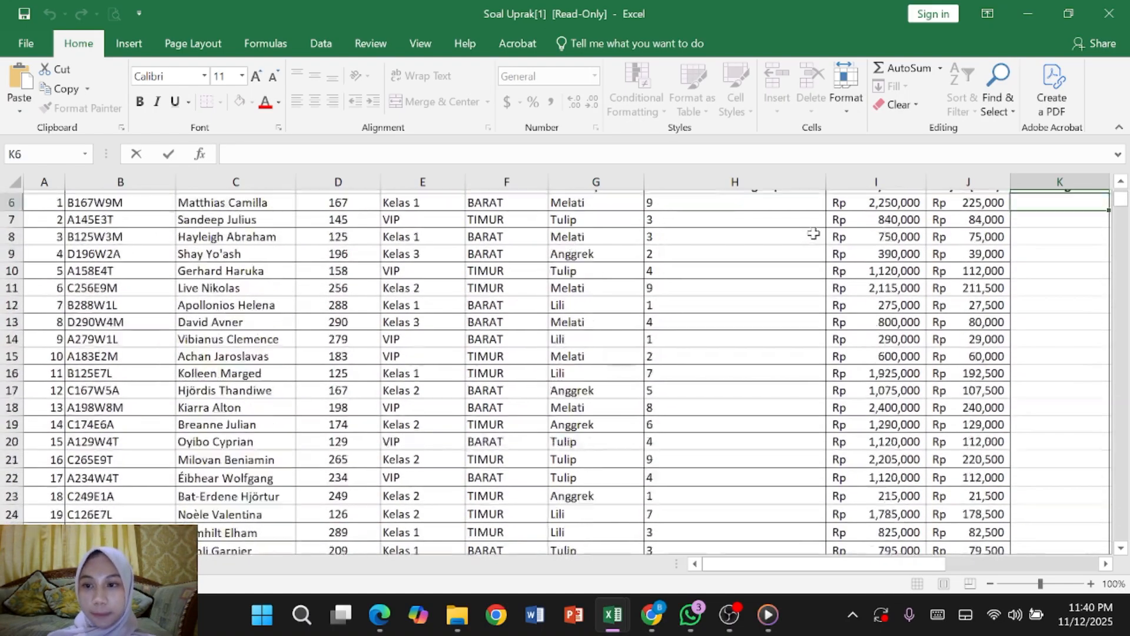
scroll(813, 233, up, 1)
scroll(814, 233, right, 3)
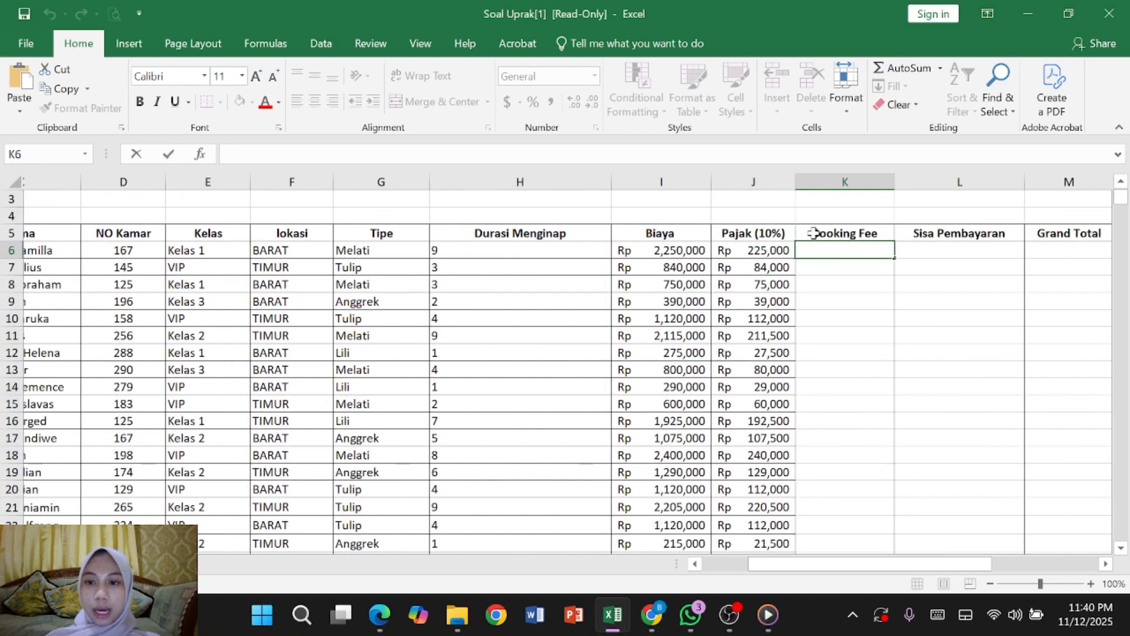
scroll(814, 233, left, 1)
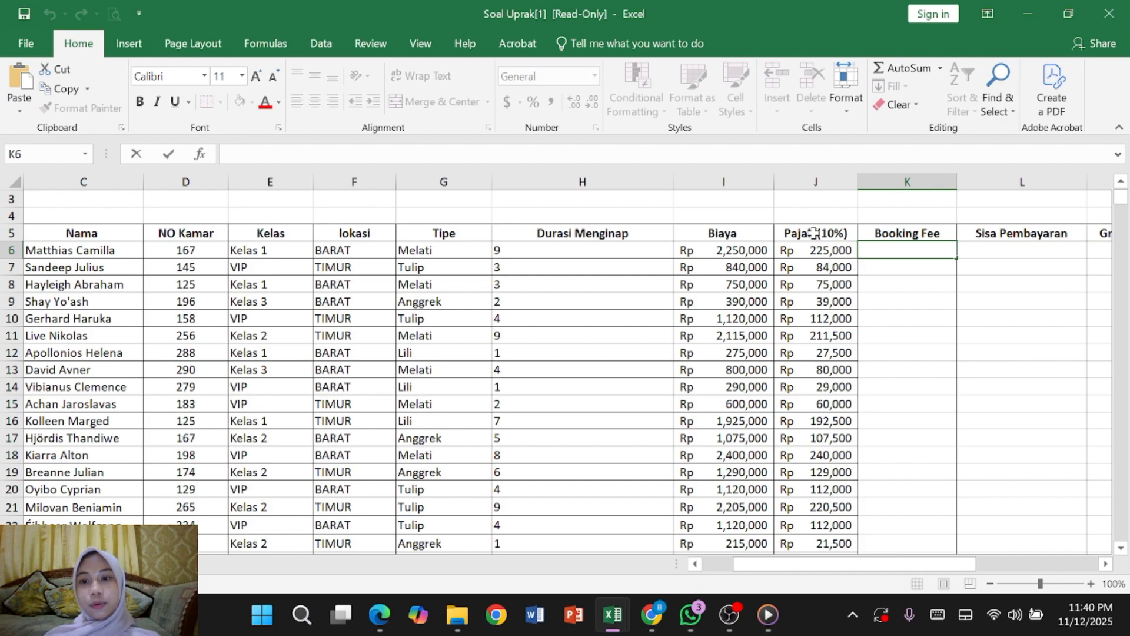
scroll(813, 233, down, 1)
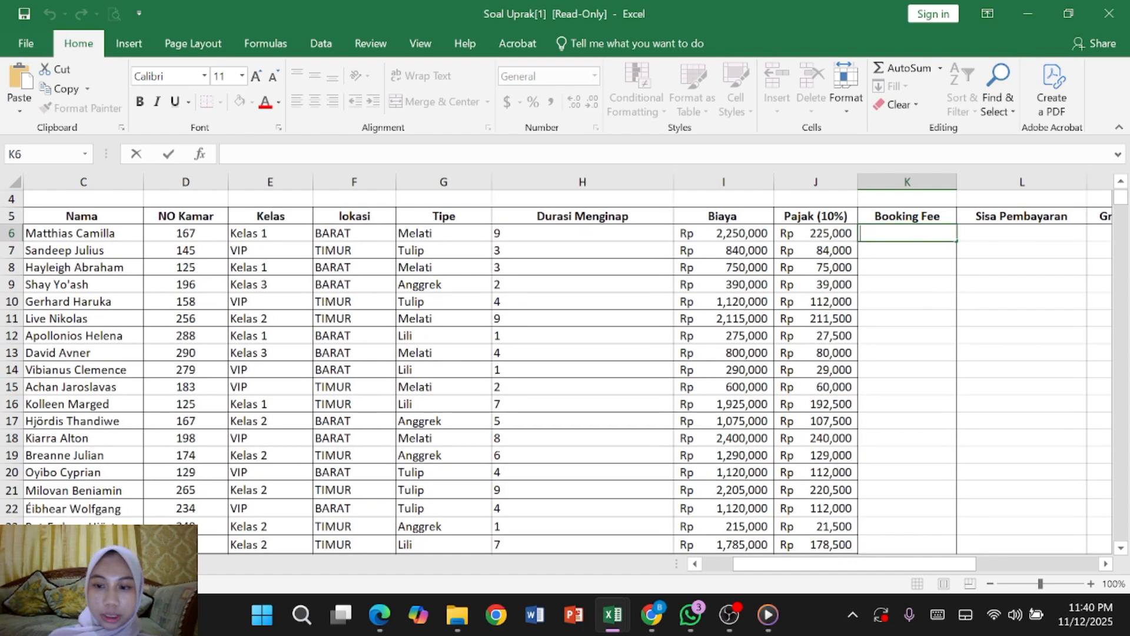
- Begin the first guest's Booking Fee formula in K6 with an IF testing I6+J6>1500000
text(=I)
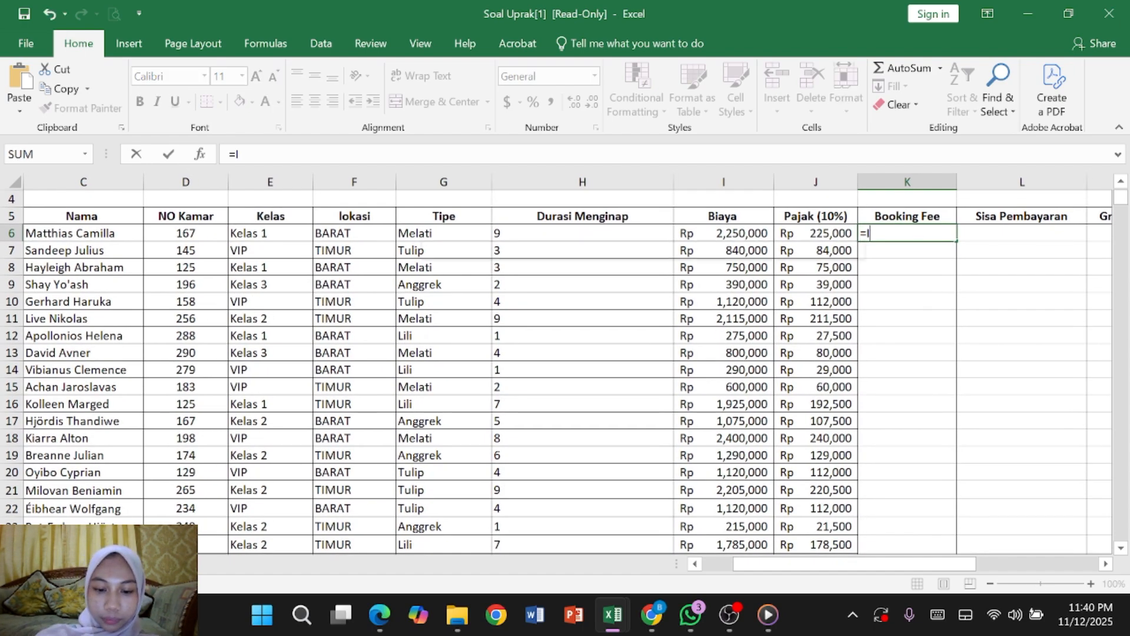
text(F)
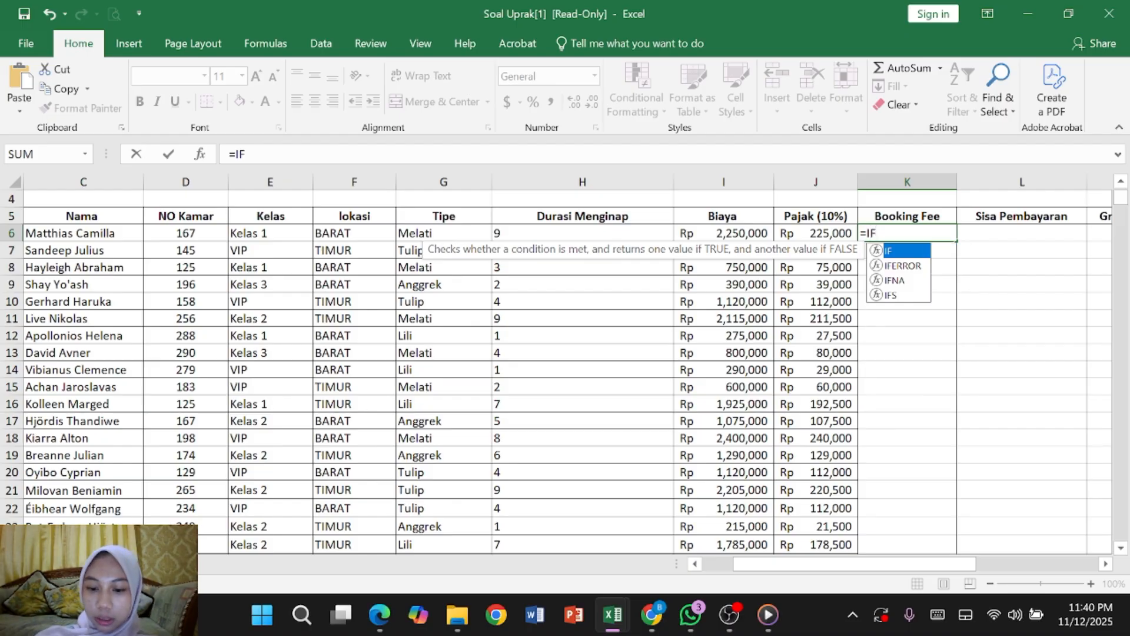
text(()
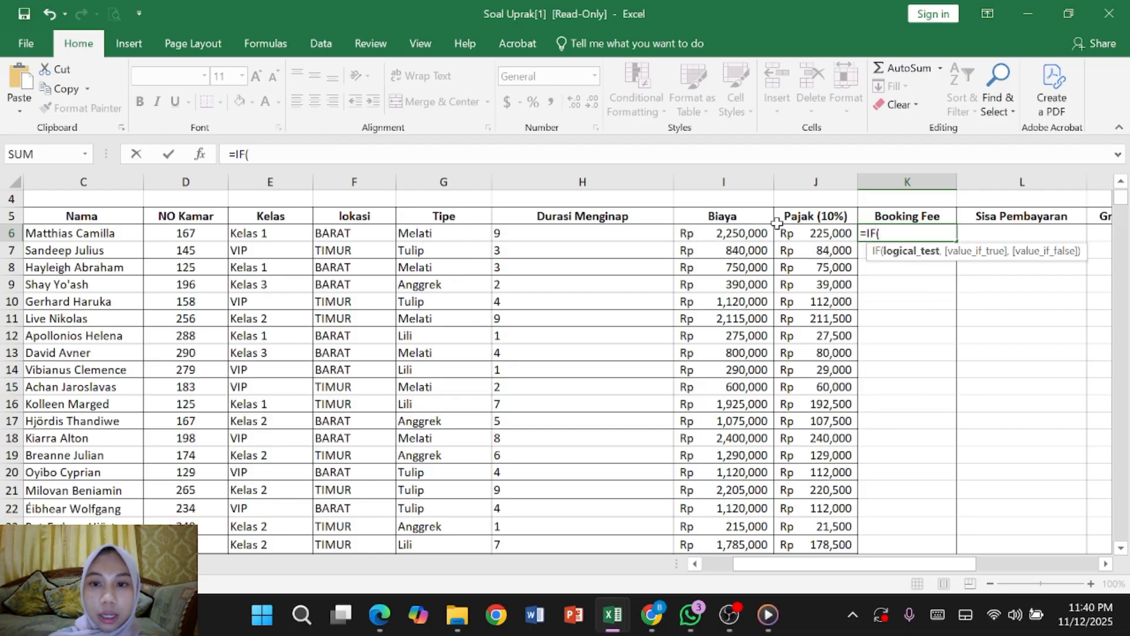
click(748, 237)
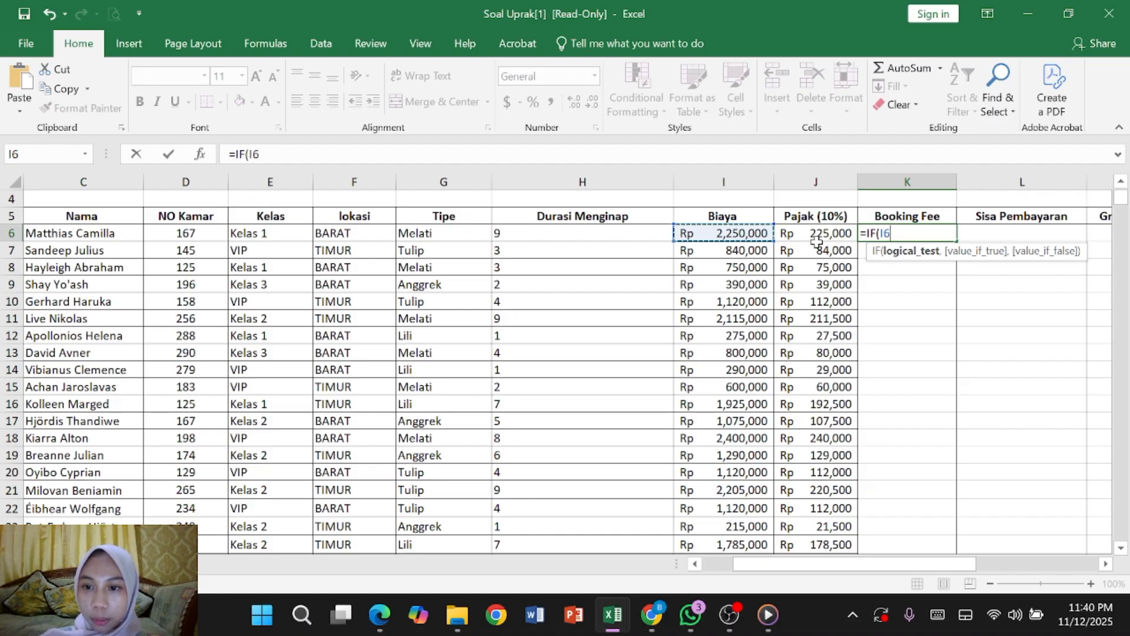
text(+)
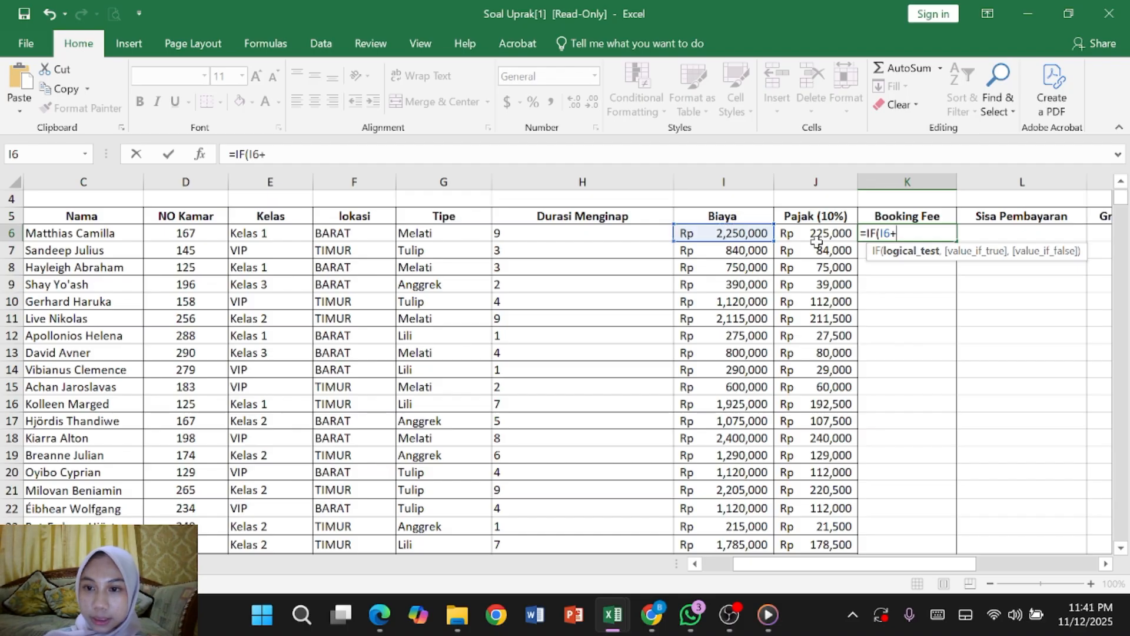
click(837, 235)
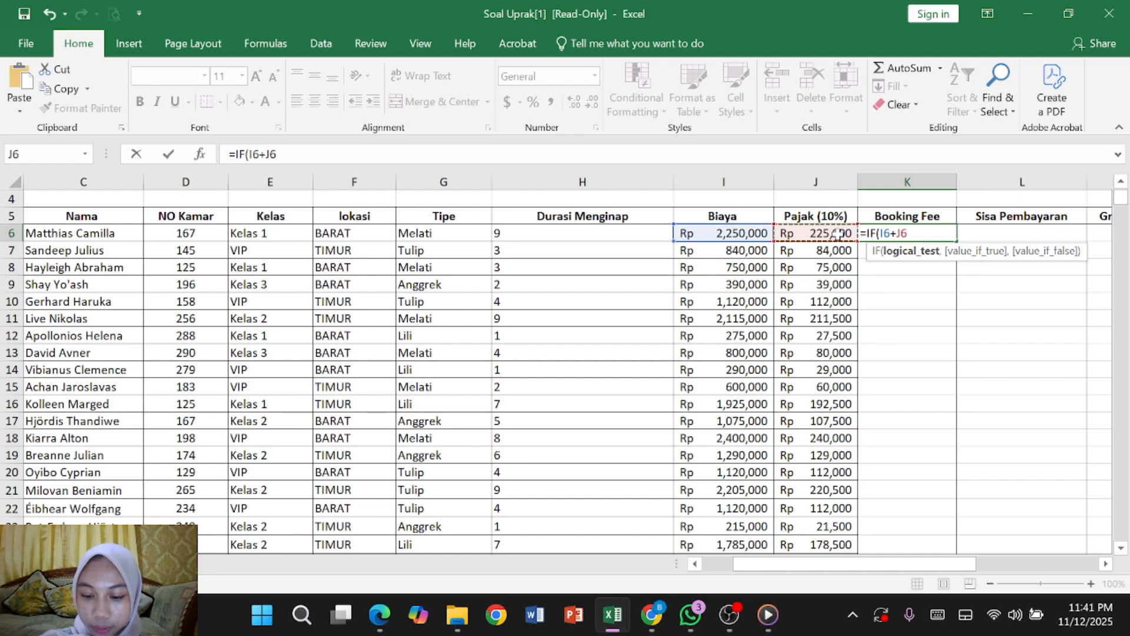
text(>)
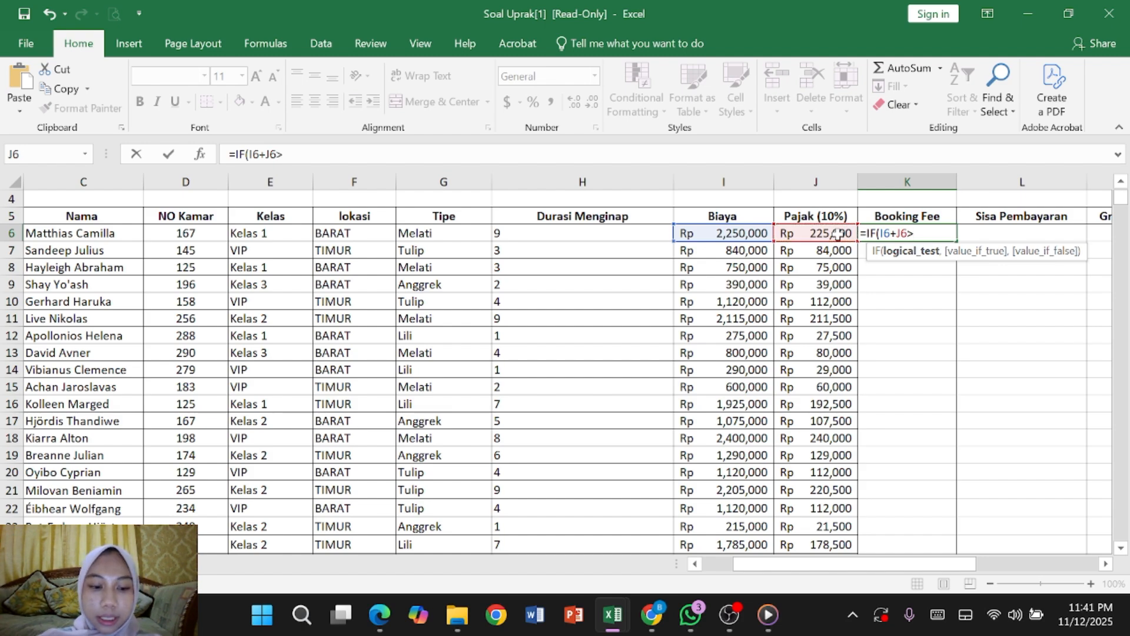
text(15000)
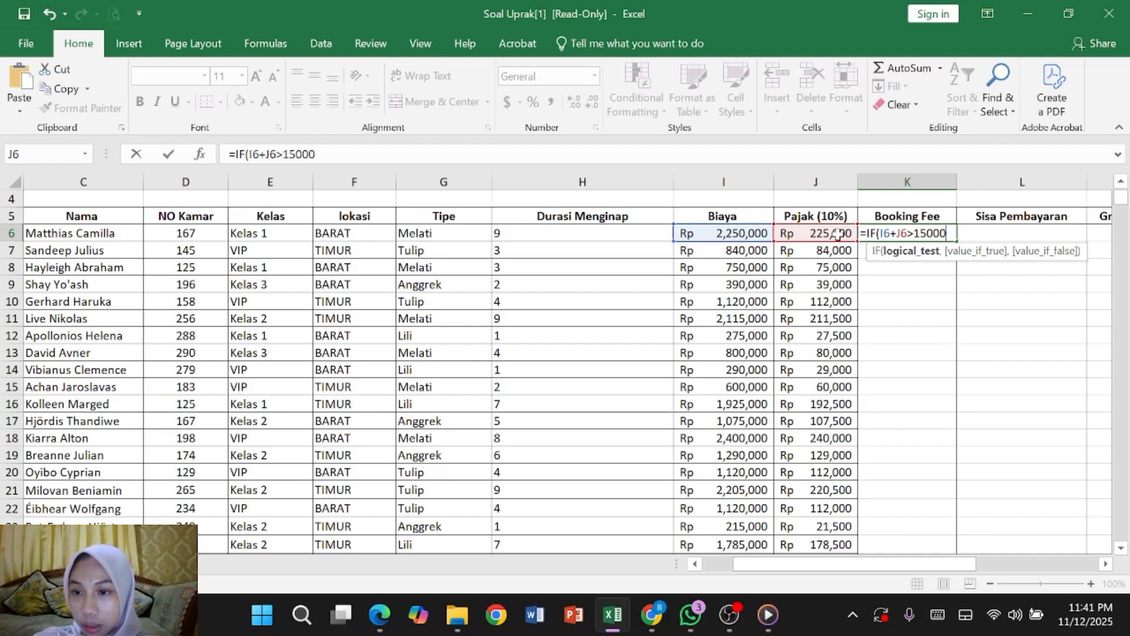
text(00)
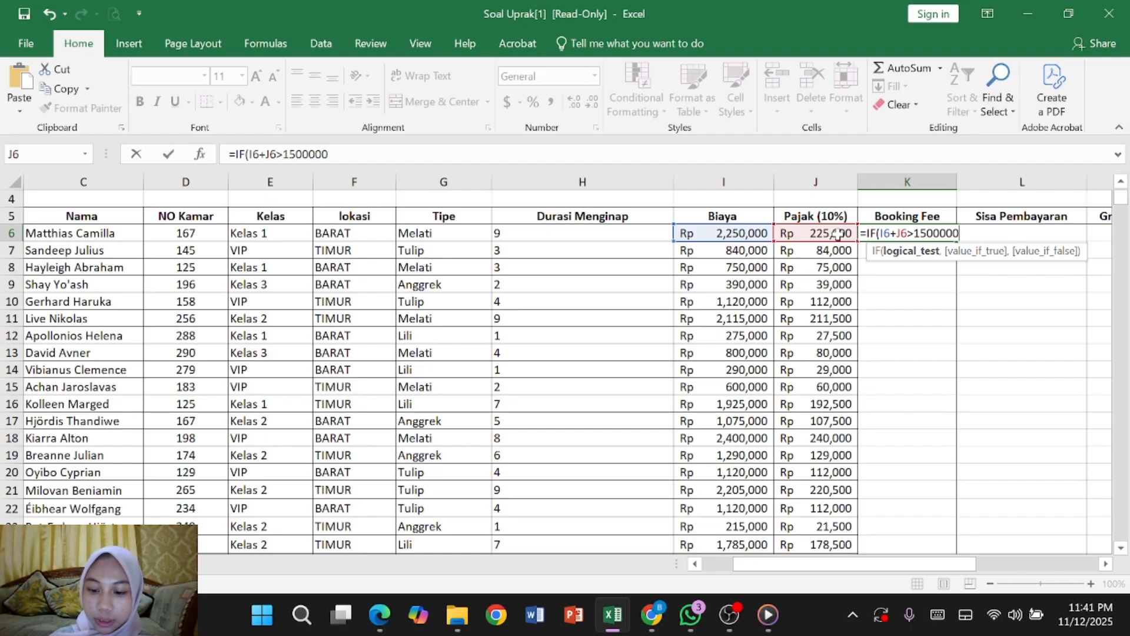
text(,)
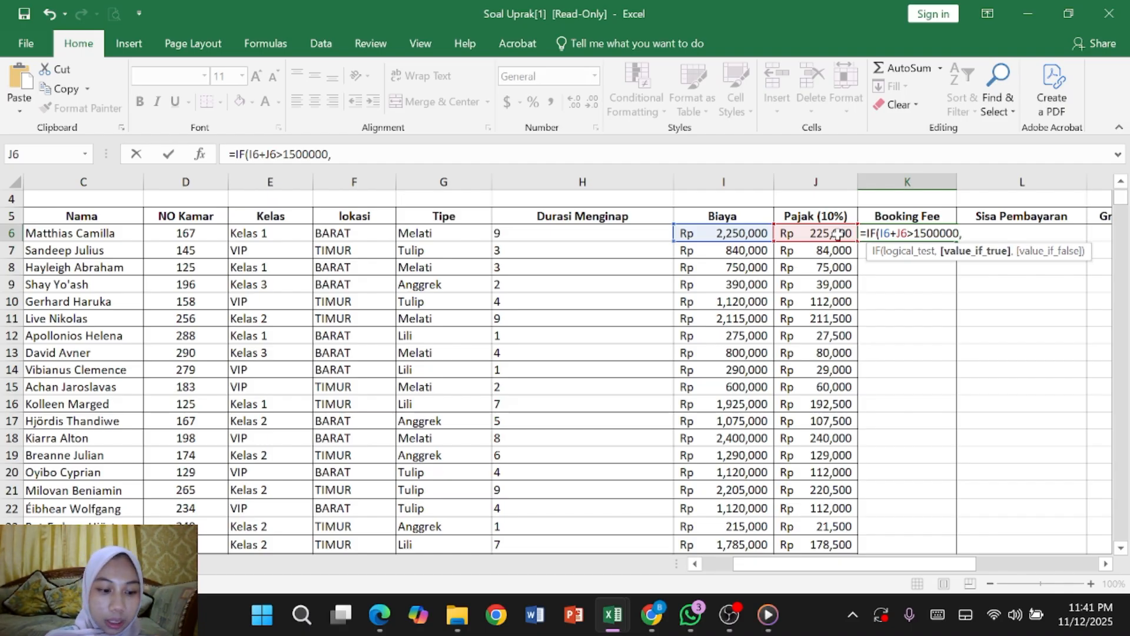
- Add (I6+J6)*20% as the value if true in the K6 Booking Fee formula
text(()
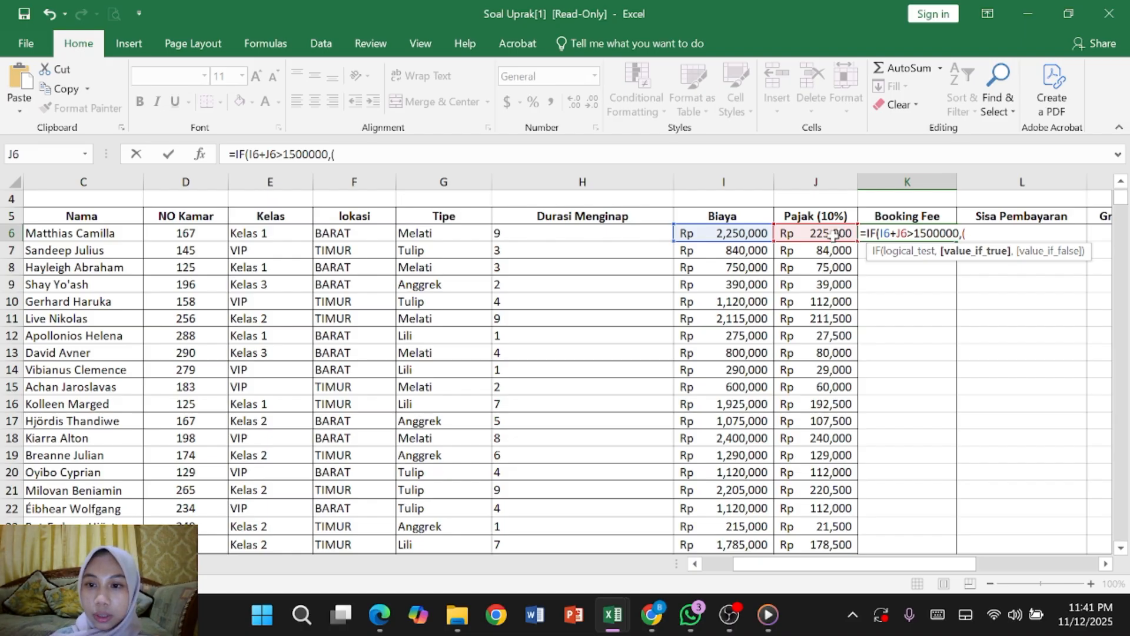
click(749, 233)
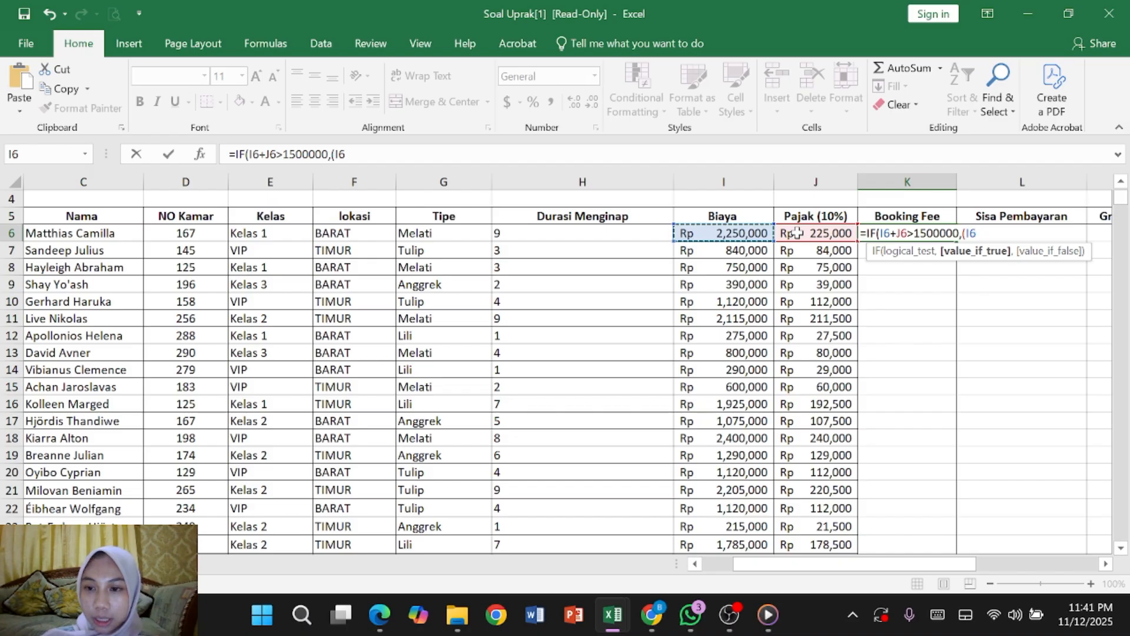
text(+)
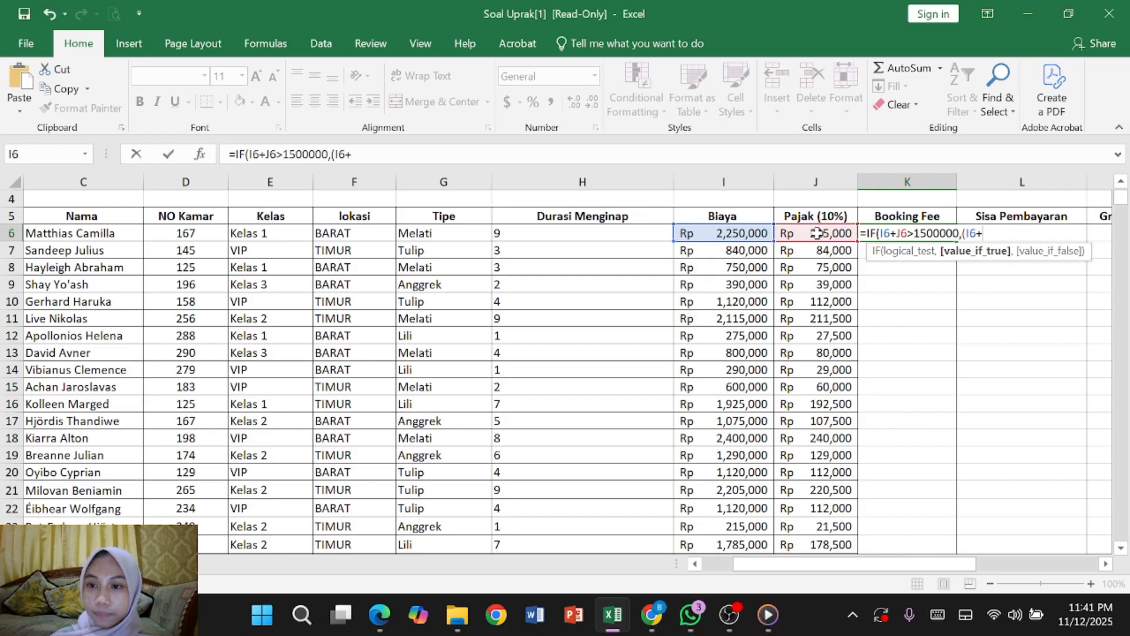
click(817, 233)
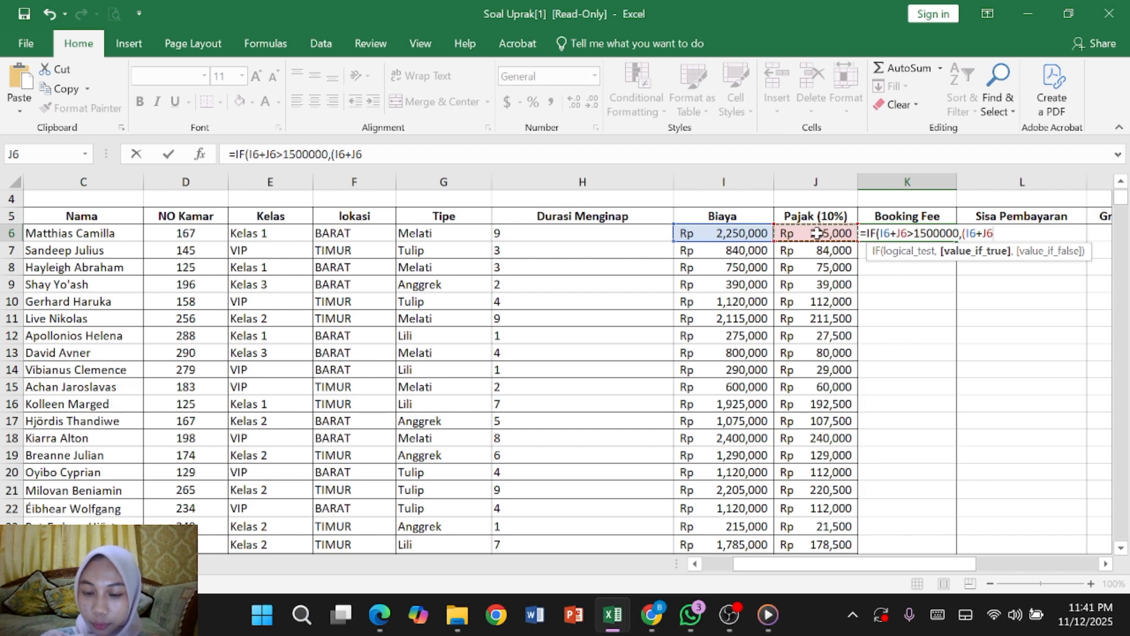
text())
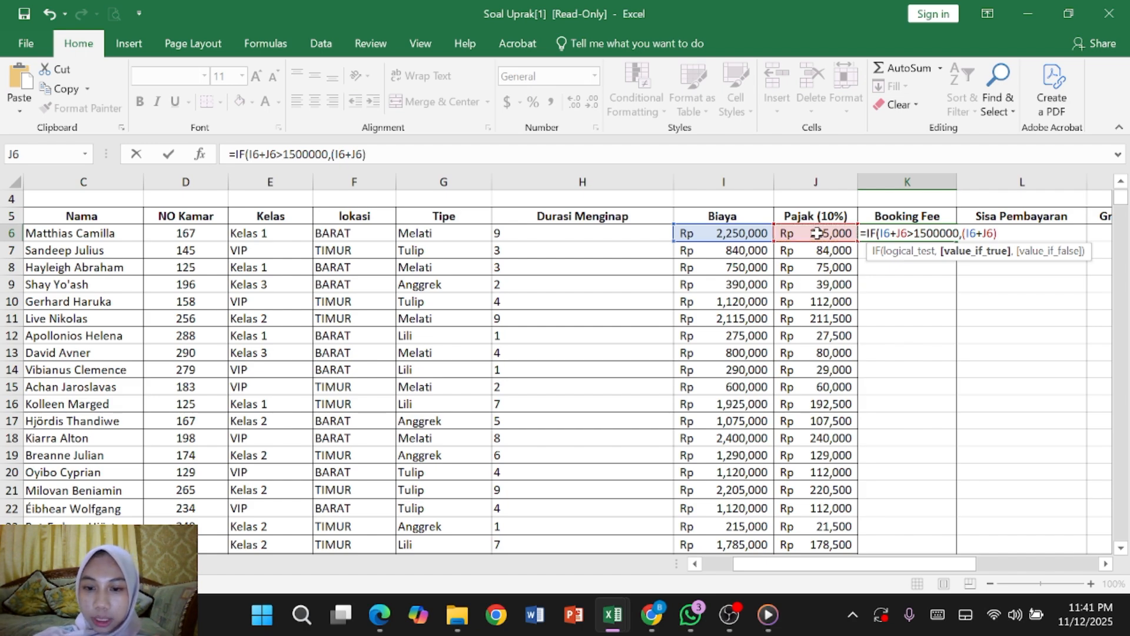
text(*)
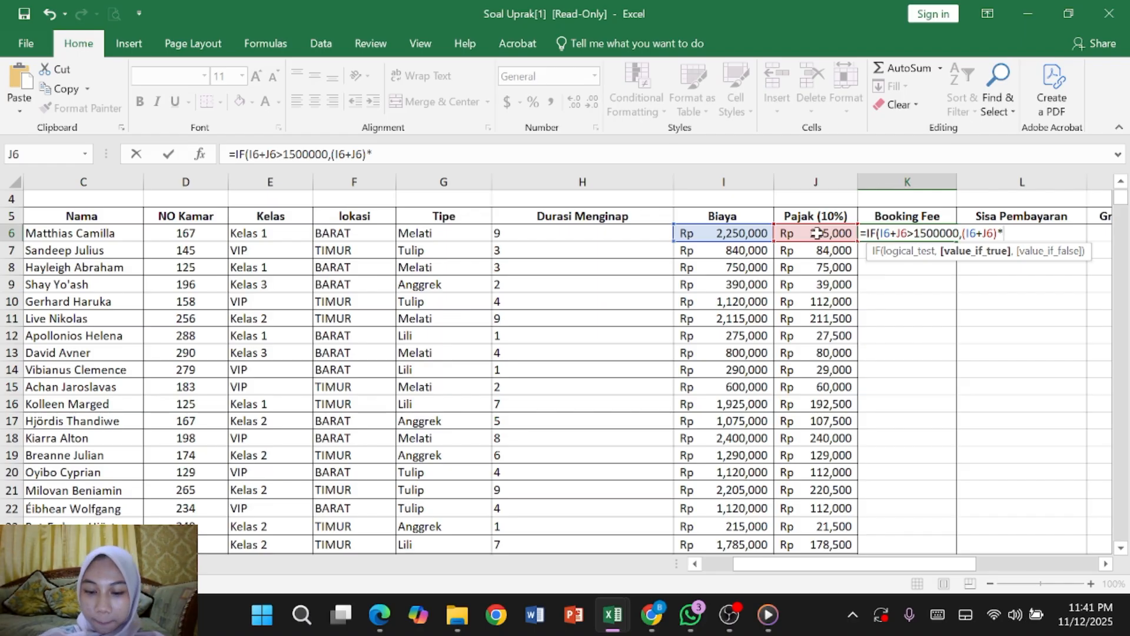
text(20)
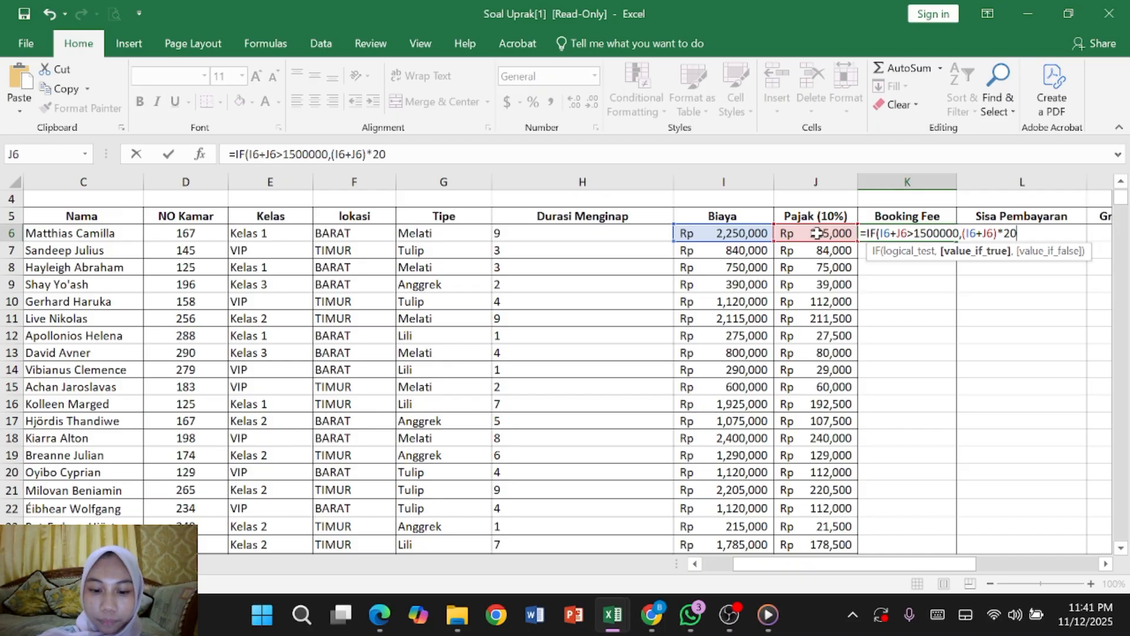
text(%)
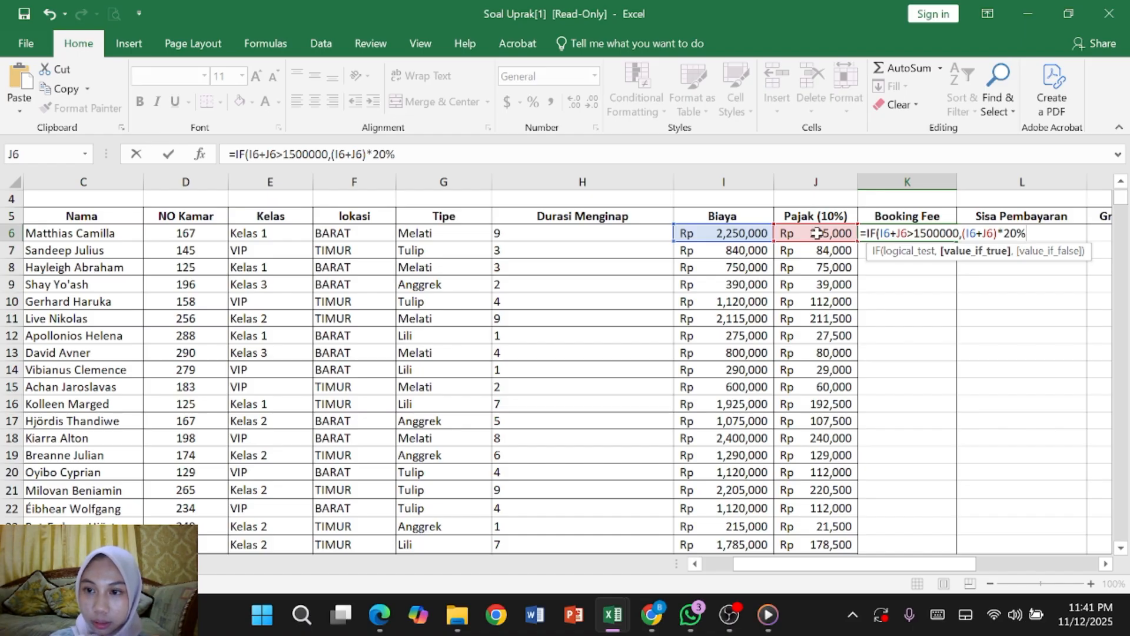
text(,)
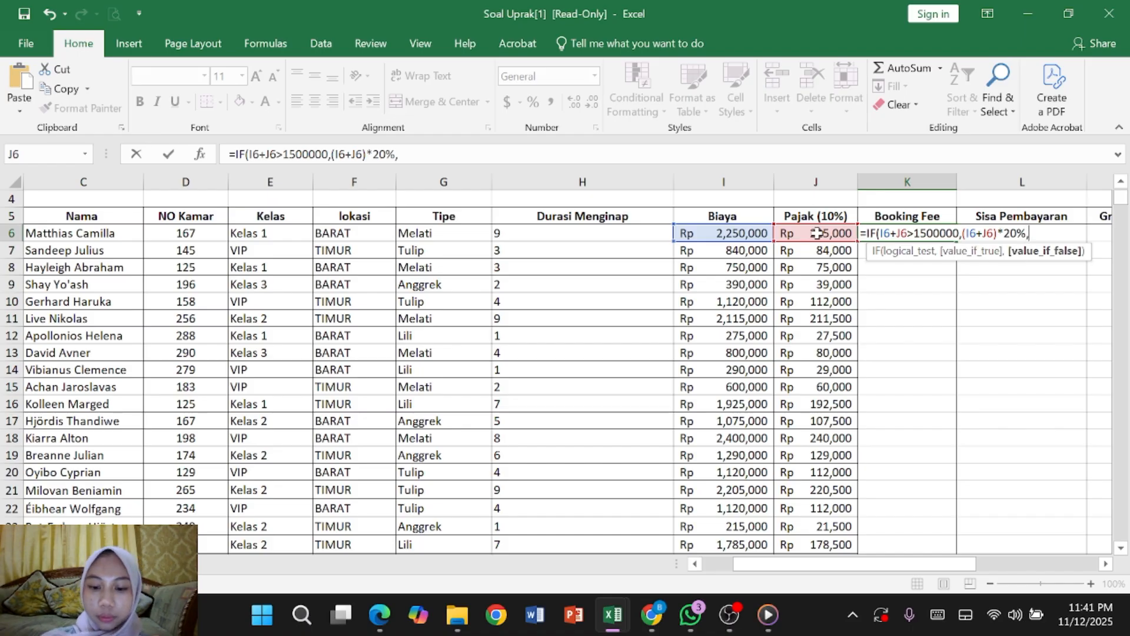
- Start a nested IF as the value if false in the K6 Booking Fee formula
text(I)
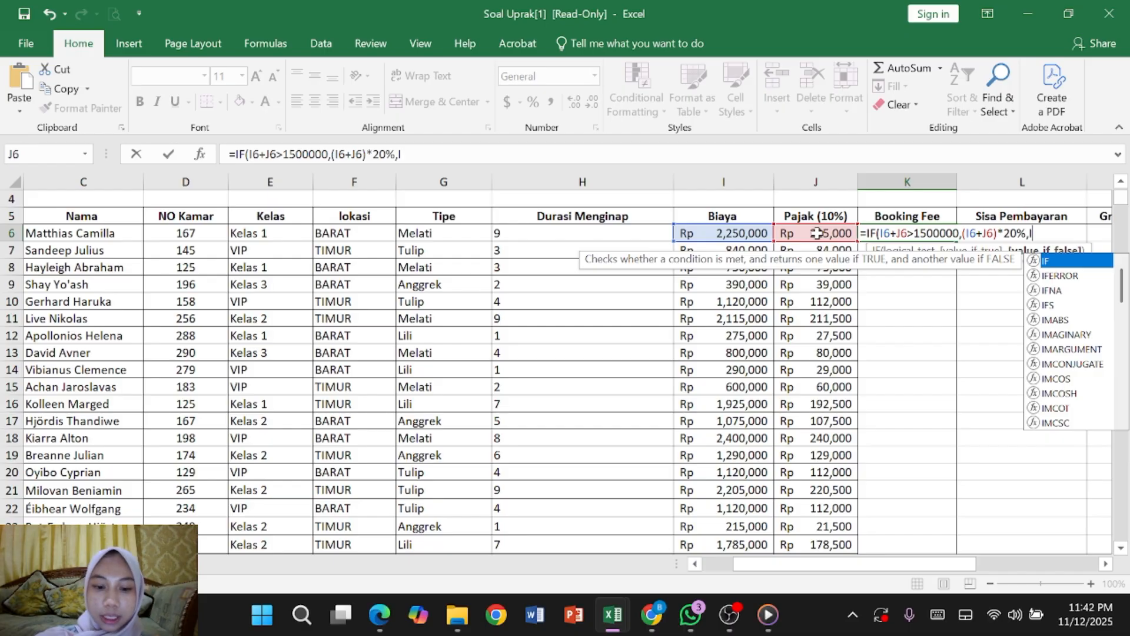
text(F)
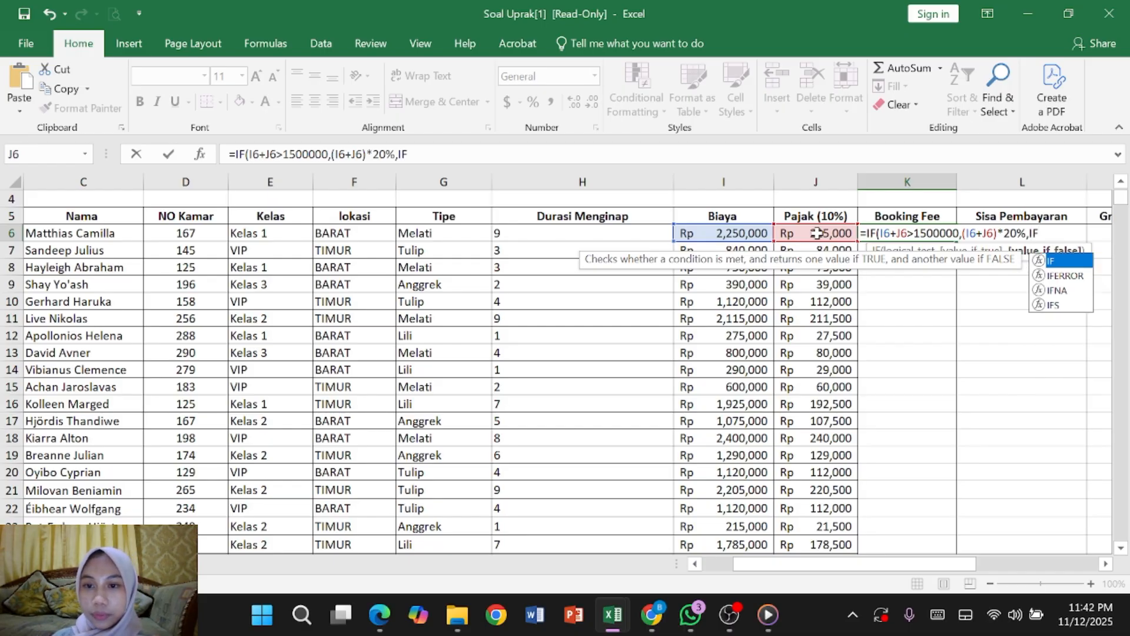
scroll(817, 233, right, 3)
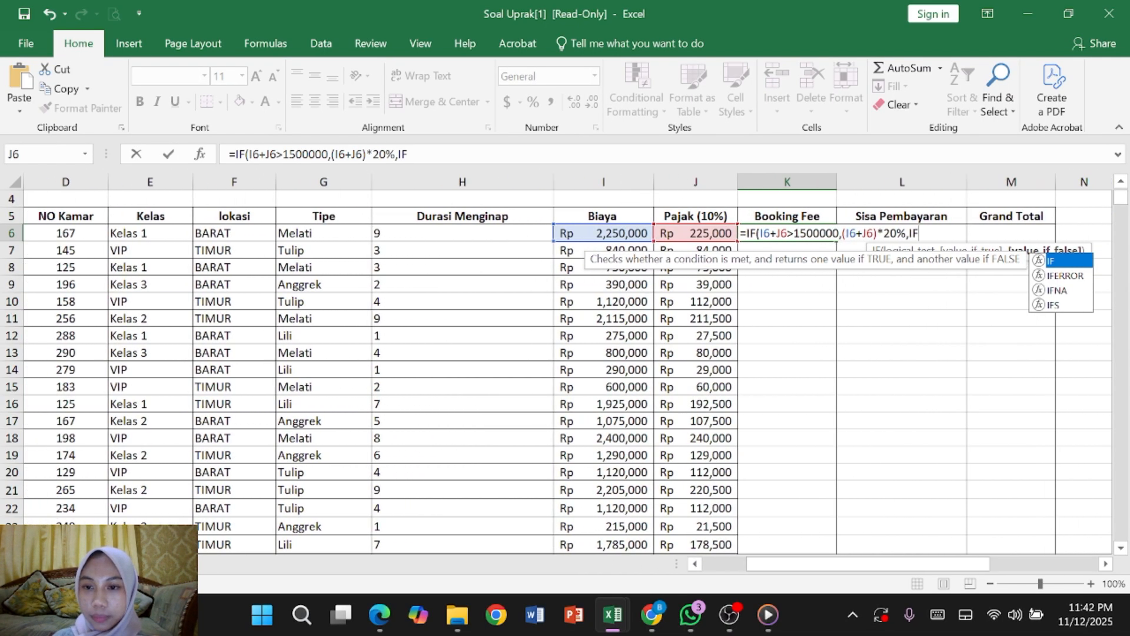
scroll(817, 233, down, 1)
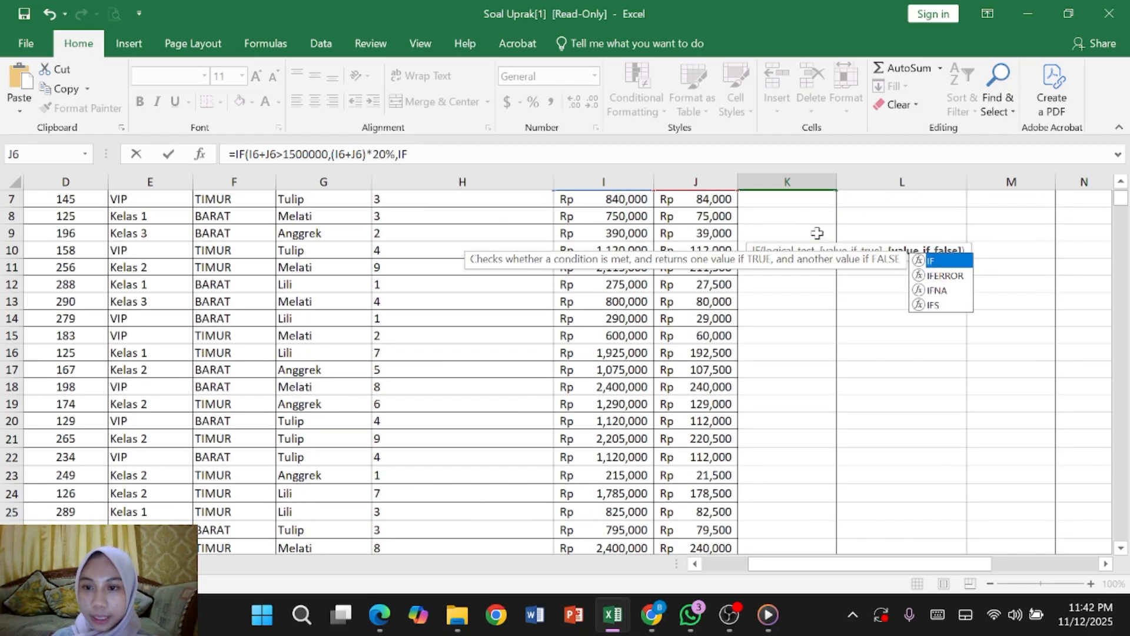
scroll(817, 233, up, 1)
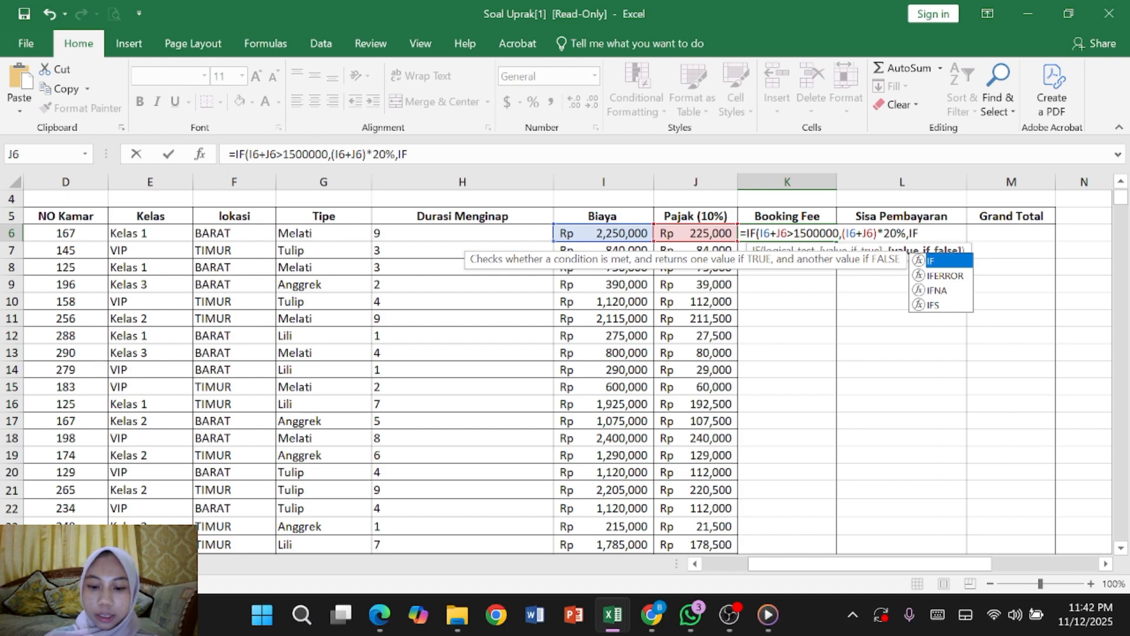
- Give the nested IF in K6's Booking Fee formula the condition I6+J6>500000
text(()
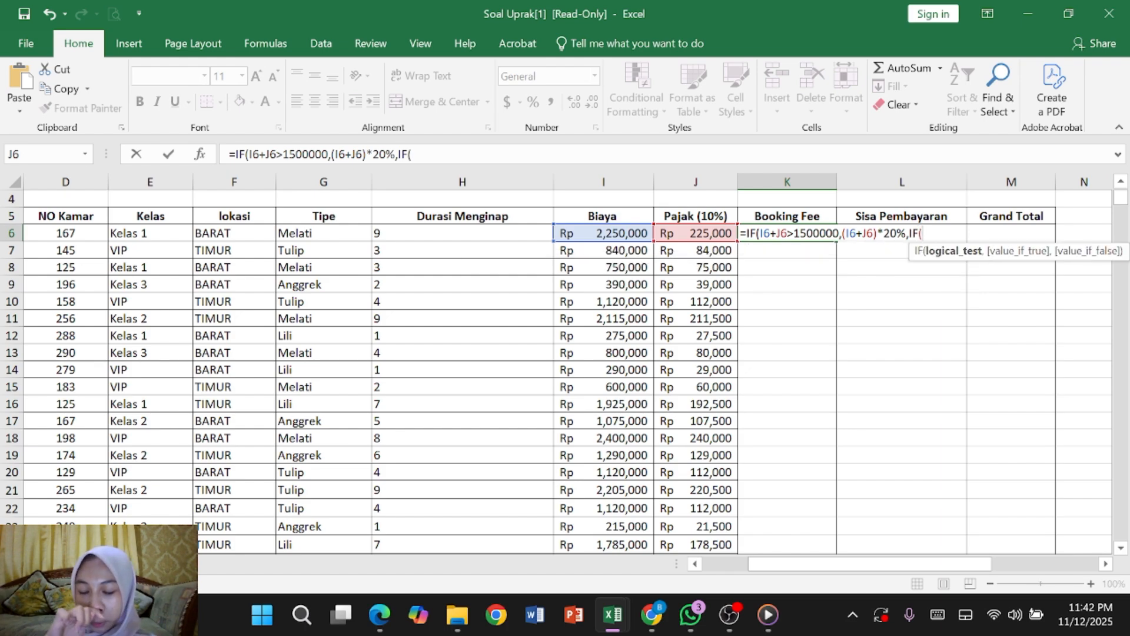
click(641, 235)
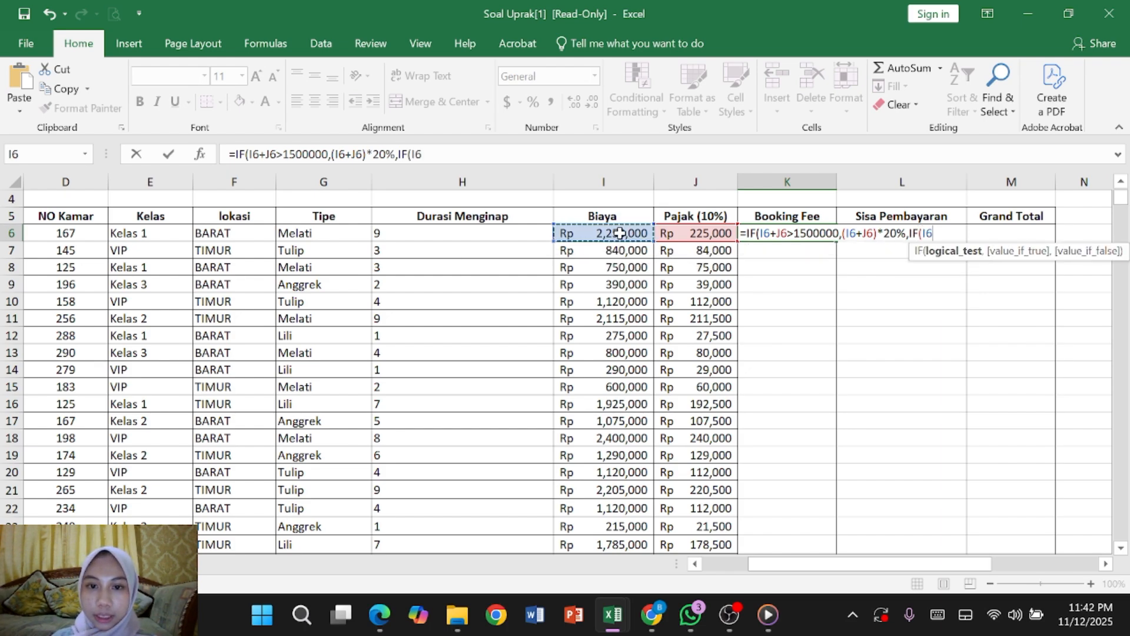
text(+)
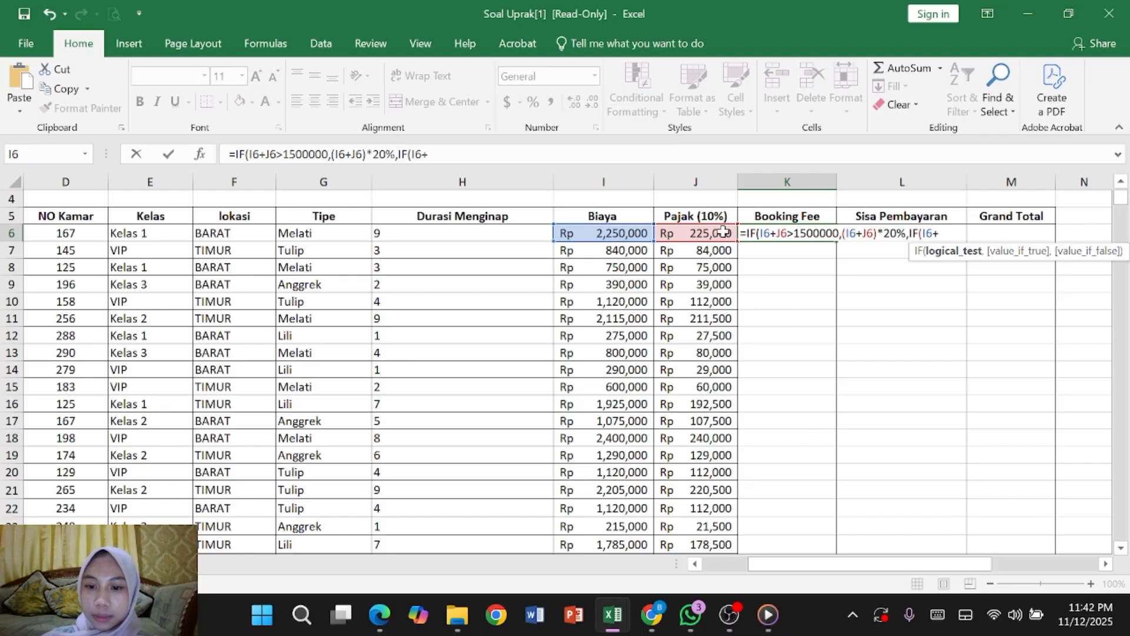
click(721, 232)
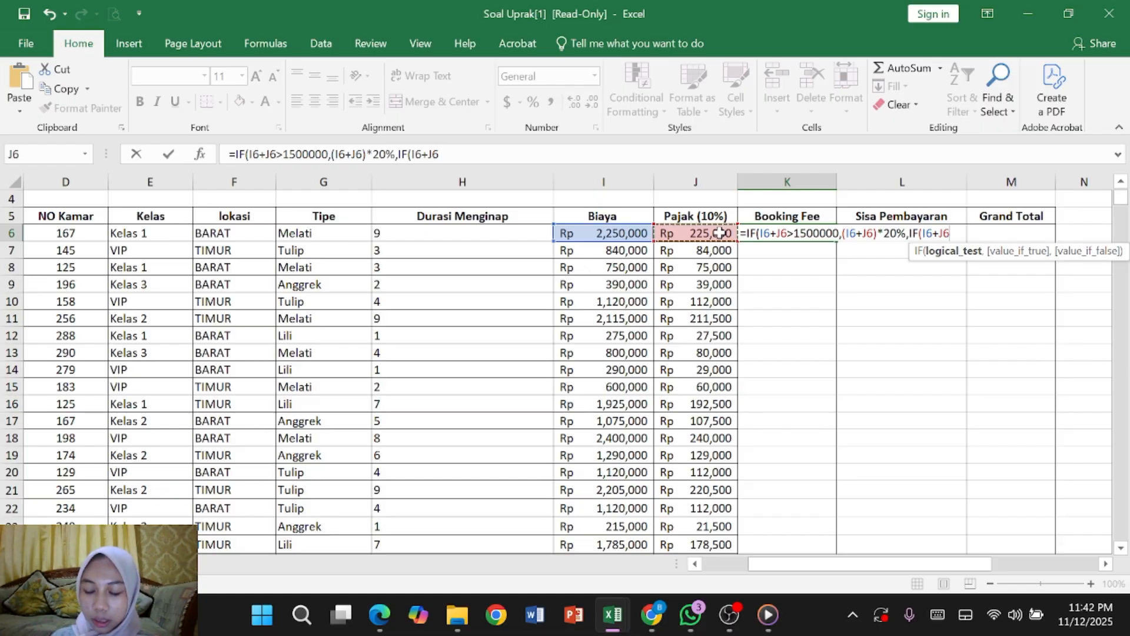
text(>)
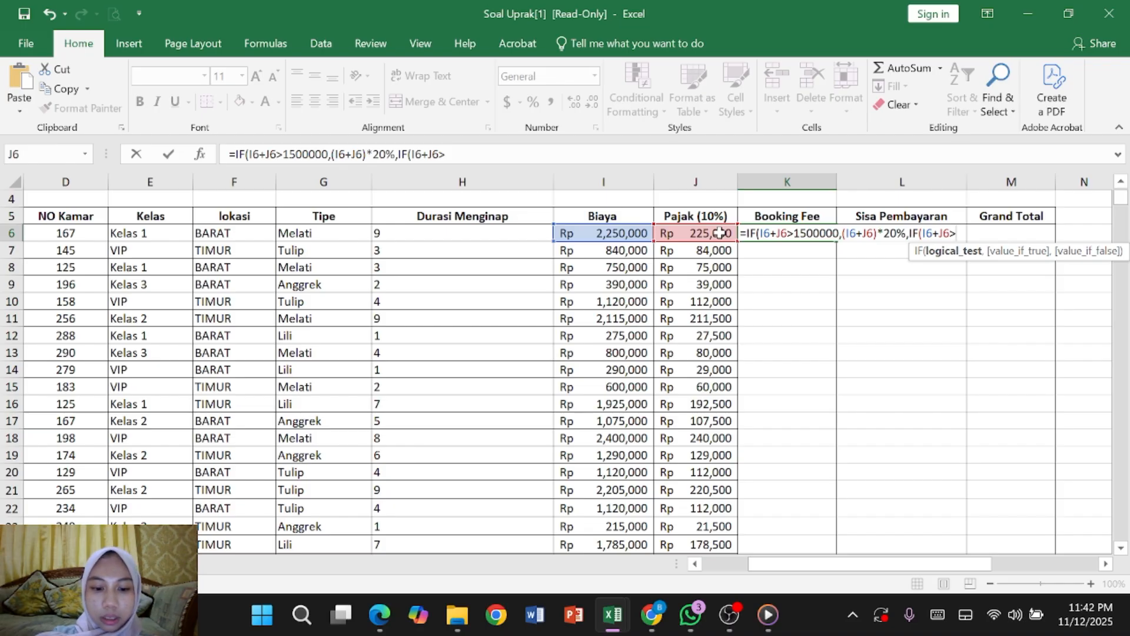
text(5)
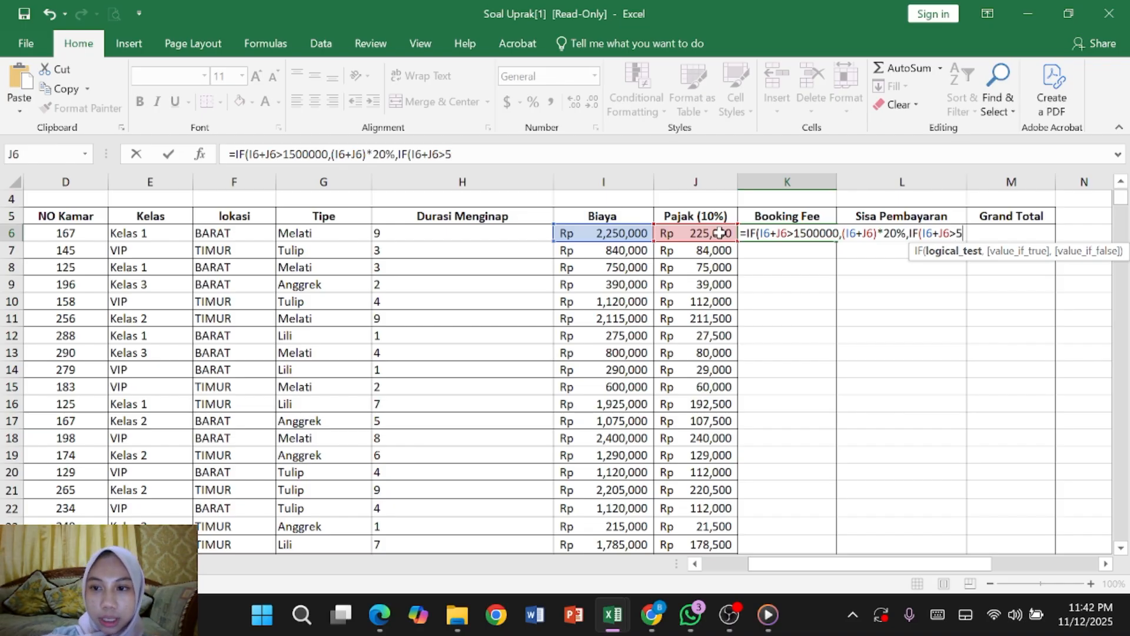
scroll(719, 234, down, 20)
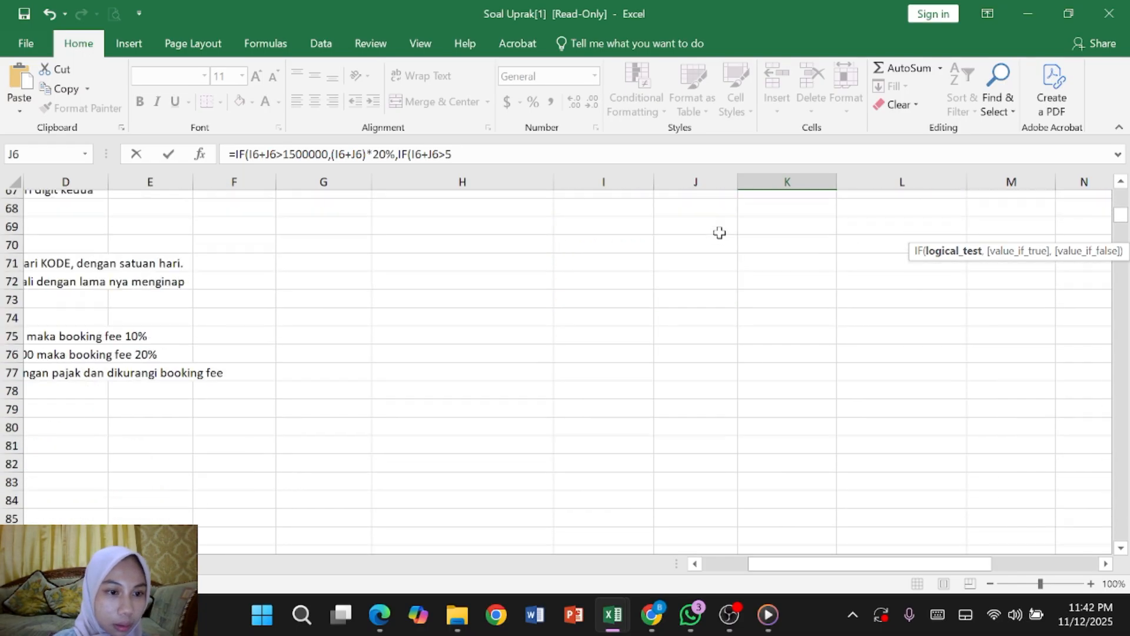
scroll(720, 233, left, 3)
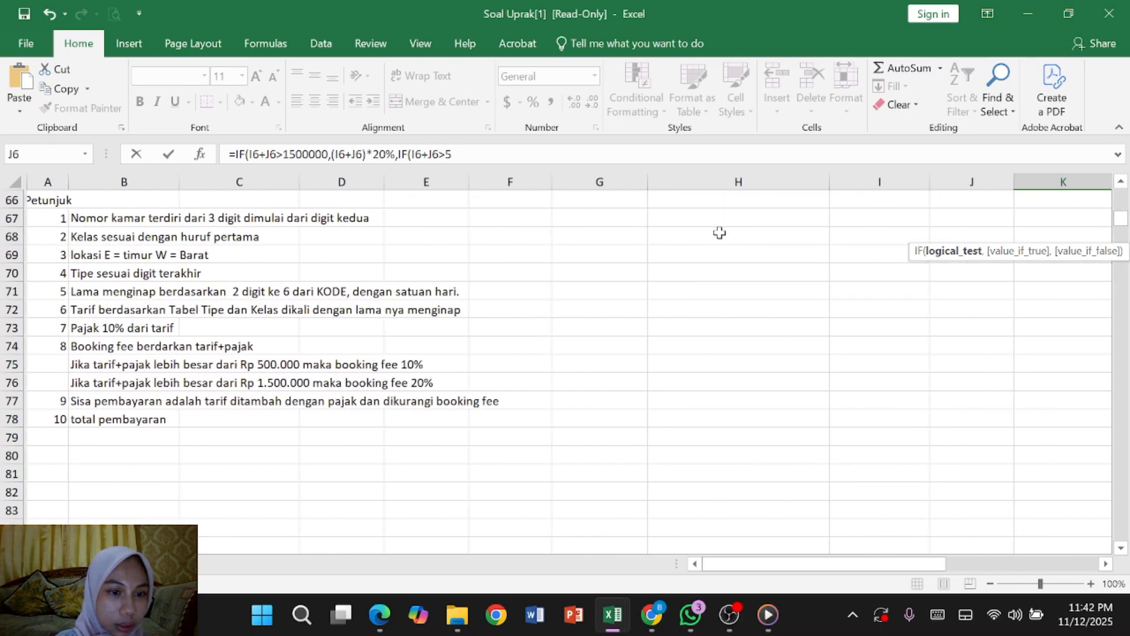
scroll(719, 233, up, 20)
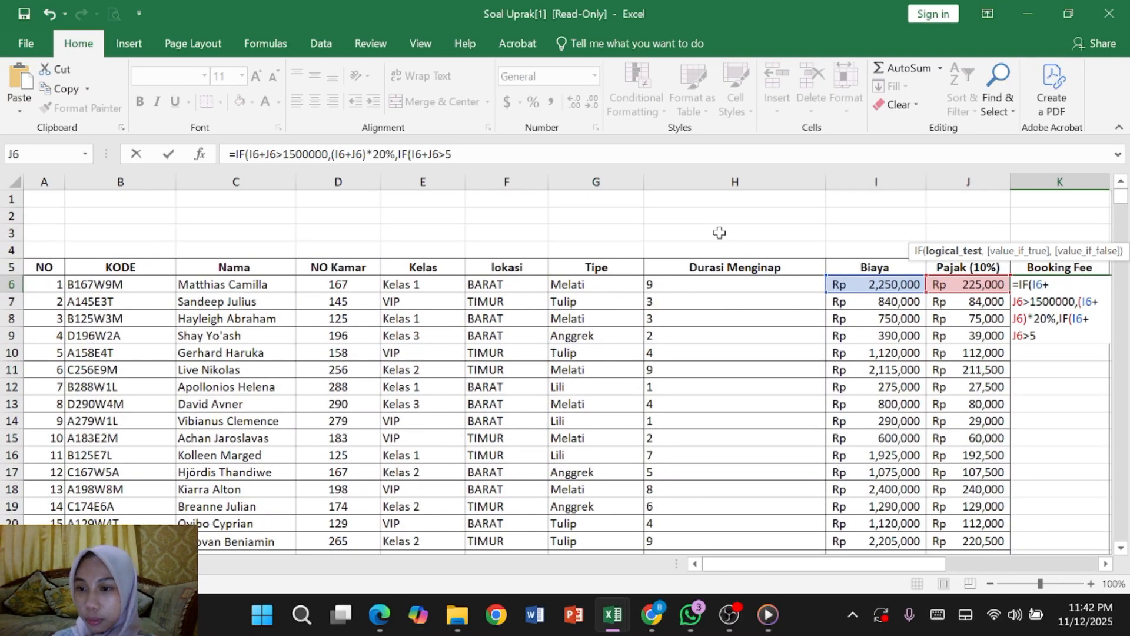
scroll(719, 234, right, 2)
scroll(719, 234, right, 2)
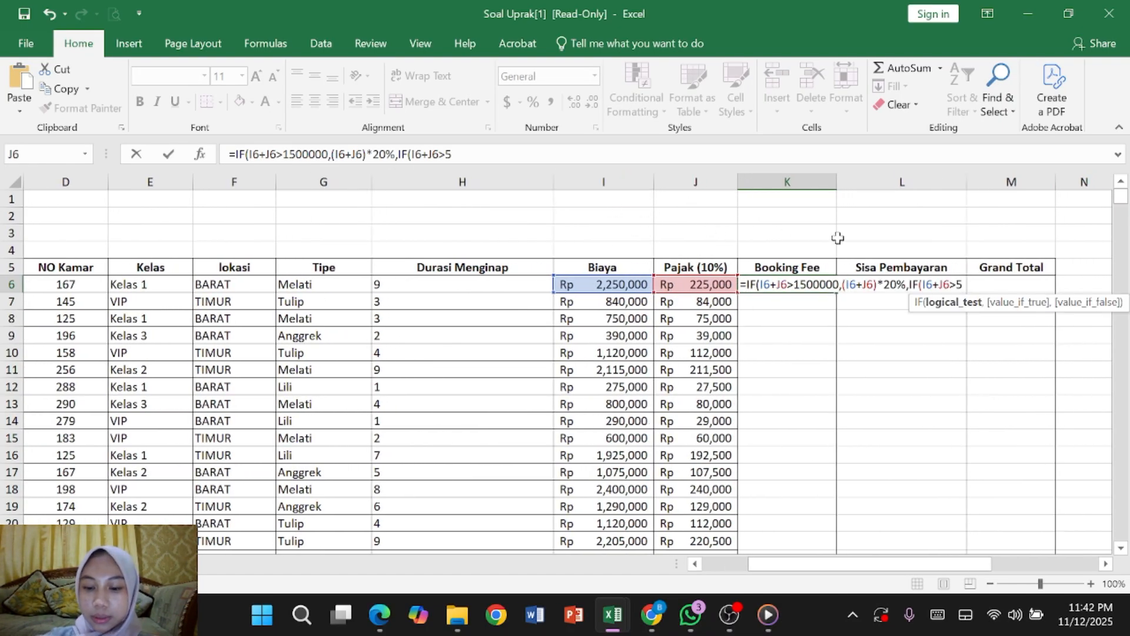
text(0000)
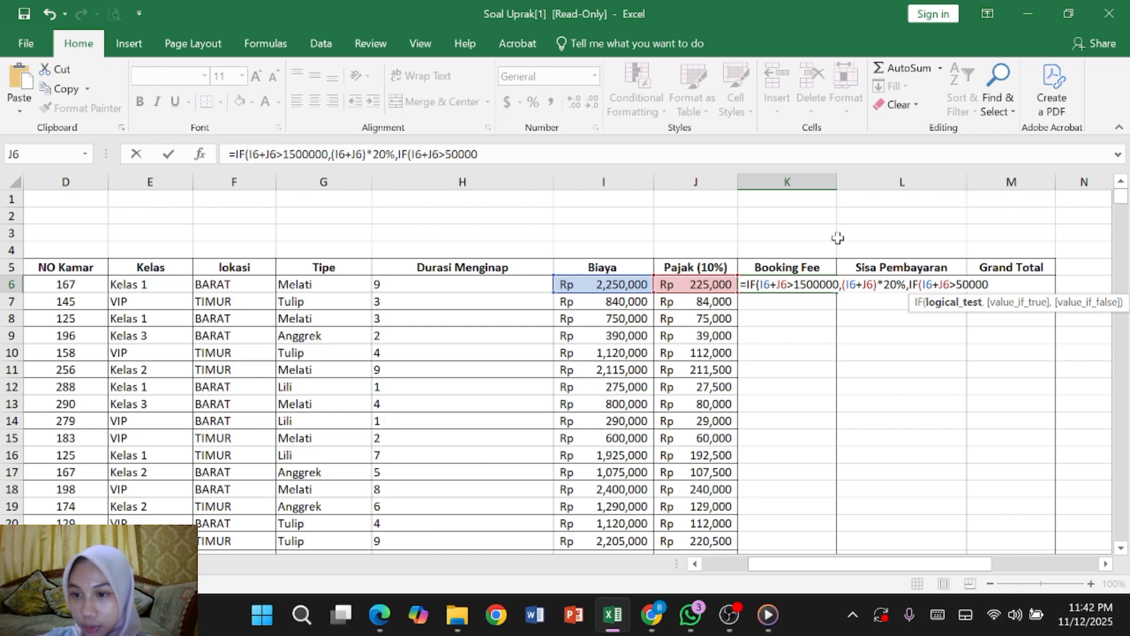
text(0)
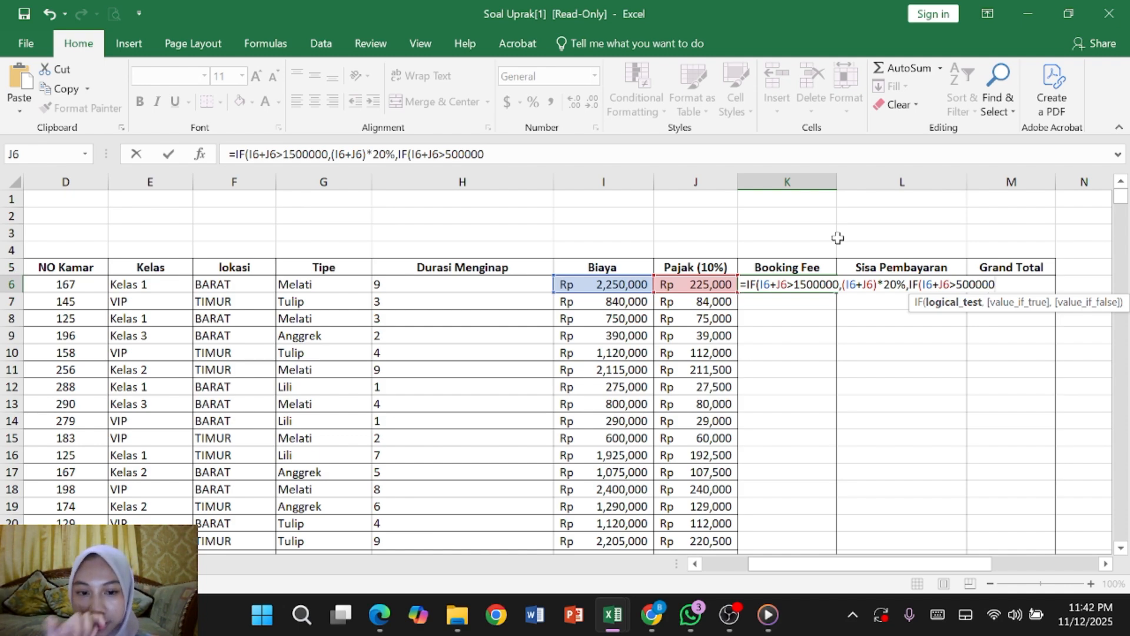
text(,)
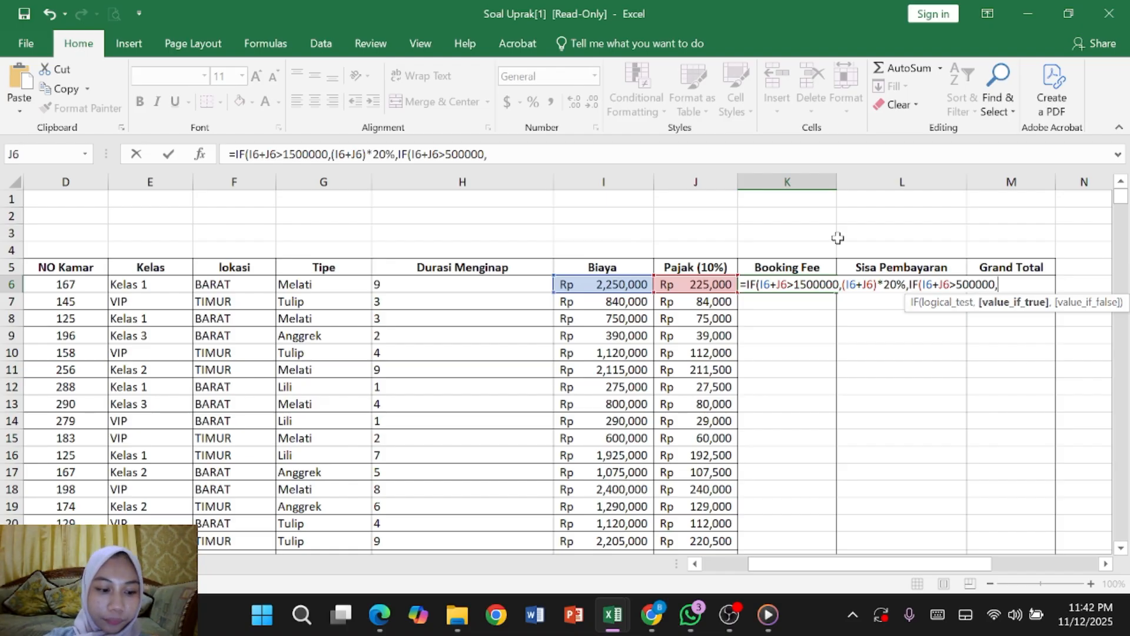
- Set the nested IF's value when true to (I6+J6)*10%
text(()
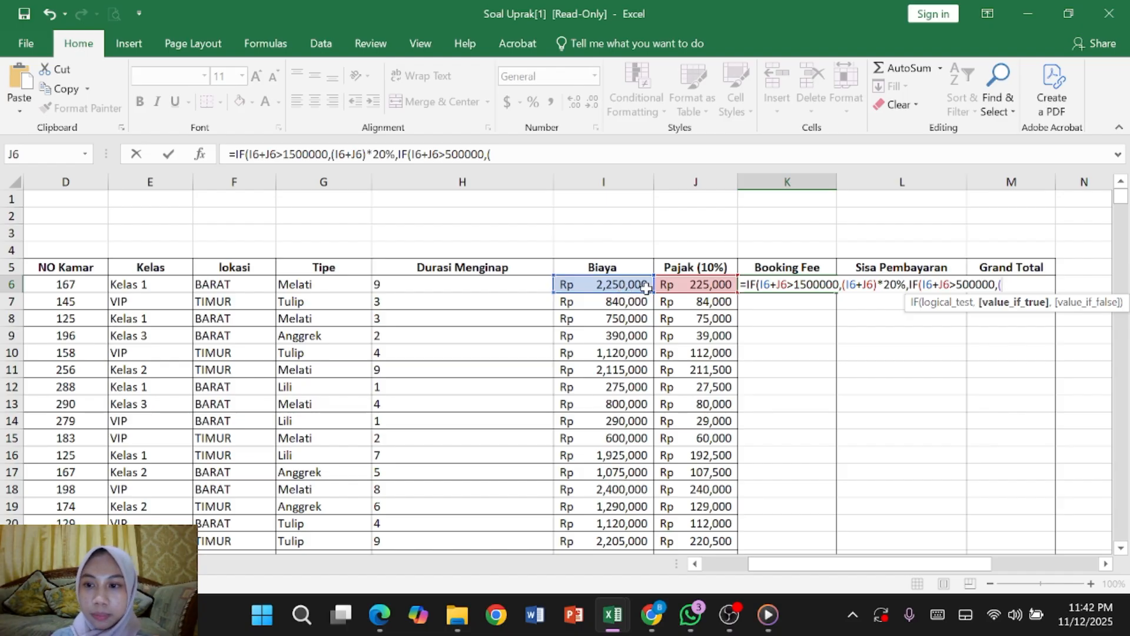
click(616, 284)
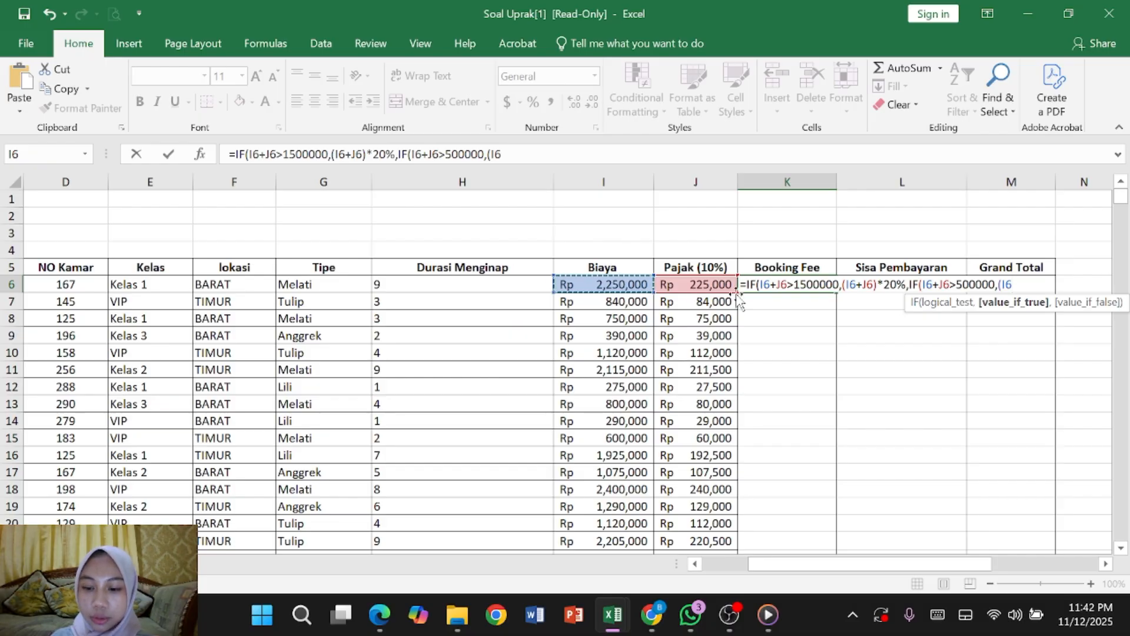
text(+)
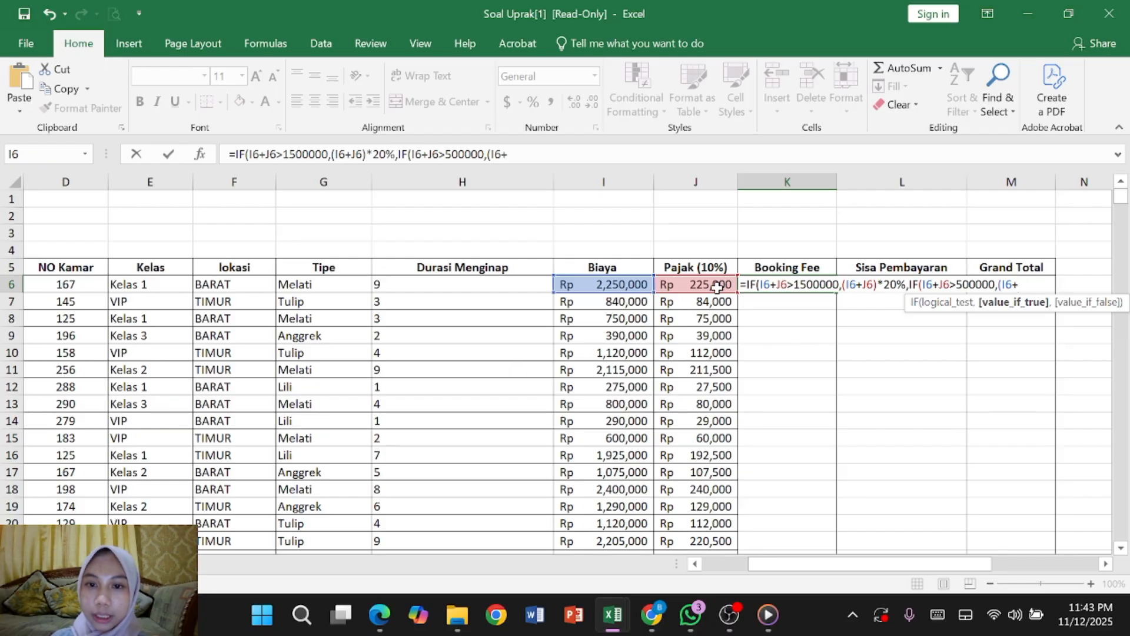
click(716, 287)
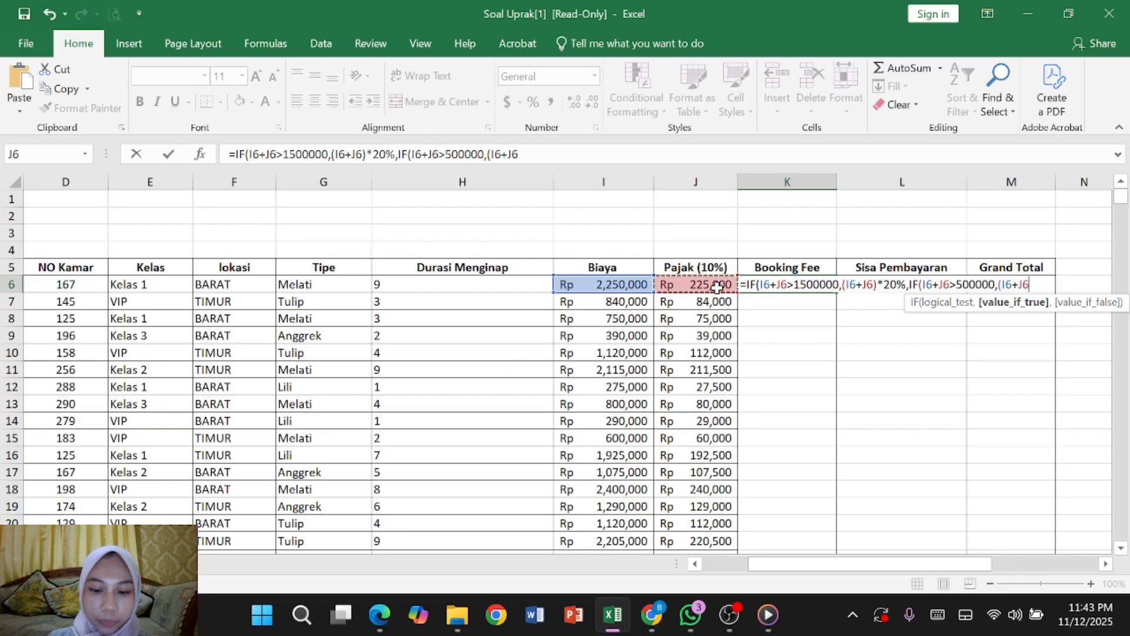
text())
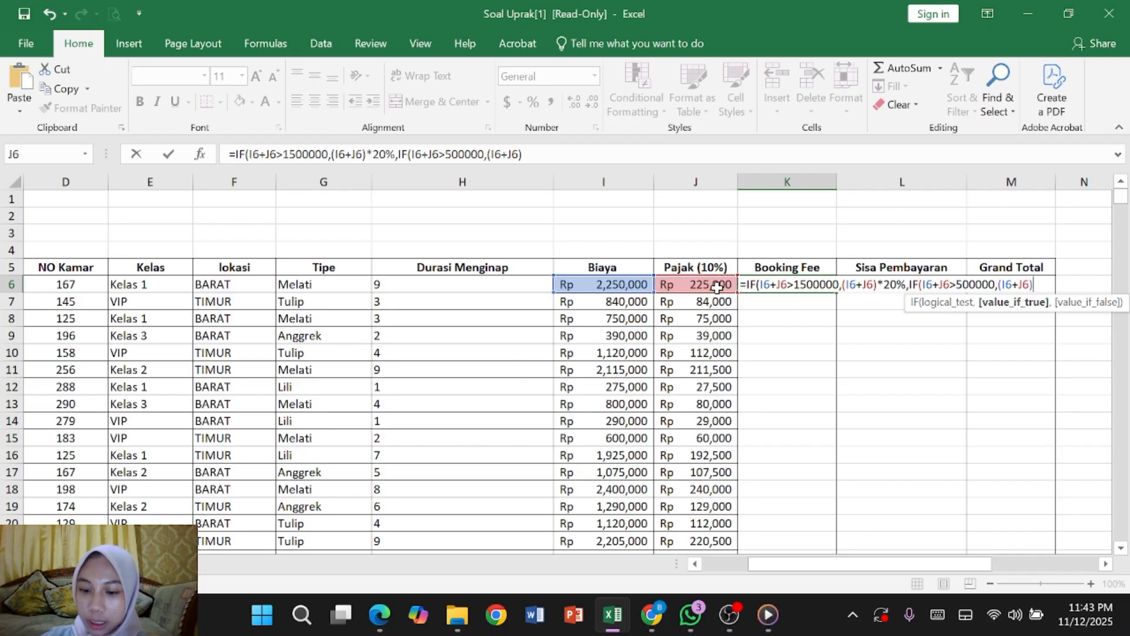
text(*)
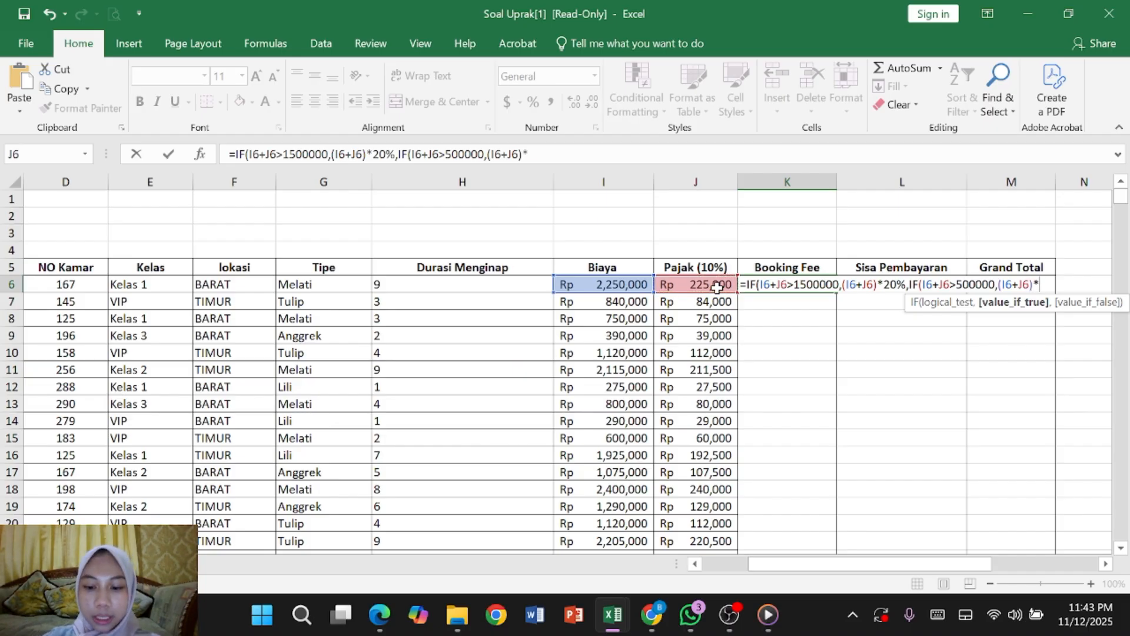
text(10)
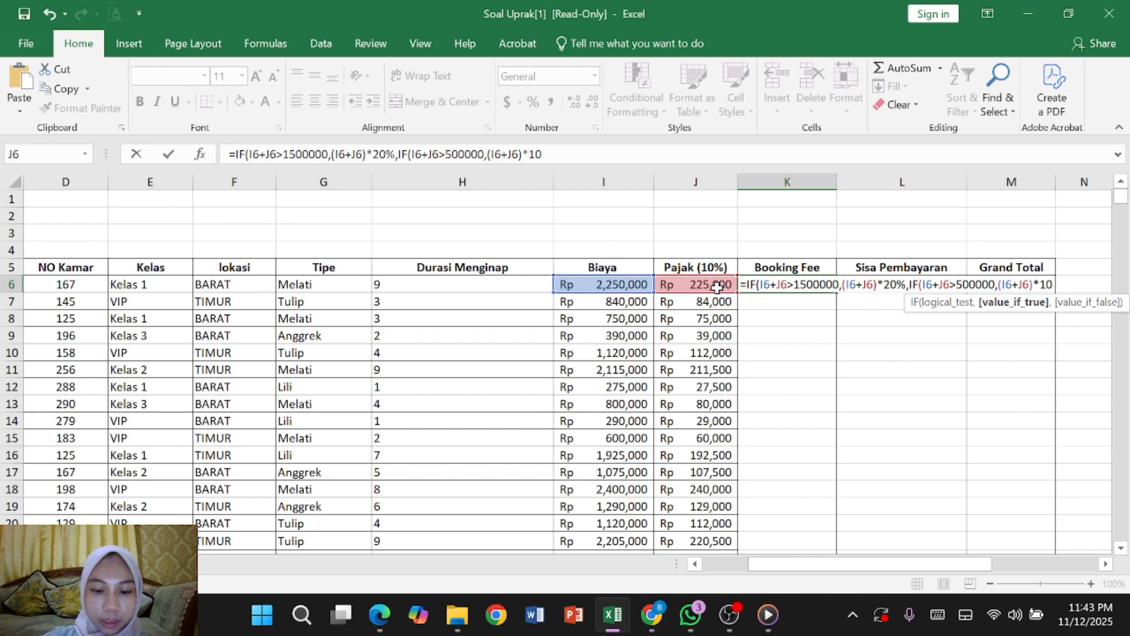
text(%)
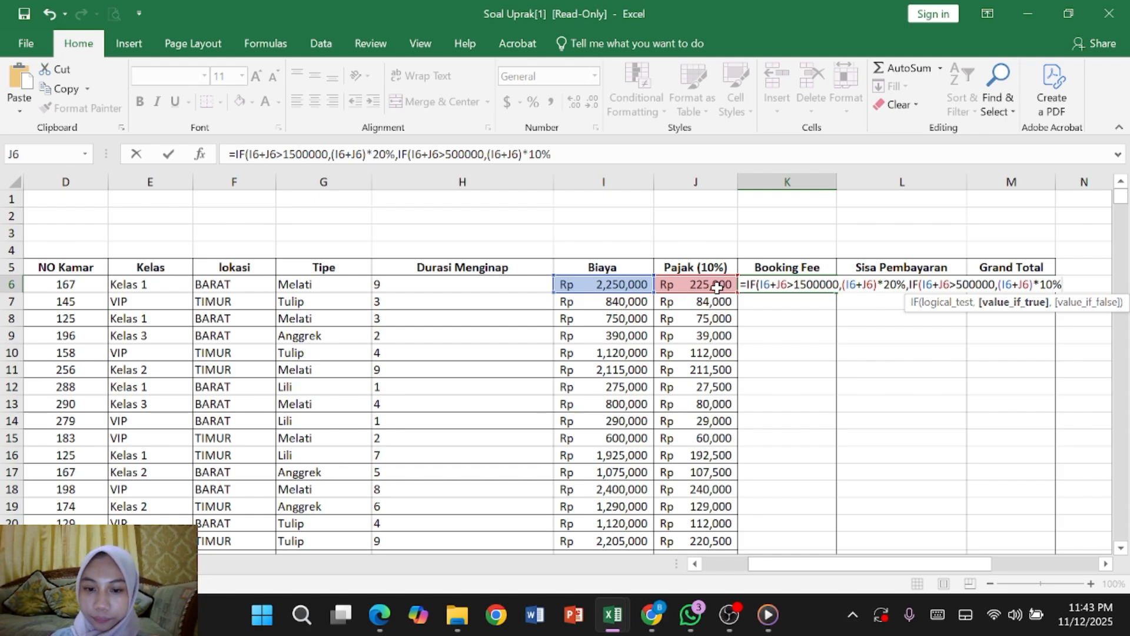
- Set the nested IF's value when false to 0, close both IF functions and commit the Booking Fee formula
text(,)
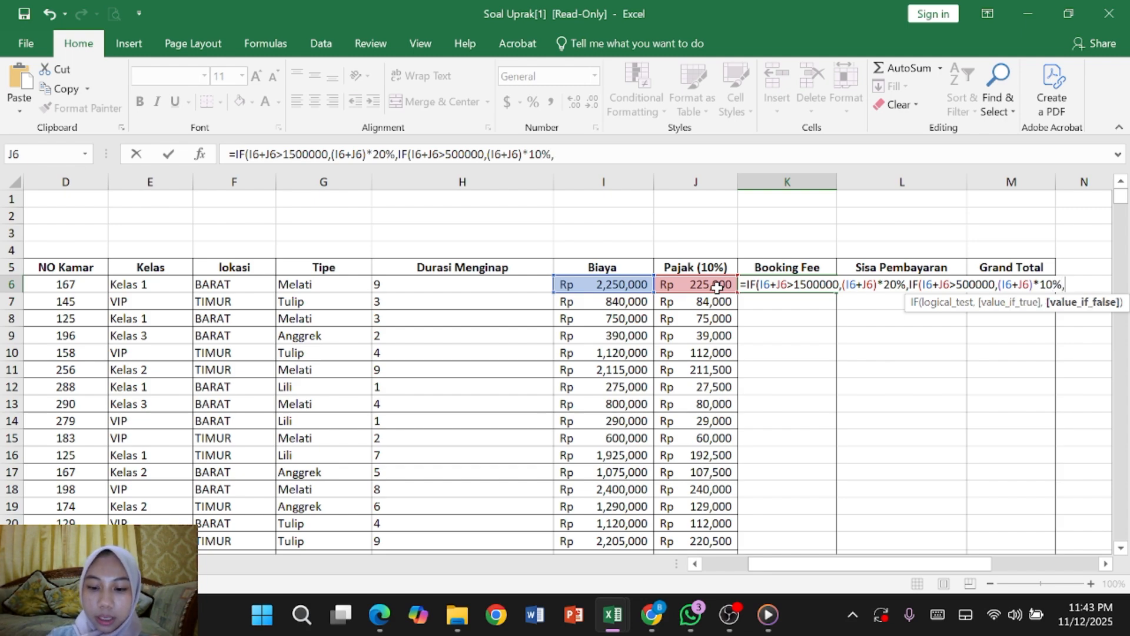
text(0)
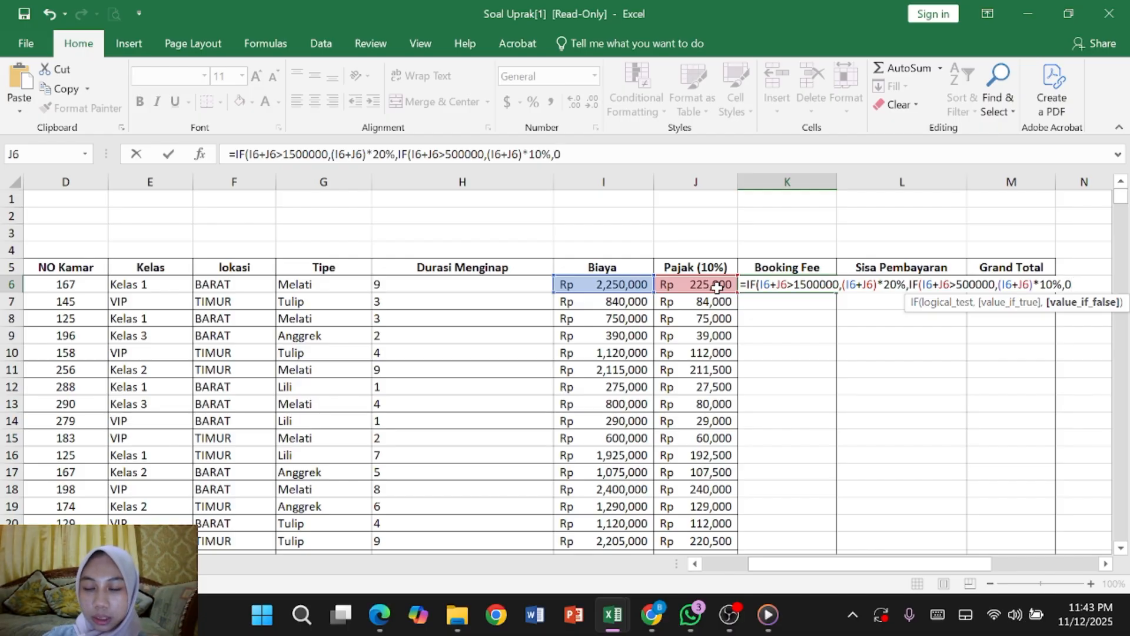
text())
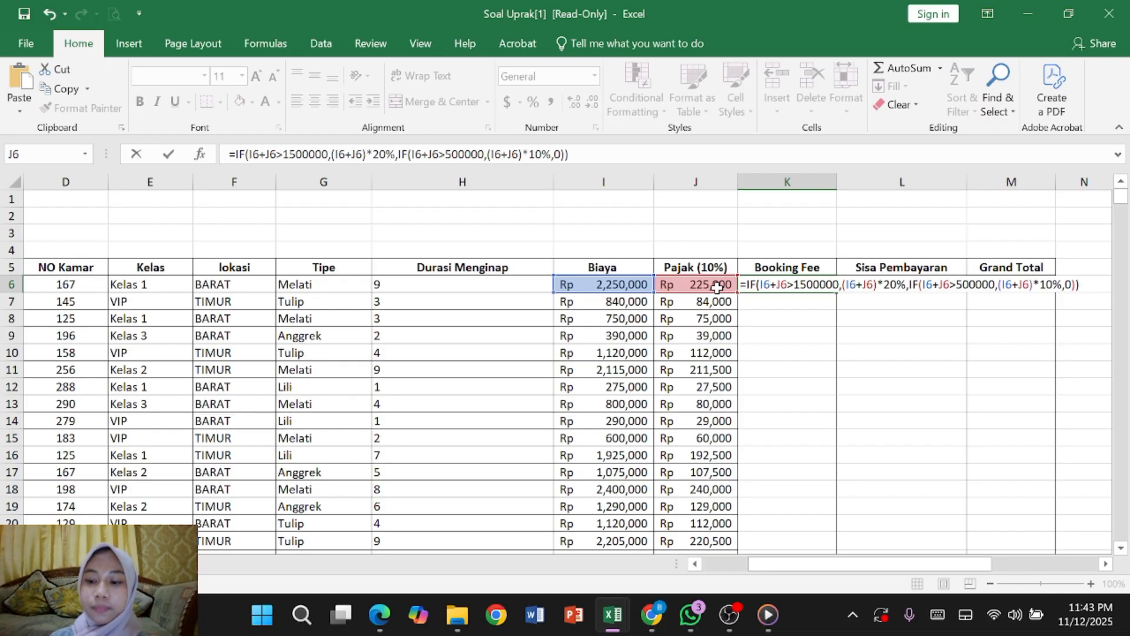
key(Return)
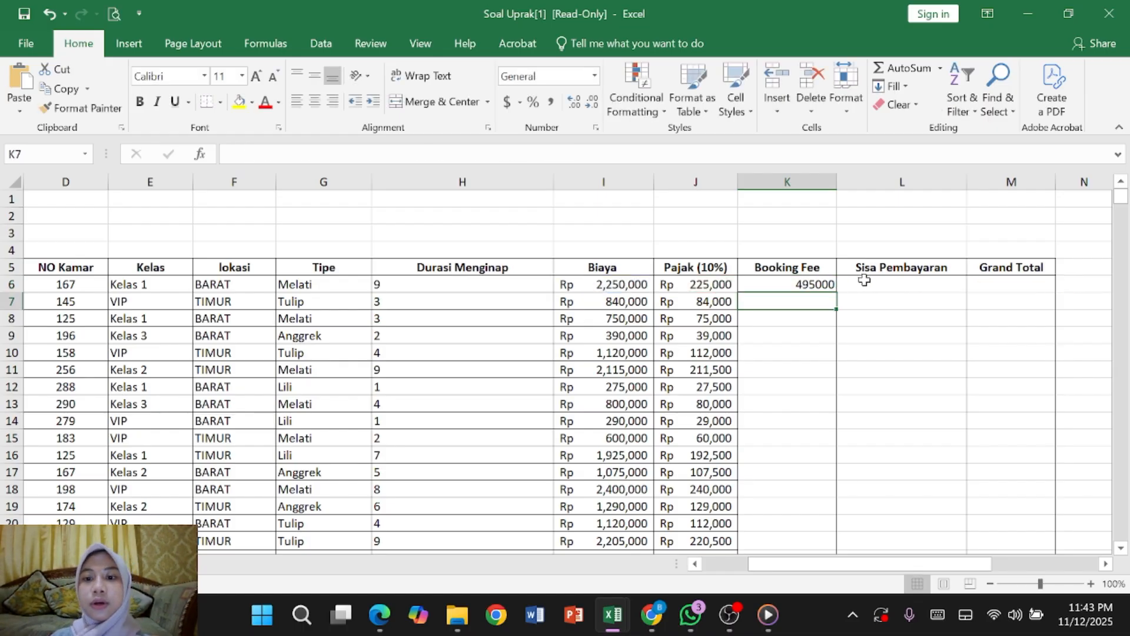
- Fill the Booking Fee formula from K6 down through K55, the table's last row
click(818, 287)
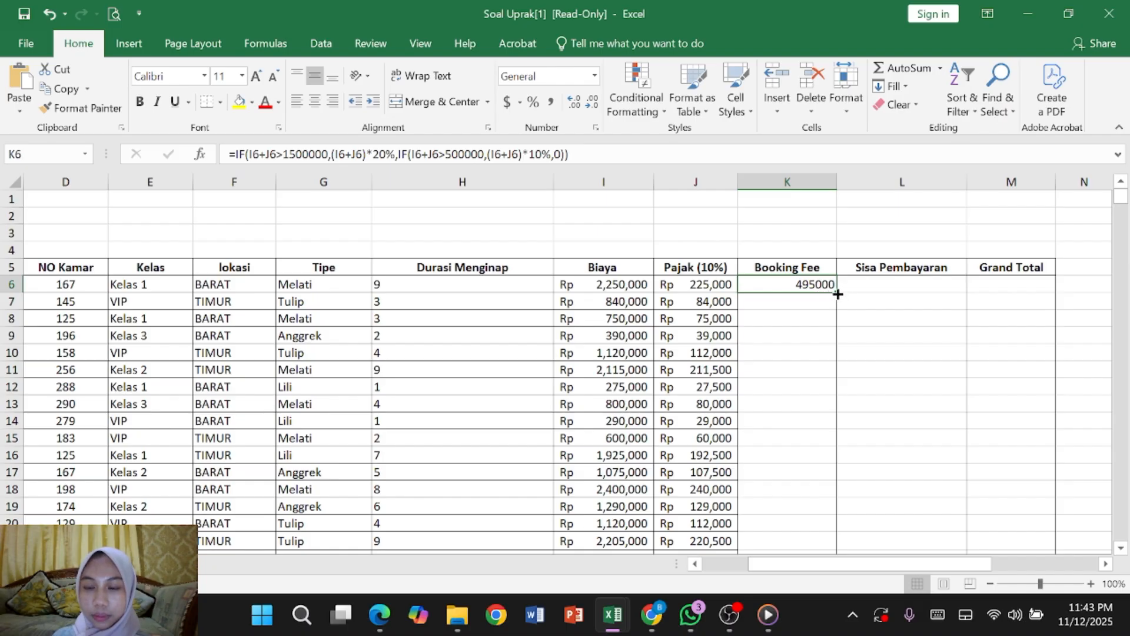
drag(838, 294, 836, 293)
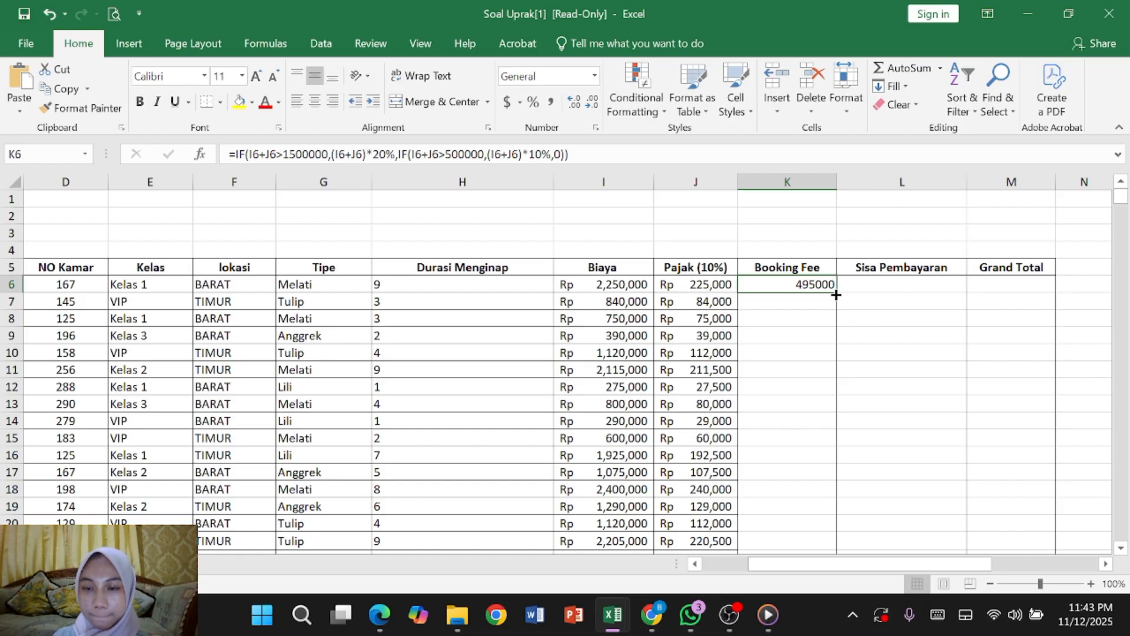
drag(836, 294, 924, 495)
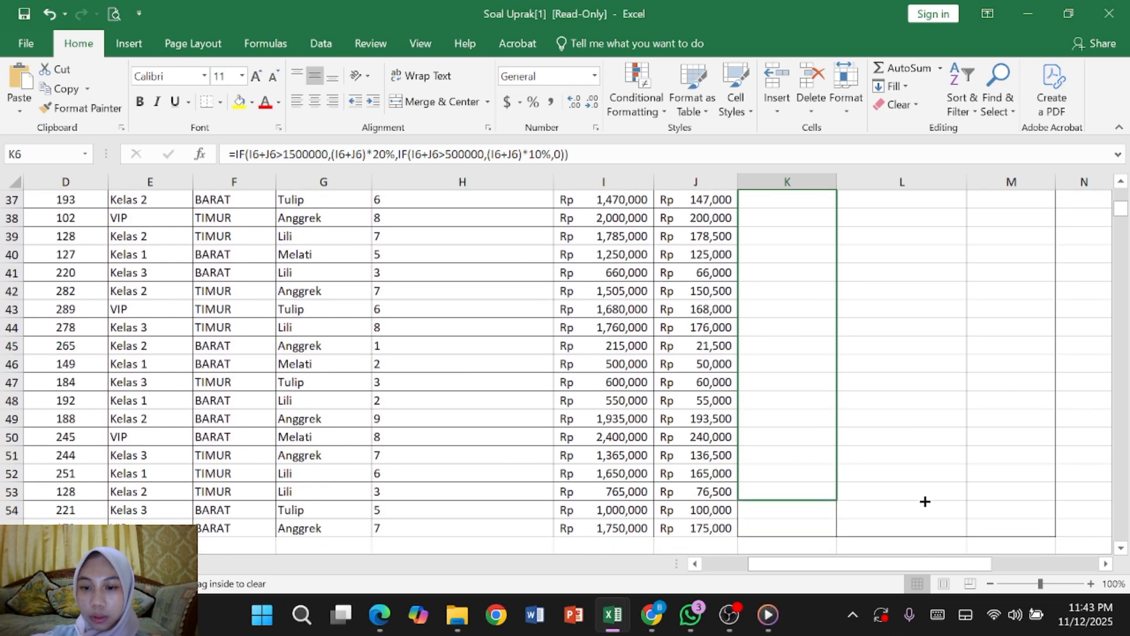
drag(925, 501, 924, 529)
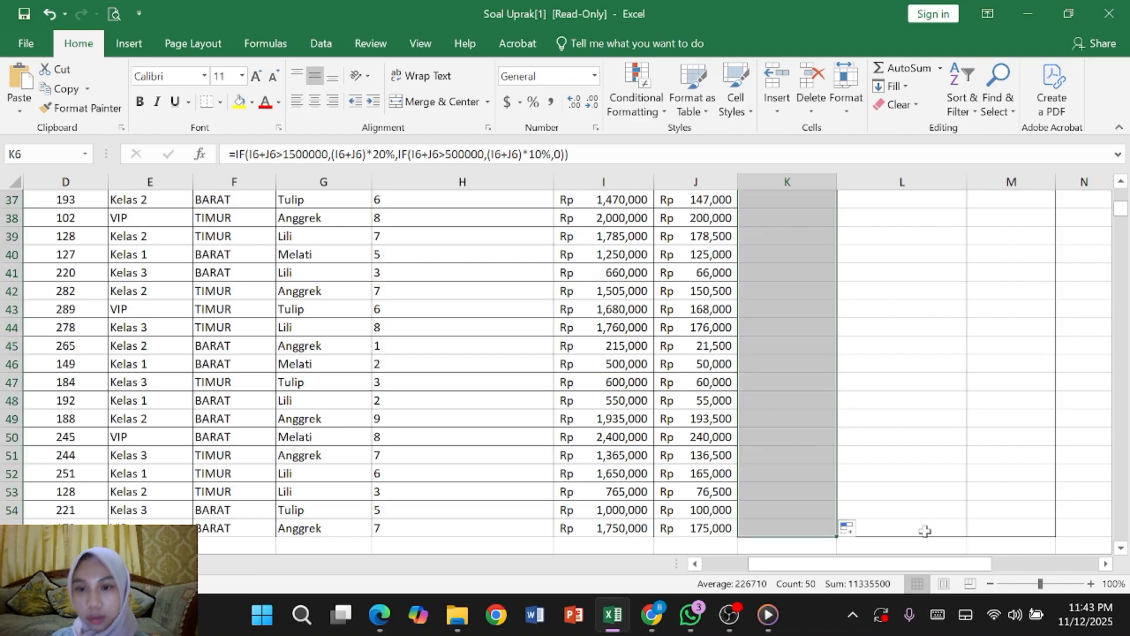
scroll(975, 361, up, 12)
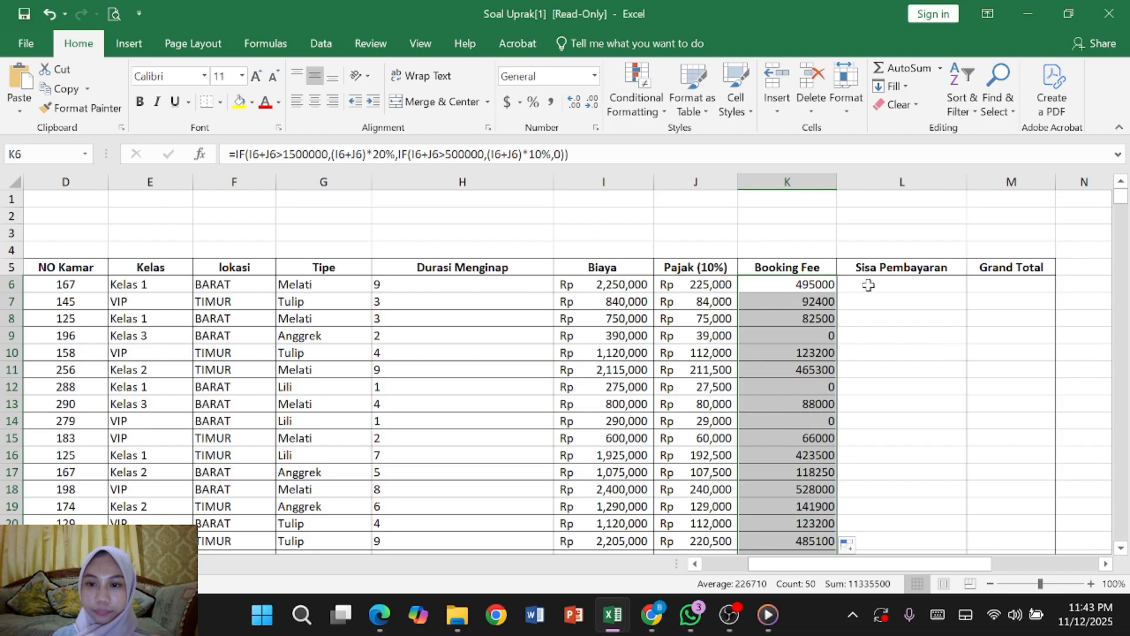
- Check the Sisa Pembayaran rule in the instructions below the table and start the formula in L6 with =I6
double_click(886, 287)
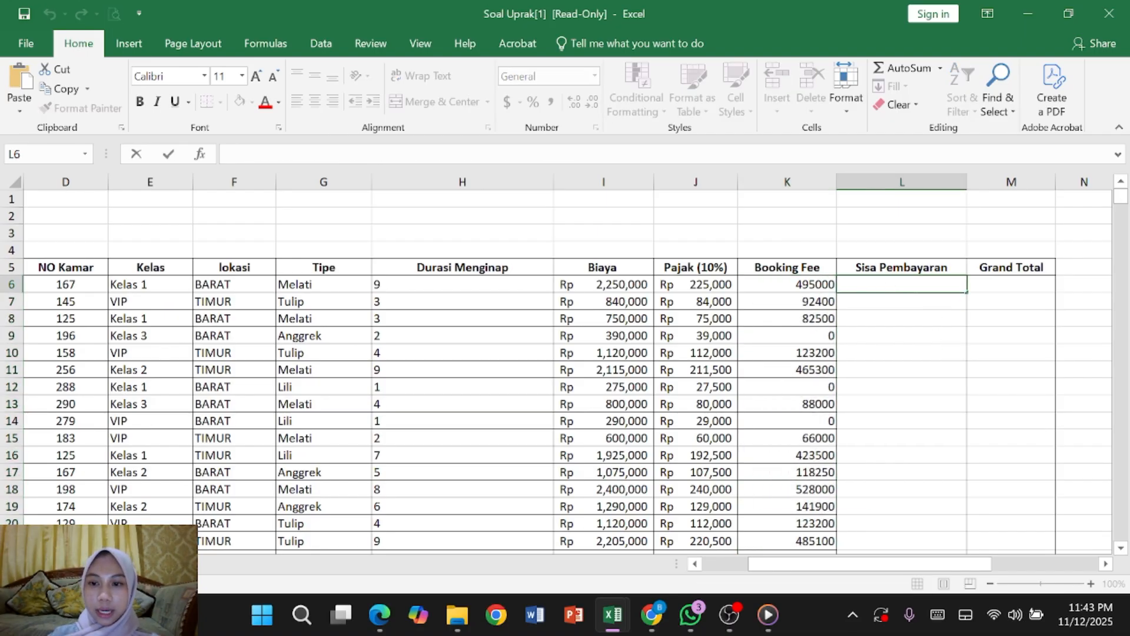
text(=)
scroll(886, 287, down, 16)
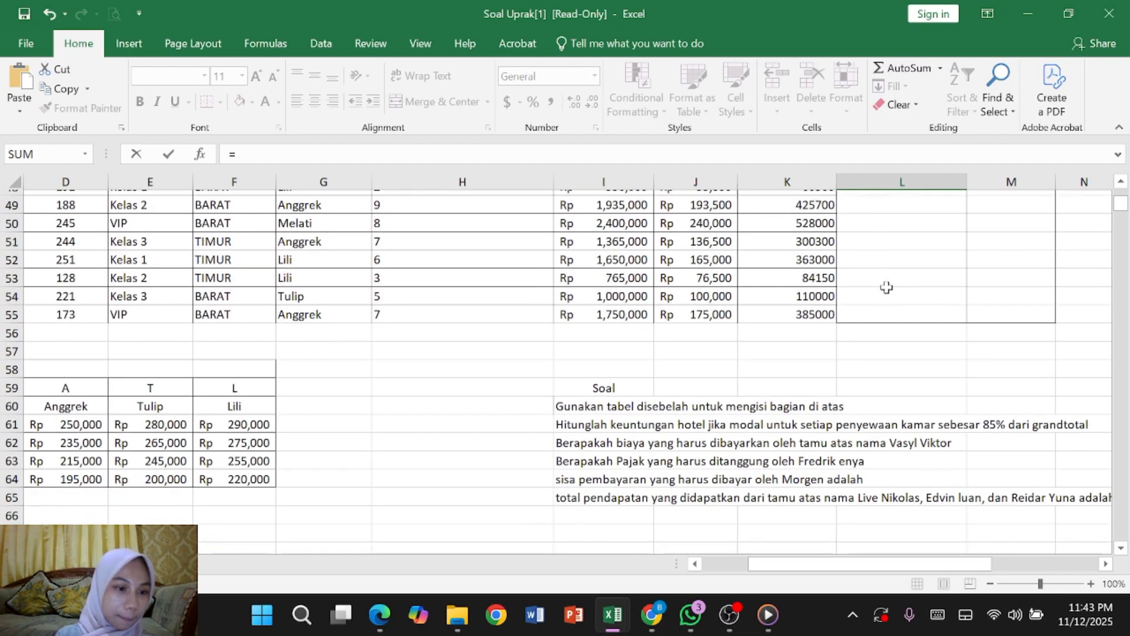
scroll(886, 287, down, 6)
scroll(886, 287, left, 2)
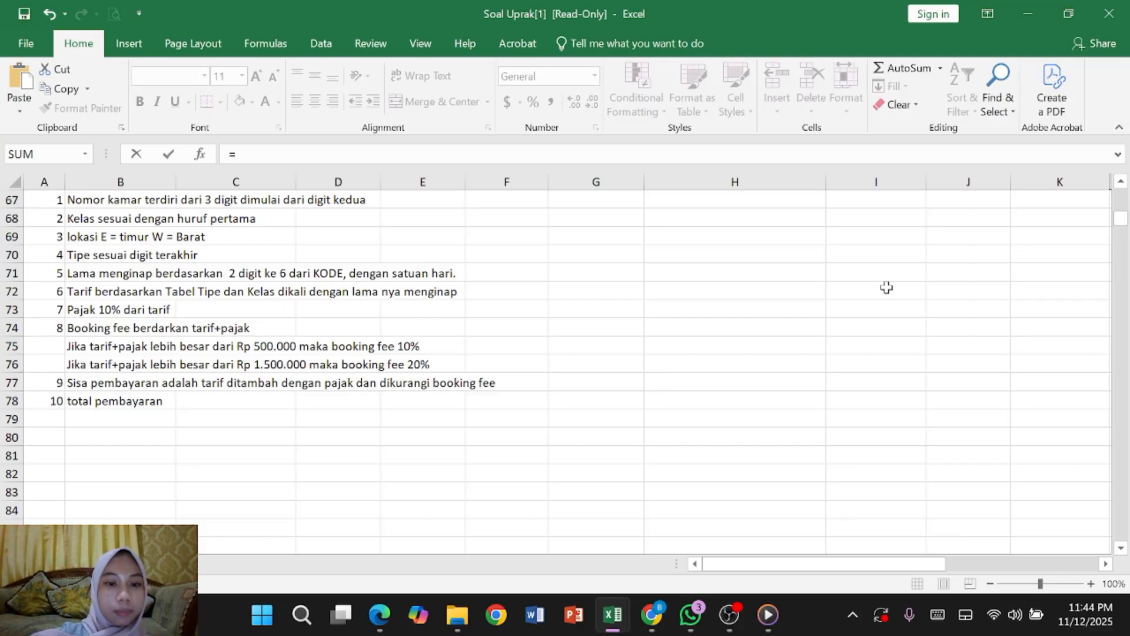
scroll(886, 287, up, 20)
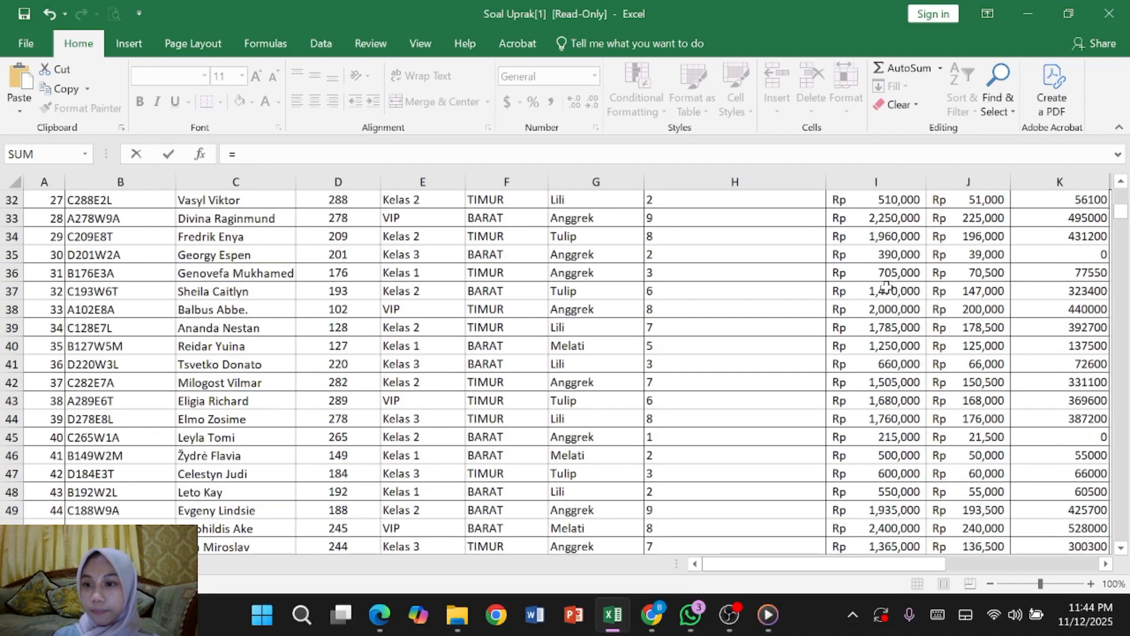
scroll(887, 287, right, 4)
scroll(887, 288, up, 5)
scroll(886, 287, right, 1)
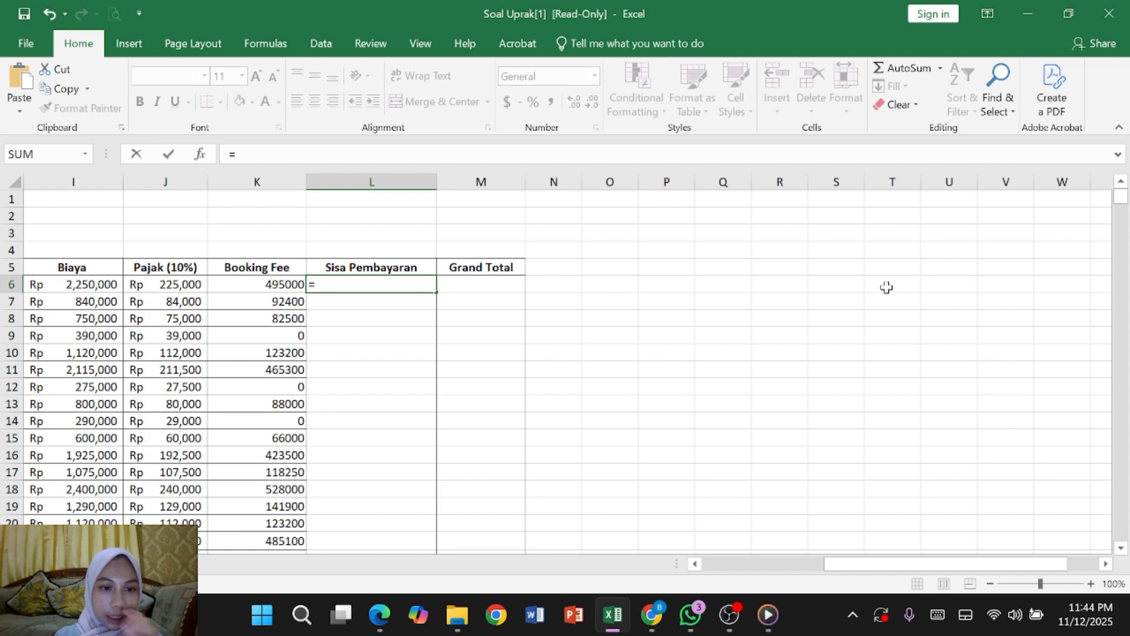
scroll(648, 282, left, 2)
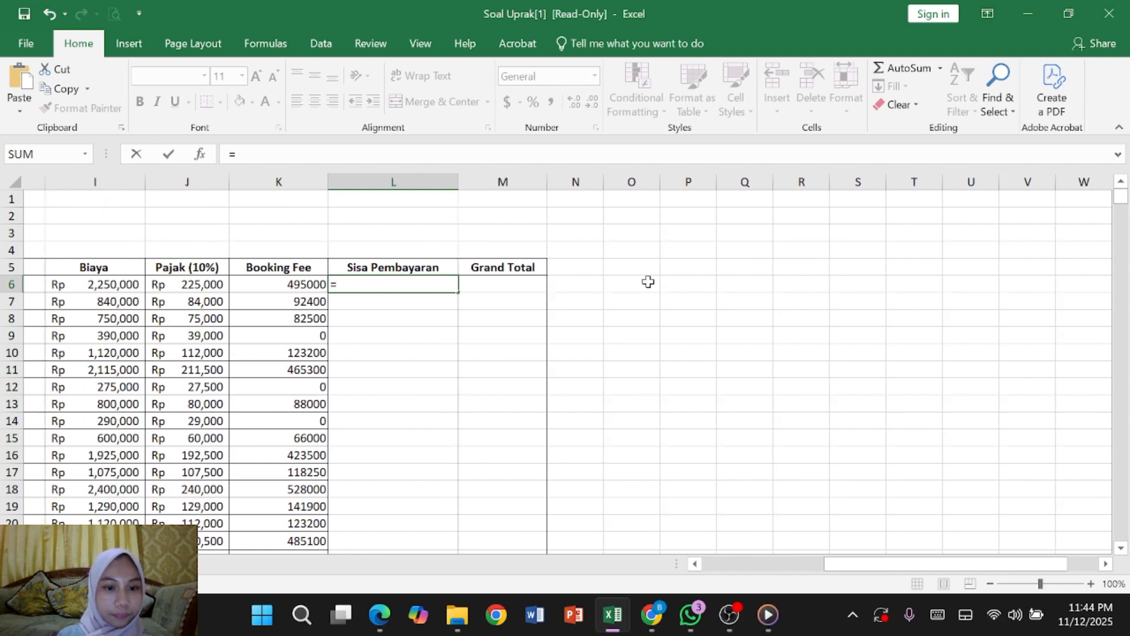
scroll(648, 282, left, 2)
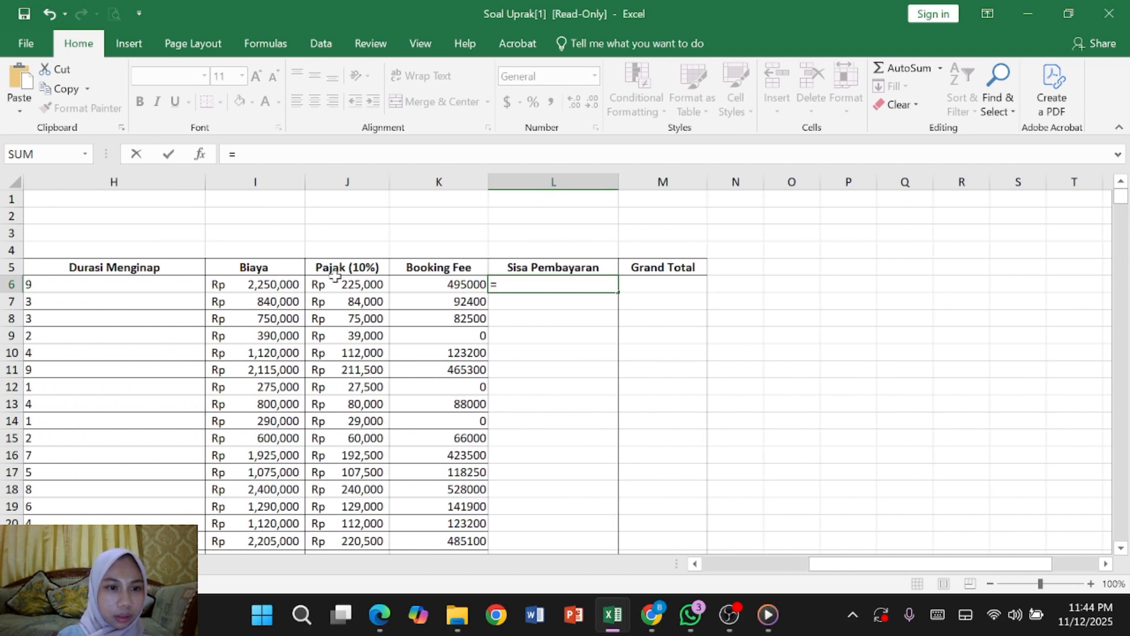
click(289, 281)
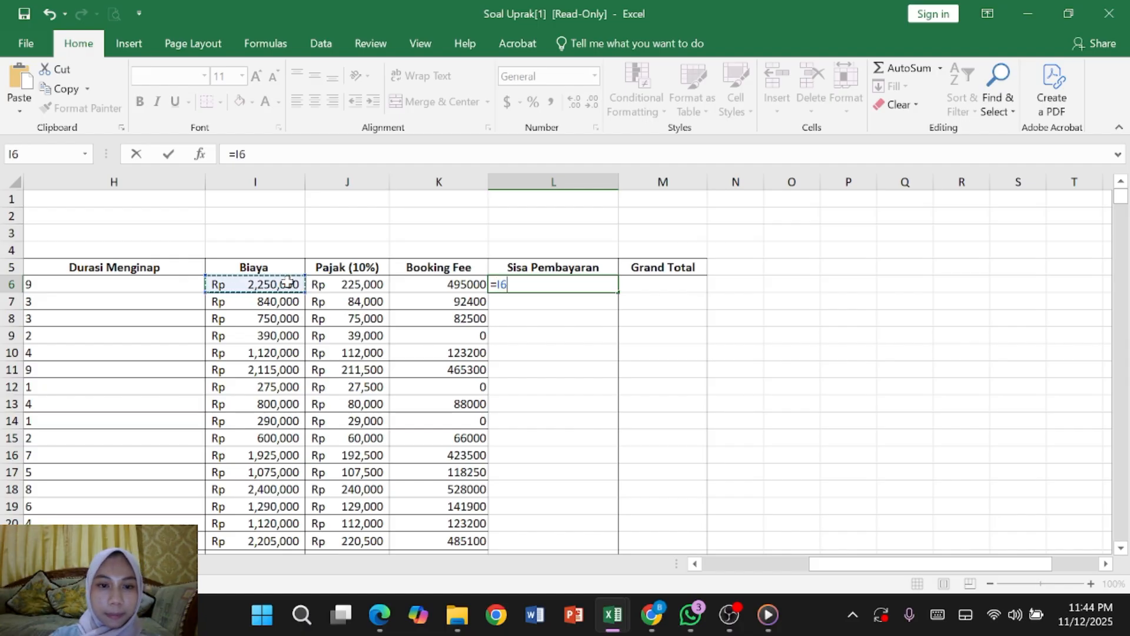
- Complete the Sisa Pembayaran formula in L6 as =I6+J6-K6, following instruction 9, and commit it
text(+)
scroll(287, 282, down, 20)
scroll(287, 282, left, 5)
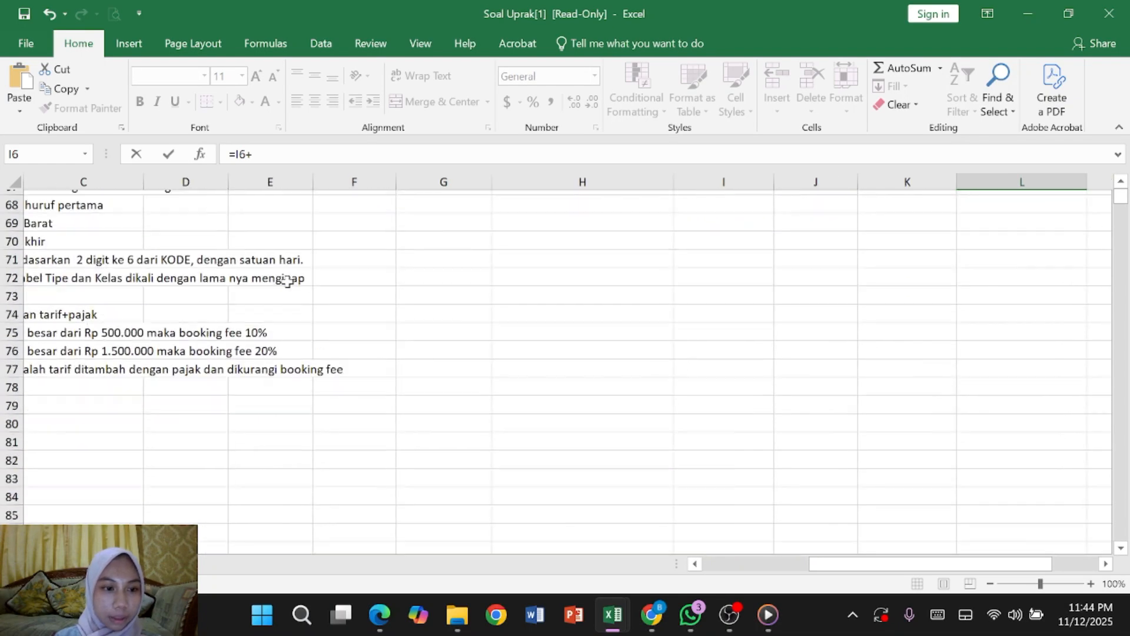
scroll(287, 281, left, 2)
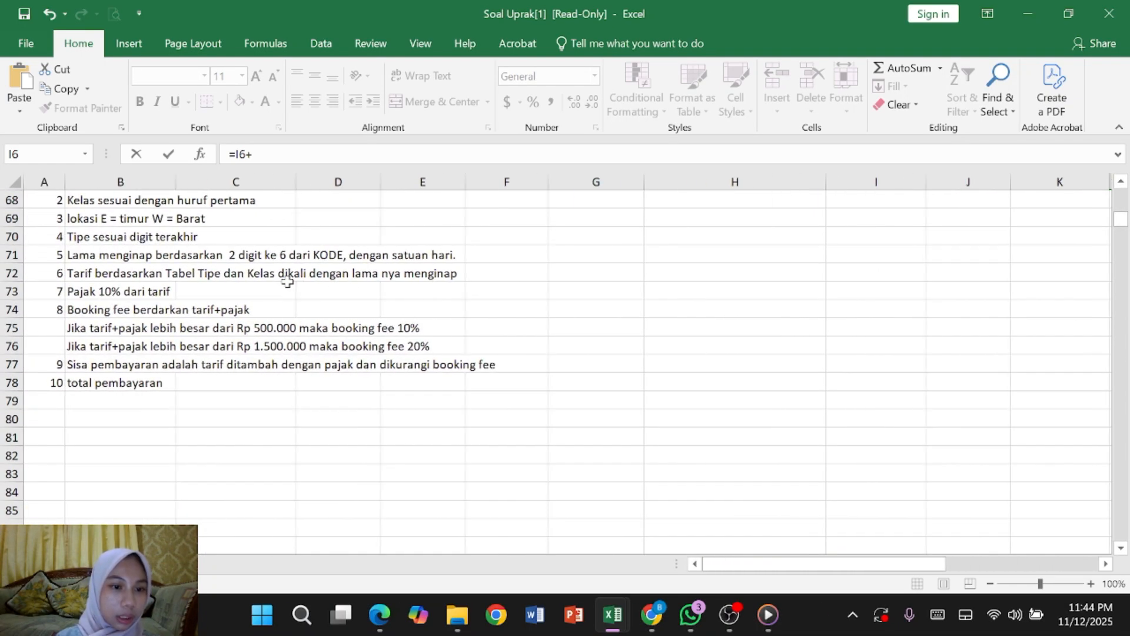
scroll(287, 281, down, 1)
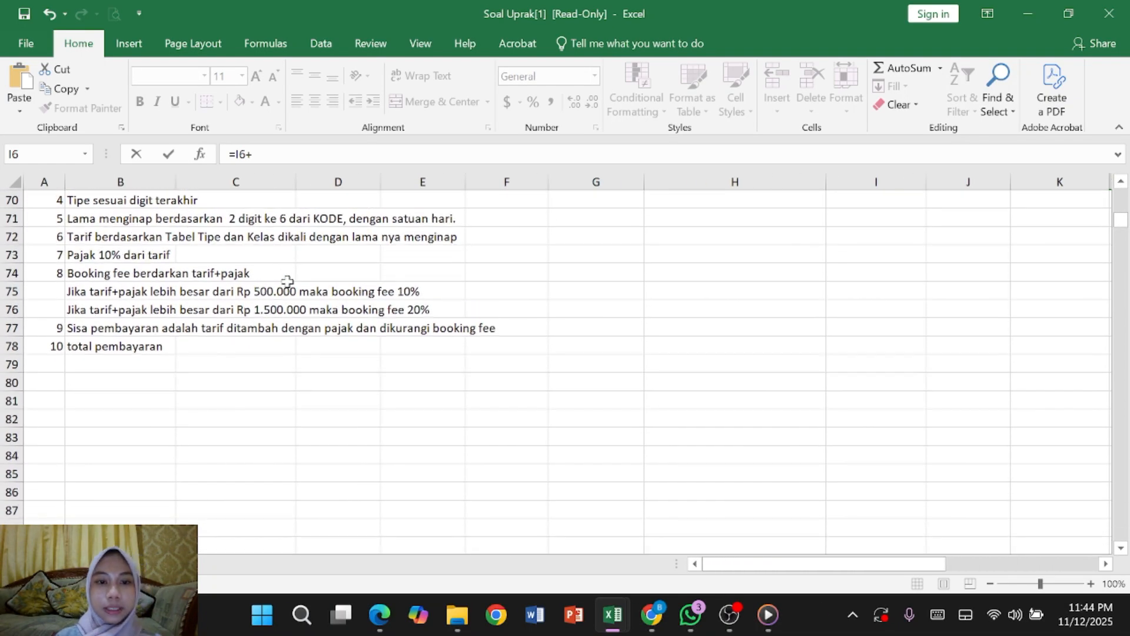
scroll(288, 282, up, 20)
scroll(287, 281, right, 4)
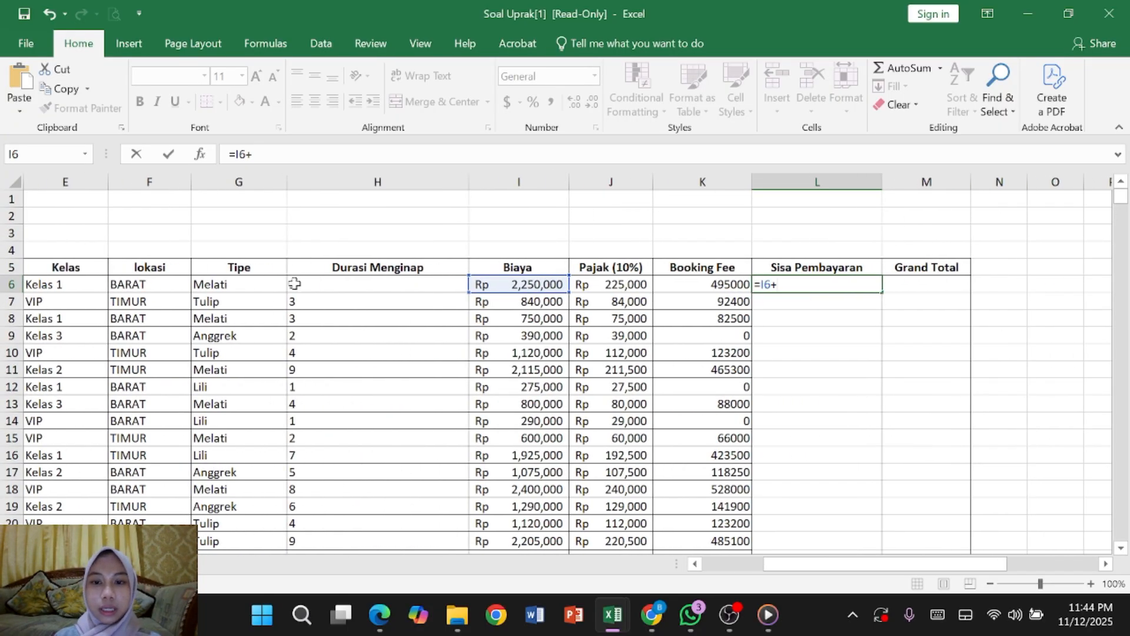
click(614, 286)
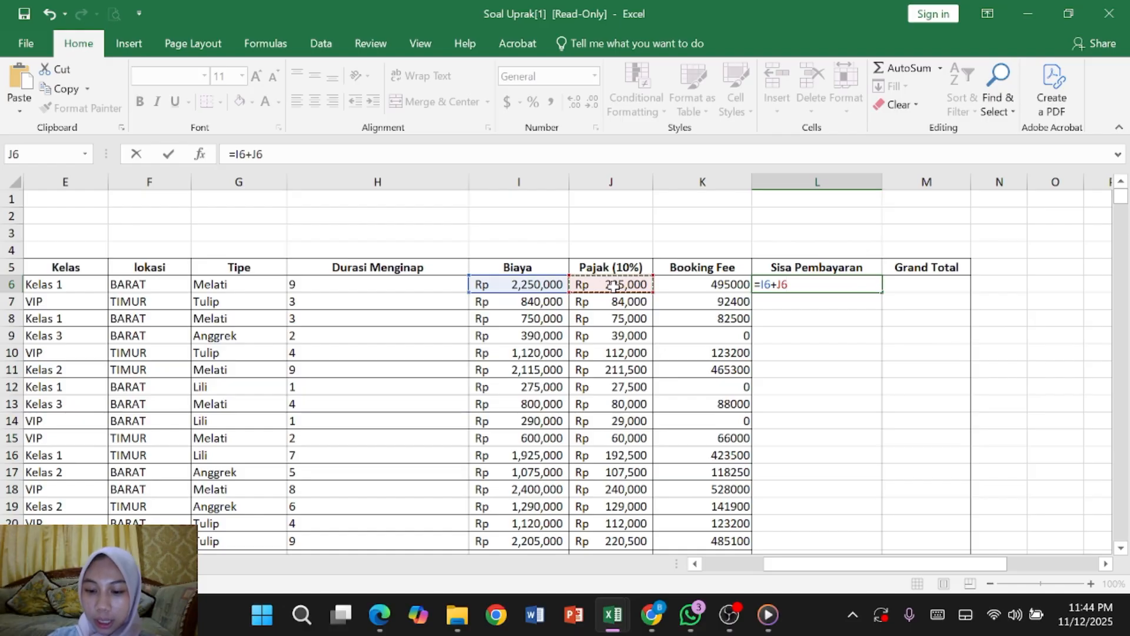
text(-)
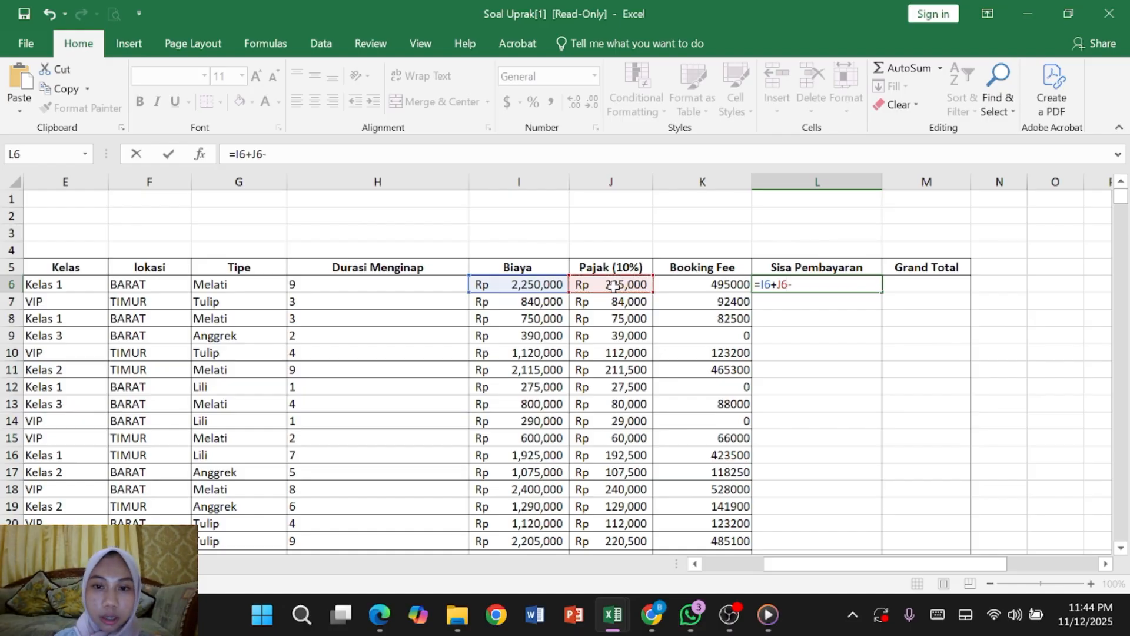
click(716, 284)
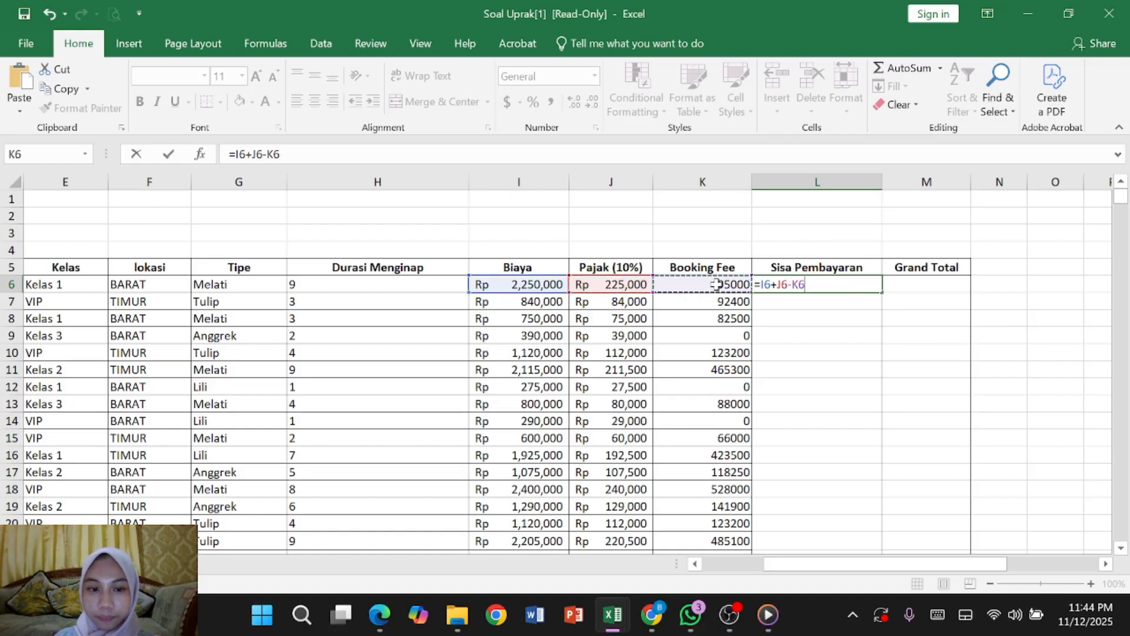
key(Return)
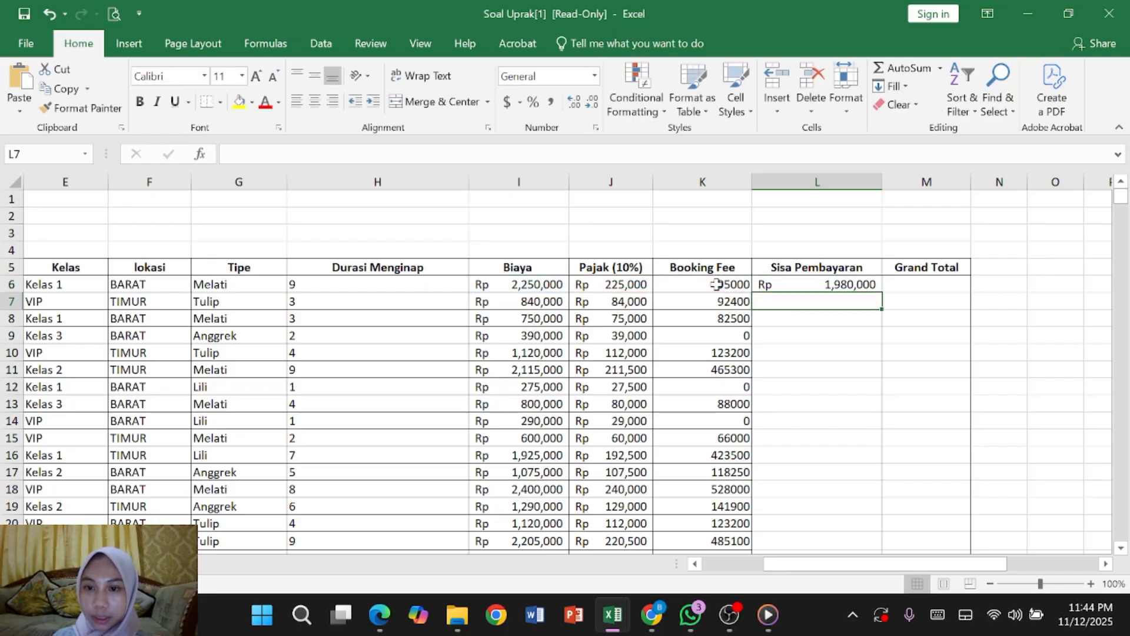
- Fill the Sisa Pembayaran formula from L6 down through L55, the table's last row
click(864, 285)
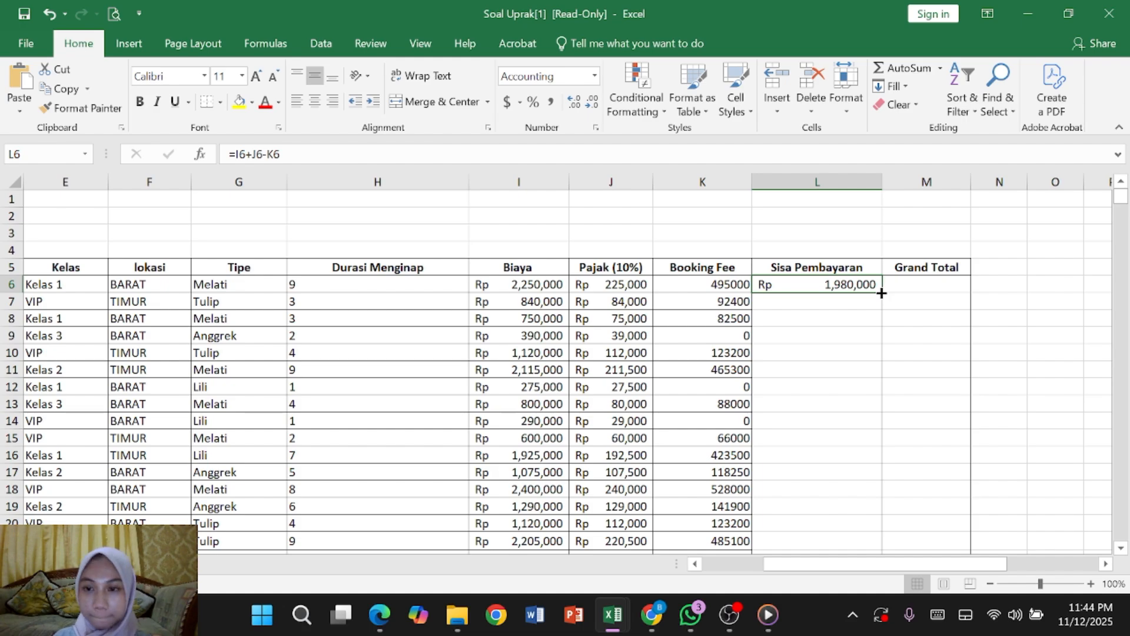
drag(881, 293, 904, 497)
scroll(923, 316, up, 3)
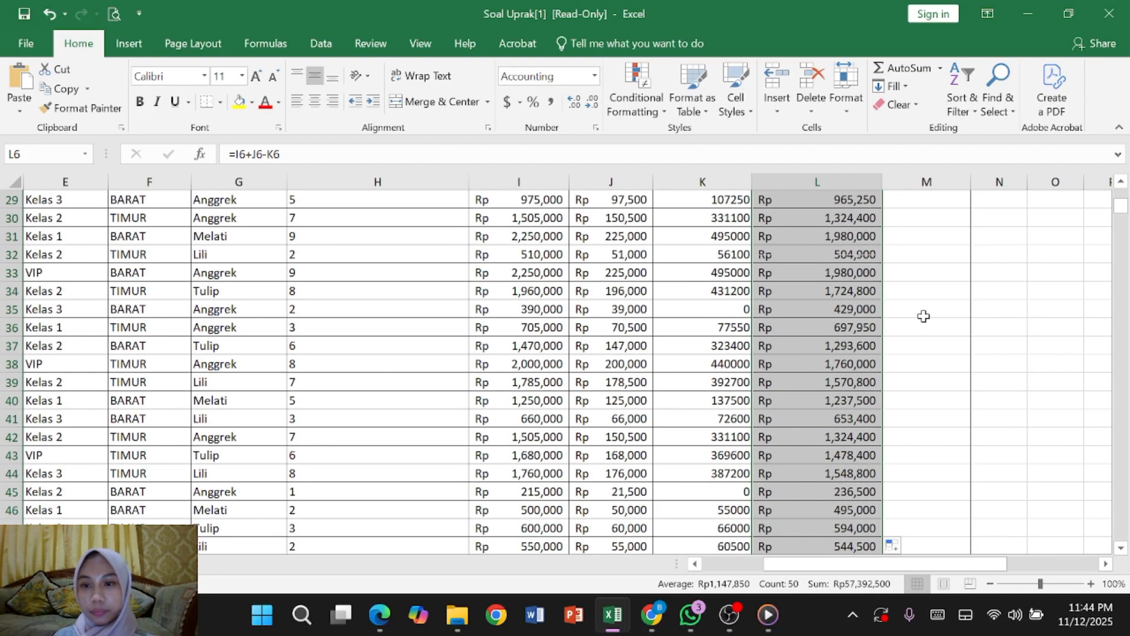
scroll(923, 316, up, 9)
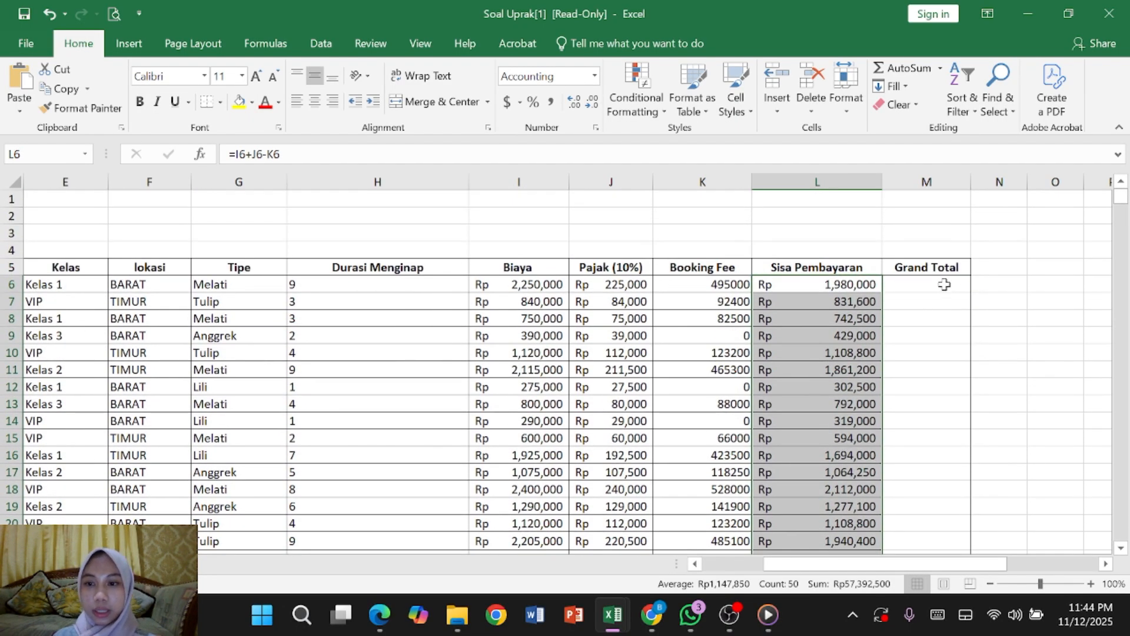
- Check instruction 10 on total pembayaran and enter the Grand Total formula =I6+J6 in M6
click(942, 285)
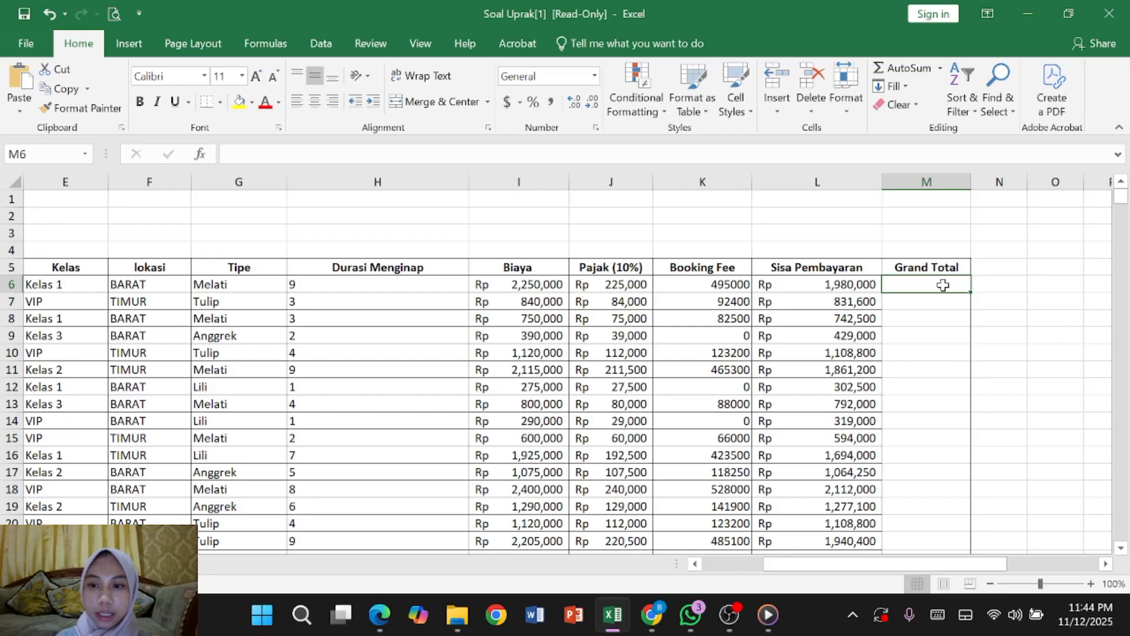
key(F2)
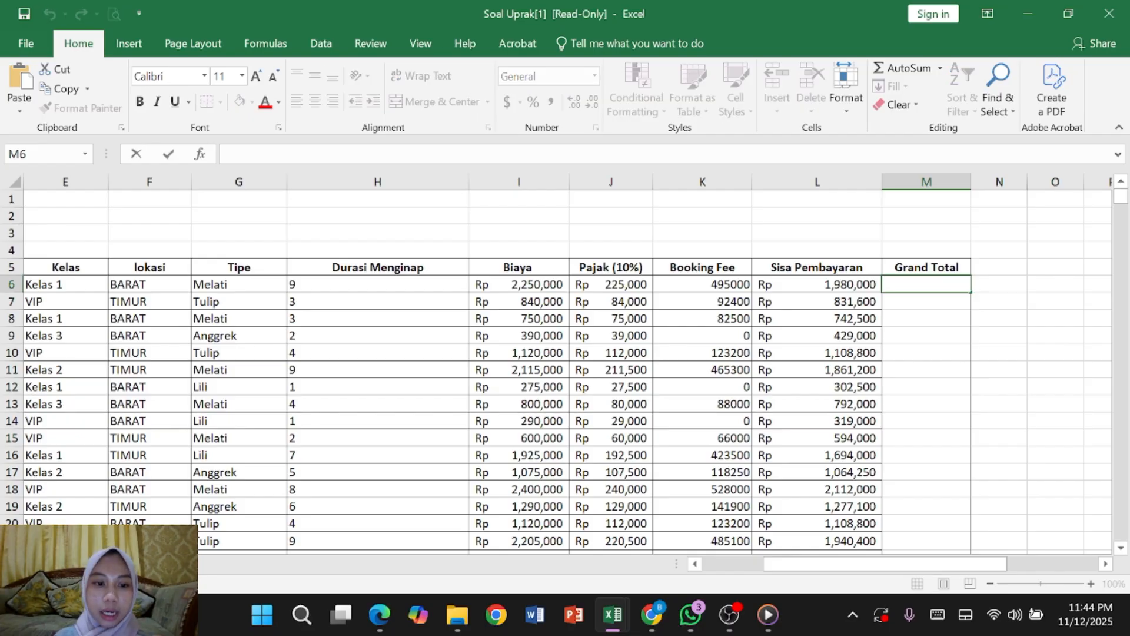
scroll(943, 285, down, 20)
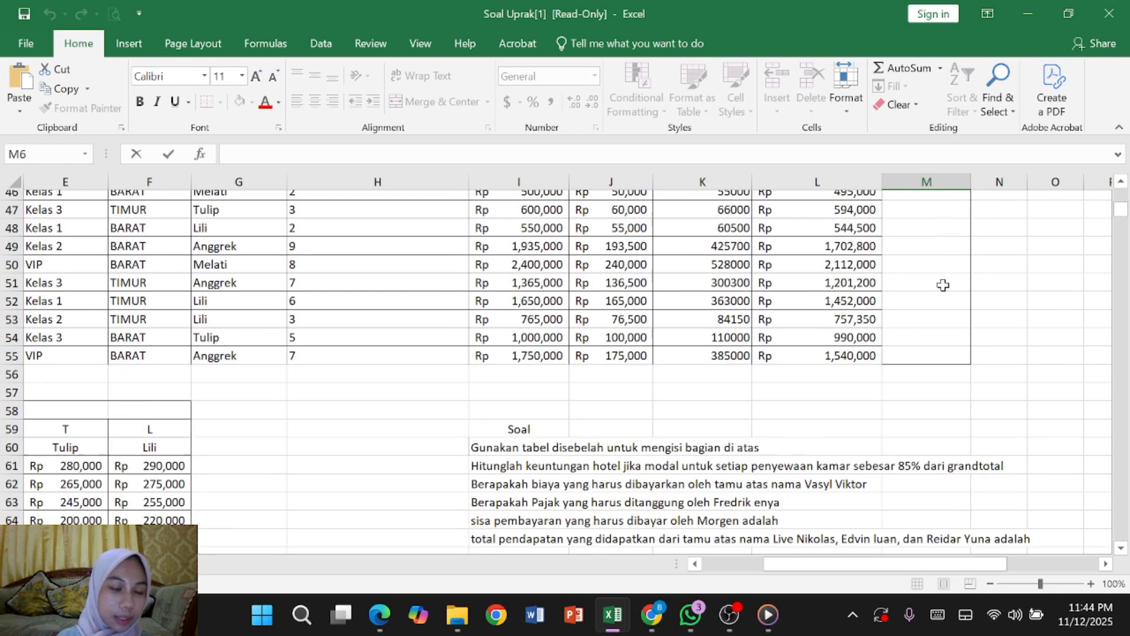
scroll(943, 285, down, 4)
scroll(943, 285, left, 3)
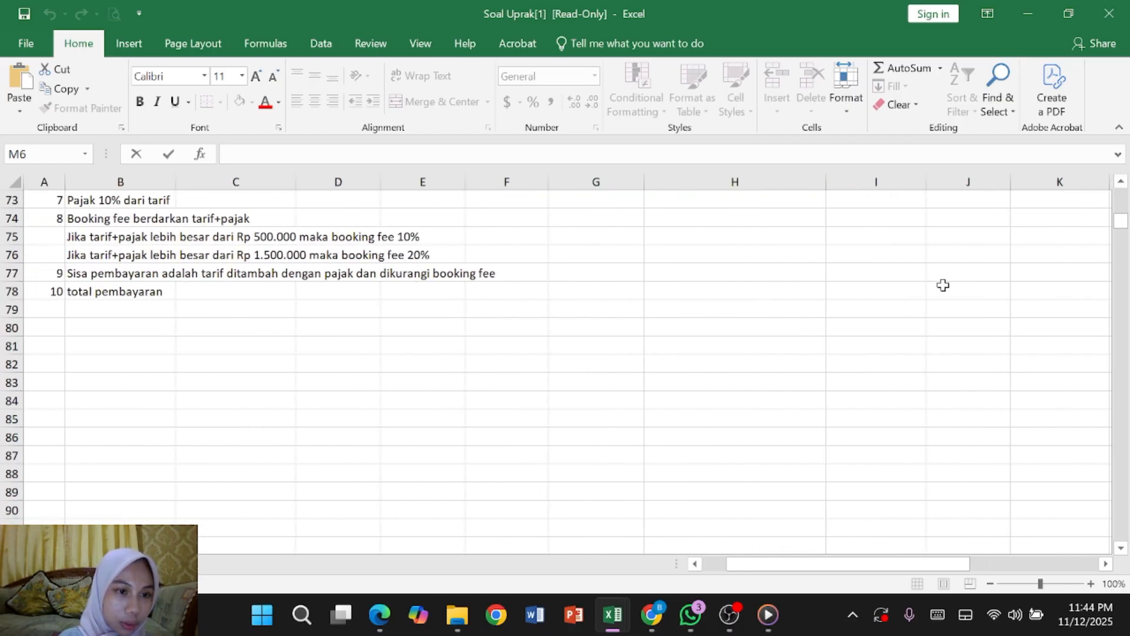
scroll(943, 285, up, 1)
scroll(943, 285, up, 20)
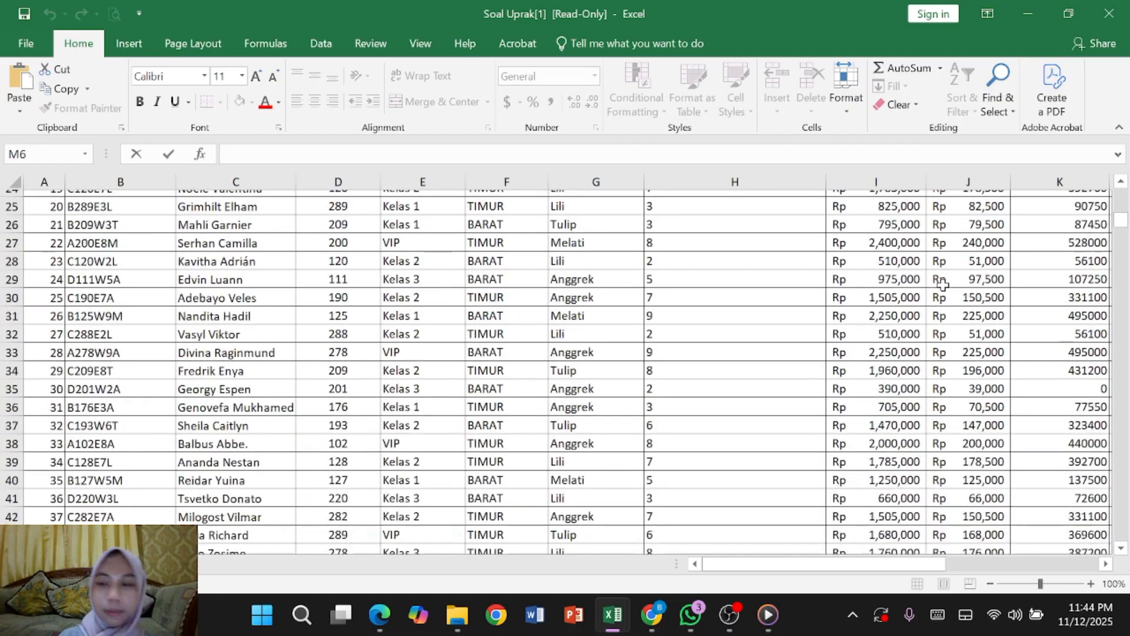
scroll(943, 285, right, 5)
scroll(943, 285, up, 3)
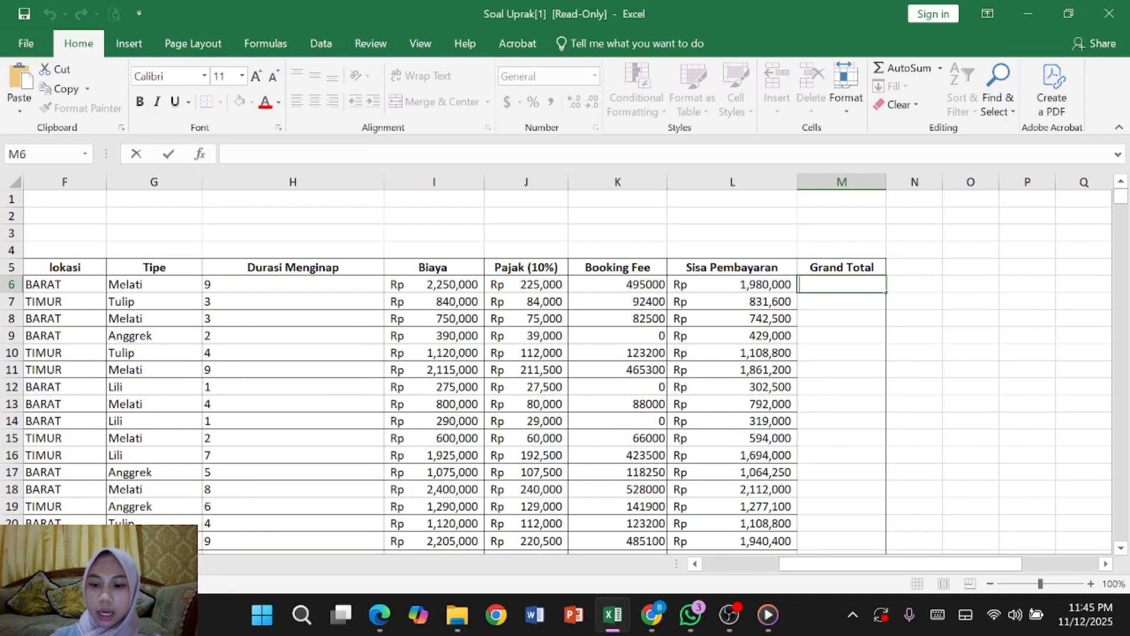
text(=)
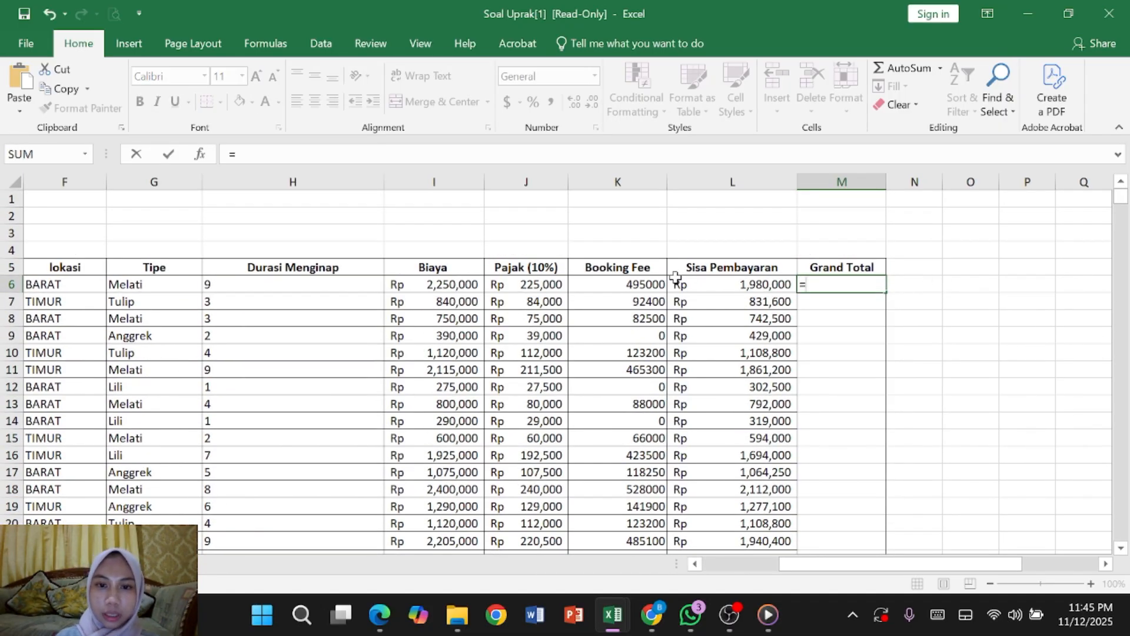
click(462, 285)
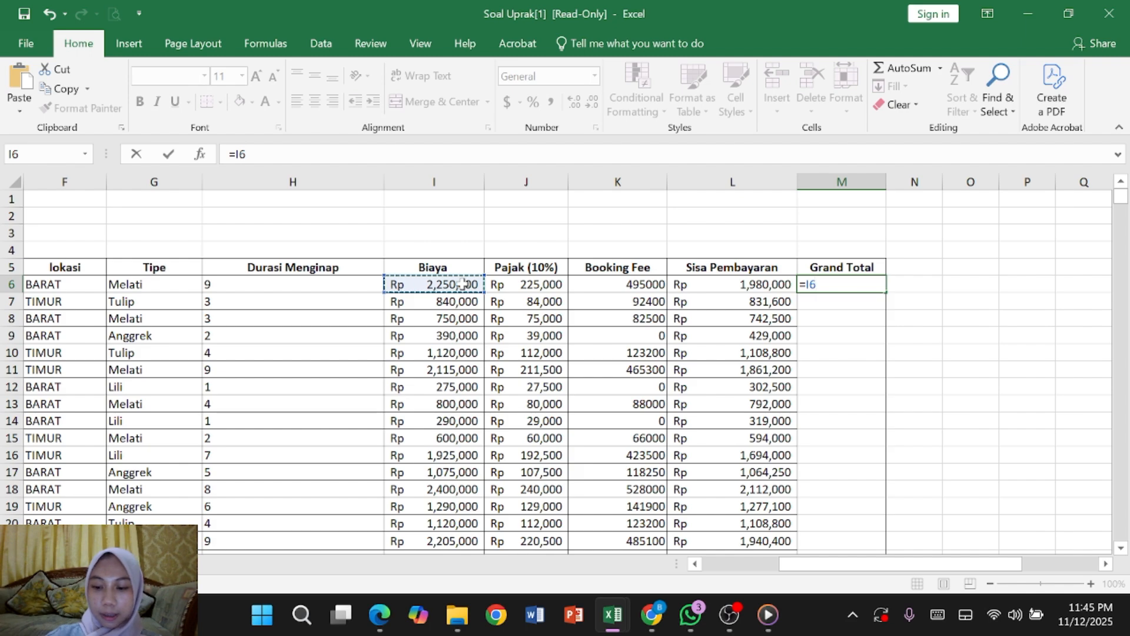
text(+)
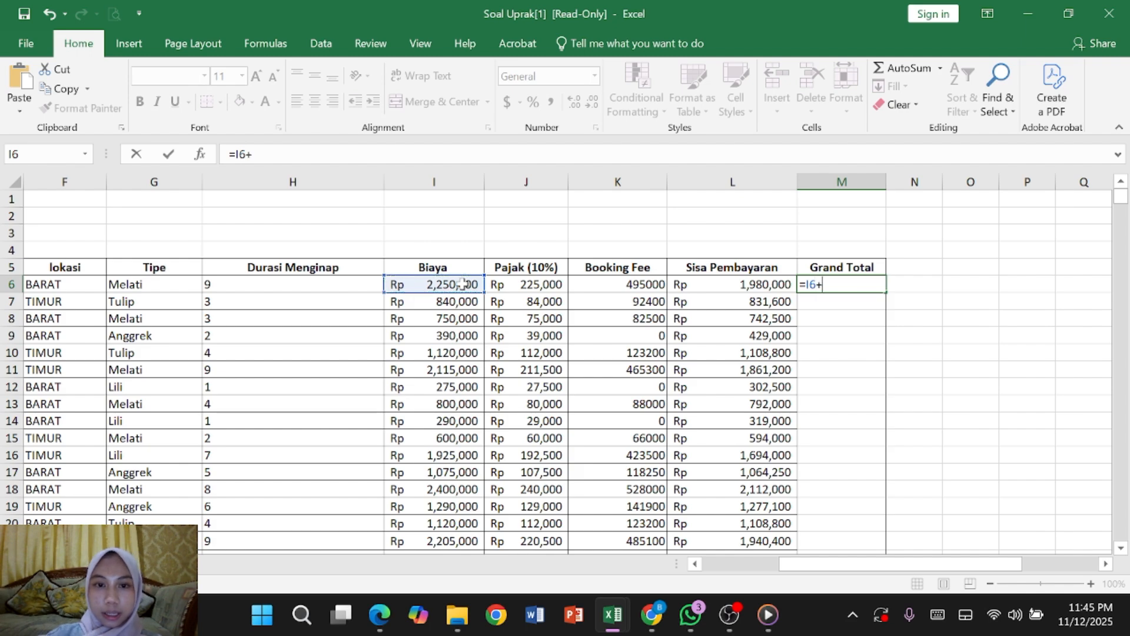
click(533, 287)
key(Return)
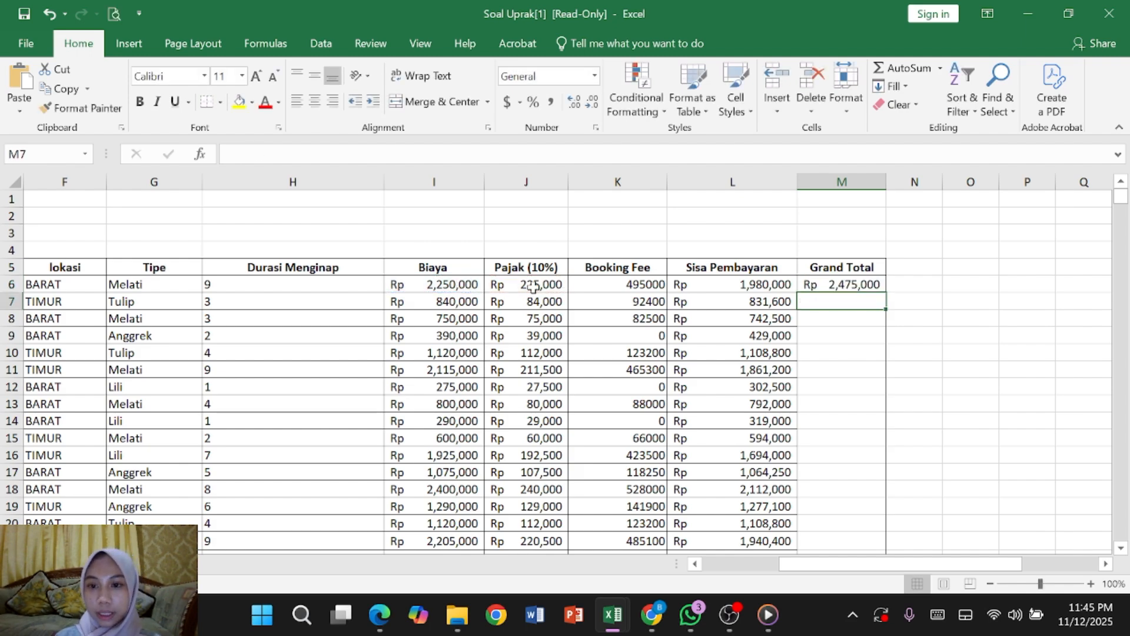
- Fill the Grand Total formula from M6 down through M55, the table's last row
click(845, 286)
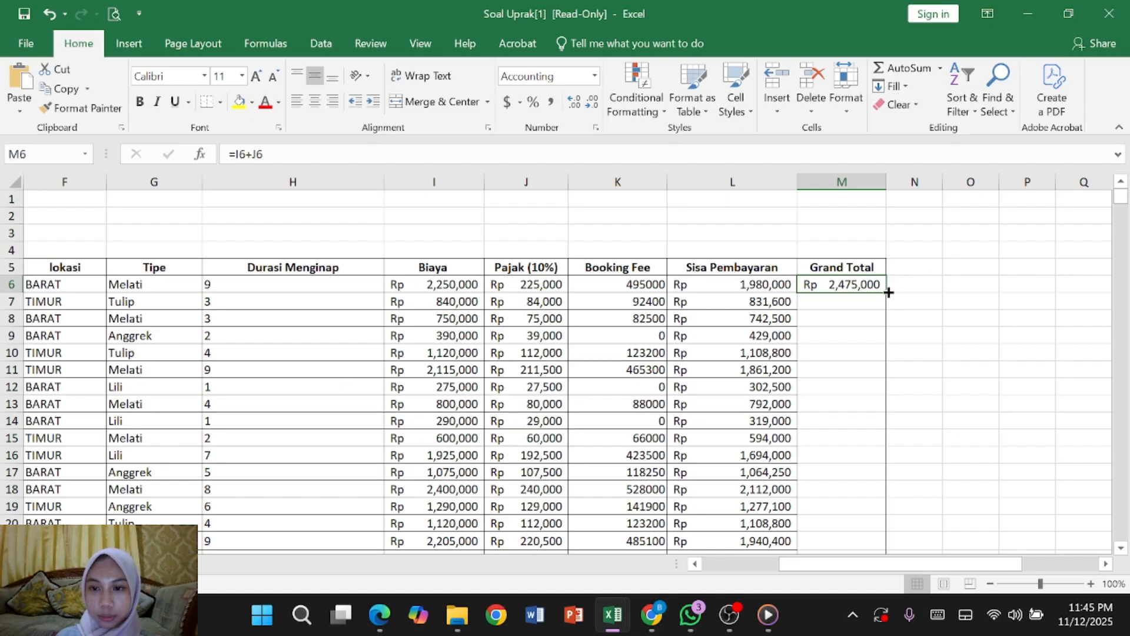
mouse_move(886, 292)
mouse_down()
mouse_move(885, 544)
mouse_move(908, 633)
mouse_move(910, 524)
mouse_up()
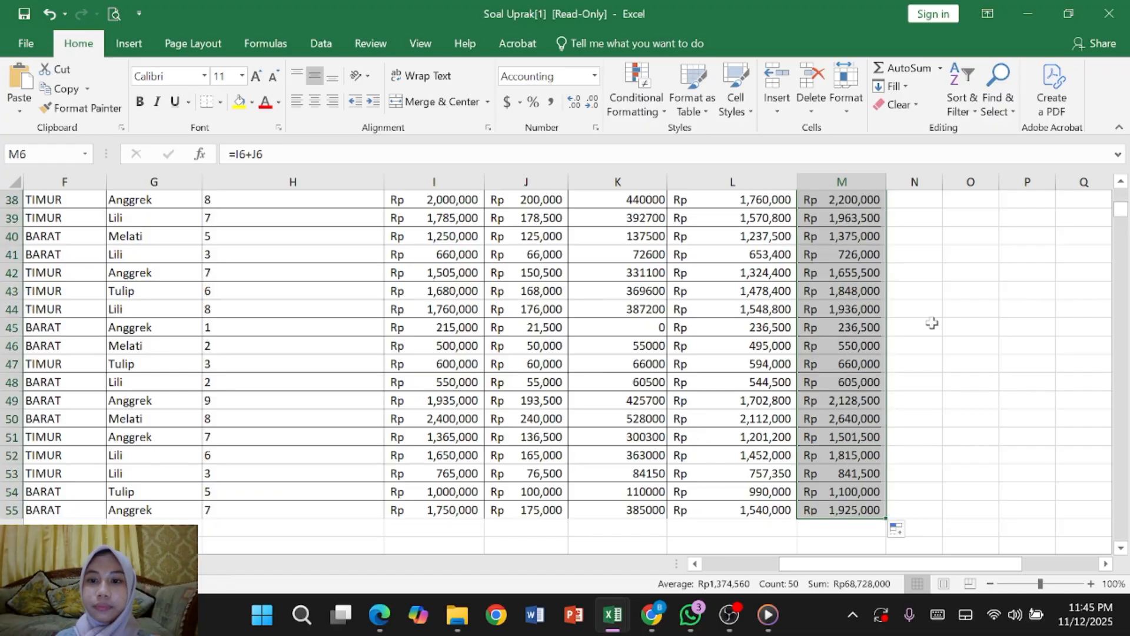
scroll(932, 322, up, 5)
- Review the filled booking table and read the Soal questions below it, including the one on hotel profit
scroll(932, 322, down, 1)
scroll(932, 321, down, 3)
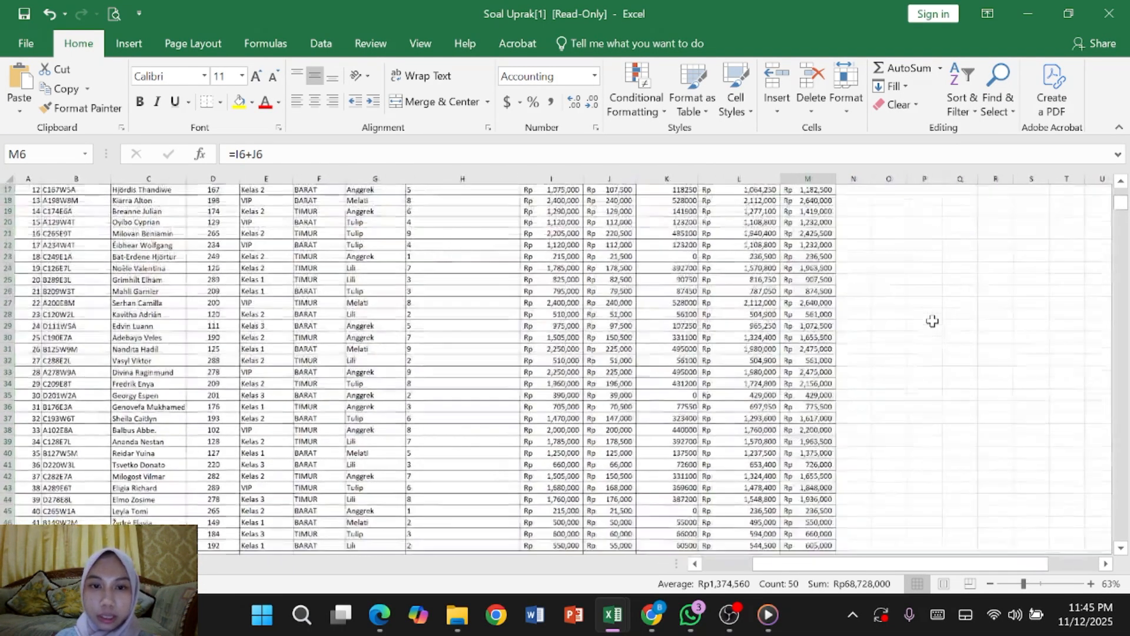
scroll(1087, 335, up, 6)
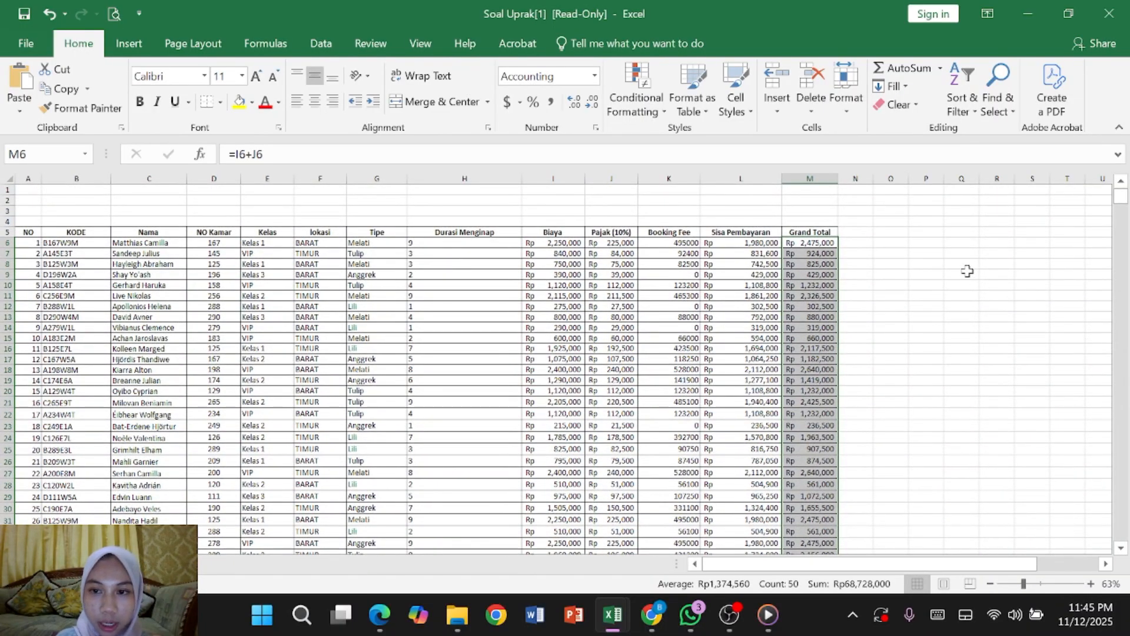
click(858, 245)
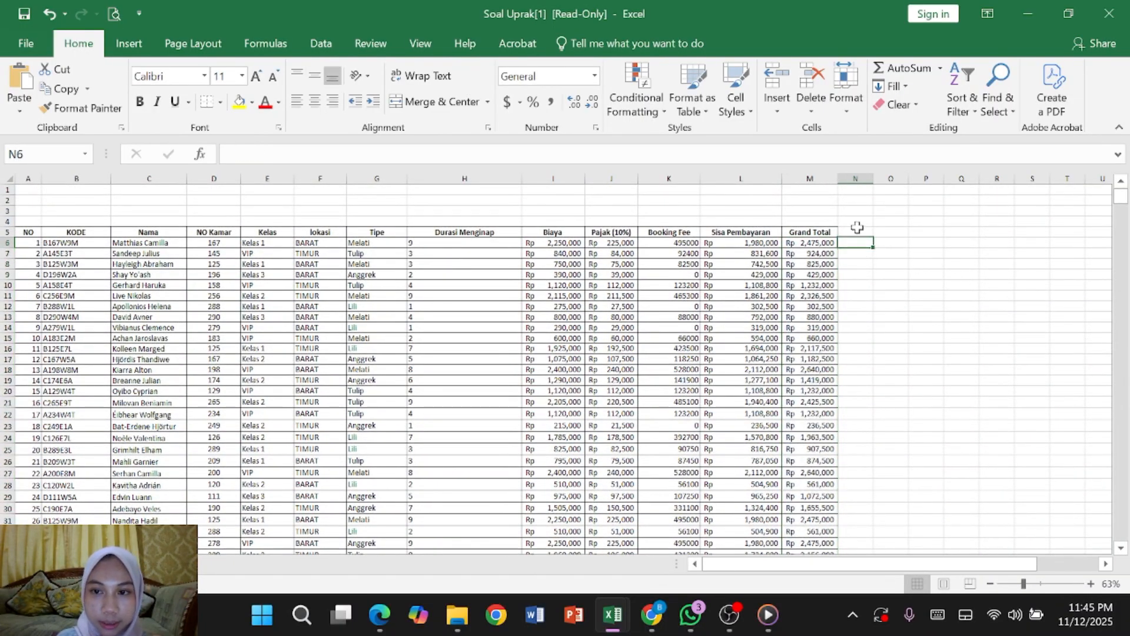
click(857, 234)
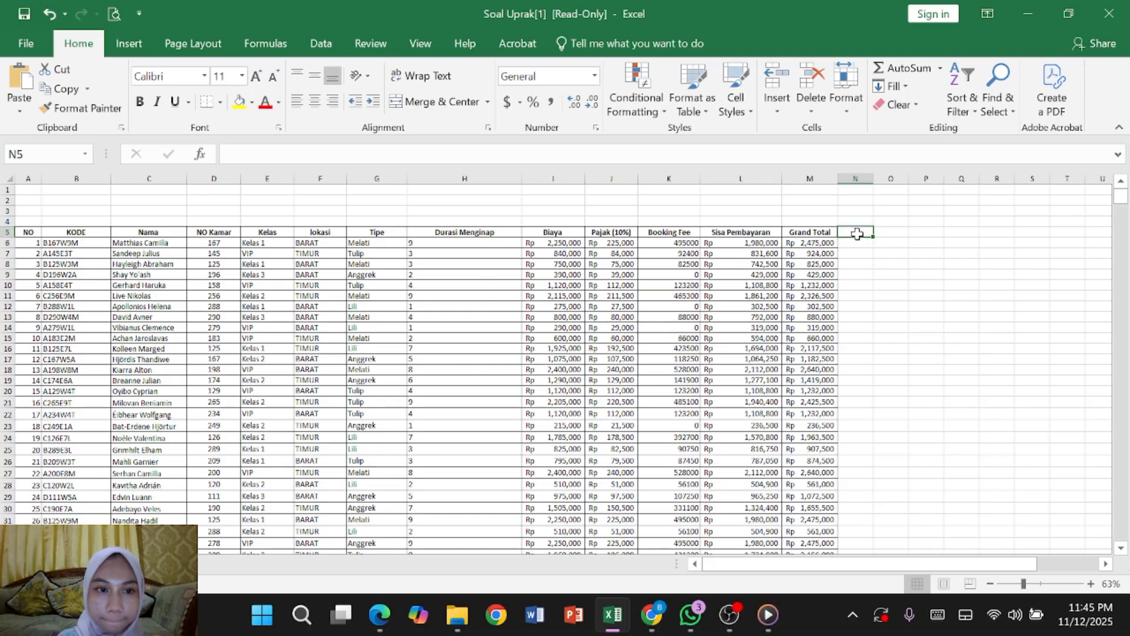
scroll(857, 234, down, 5)
scroll(856, 233, up, 4)
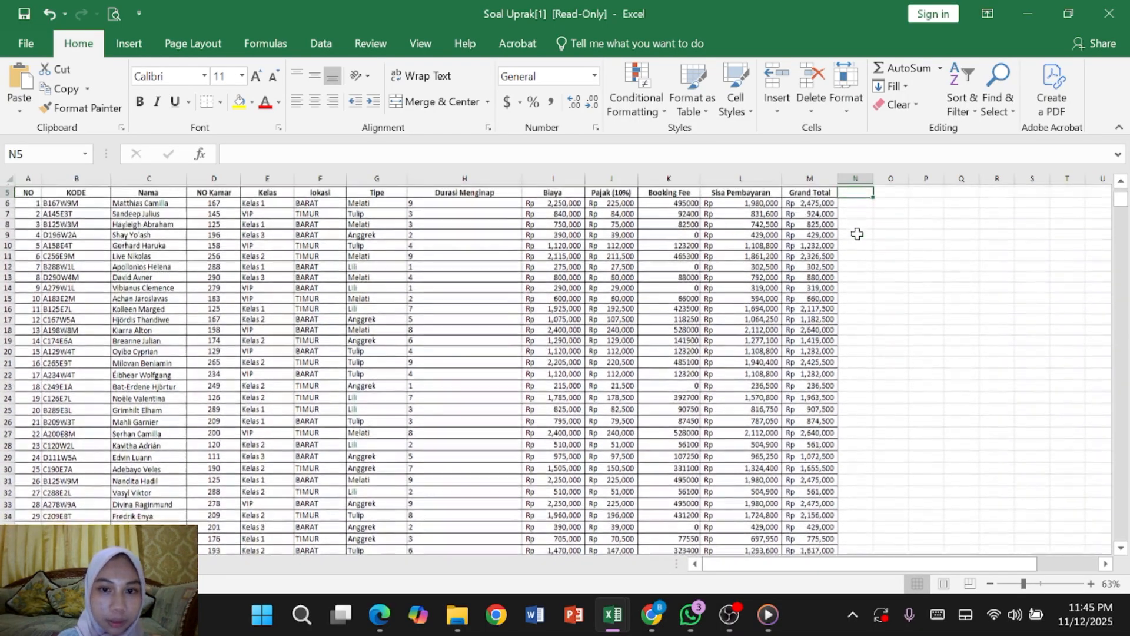
scroll(857, 234, down, 2)
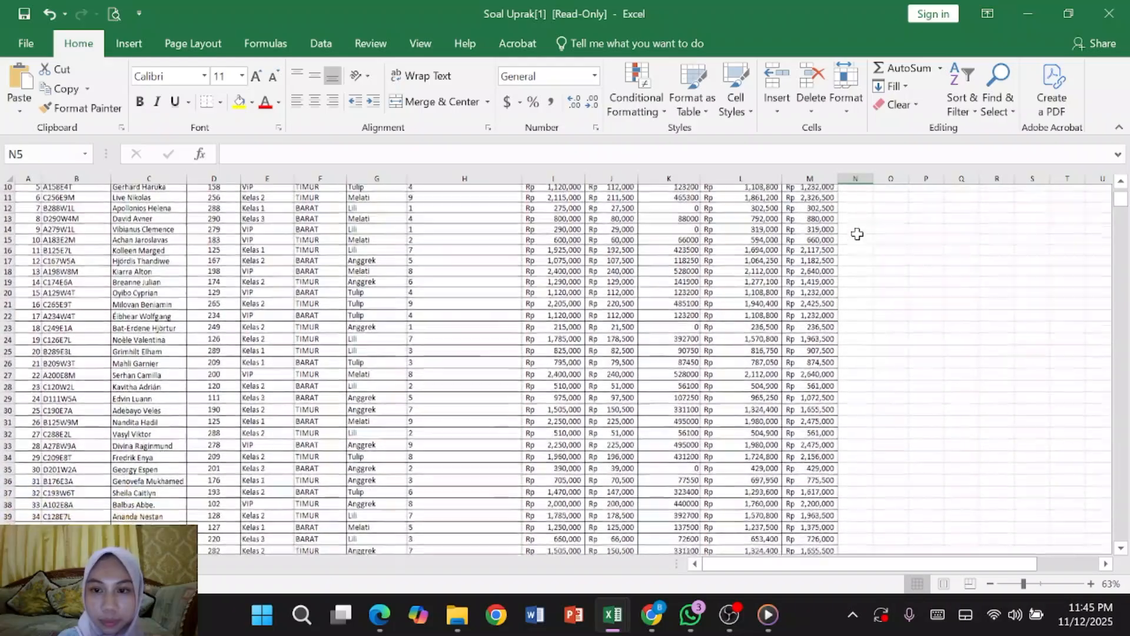
scroll(857, 234, down, 5)
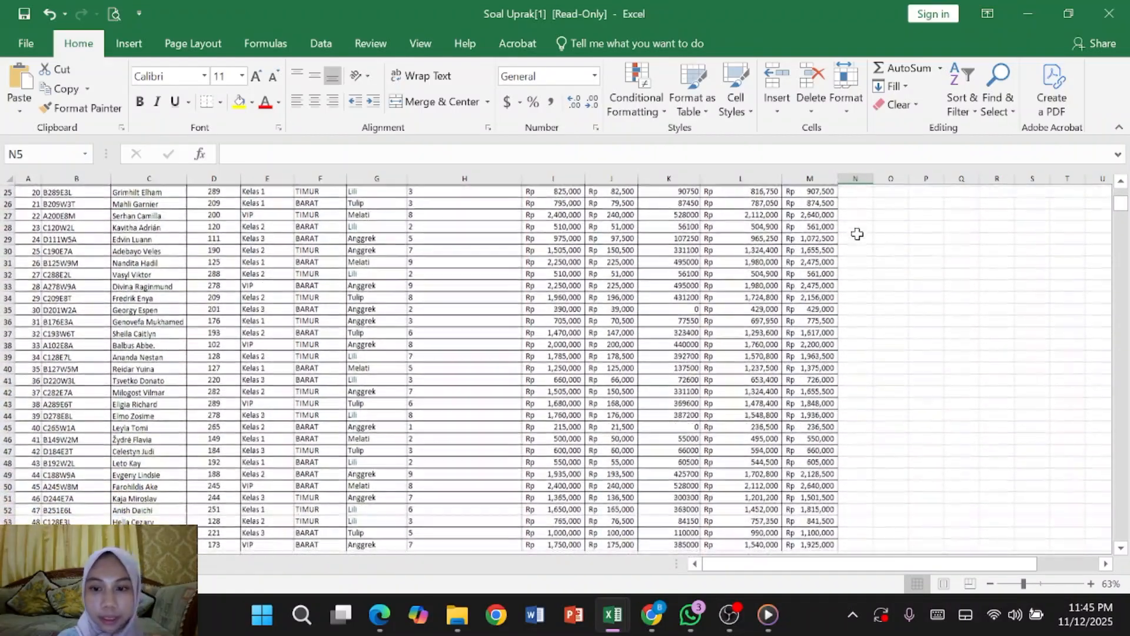
scroll(857, 233, down, 3)
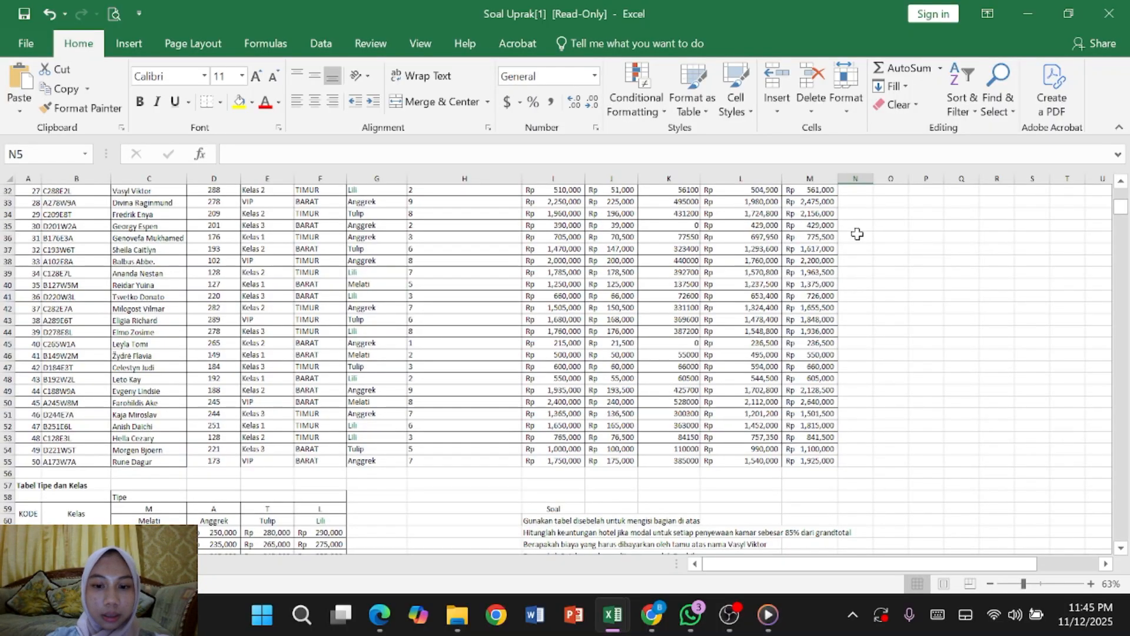
scroll(857, 234, down, 4)
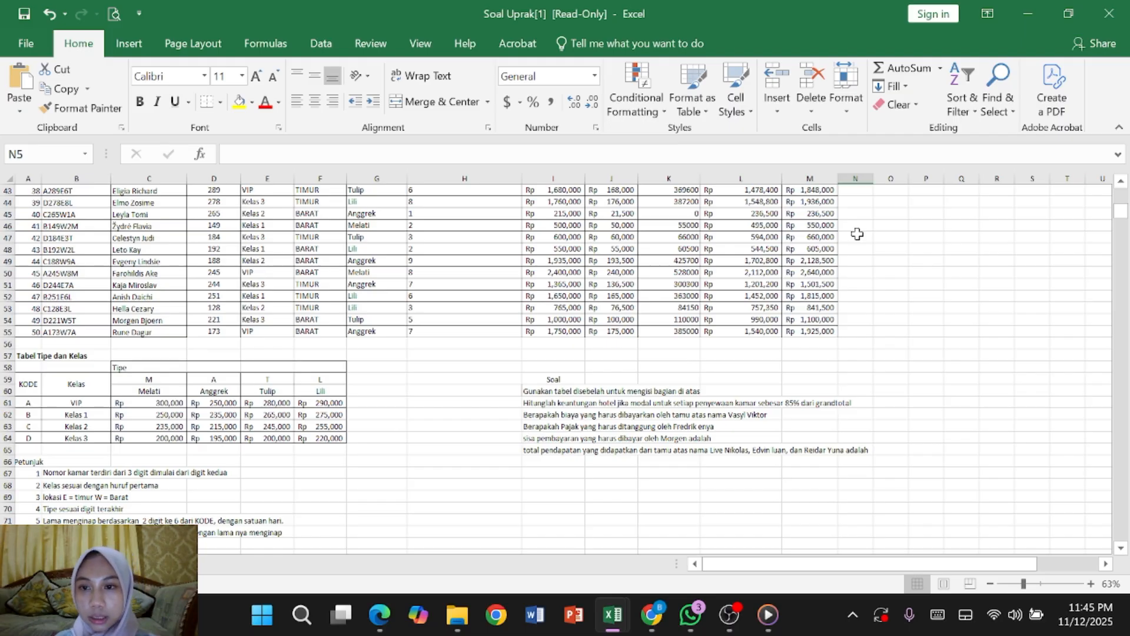
scroll(857, 234, up, 7)
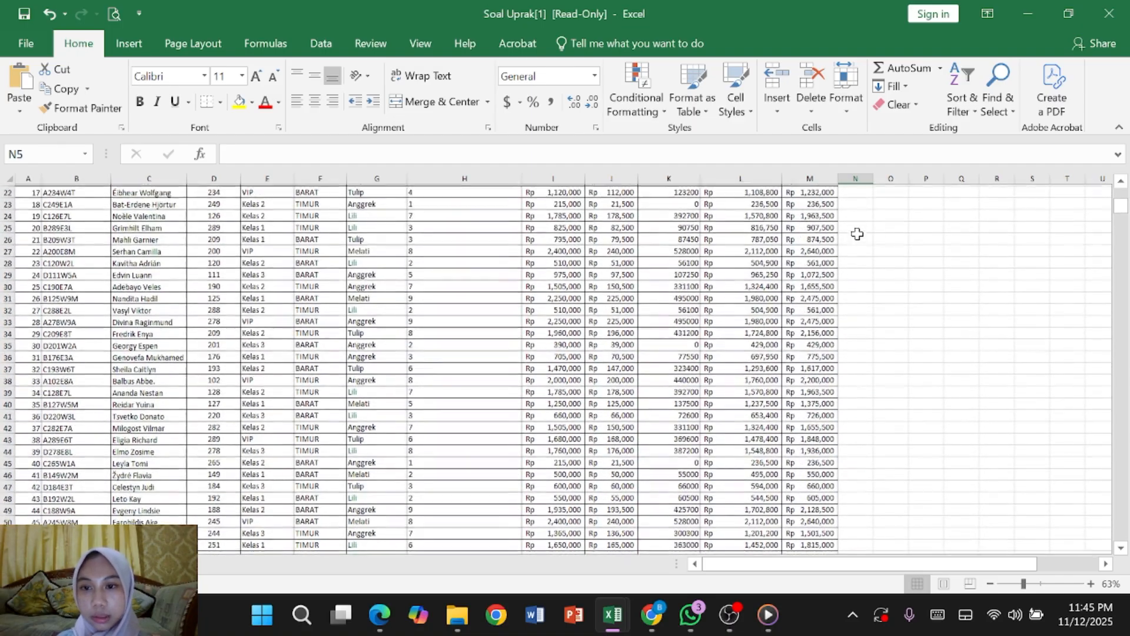
scroll(857, 234, up, 3)
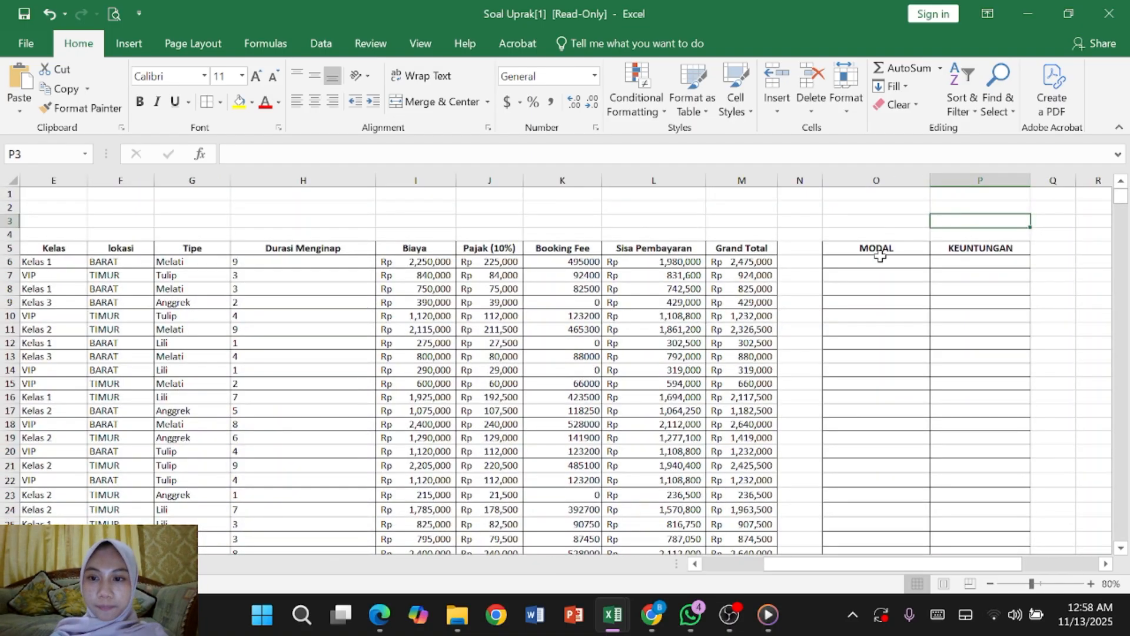
- Reread the hotel profit question and enter the Modal formula =M6*85% in O6
scroll(879, 254, down, 15)
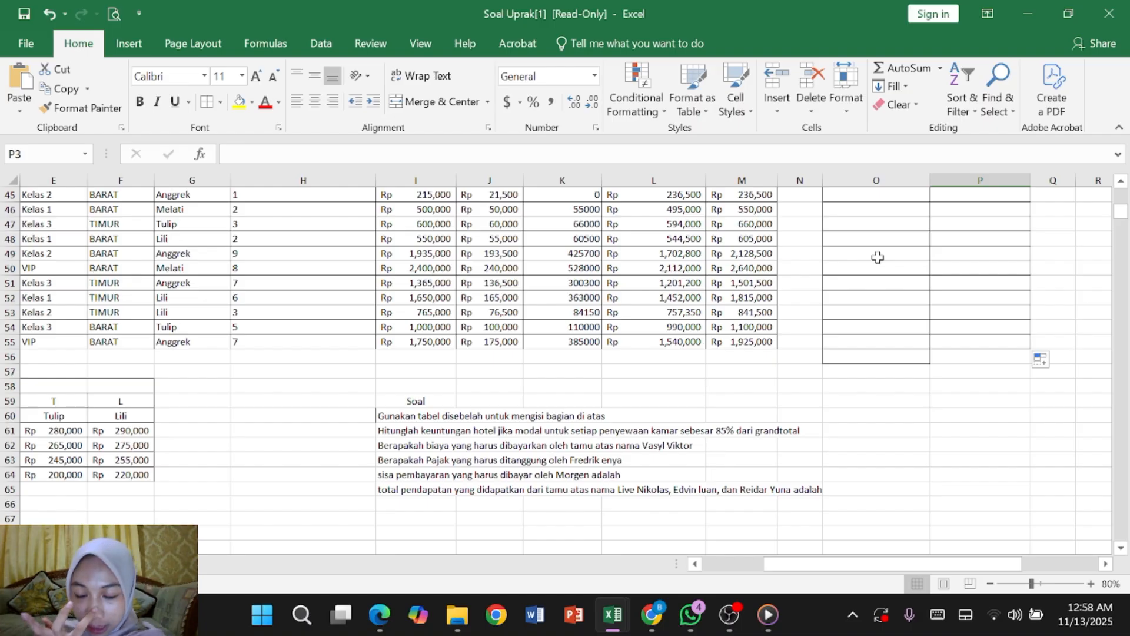
scroll(877, 258, up, 15)
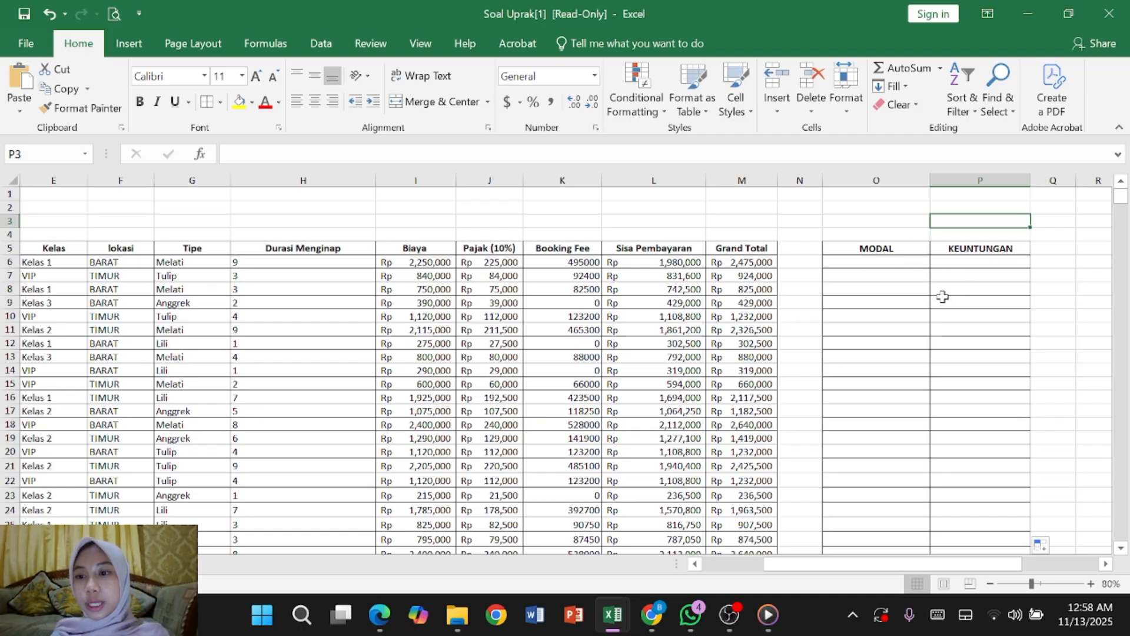
double_click(894, 263)
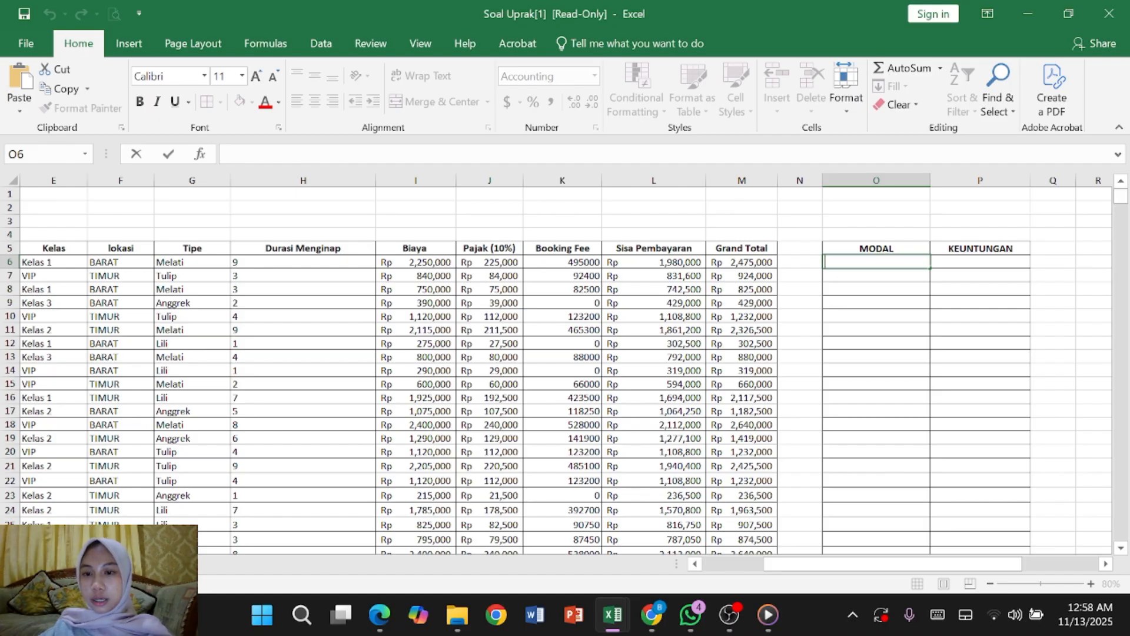
text(=)
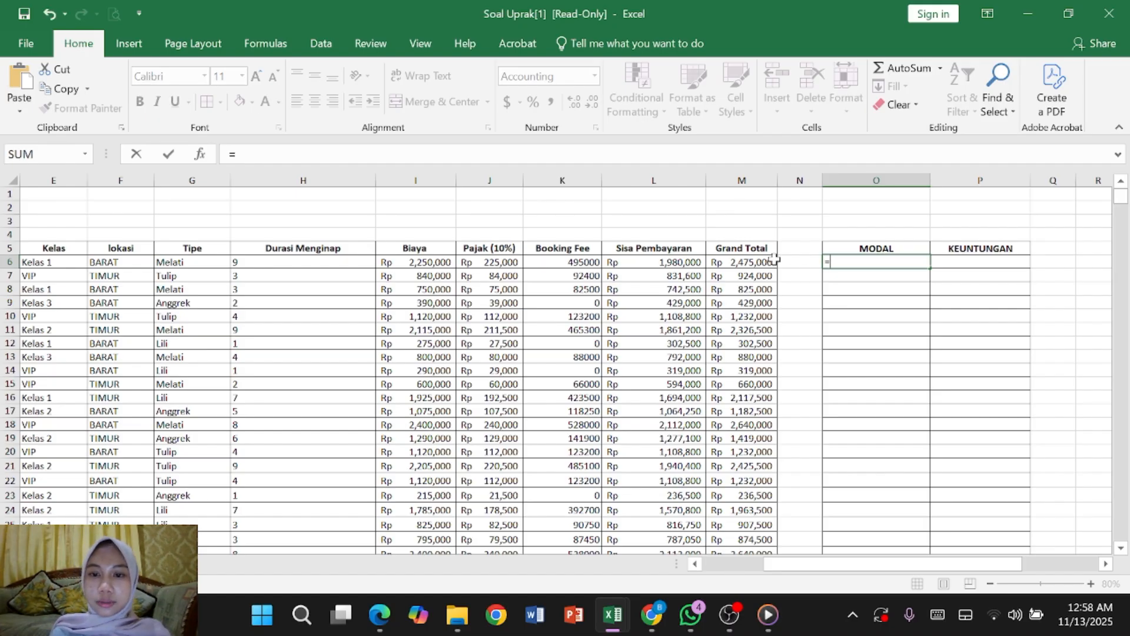
click(757, 262)
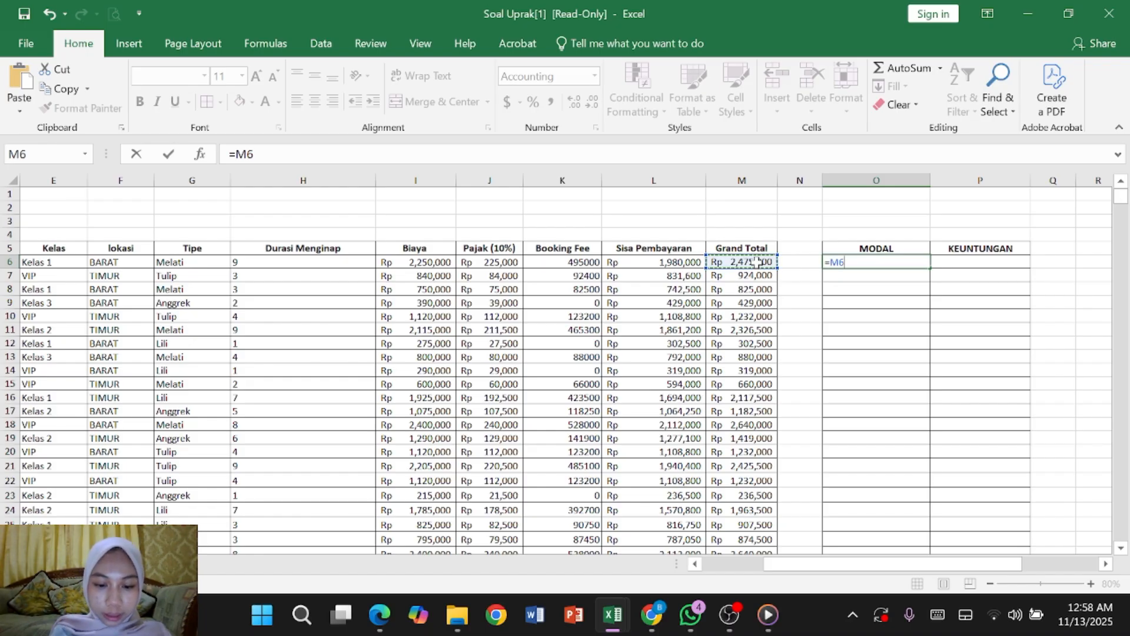
key(alt+Return)
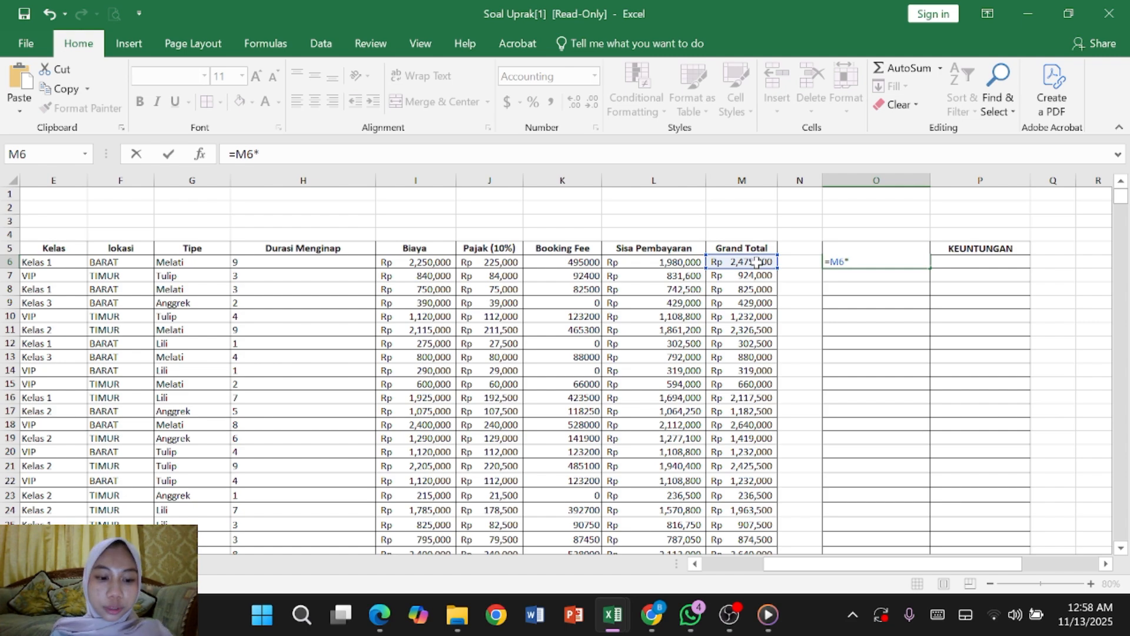
text(85)
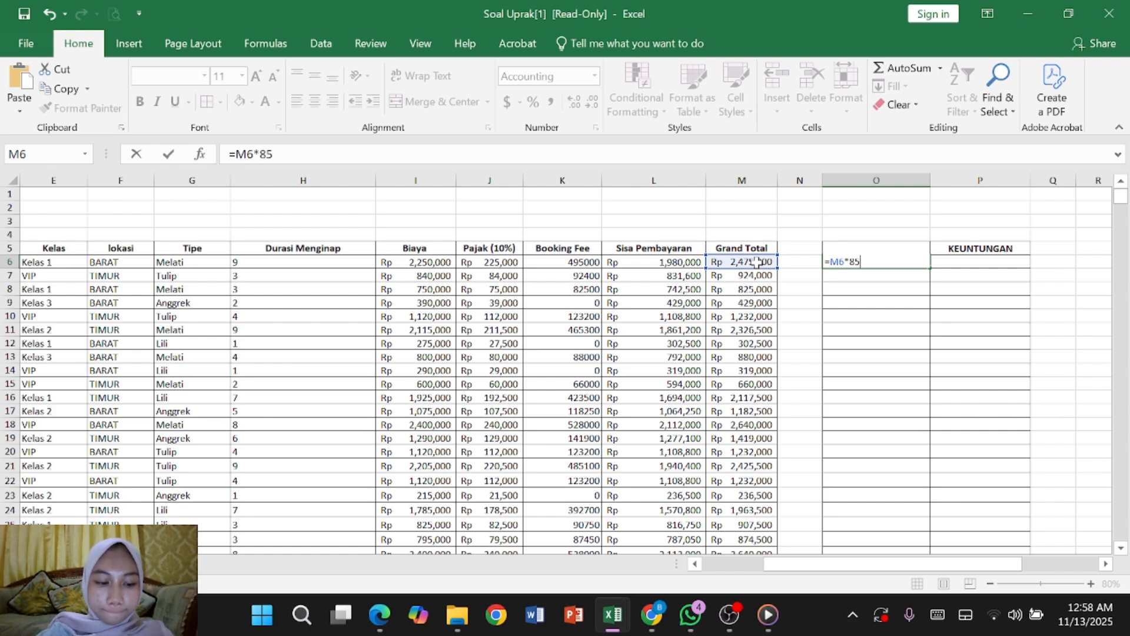
text(%)
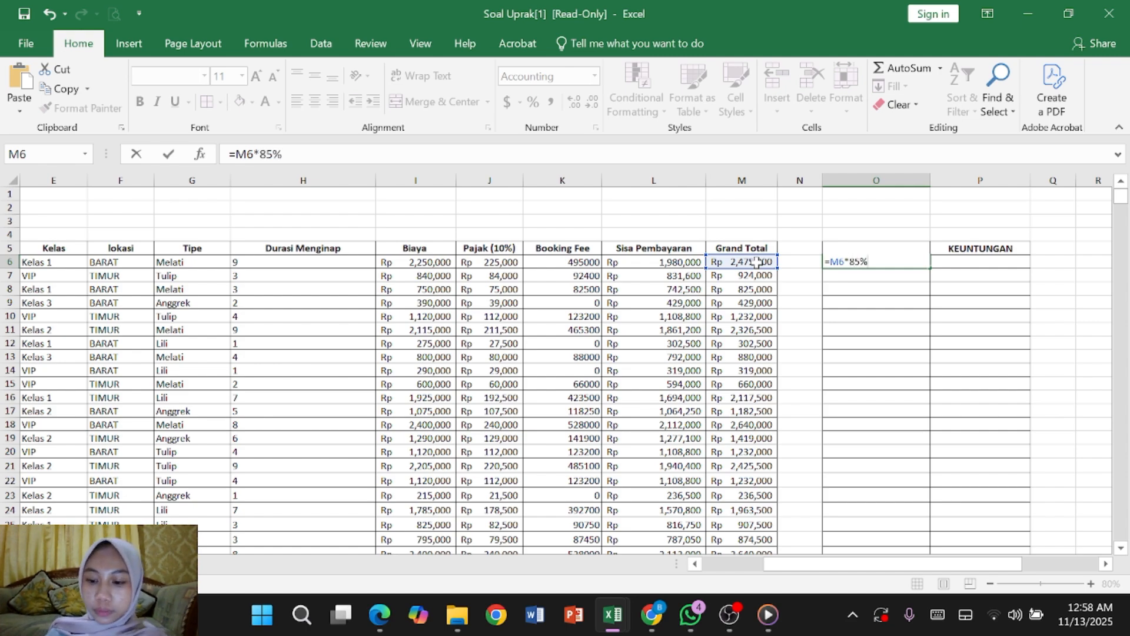
key(Return)
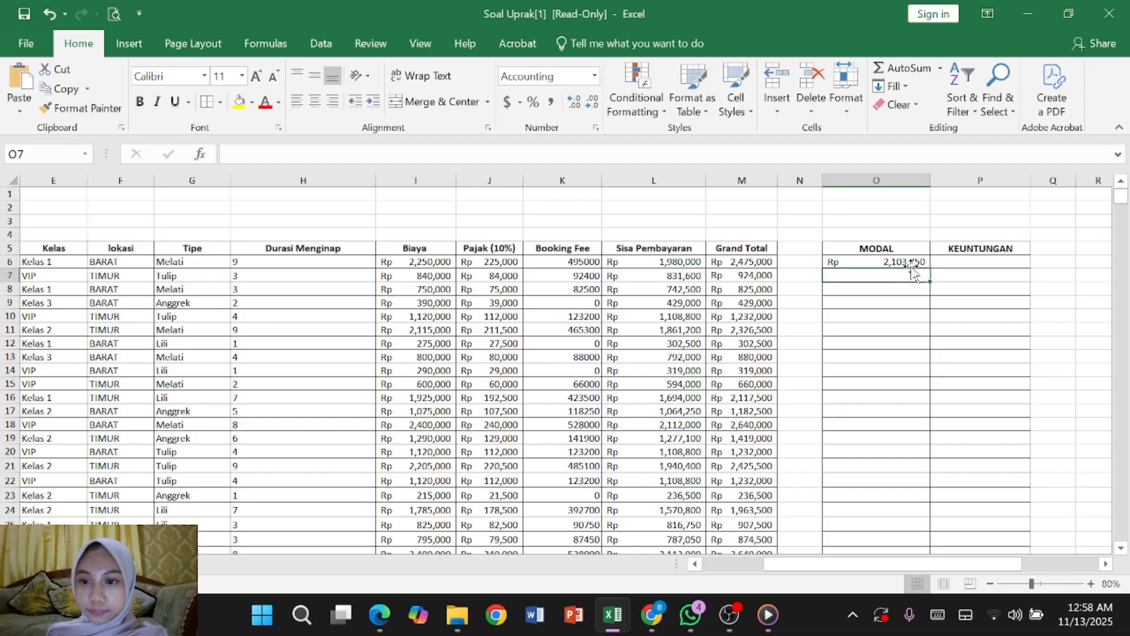
- Fill the Modal formula from O6 down through O55, the table's last row
click(911, 263)
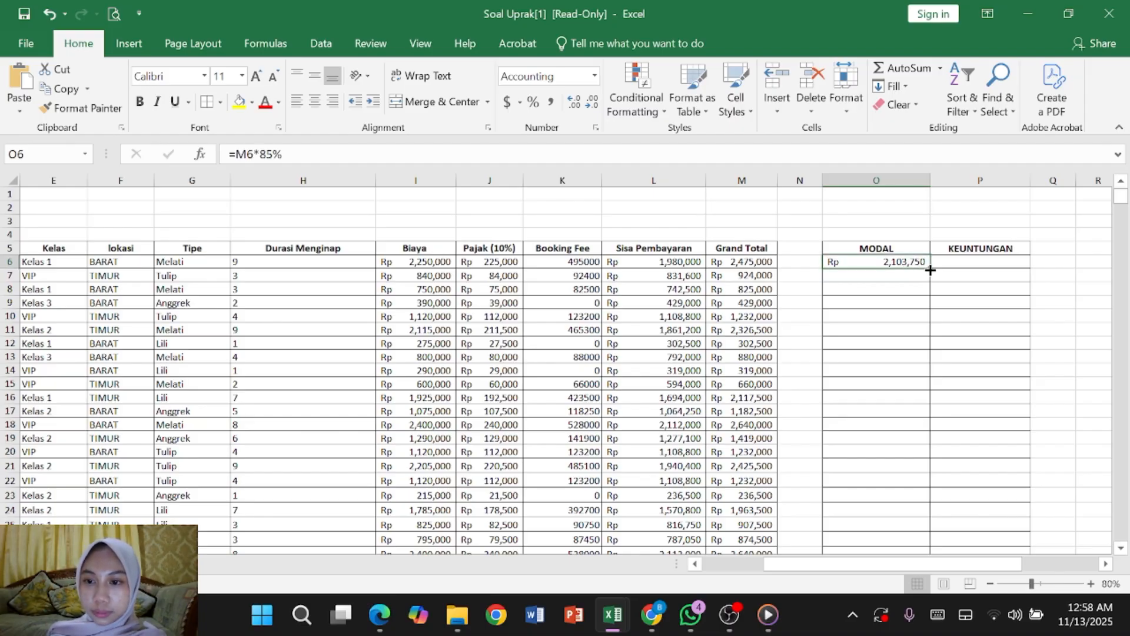
drag(928, 268, 959, 204)
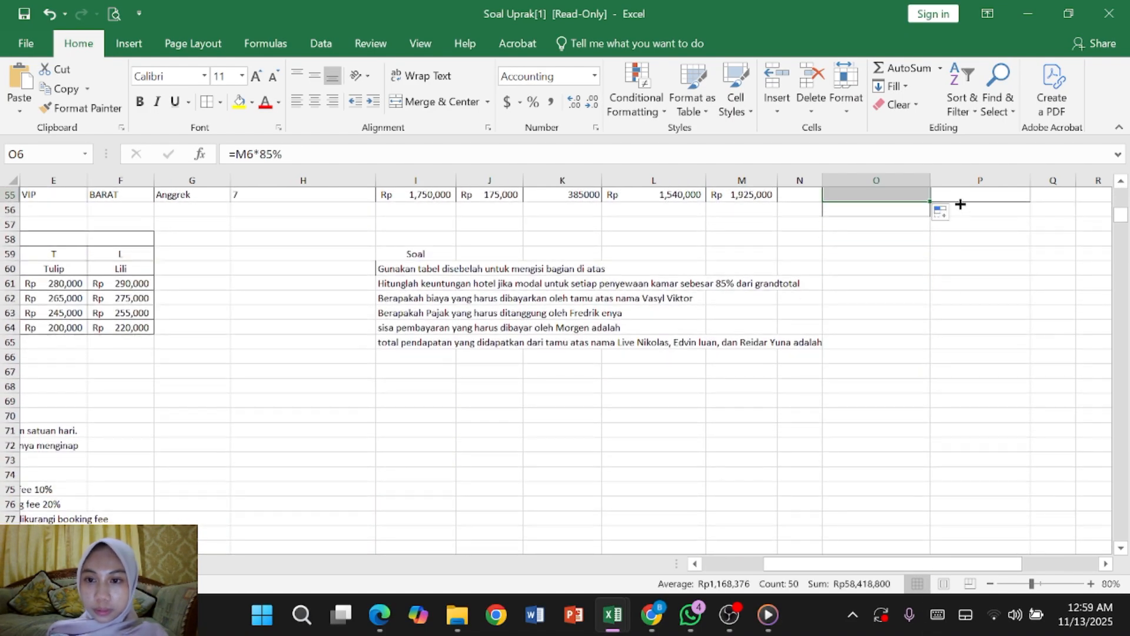
scroll(1034, 238, up, 9)
scroll(1033, 238, up, 7)
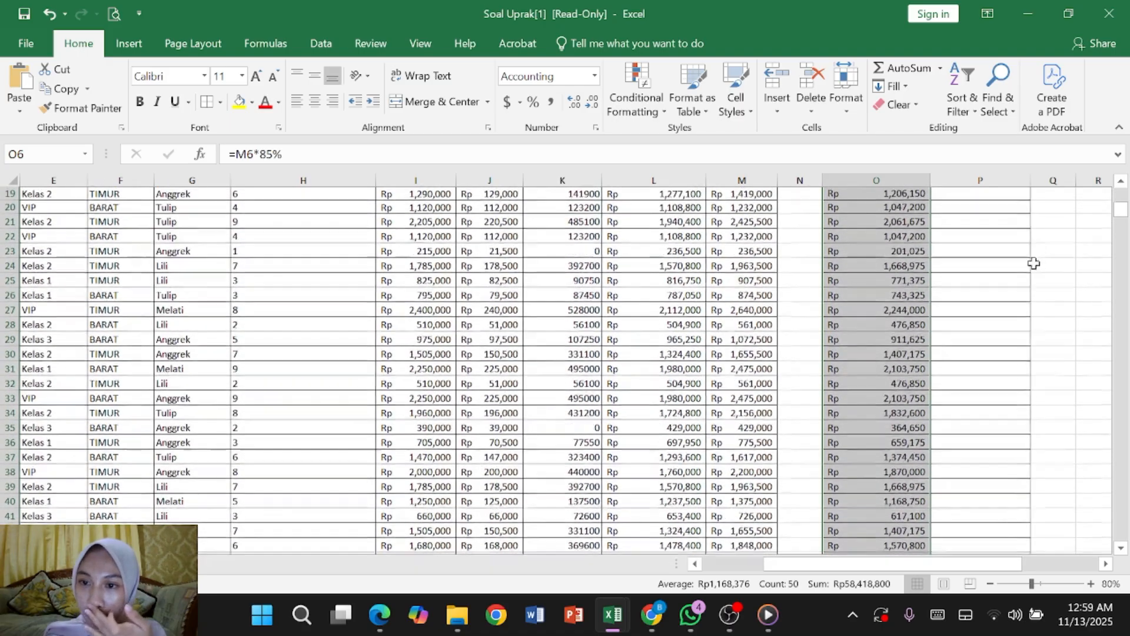
scroll(1032, 330, up, 2)
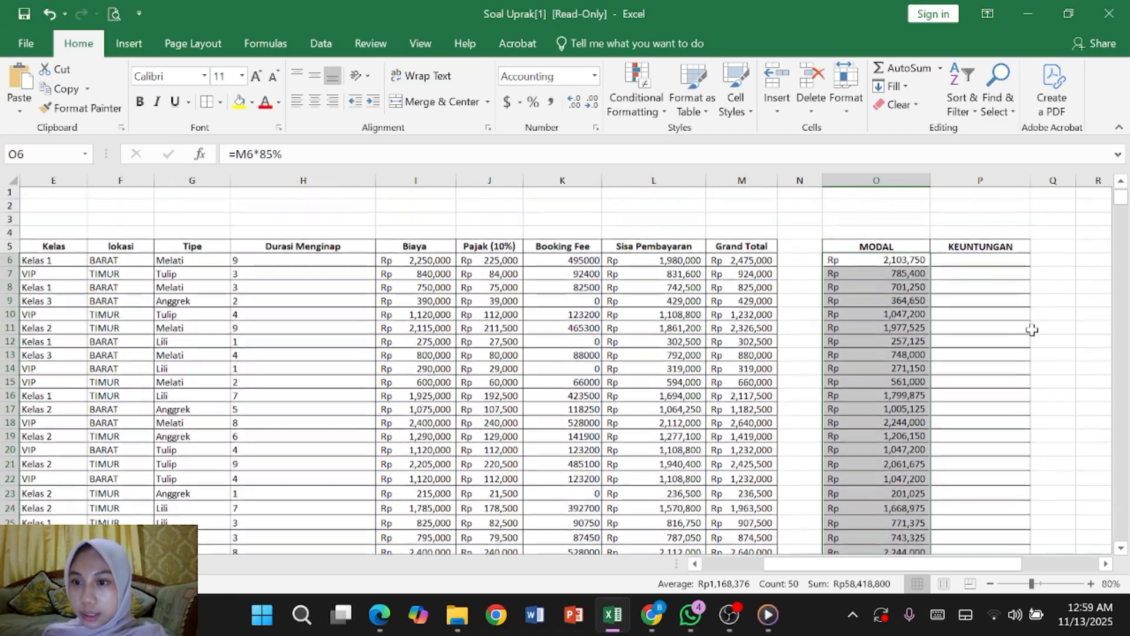
- Enter the Keuntungan formula =M6*15% in P6, checking it against the hotel profit question before committing it
click(997, 265)
double_click(996, 265)
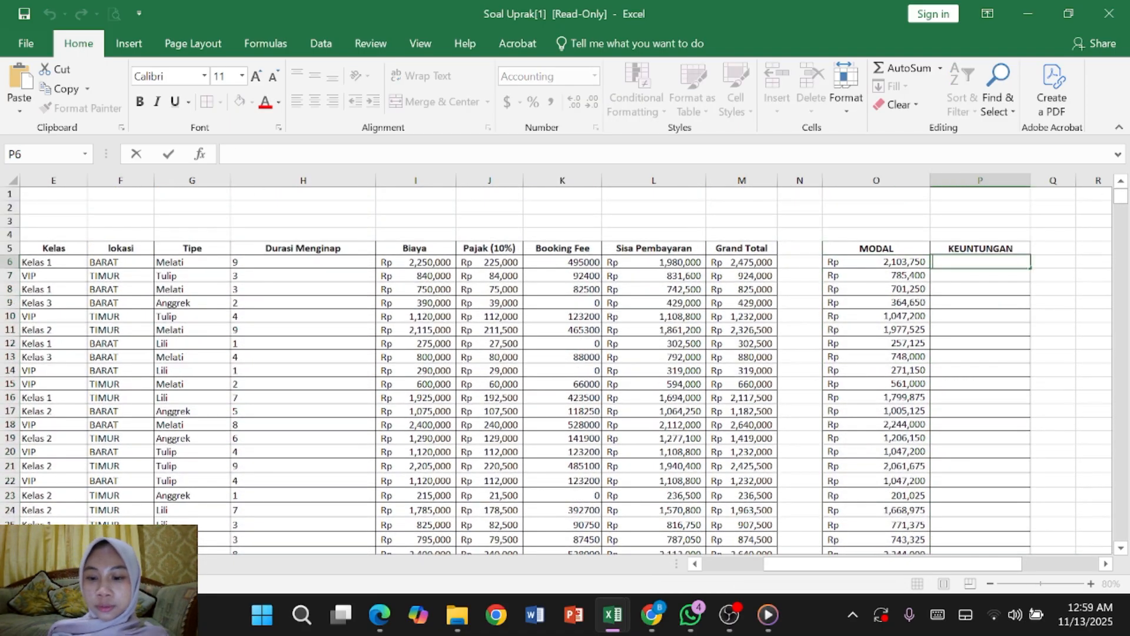
text(=)
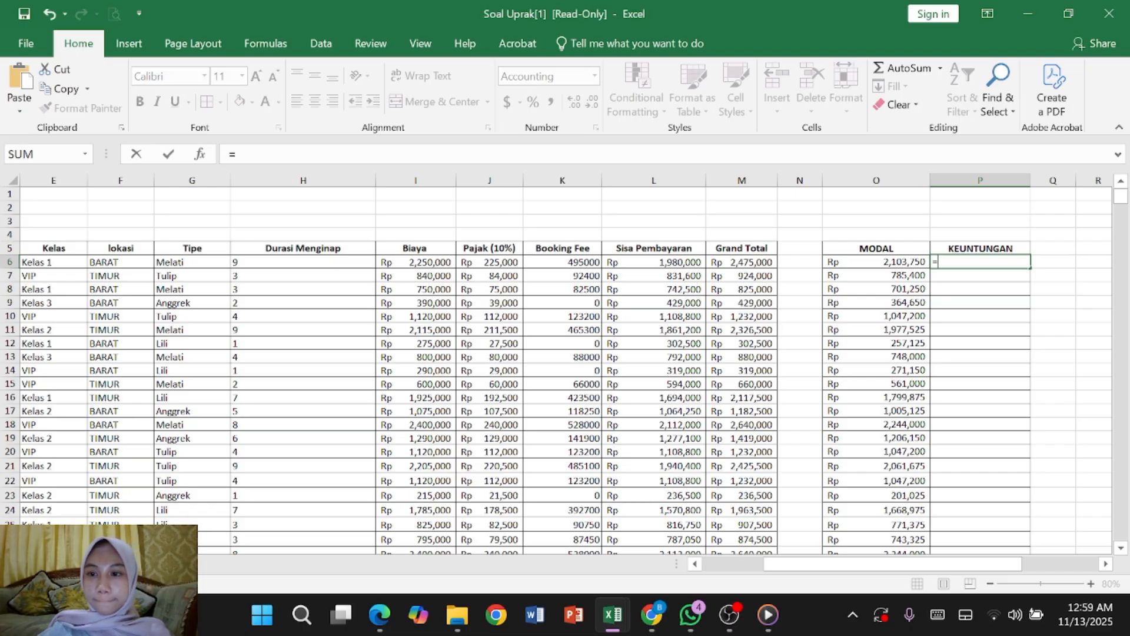
click(758, 262)
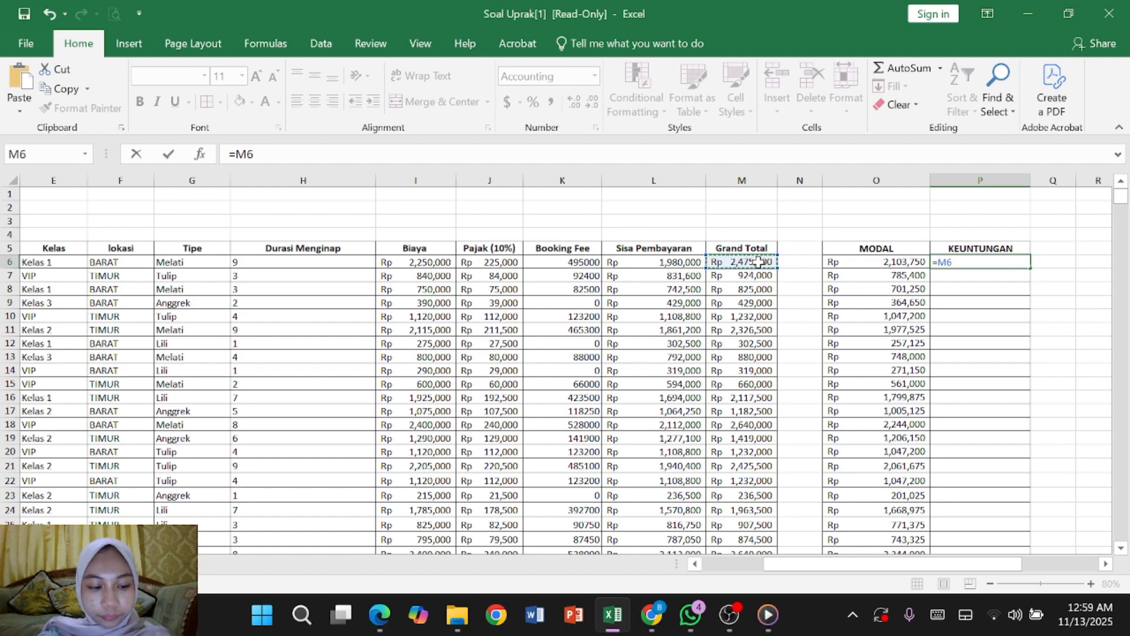
text(*)
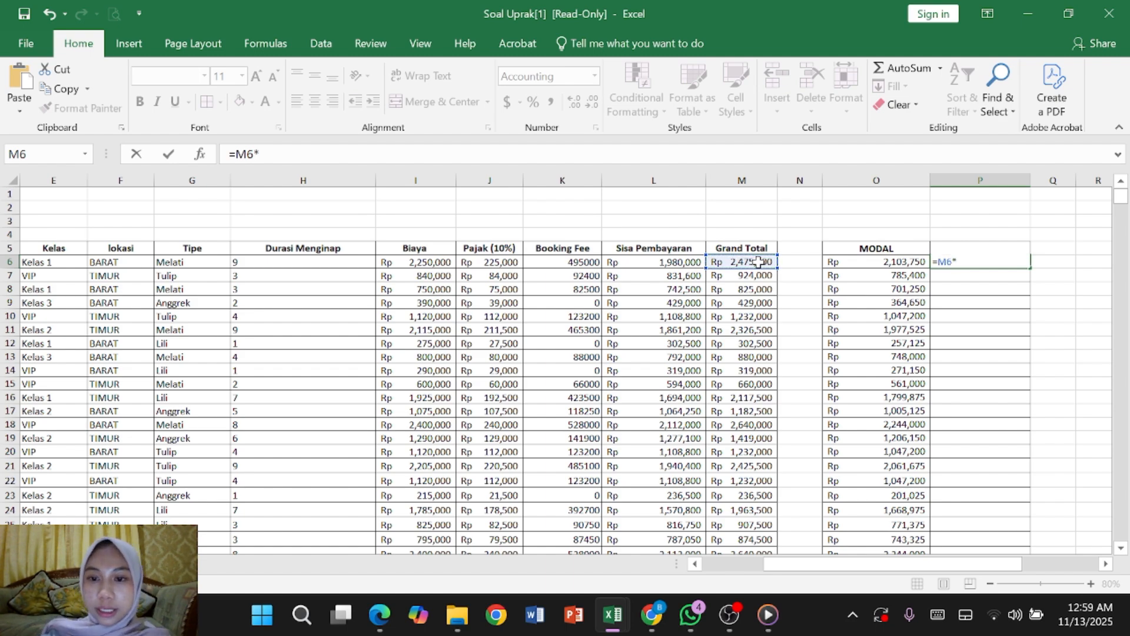
text(15)
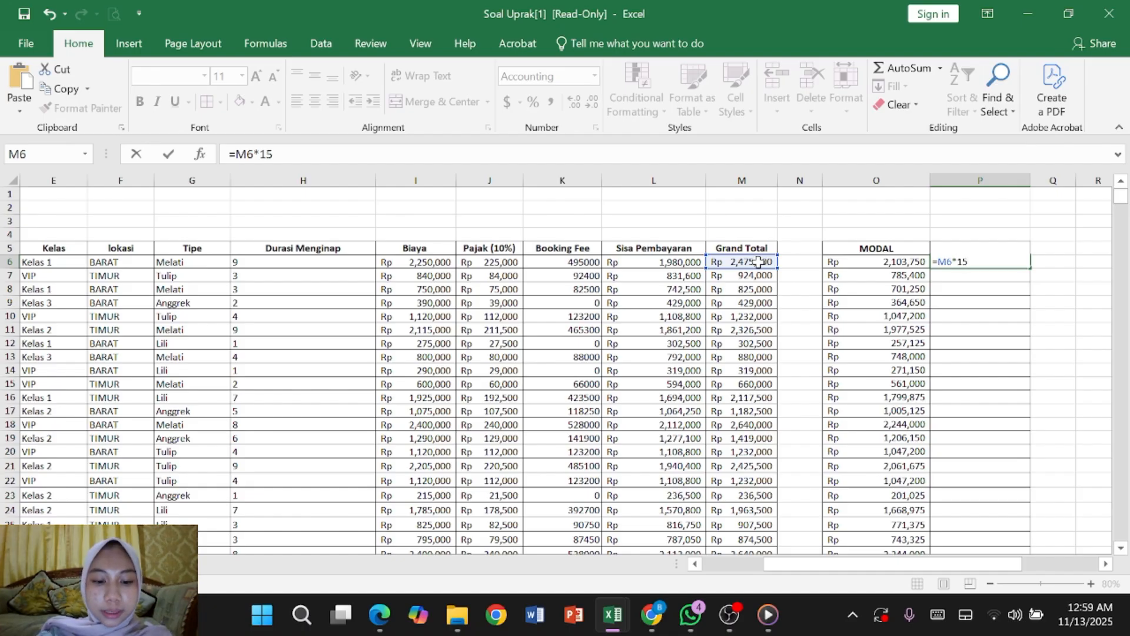
text(%)
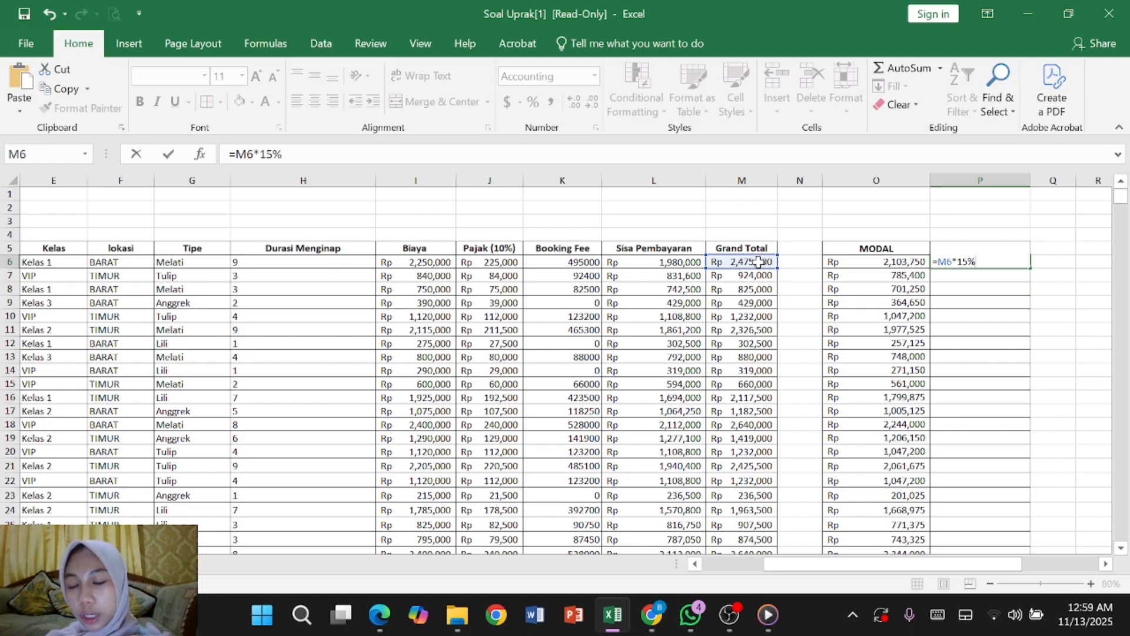
scroll(758, 262, down, 18)
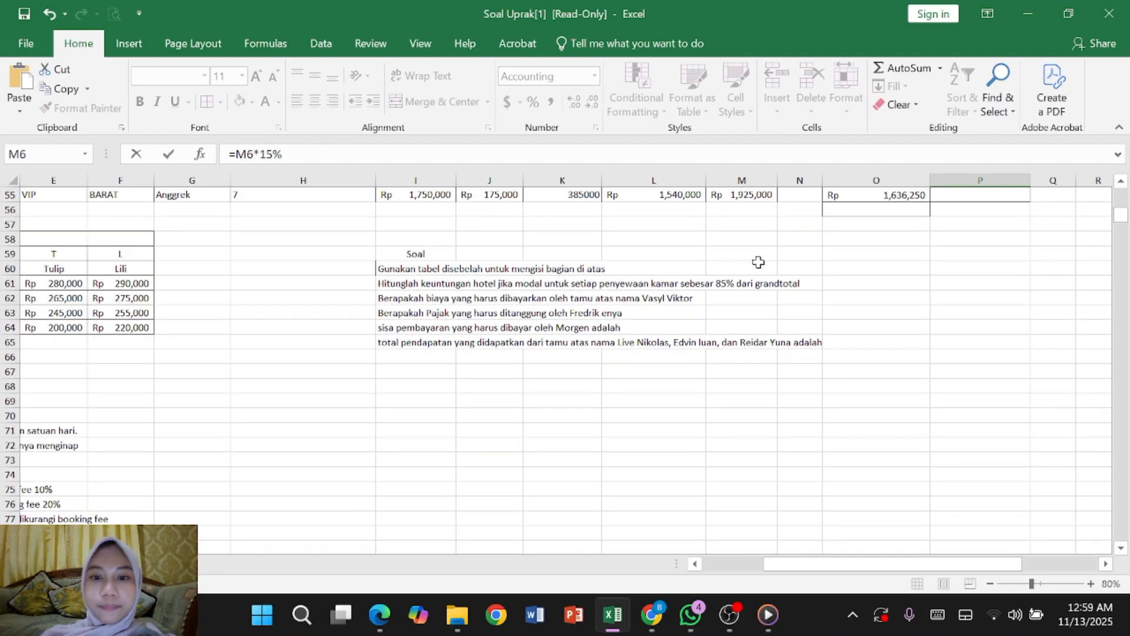
scroll(758, 262, up, 1)
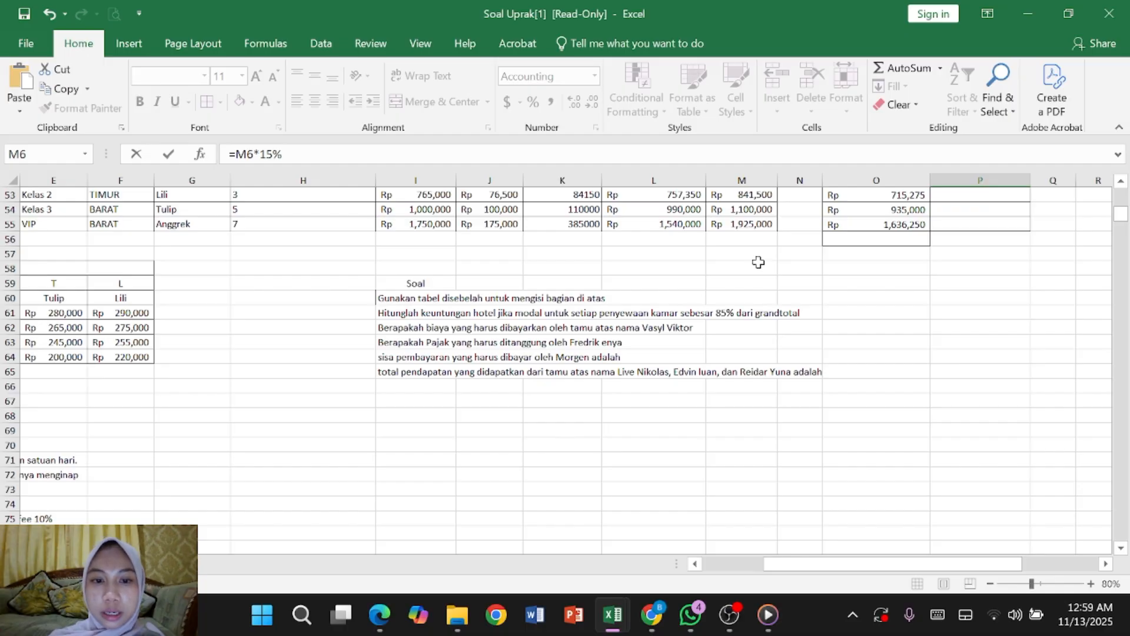
scroll(758, 262, up, 17)
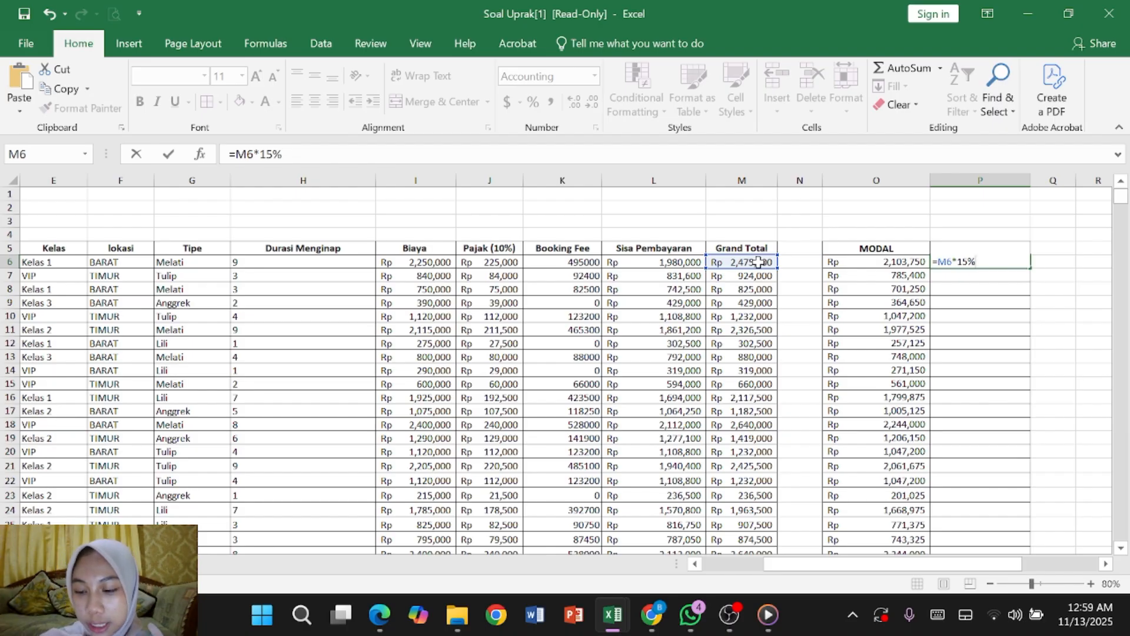
key(Return)
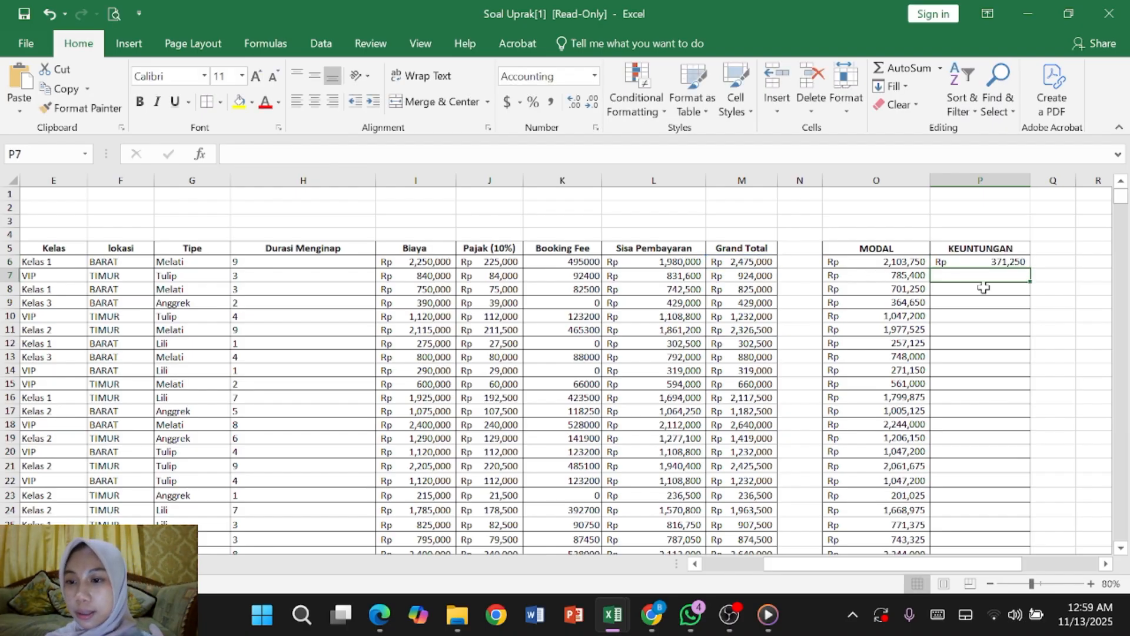
- Fill the Keuntungan formula from P6 down through P55, the table's last row
click(1007, 261)
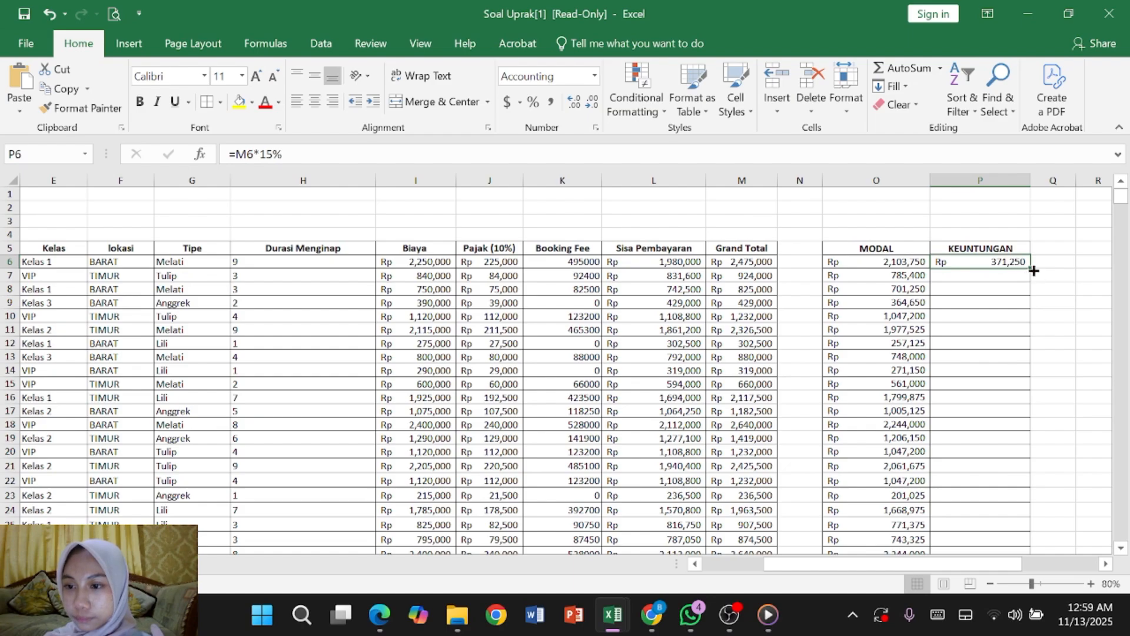
drag(1029, 268, 1045, 466)
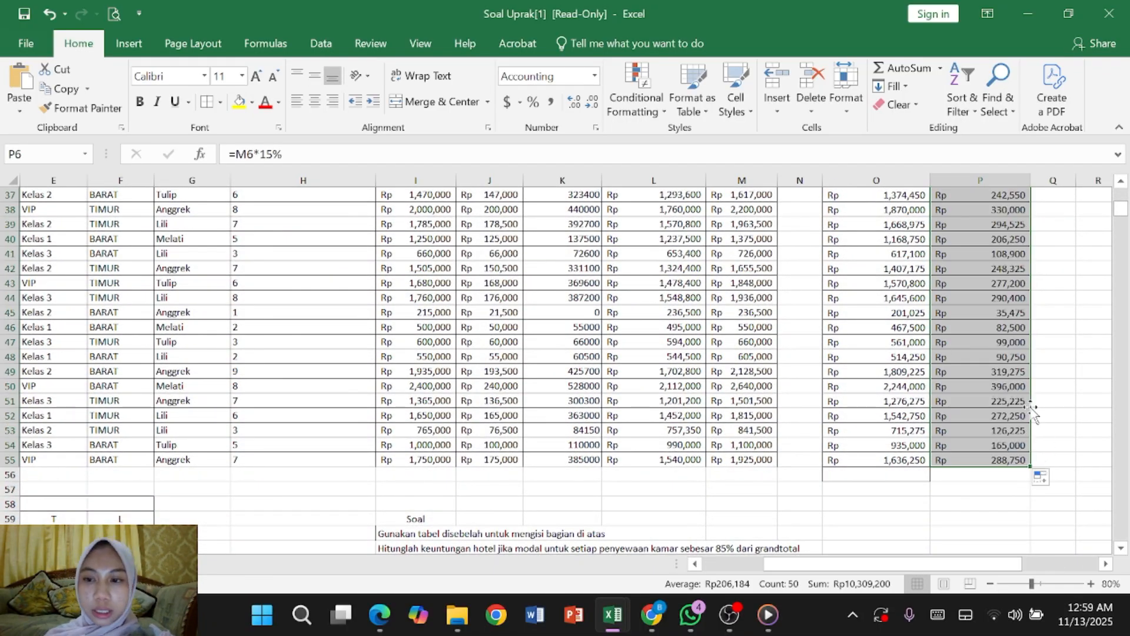
- Start a VLOOKUP formula in O62 beside the question on the guest's biaya, checking the guest names in the booking table first
scroll(1030, 407, down, 4)
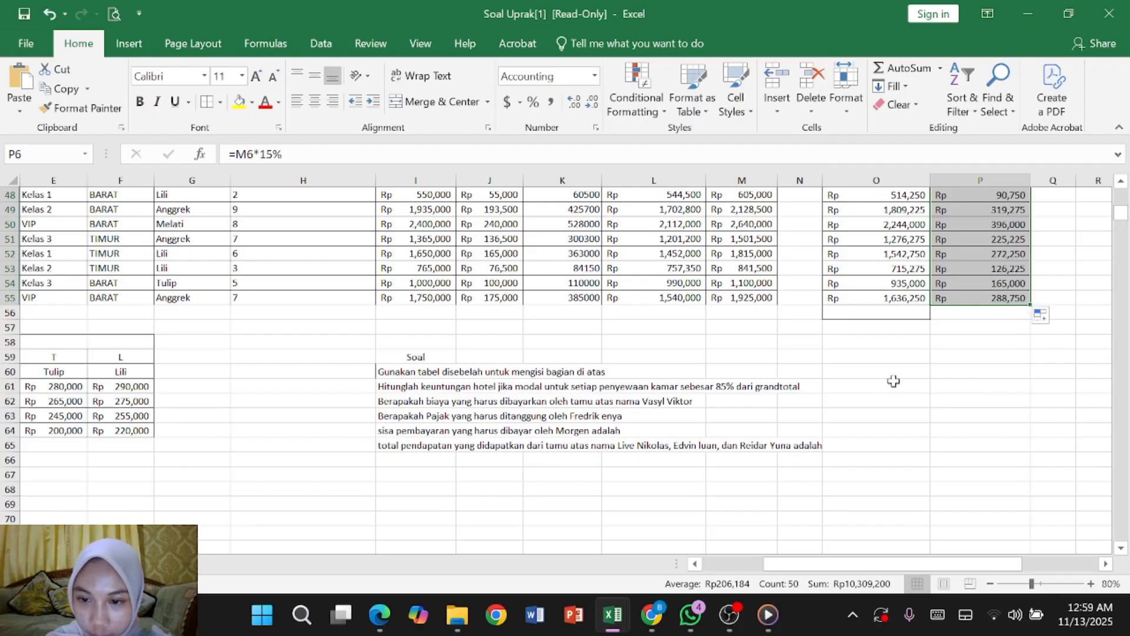
double_click(881, 386)
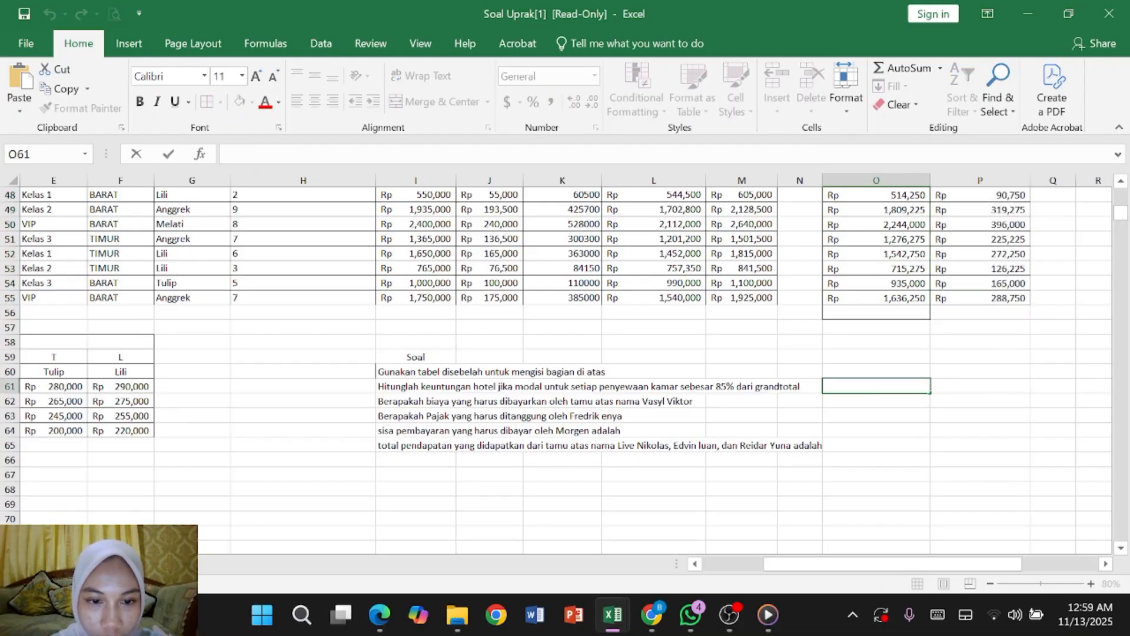
click(879, 400)
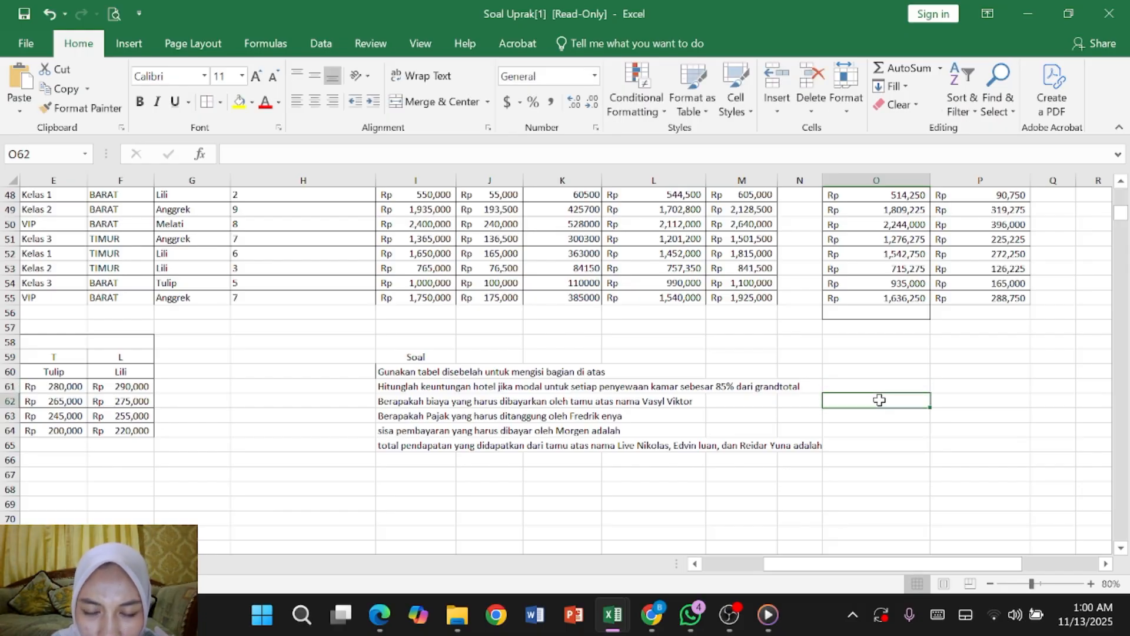
double_click(879, 400)
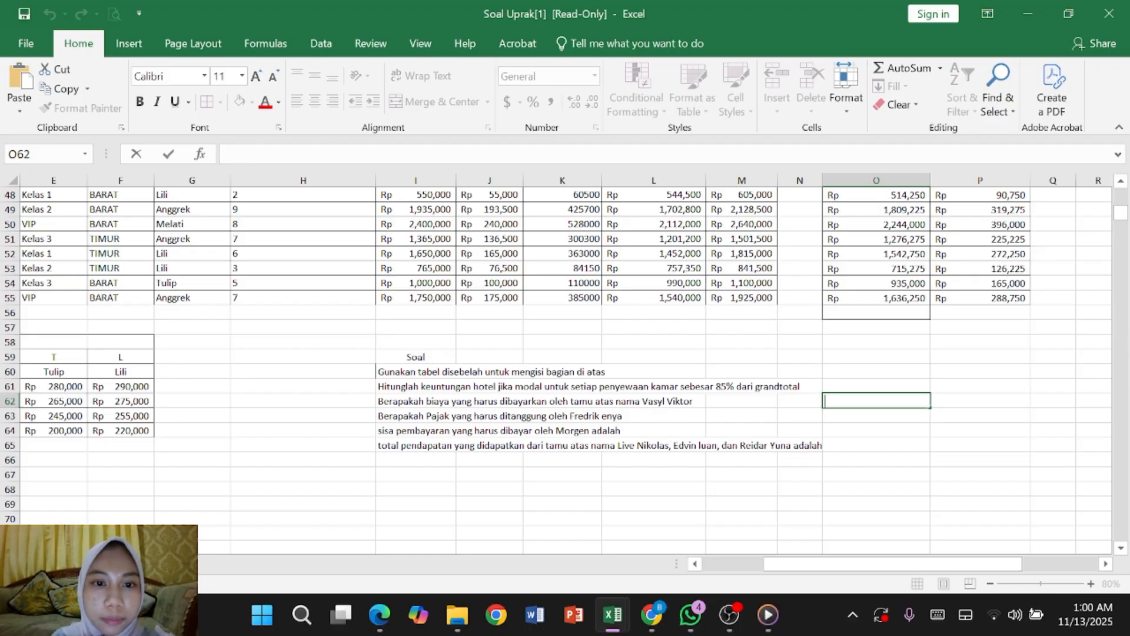
scroll(339, 399, up, 2)
scroll(340, 400, left, 3)
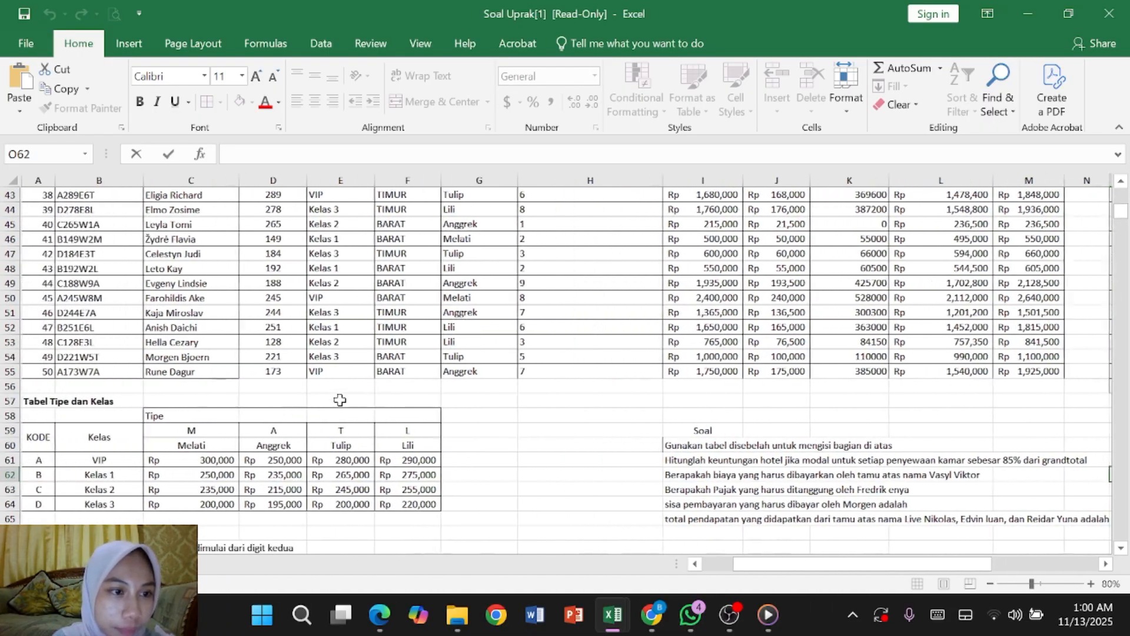
scroll(340, 399, up, 3)
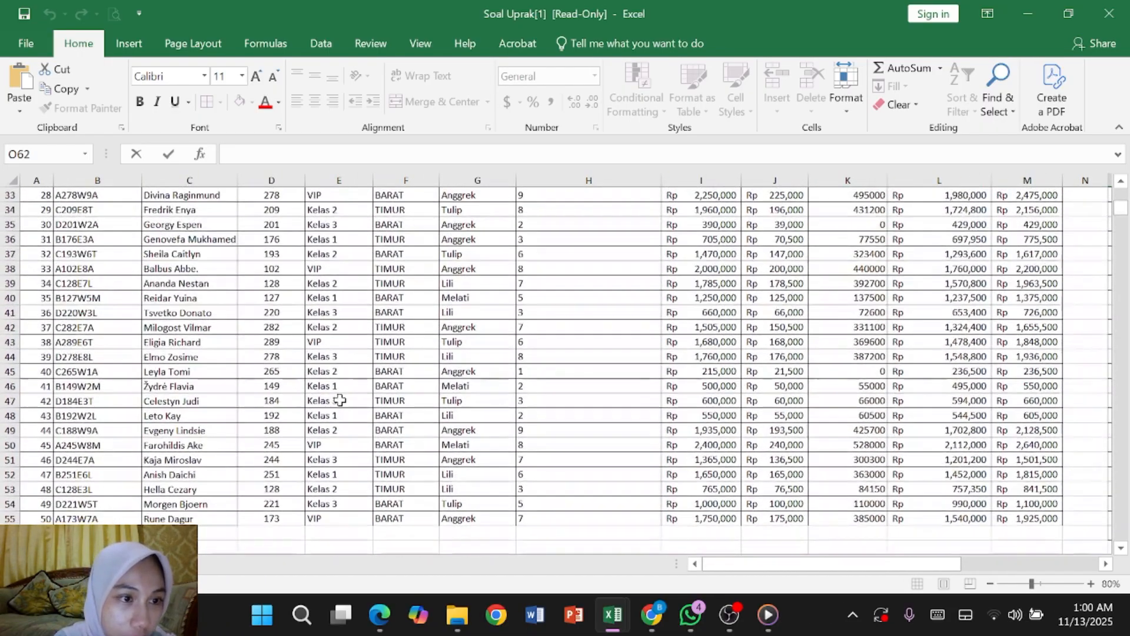
scroll(340, 399, up, 1)
scroll(340, 400, right, 1)
scroll(339, 399, down, 1)
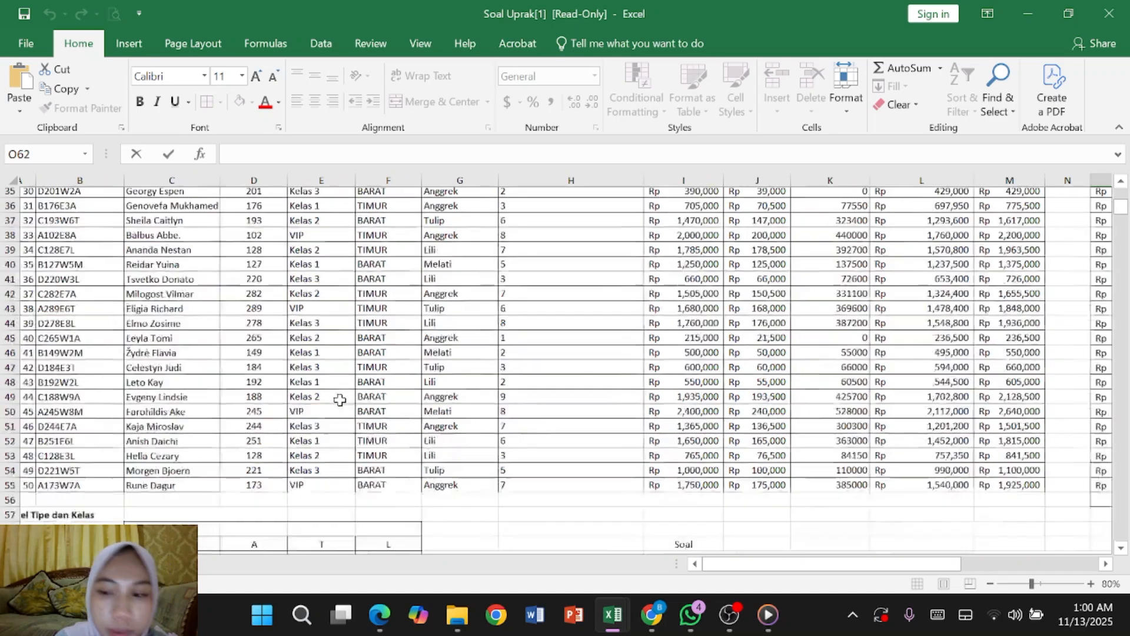
scroll(339, 399, down, 5)
scroll(340, 400, right, 4)
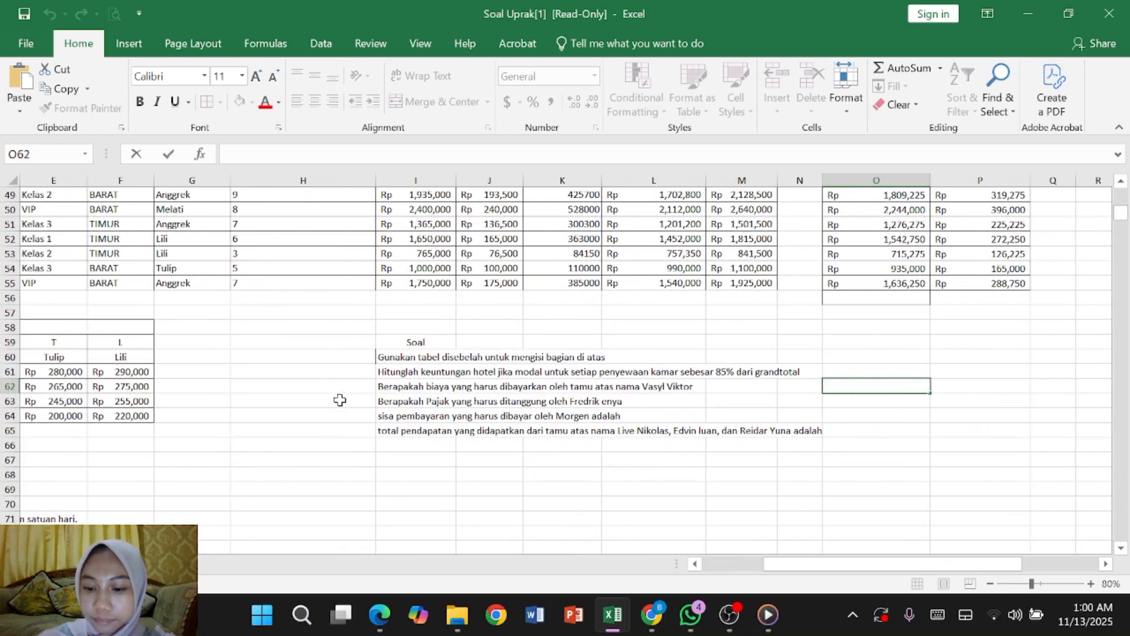
text(=)
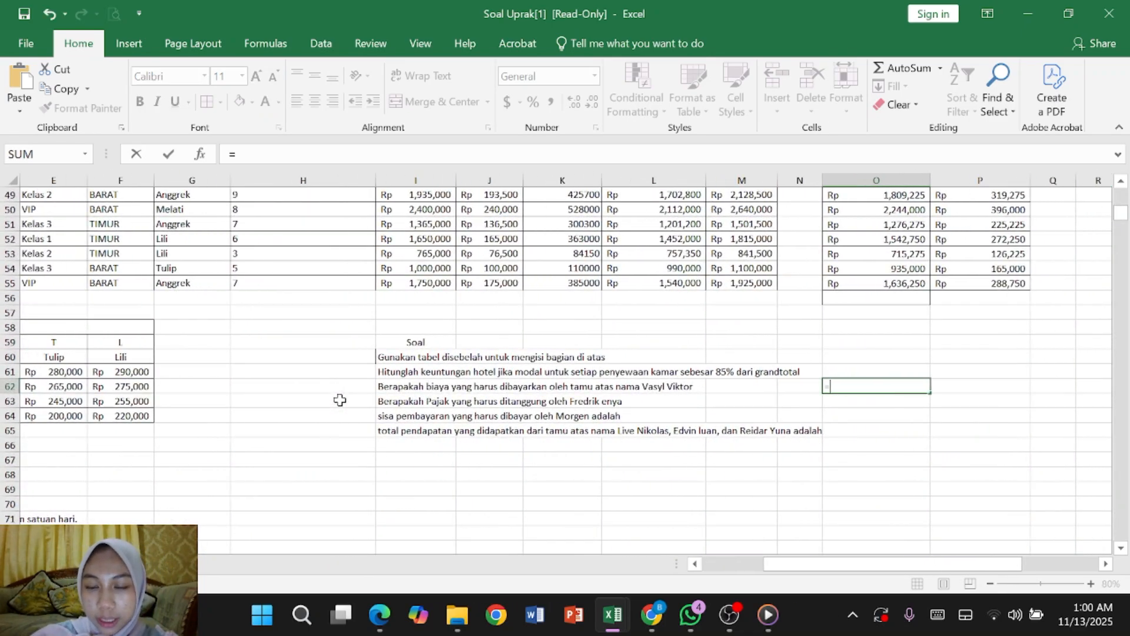
text(VLO)
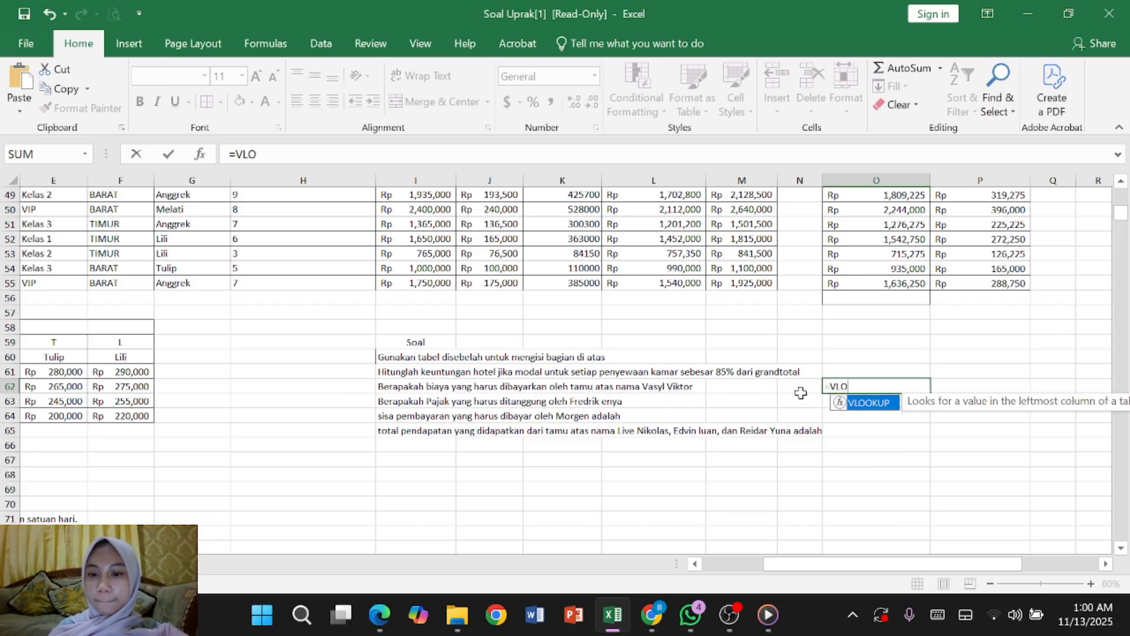
double_click(871, 403)
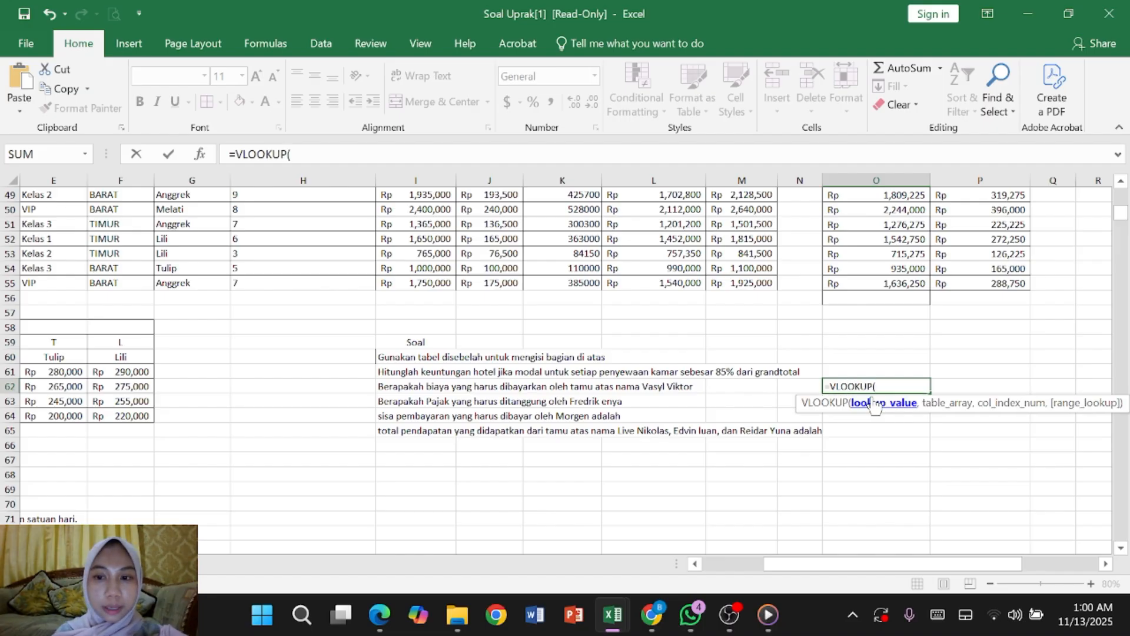
- Use the name cell C32 of the guest in the biaya question as the VLOOKUP lookup value
scroll(744, 365, up, 4)
scroll(744, 365, left, 2)
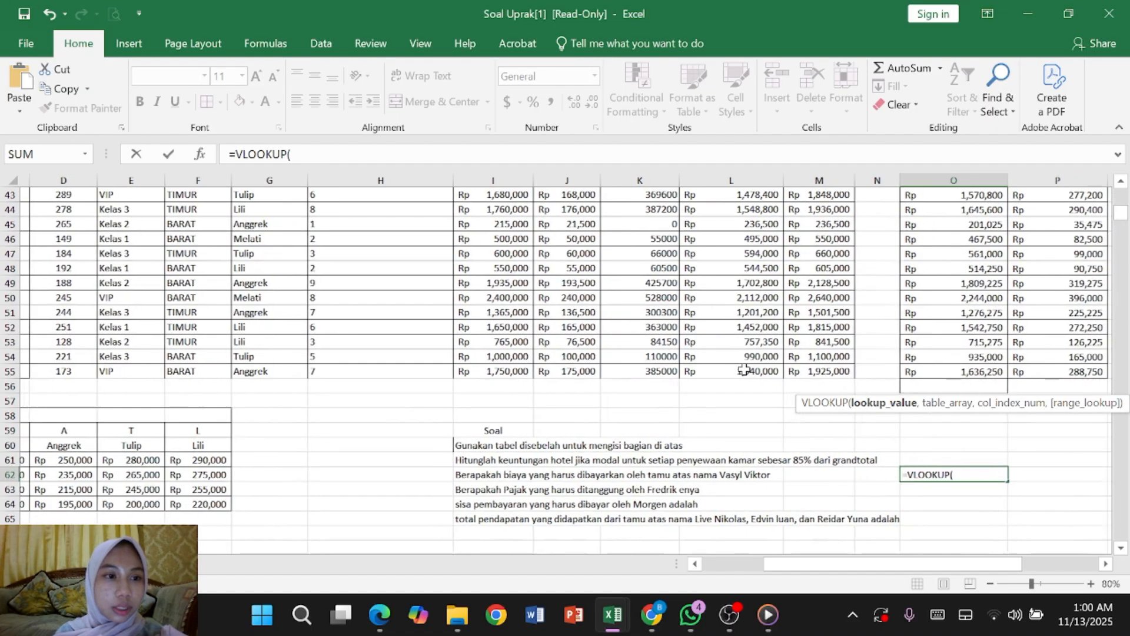
scroll(744, 369, right, 1)
scroll(744, 369, up, 1)
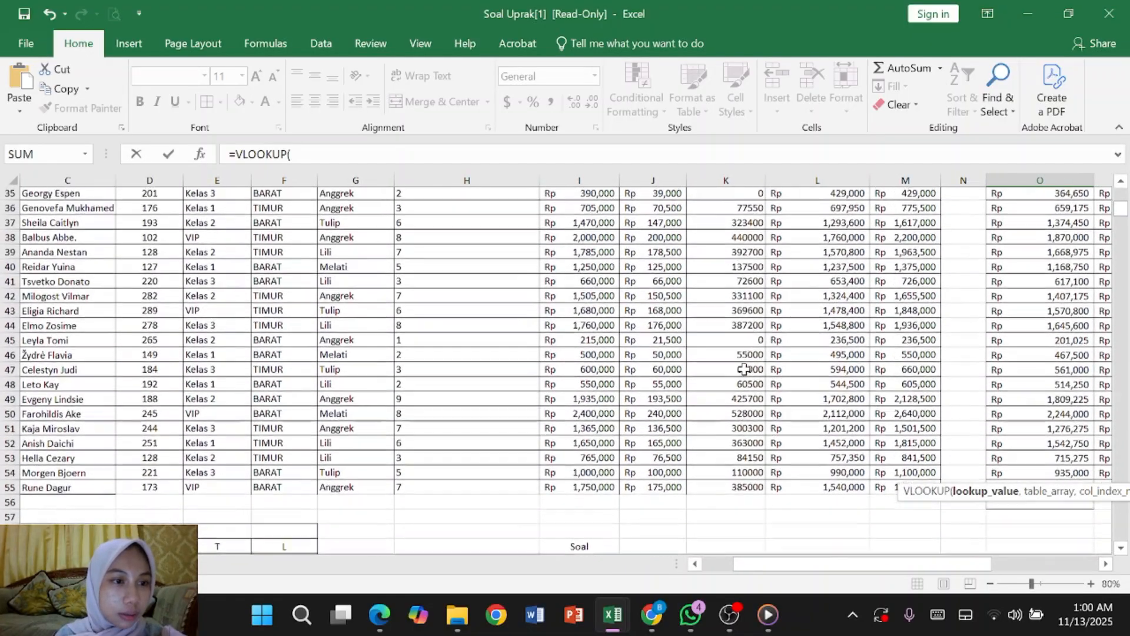
scroll(744, 368, up, 2)
scroll(744, 369, left, 2)
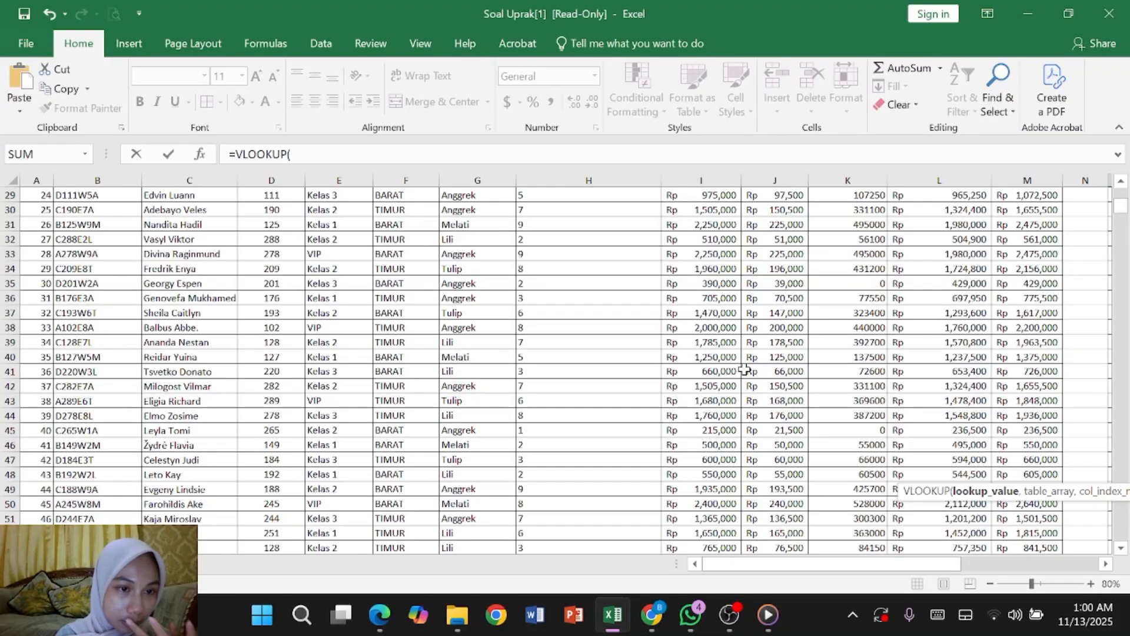
click(214, 241)
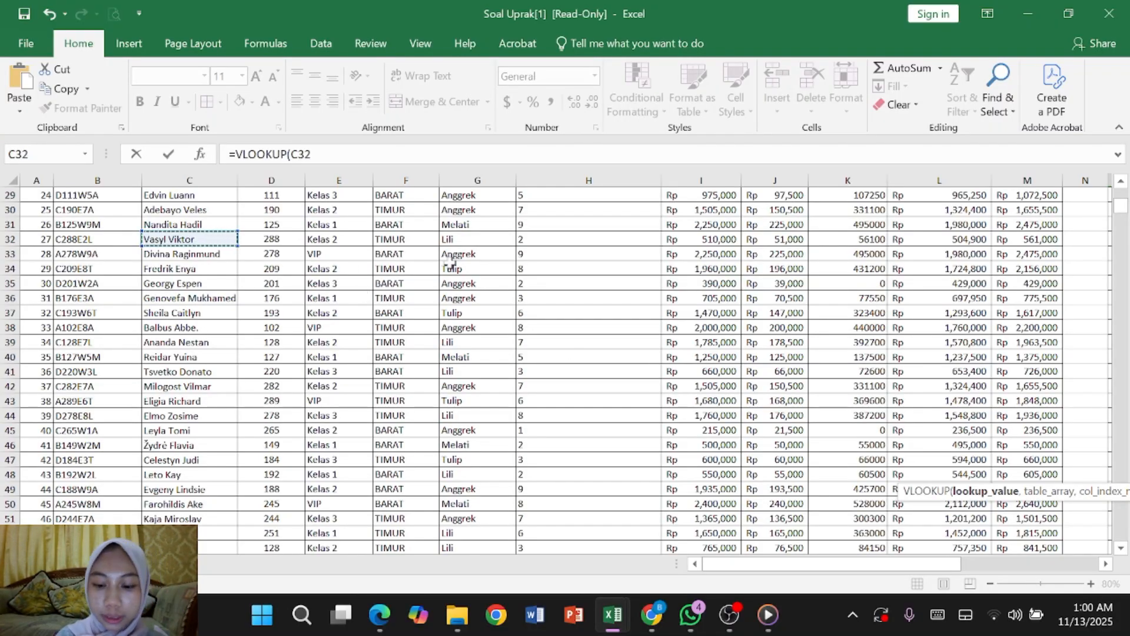
text(,)
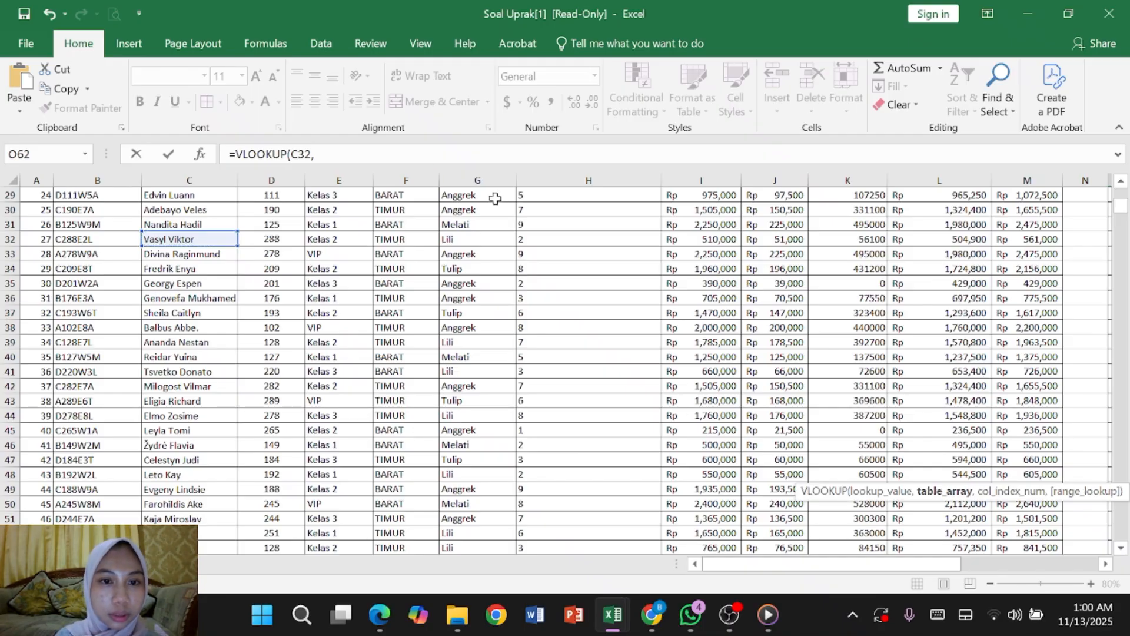
- Set the VLOOKUP table array to the booking data from Nama to Grand Total as the absolute range $C$6:$M$55
scroll(494, 197, up, 7)
scroll(495, 197, up, 3)
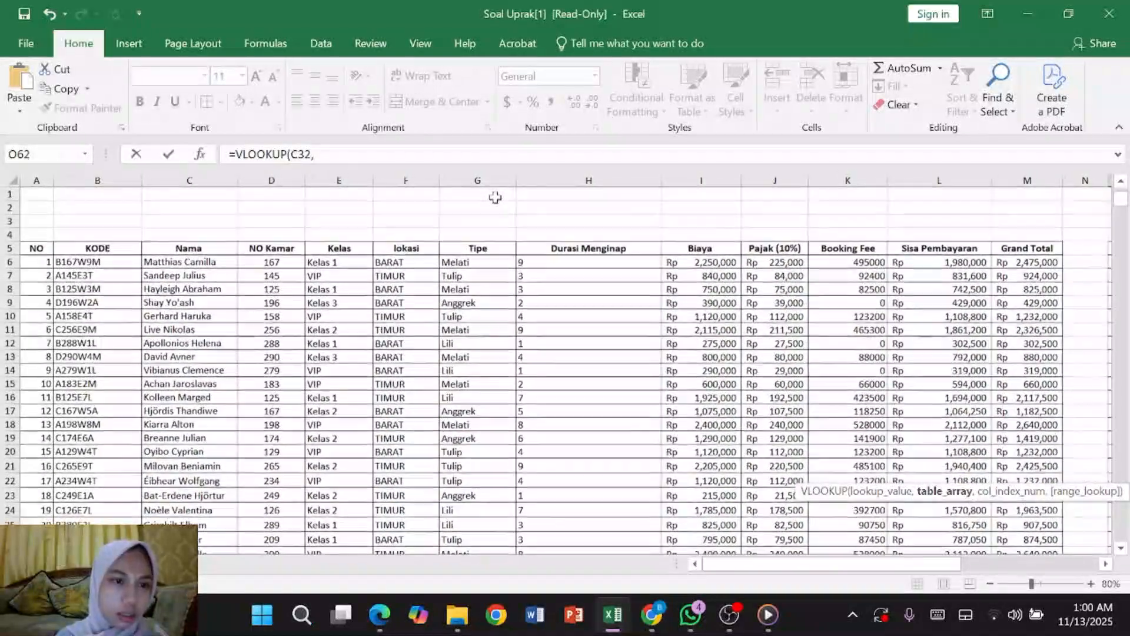
click(203, 263)
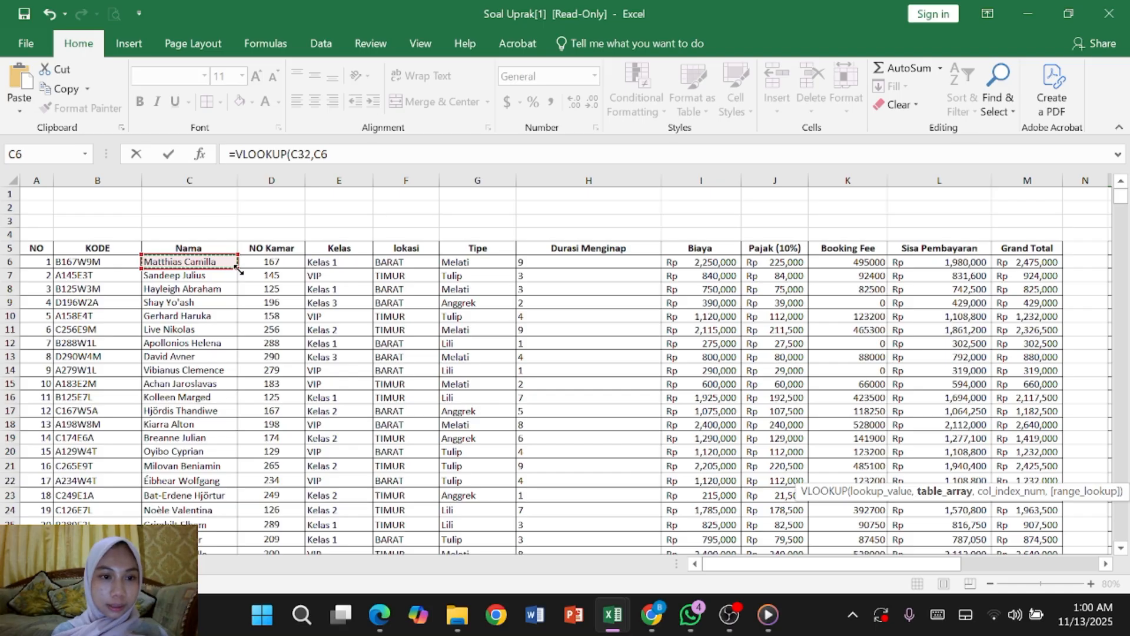
drag(237, 269, 1068, 405)
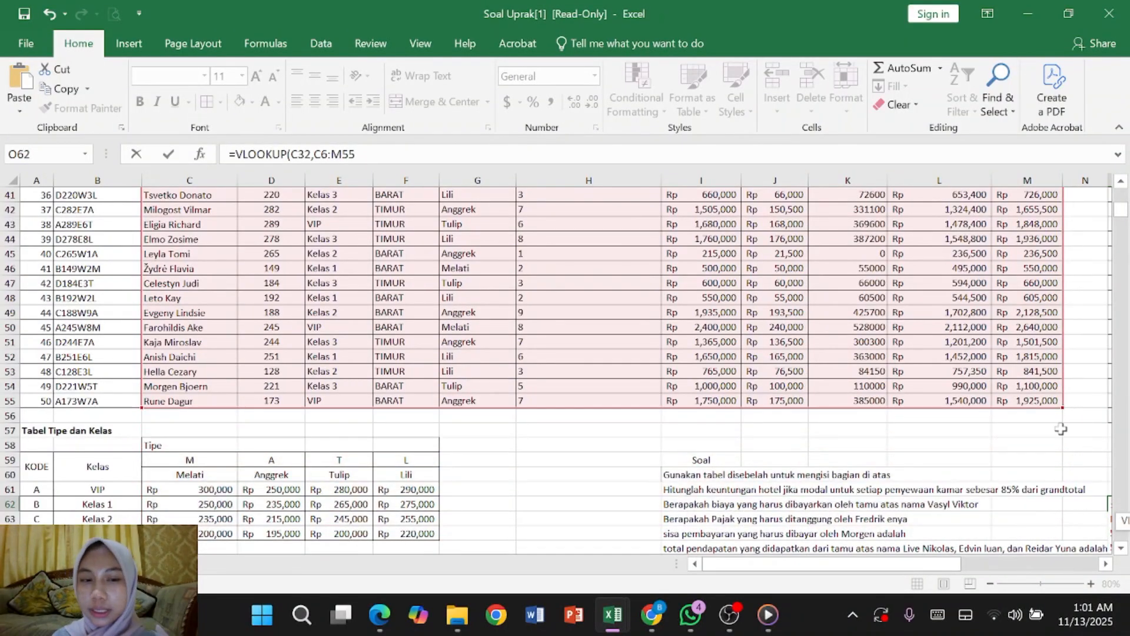
scroll(991, 388, down, 1)
scroll(991, 388, right, 1)
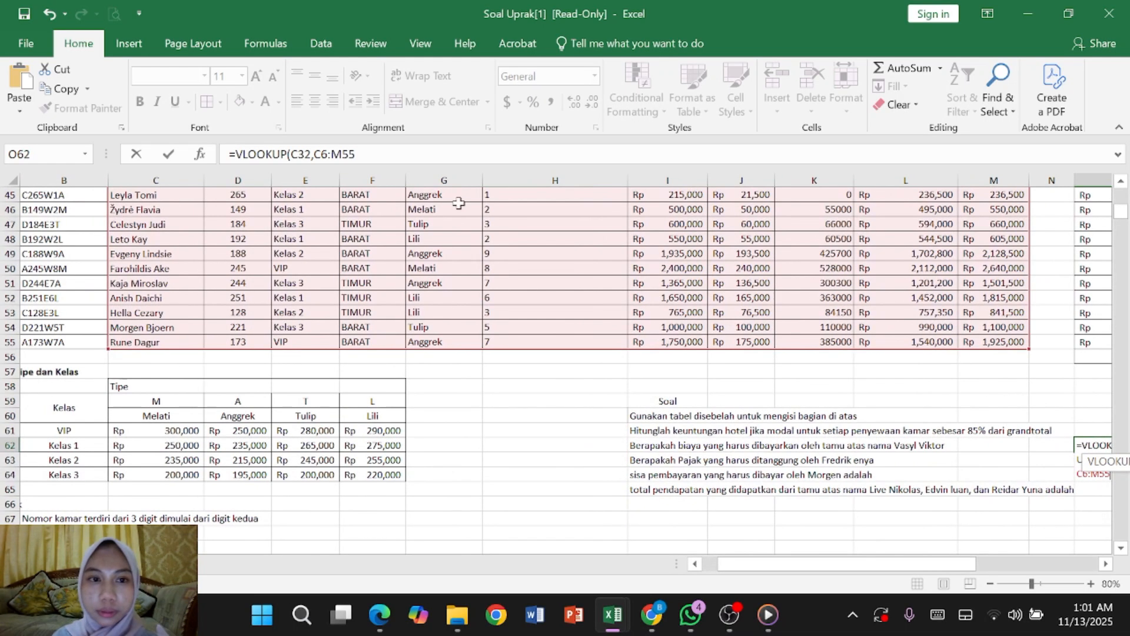
drag(313, 154, 355, 155)
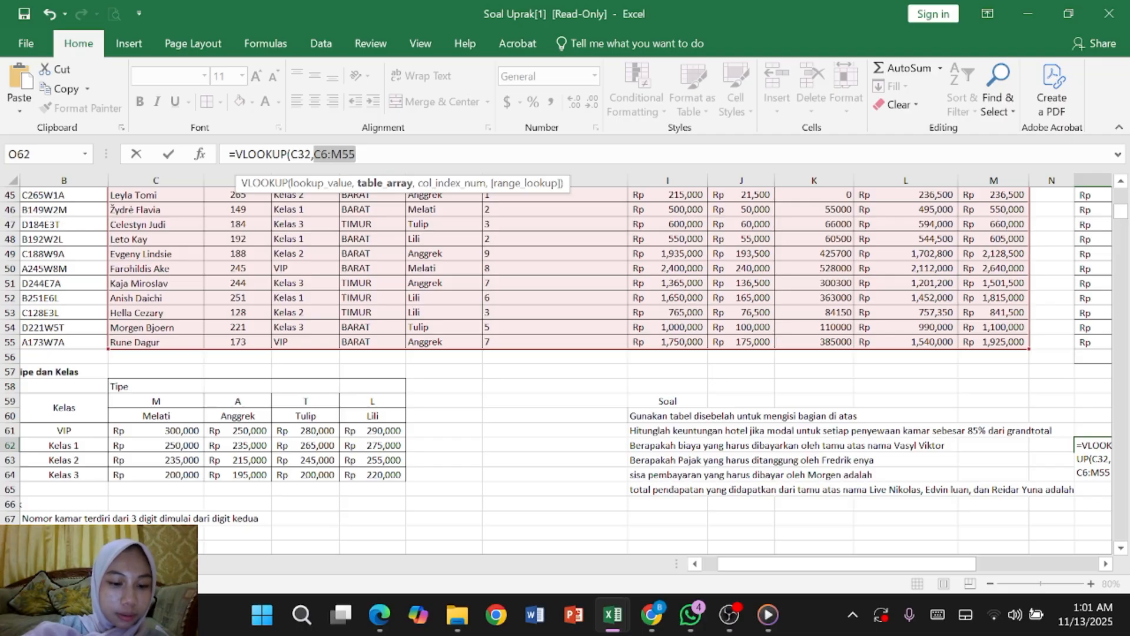
key(F4)
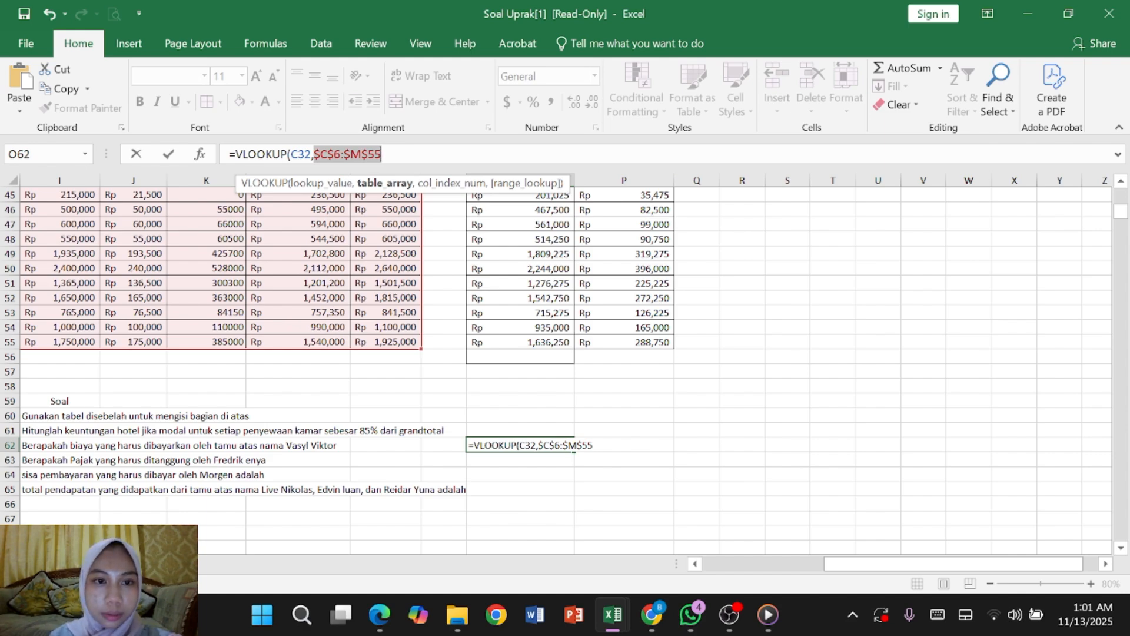
key(Right)
text(,)
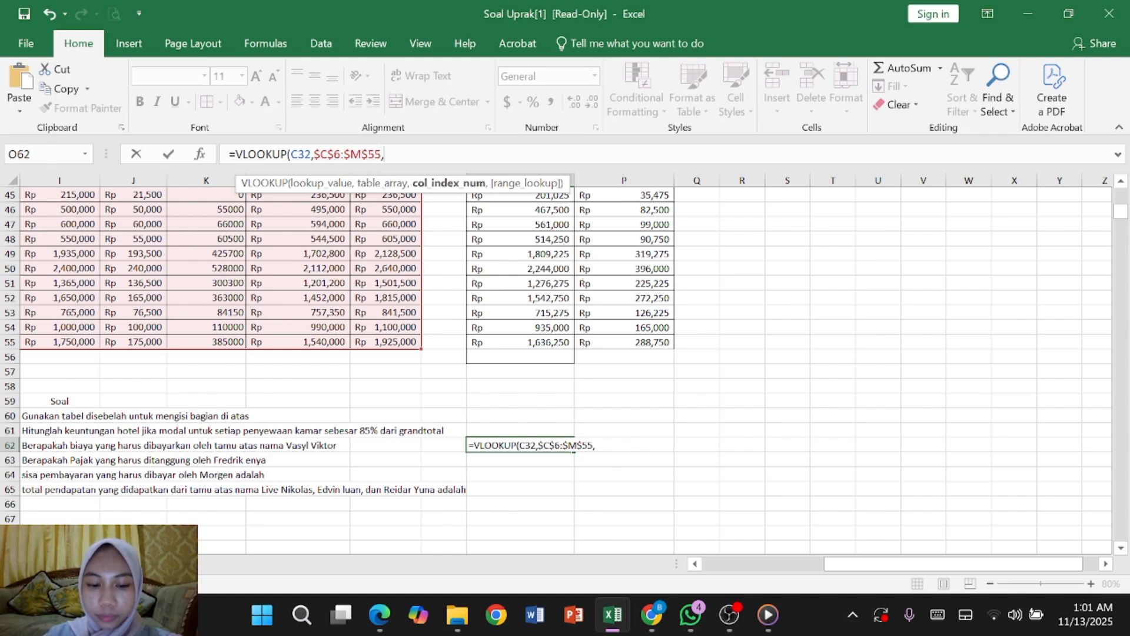
- Complete the O62 lookup with column index 11 and FALSE for an exact match, and commit the formula
text(11)
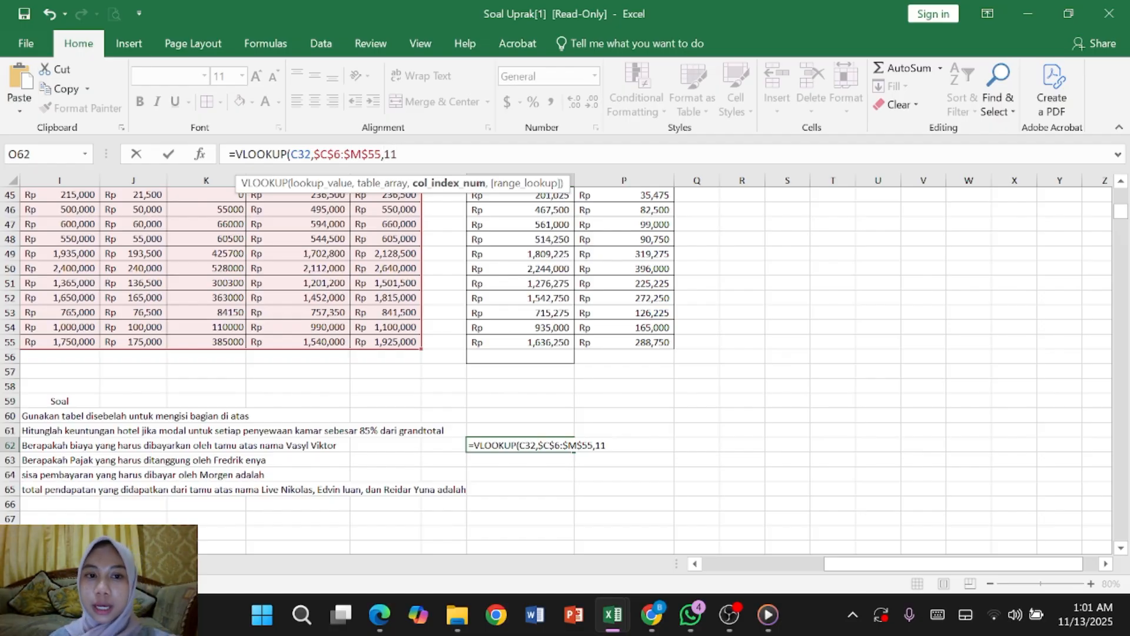
text(,)
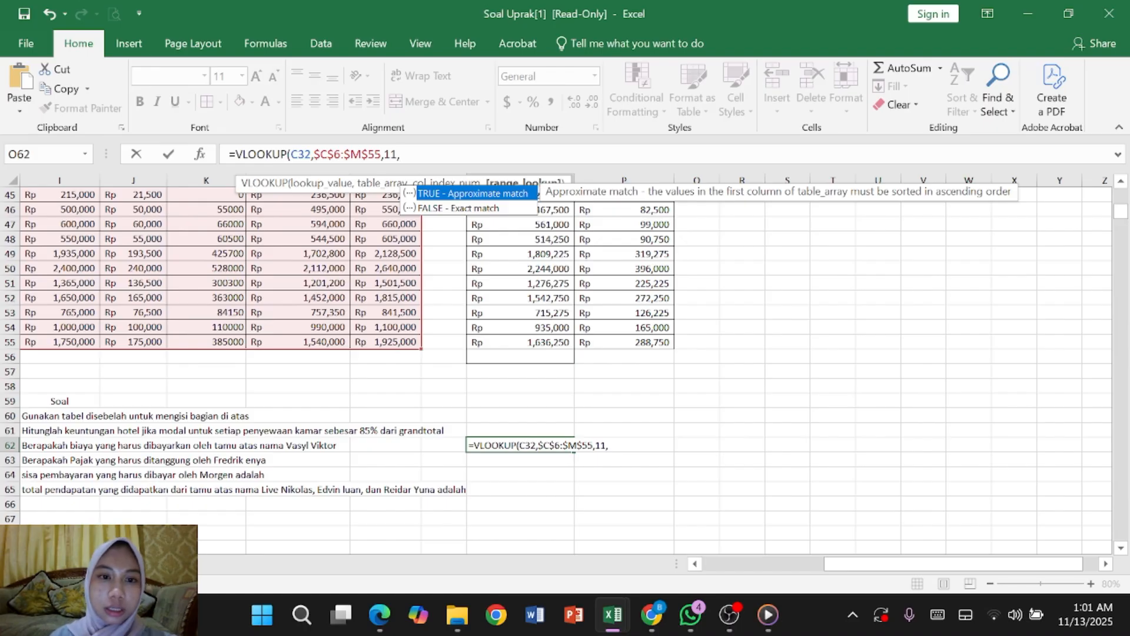
double_click(462, 207)
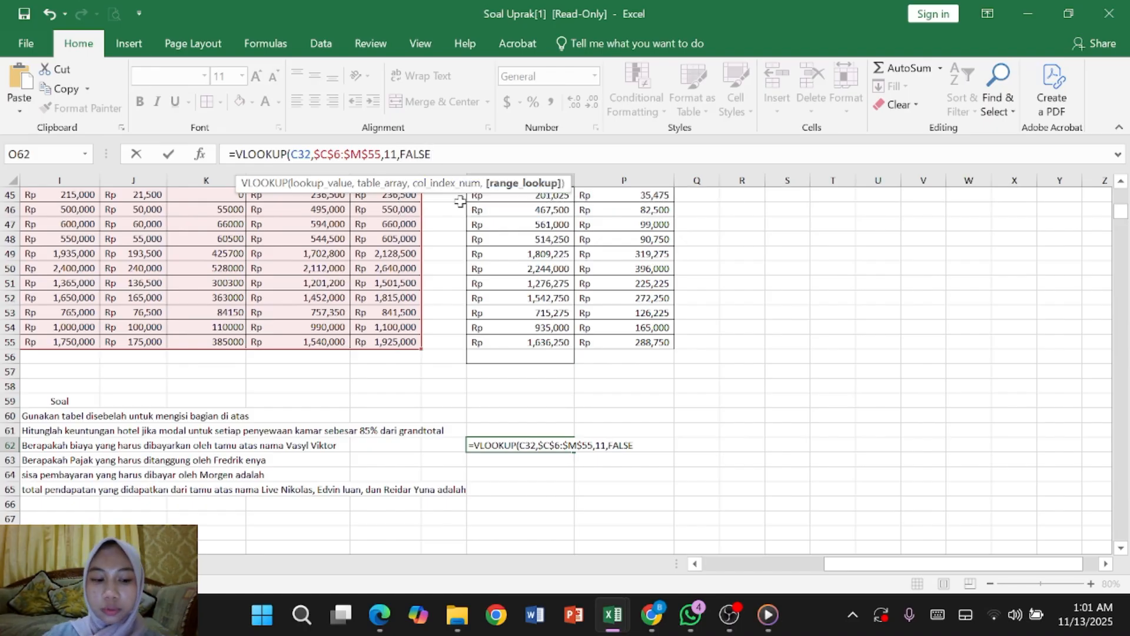
key(Return)
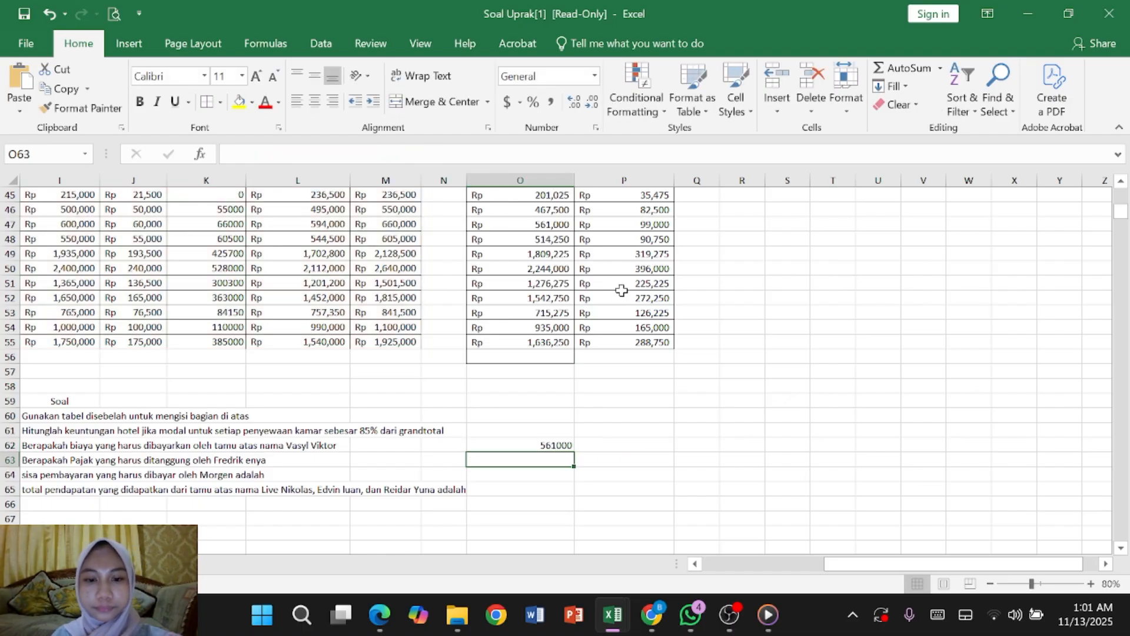
- Start a VLOOKUP formula in O63 beside the question on the guest's Pajak, locating that guest in the booking table
scroll(622, 289, left, 3)
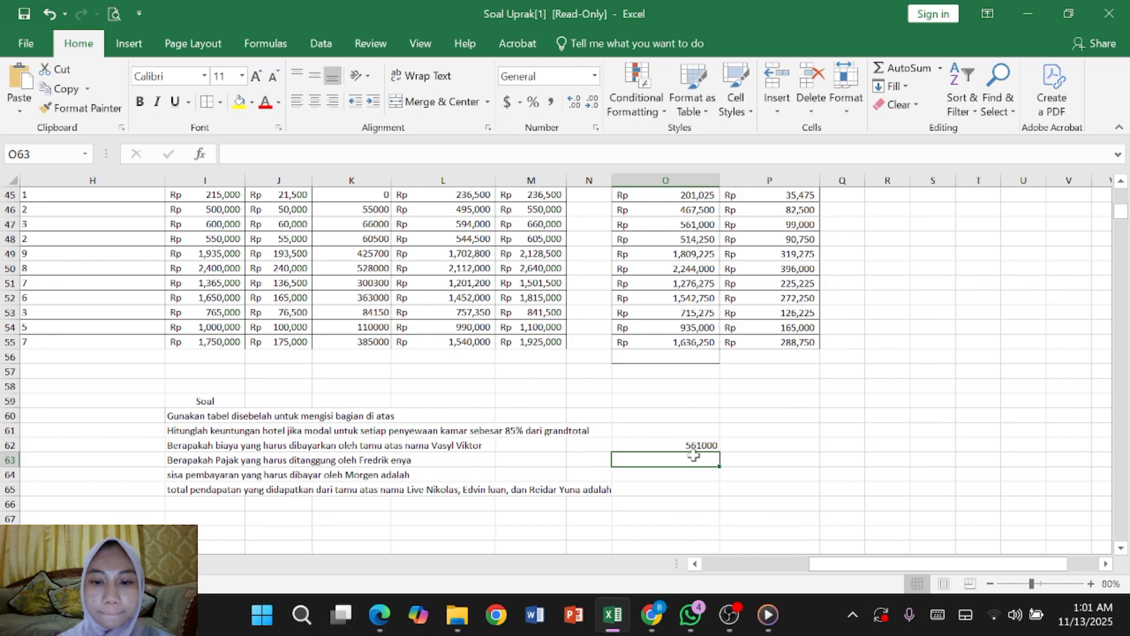
text(=)
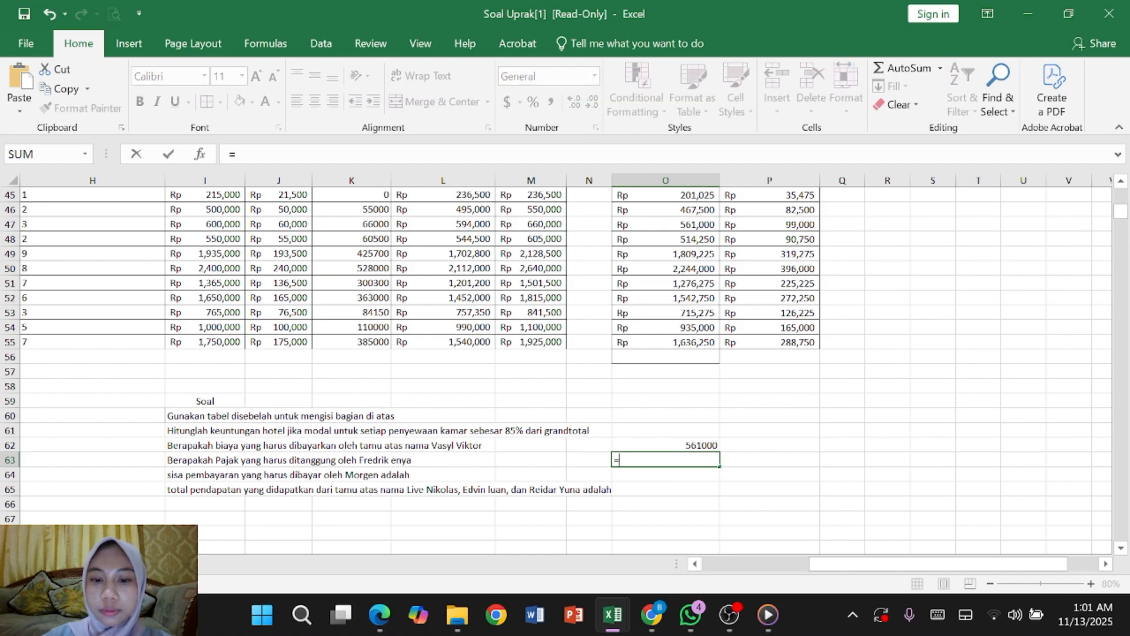
scroll(454, 404, left, 5)
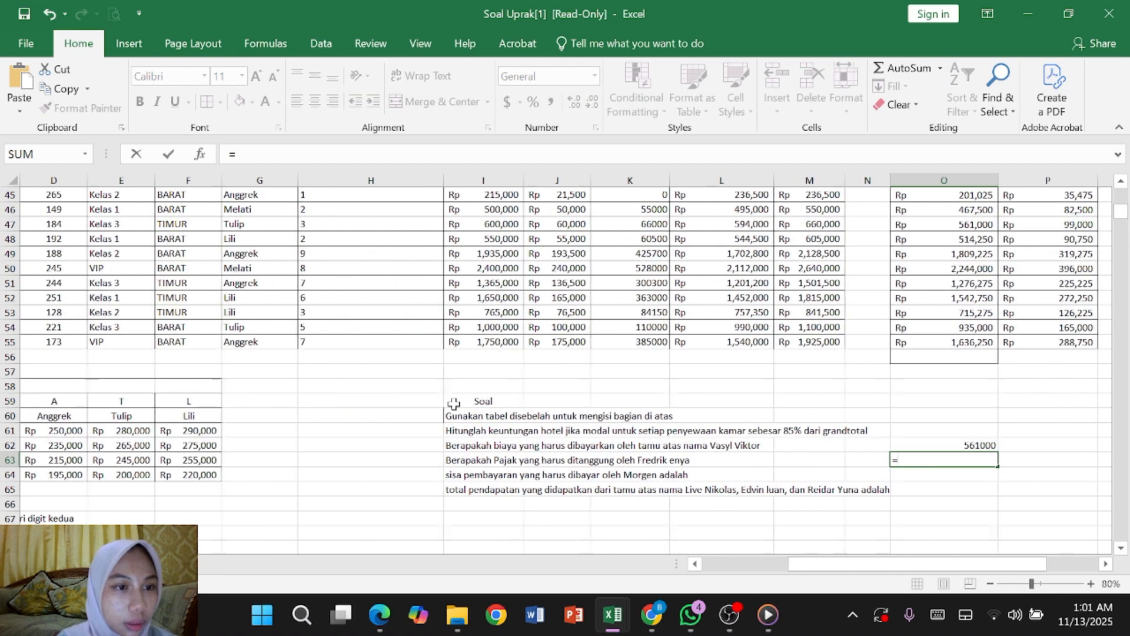
scroll(454, 404, up, 5)
scroll(453, 404, left, 1)
scroll(454, 404, up, 1)
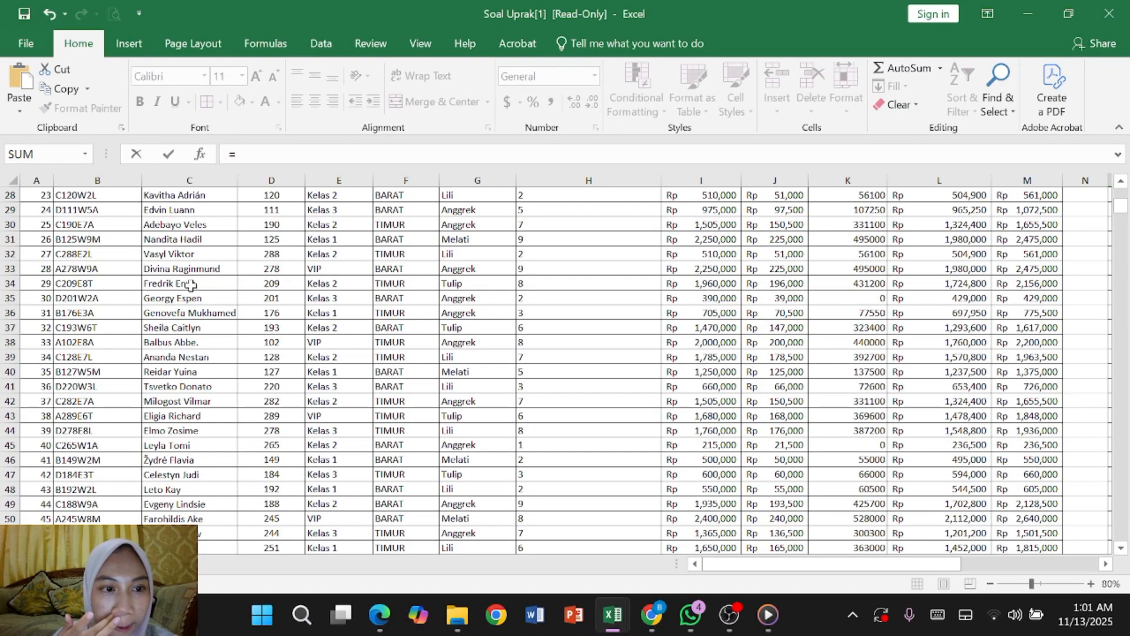
text(V)
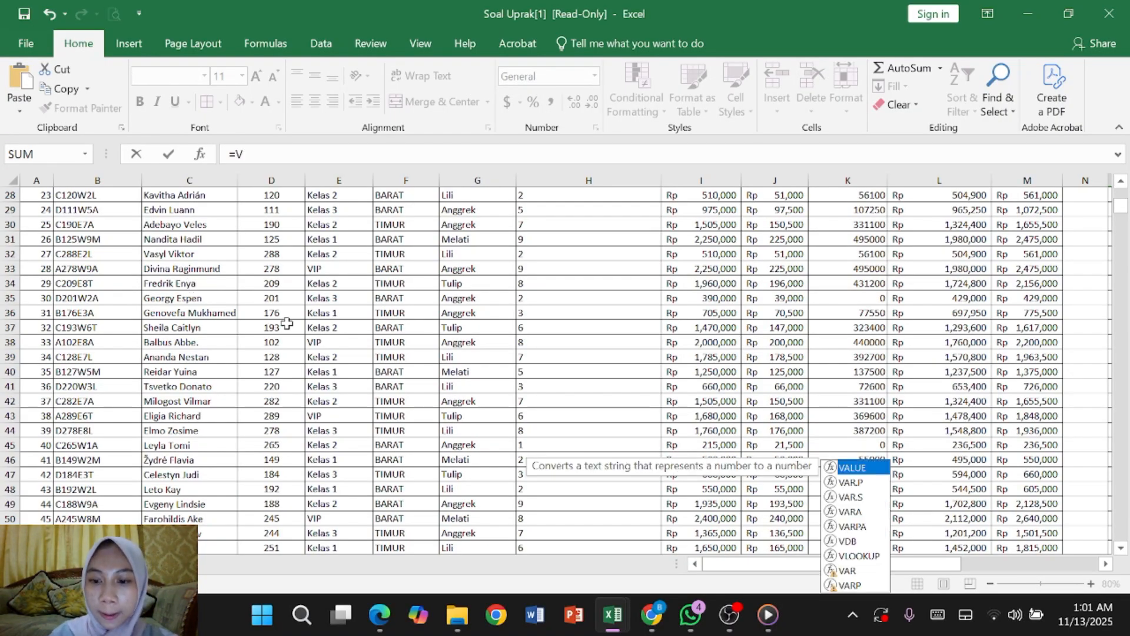
double_click(864, 557)
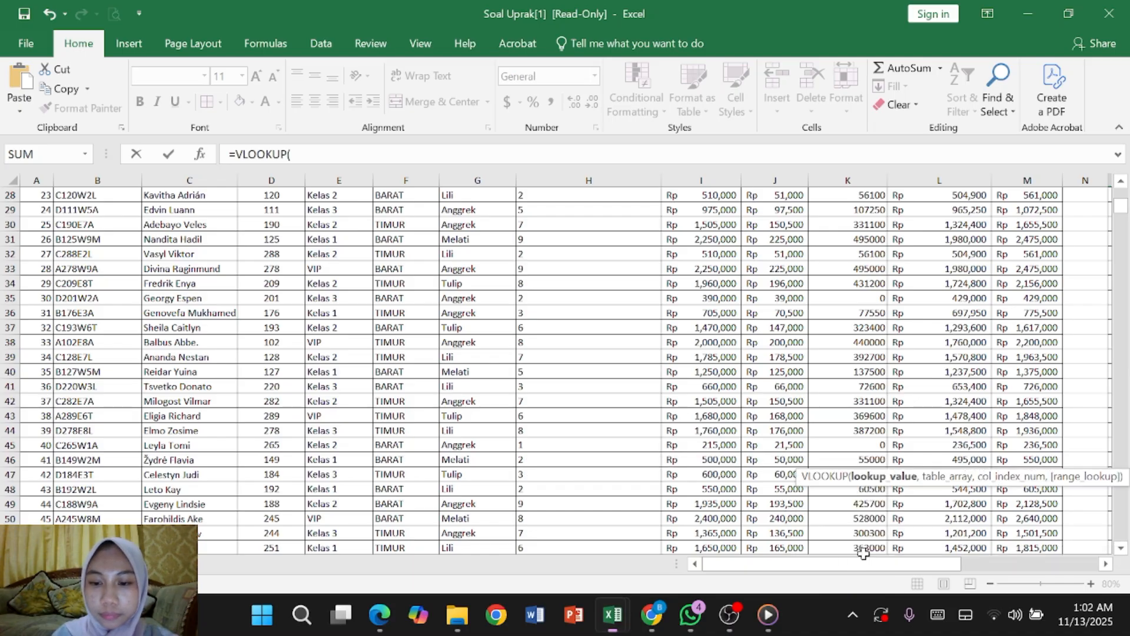
click(189, 287)
click(465, 327)
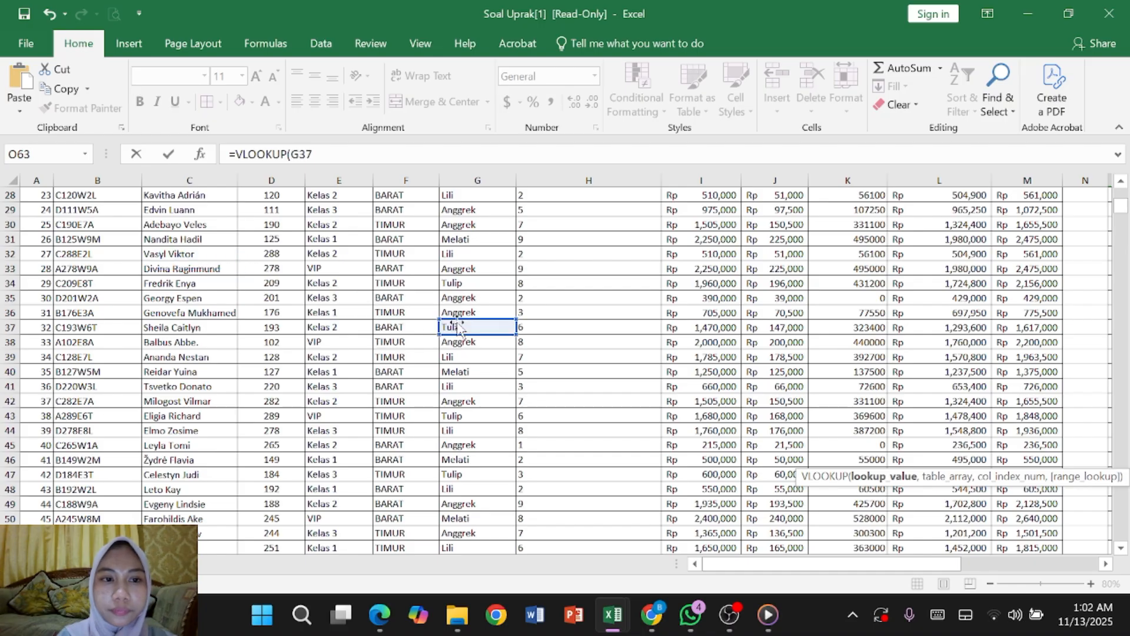
key(Return)
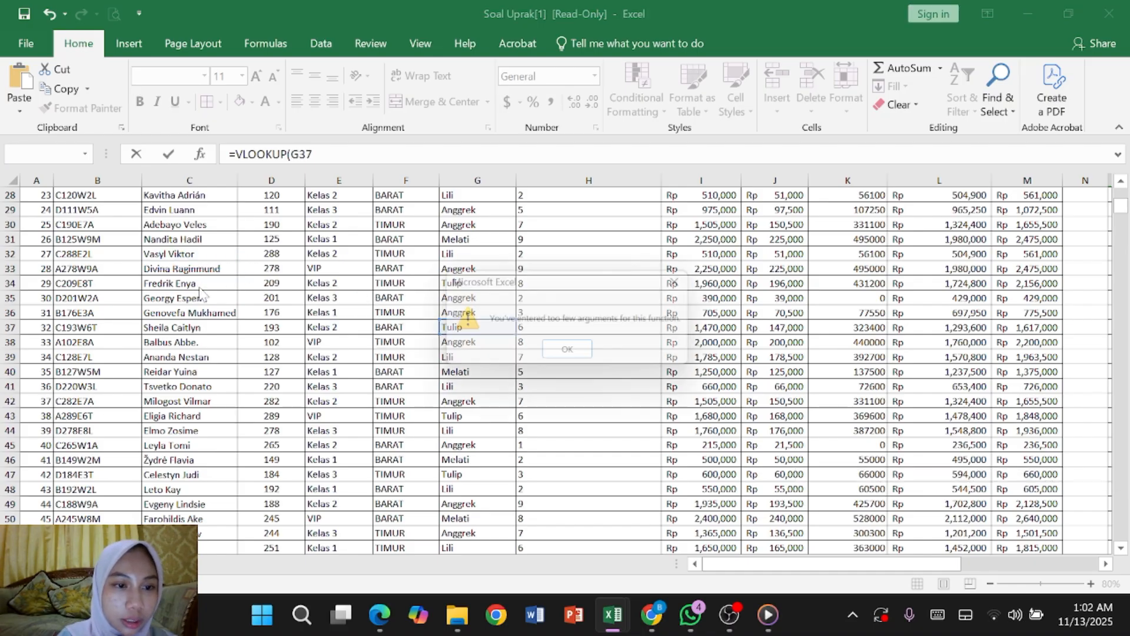
click(572, 354)
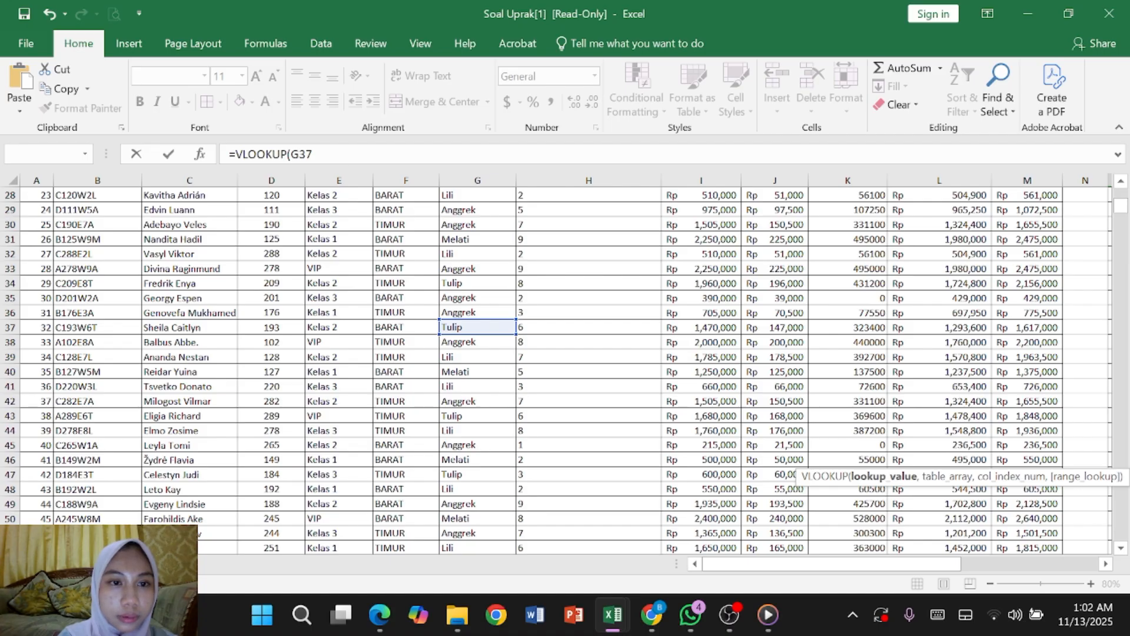
key(BackSpace)
key(BackSpace)
key(BackSpace)
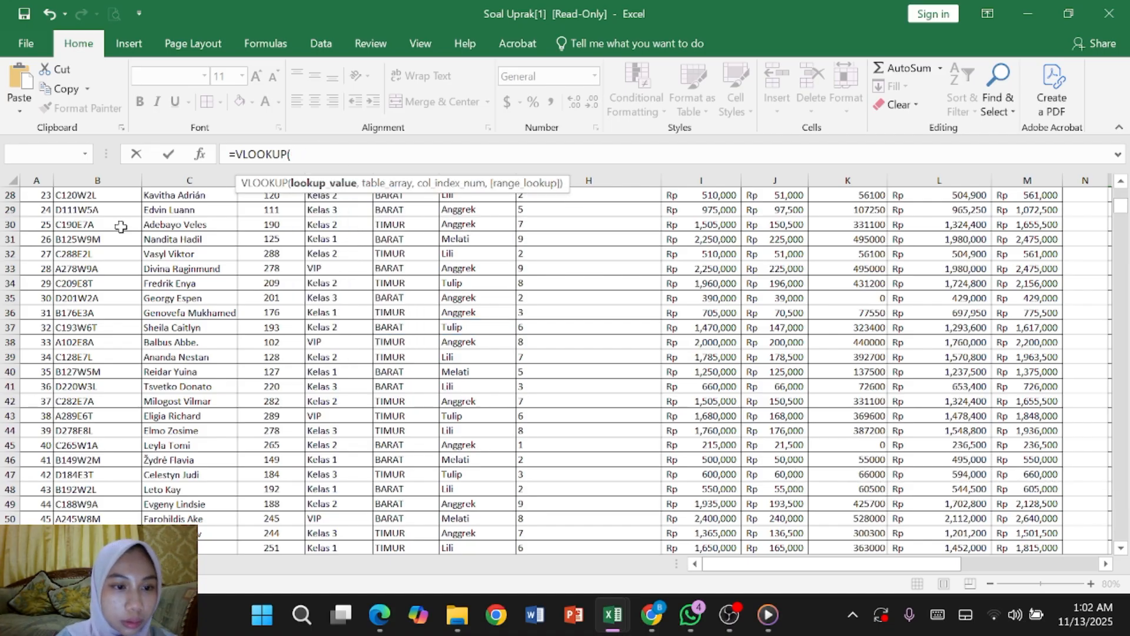
- Use the name cell C34 of the guest in the Pajak question as the VLOOKUP lookup value
click(192, 282)
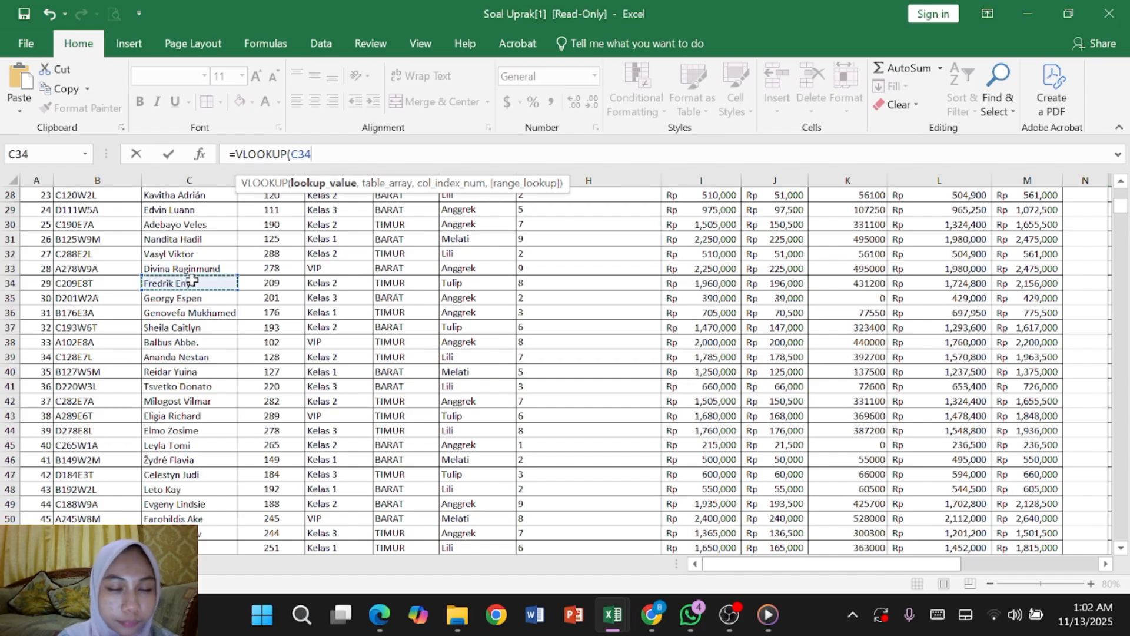
scroll(371, 282, down, 7)
scroll(371, 282, right, 3)
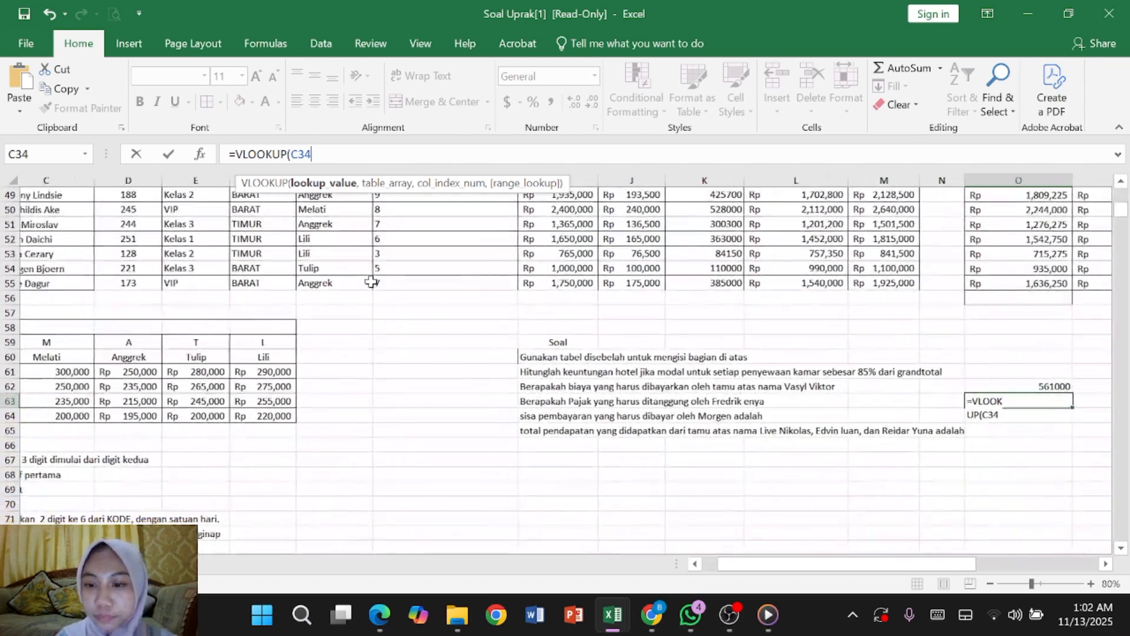
scroll(370, 283, down, 1)
scroll(370, 283, left, 1)
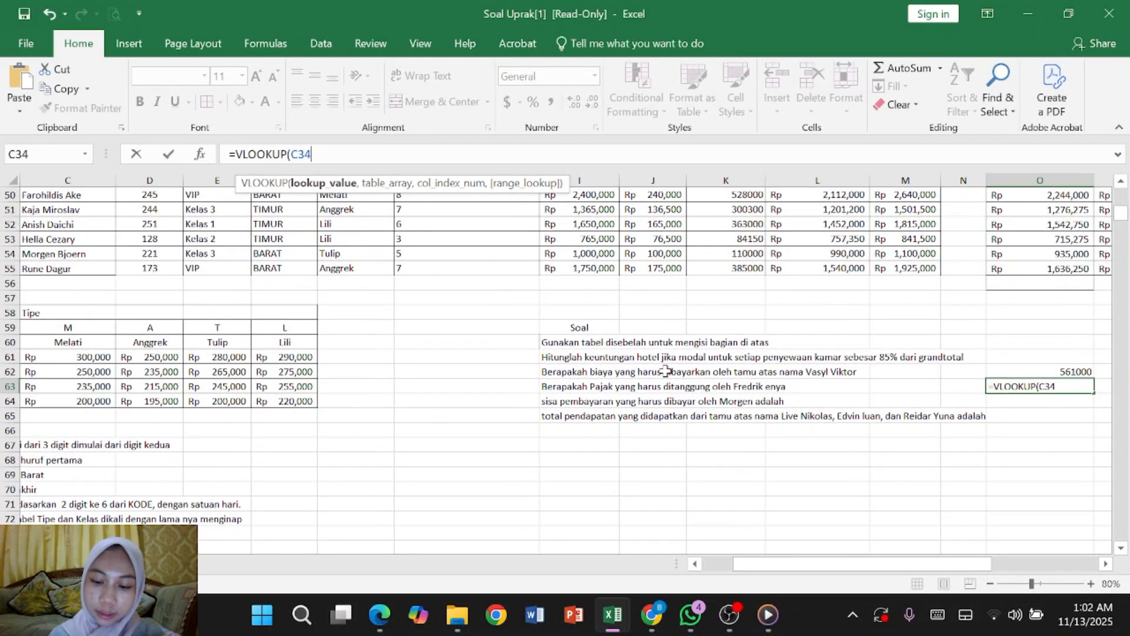
text(,)
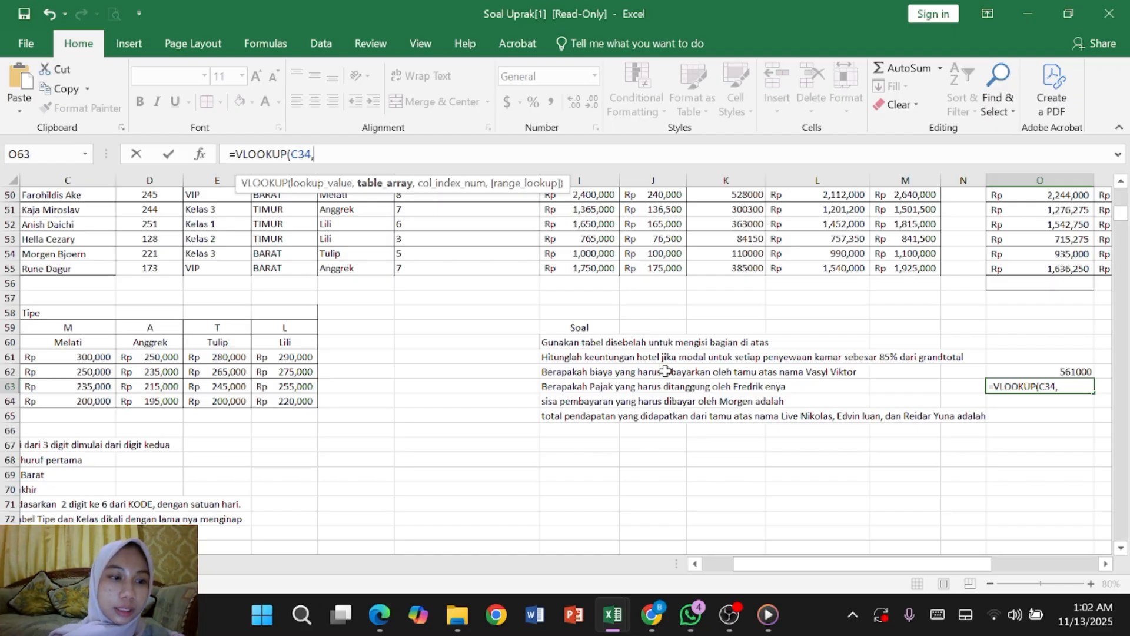
- Set the O63 lookup's table array to the booking data from Nama to Pajak, C6:J55
scroll(665, 371, down, 1)
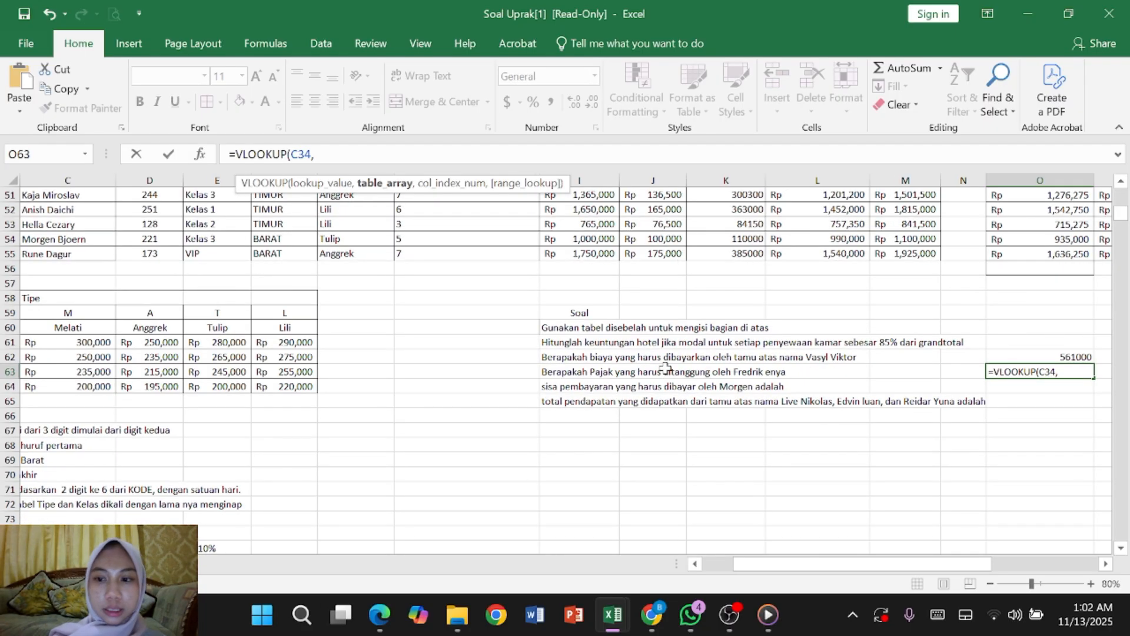
scroll(504, 277, up, 1)
scroll(504, 278, left, 1)
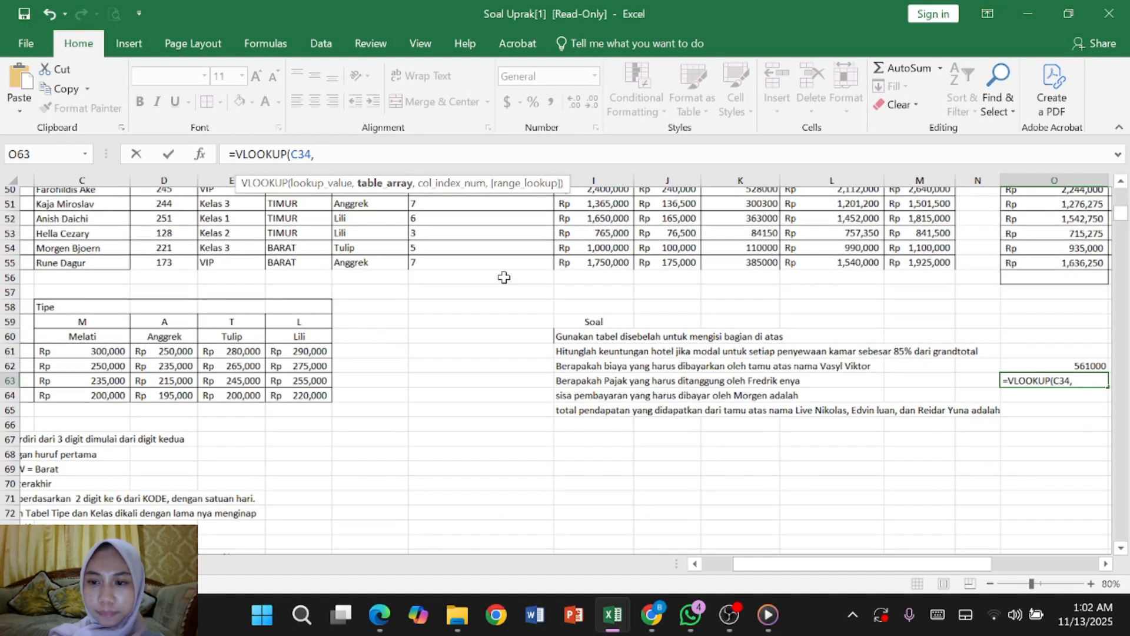
scroll(504, 278, left, 1)
scroll(503, 277, up, 8)
scroll(504, 277, up, 7)
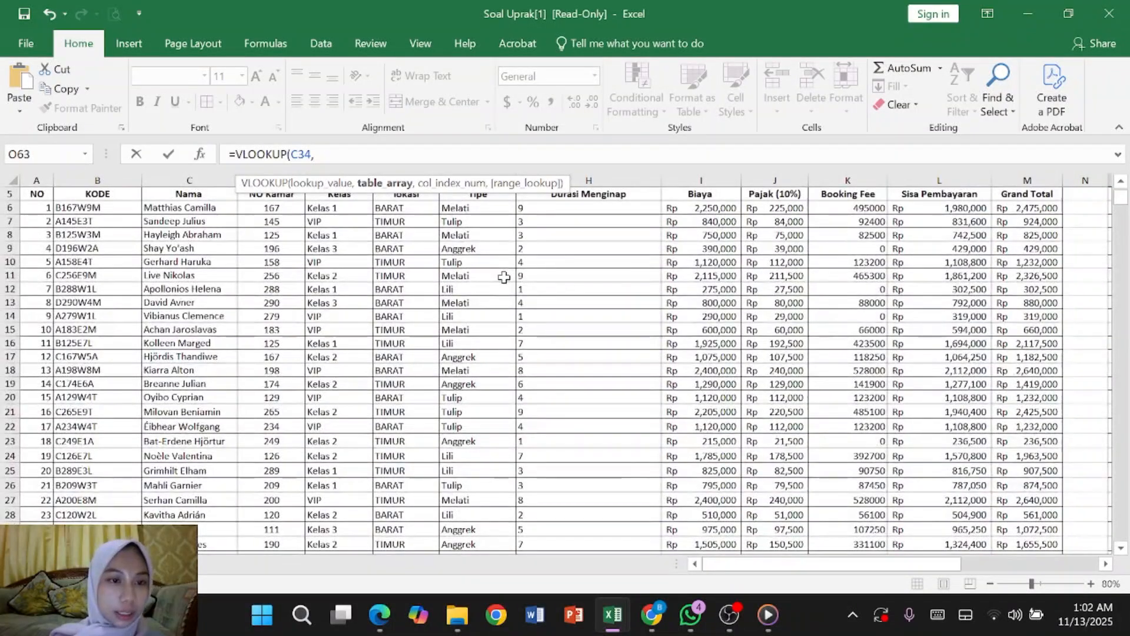
click(234, 207)
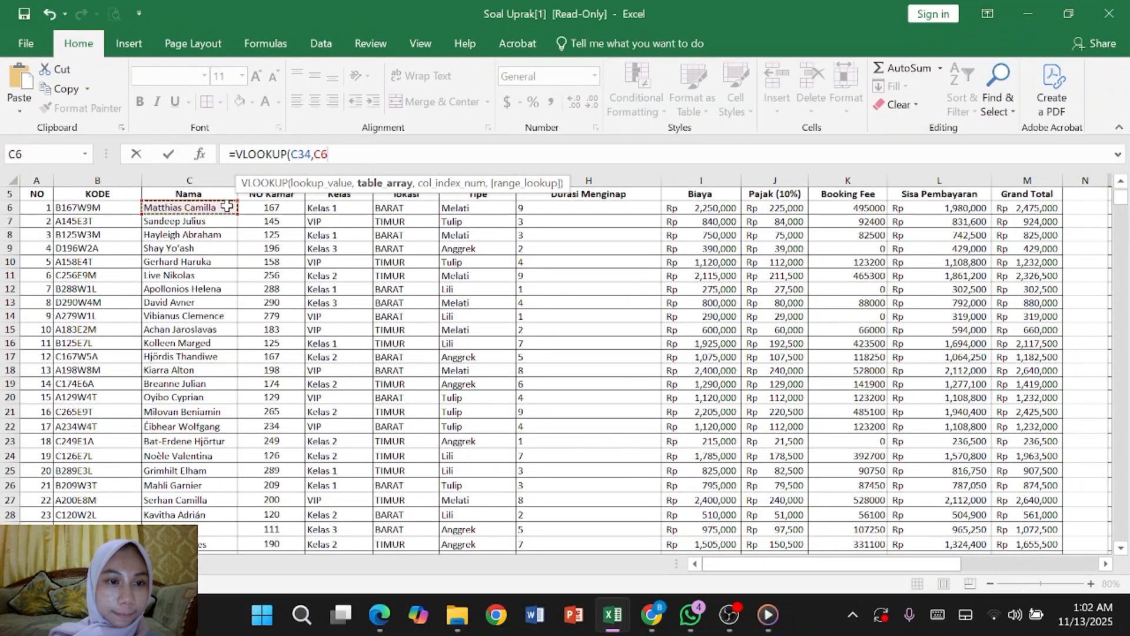
drag(235, 212, 817, 375)
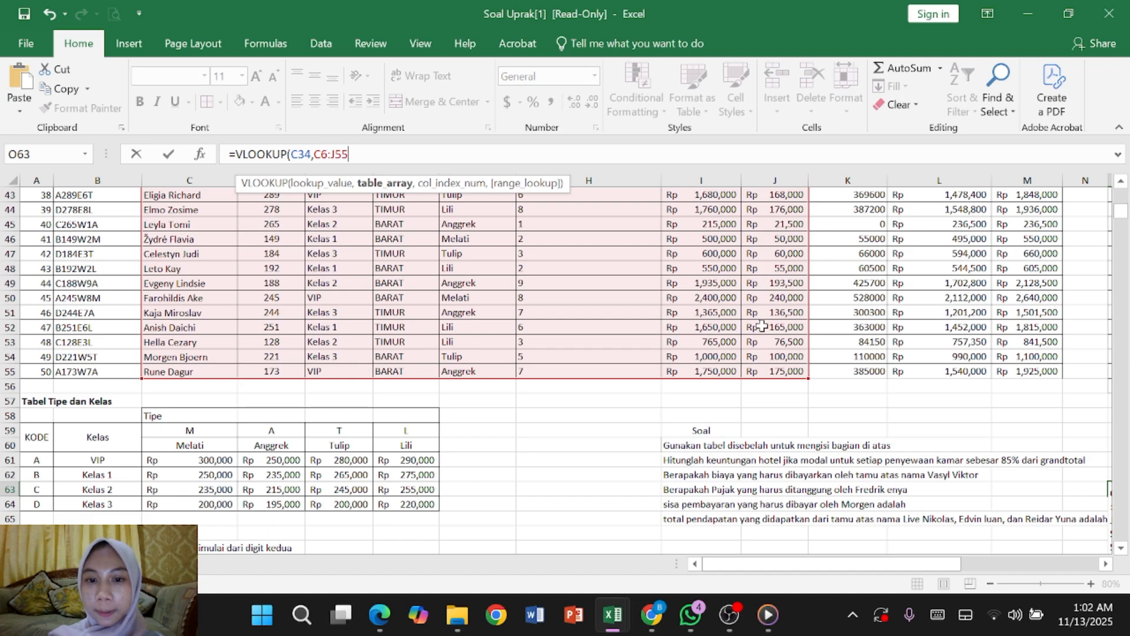
- Make the table array absolute as $C$6:$J$55 and continue to the column index argument
scroll(762, 325, down, 2)
scroll(762, 325, right, 2)
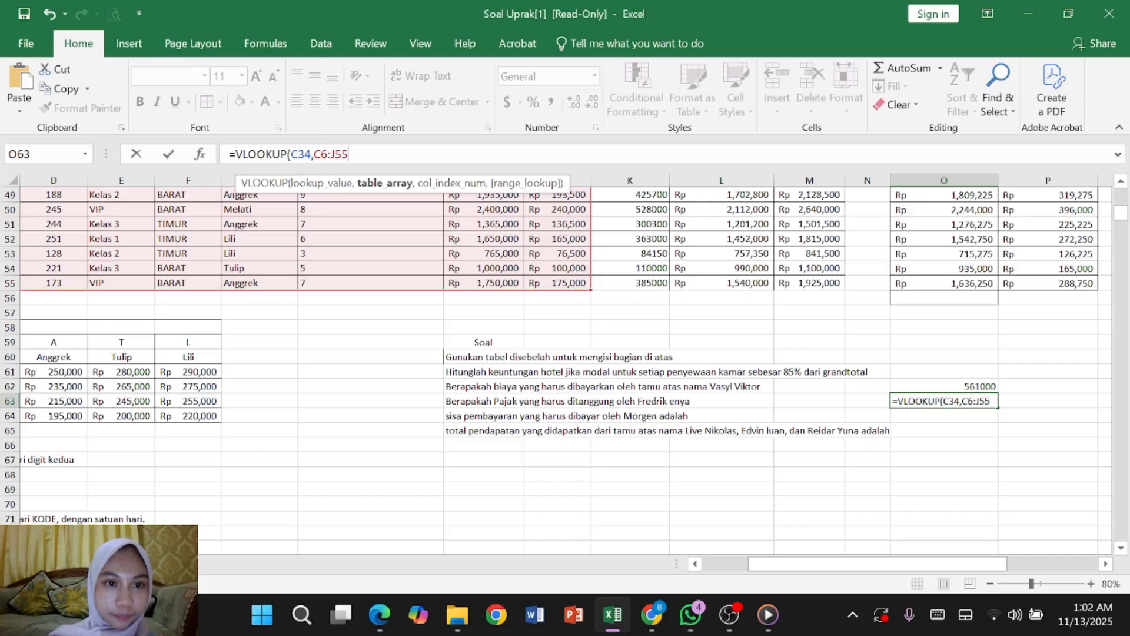
drag(313, 154, 348, 155)
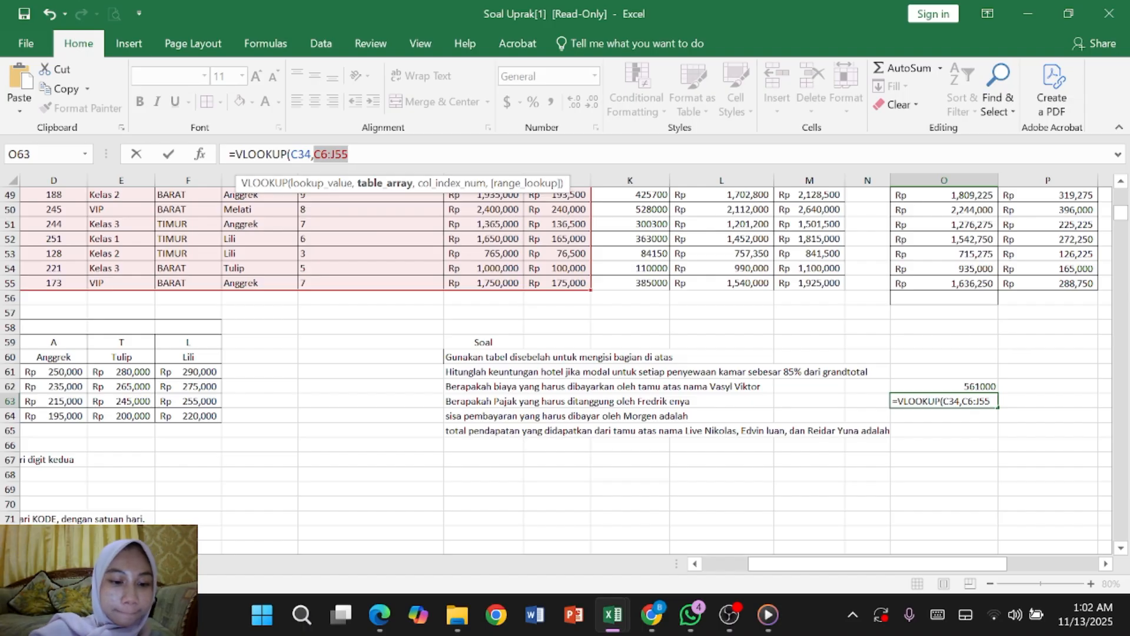
key(F4)
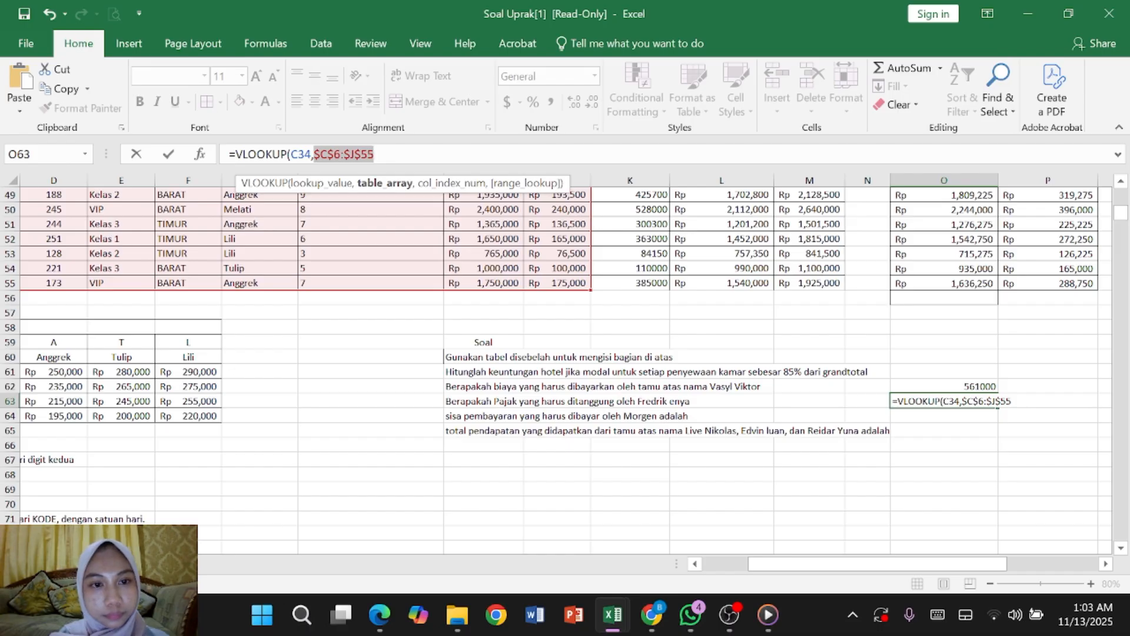
click(375, 154)
text(,)
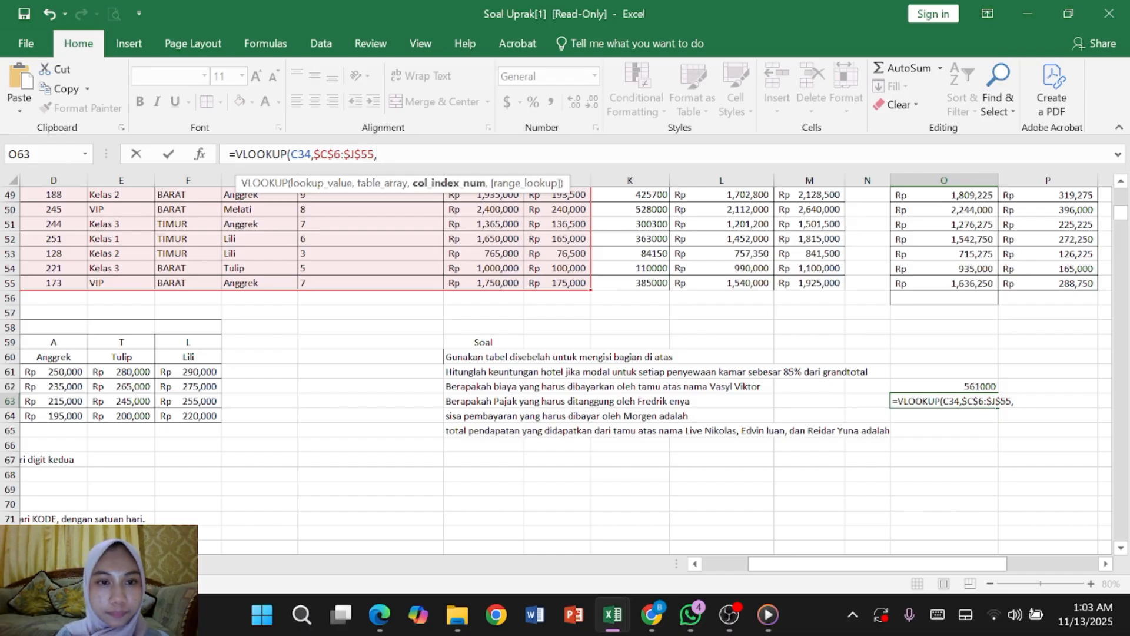
- Complete the O63 lookup with column index 8 and FALSE for an exact match, and commit the formula
scroll(441, 269, up, 4)
scroll(440, 269, left, 2)
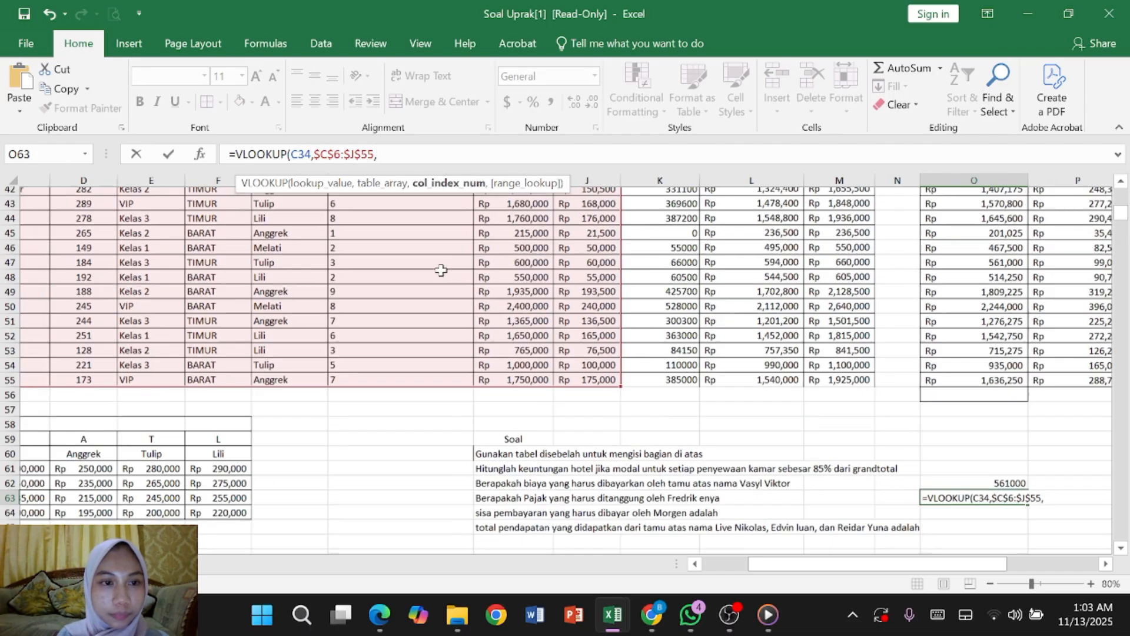
scroll(440, 270, down, 1)
scroll(440, 270, right, 2)
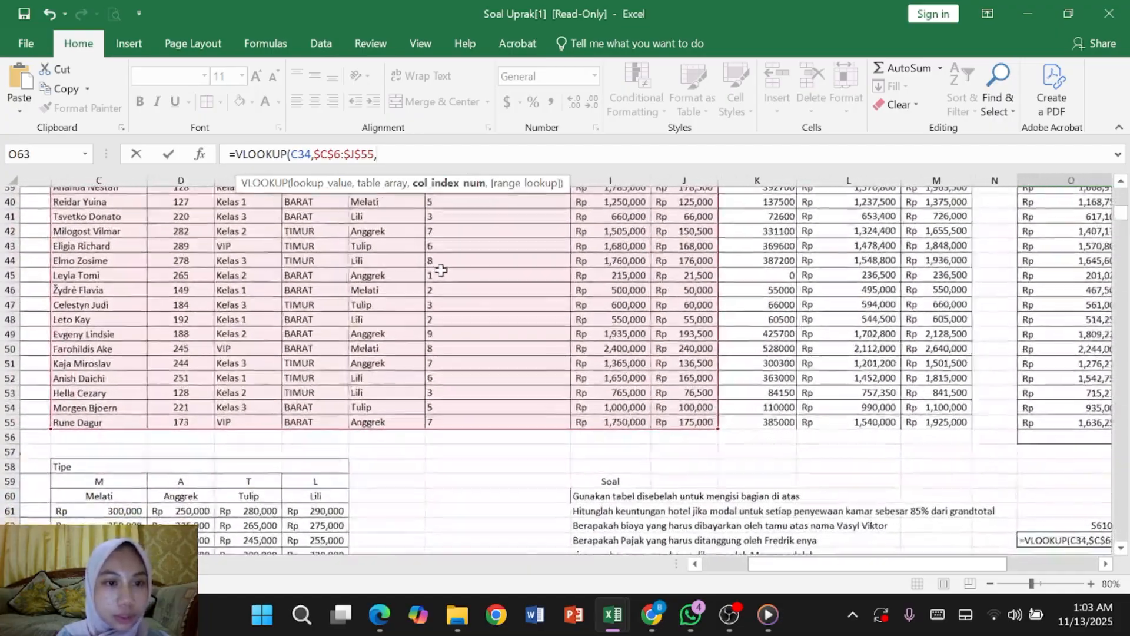
scroll(440, 269, right, 2)
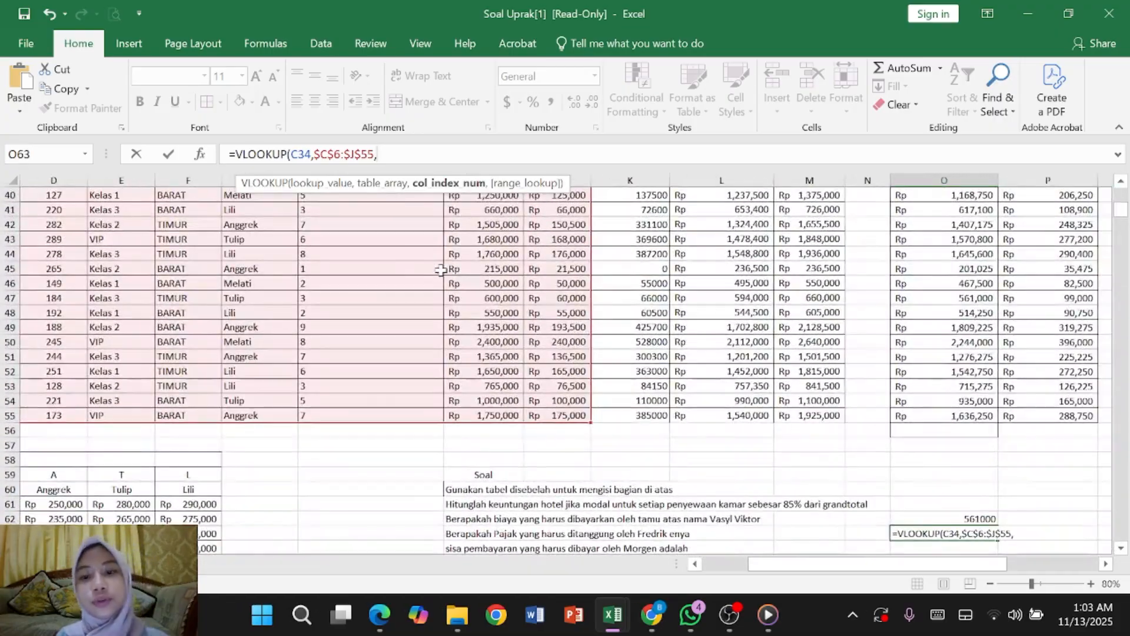
text(8)
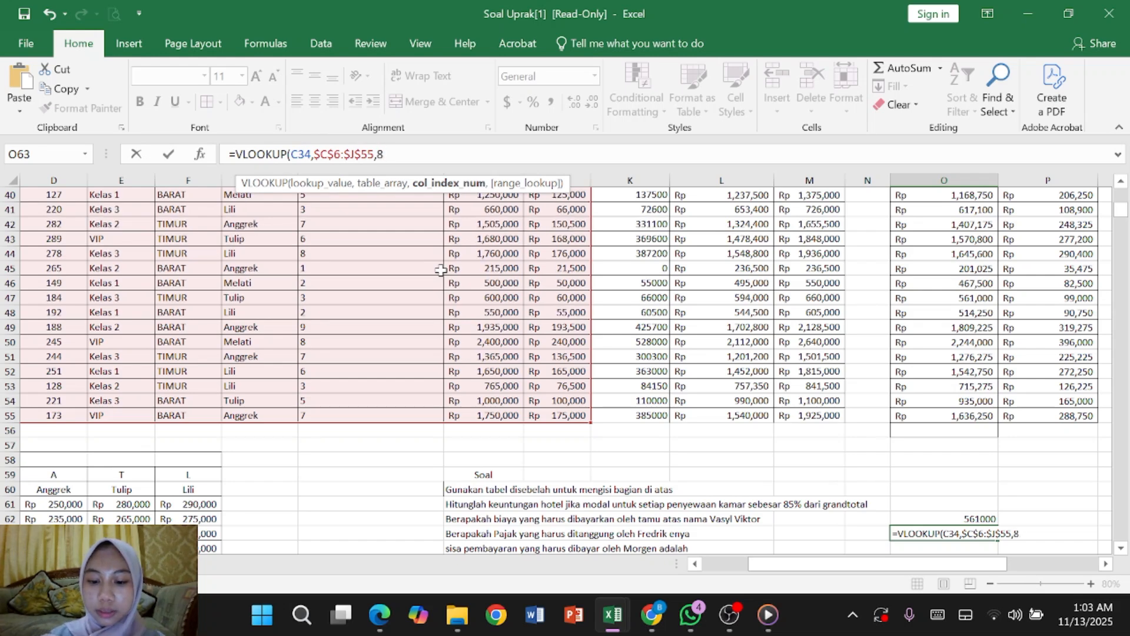
text(.,)
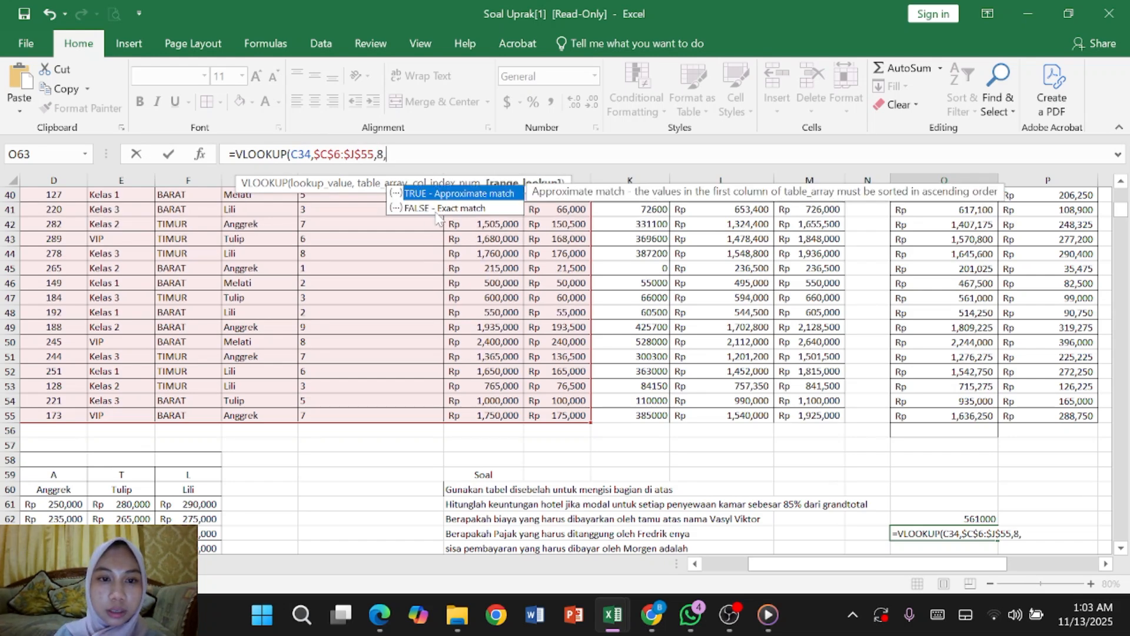
double_click(442, 208)
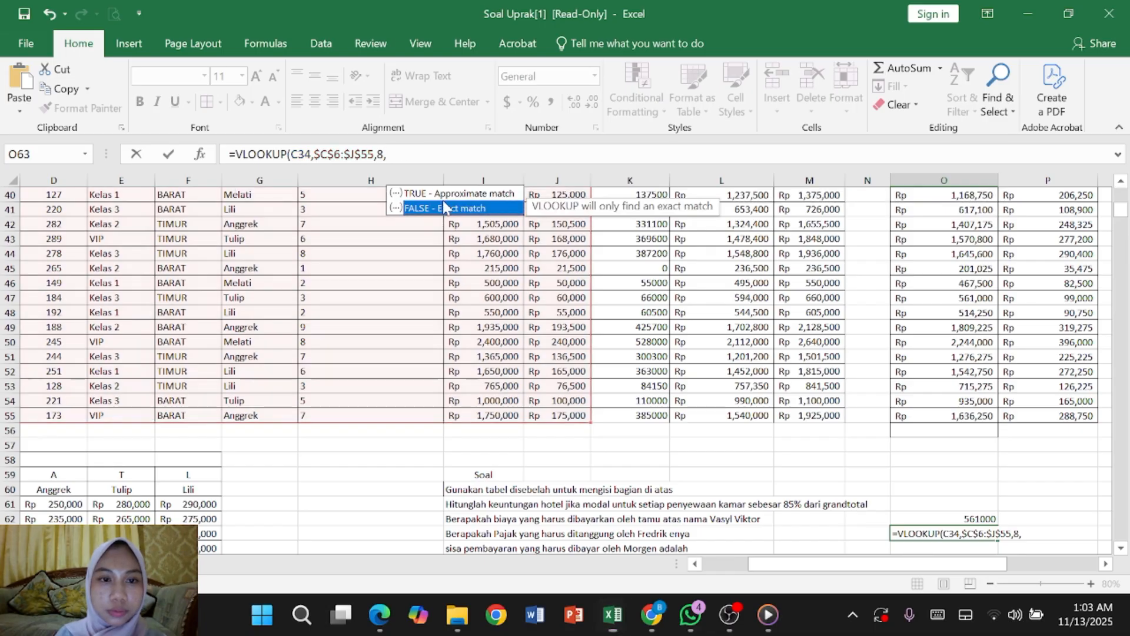
text())
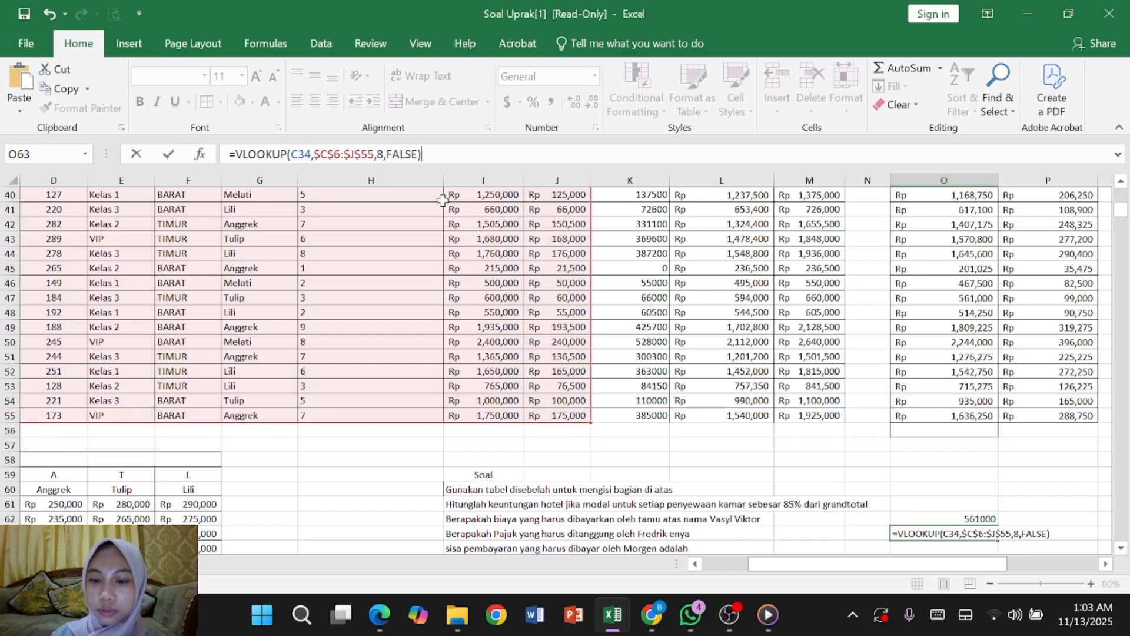
key(Return)
- Start a VLOOKUP in O64 for the remaining-payment question, using the guest's name cell C54 as the lookup value
scroll(442, 200, down, 2)
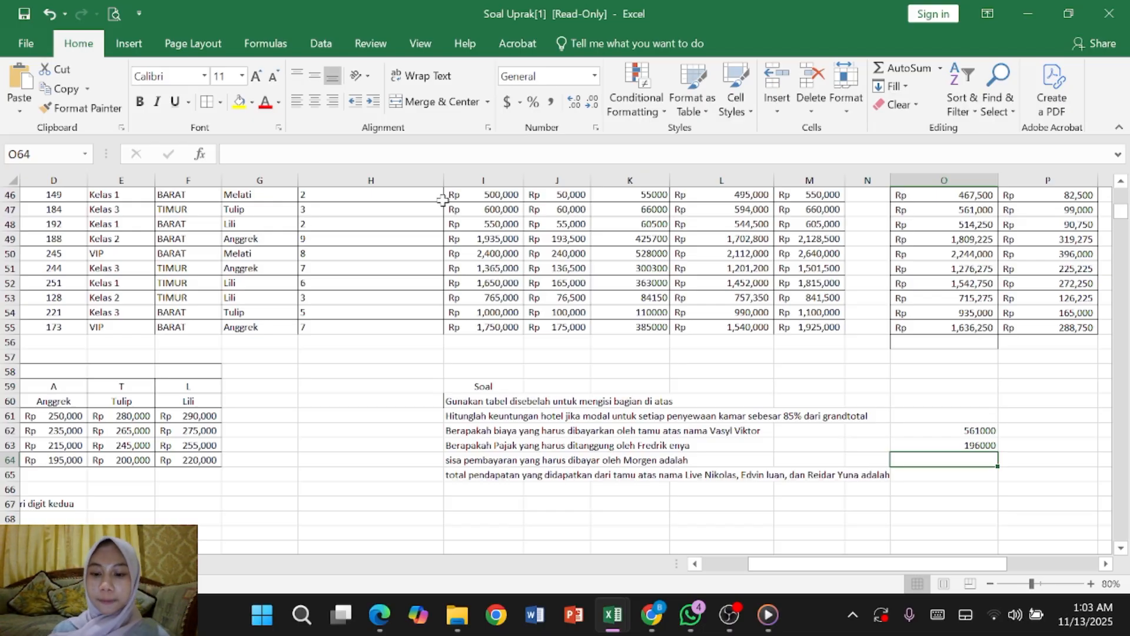
text(=)
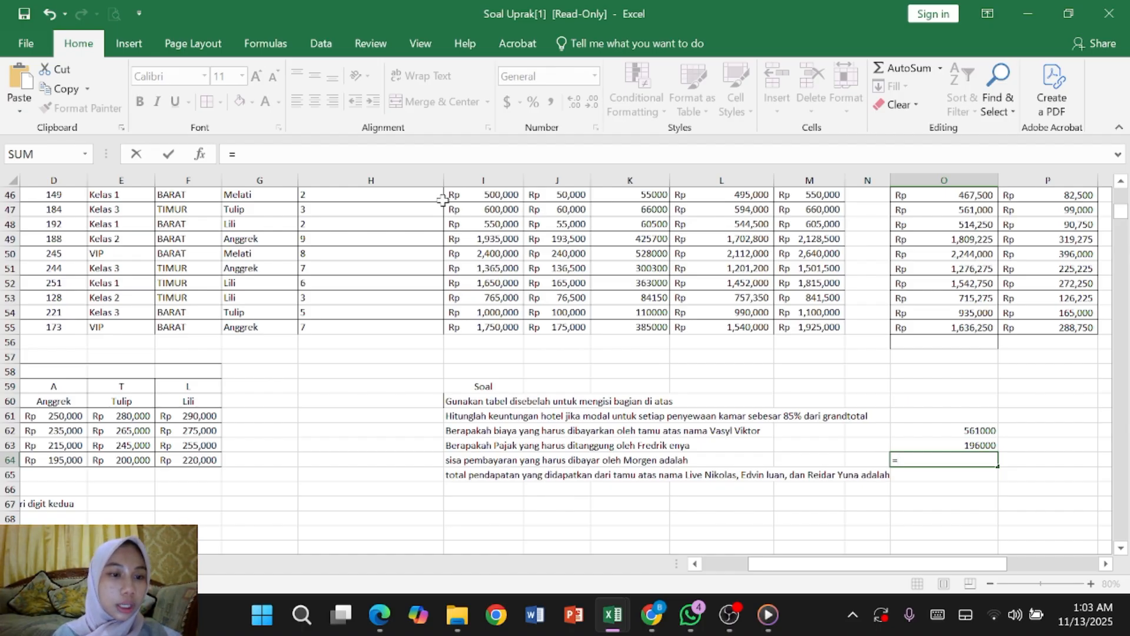
scroll(442, 200, up, 1)
scroll(443, 200, left, 4)
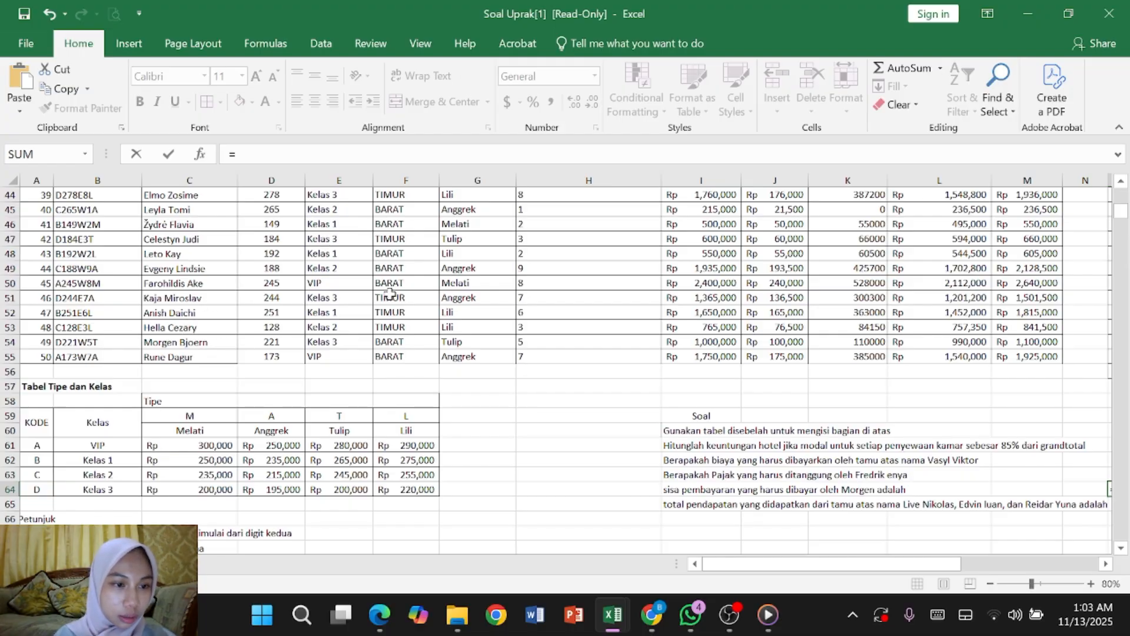
scroll(390, 293, right, 3)
scroll(389, 293, left, 3)
scroll(389, 293, up, 1)
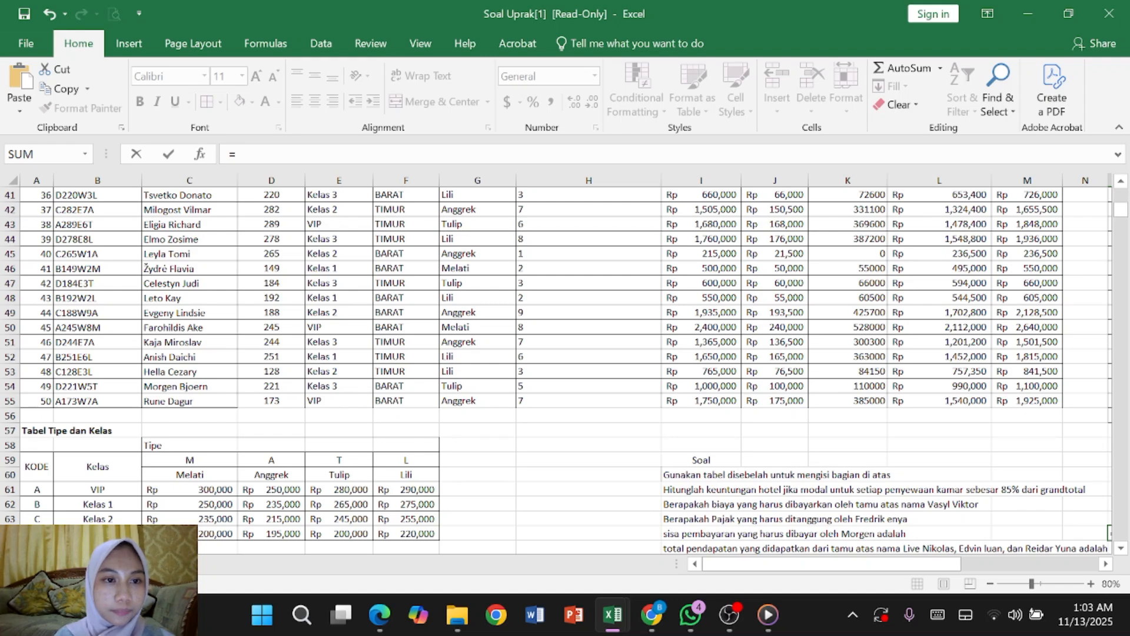
text(VL)
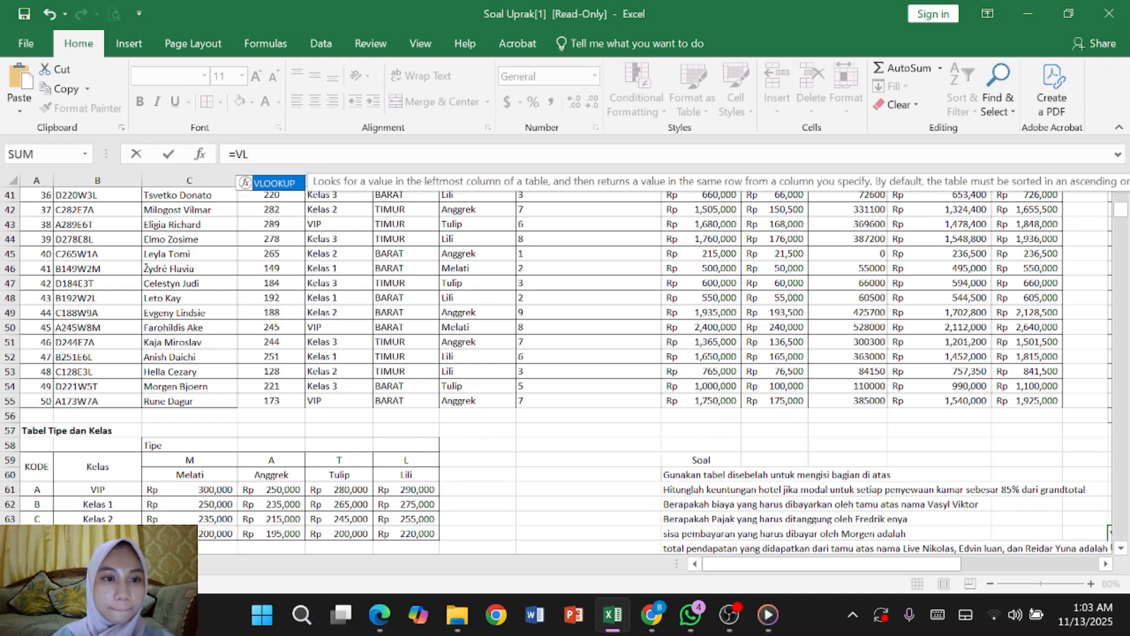
double_click(286, 183)
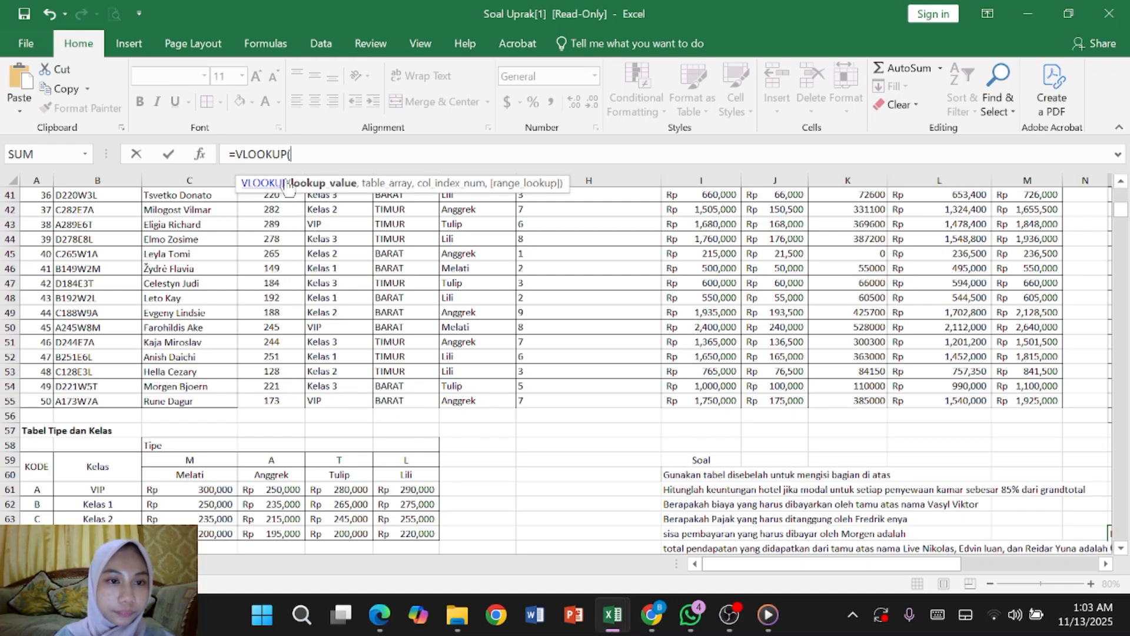
click(213, 388)
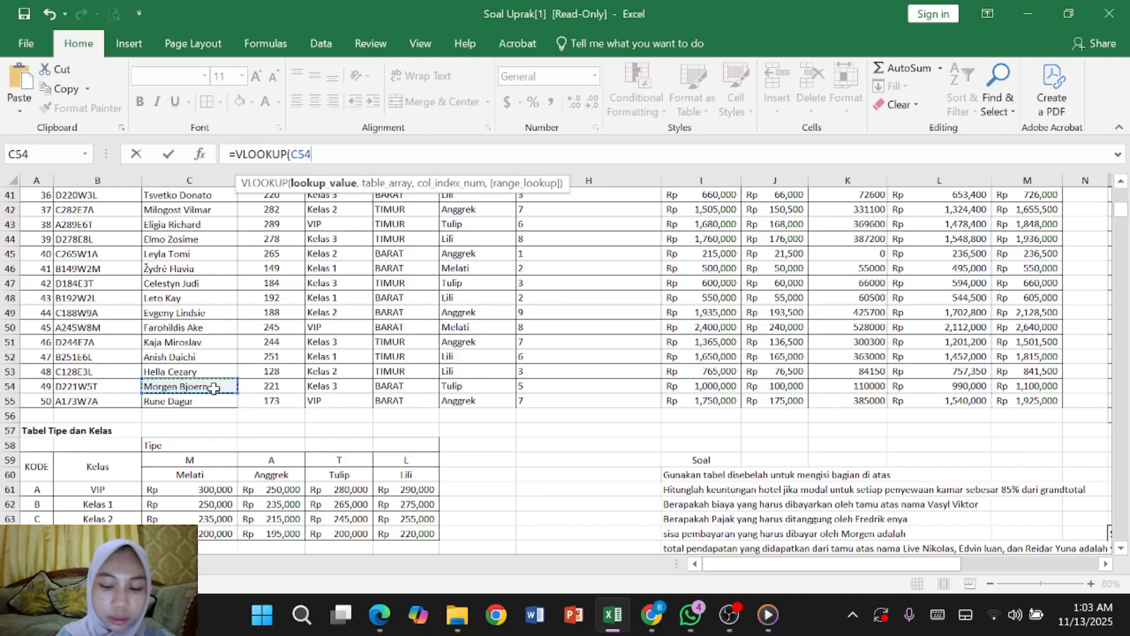
text(,)
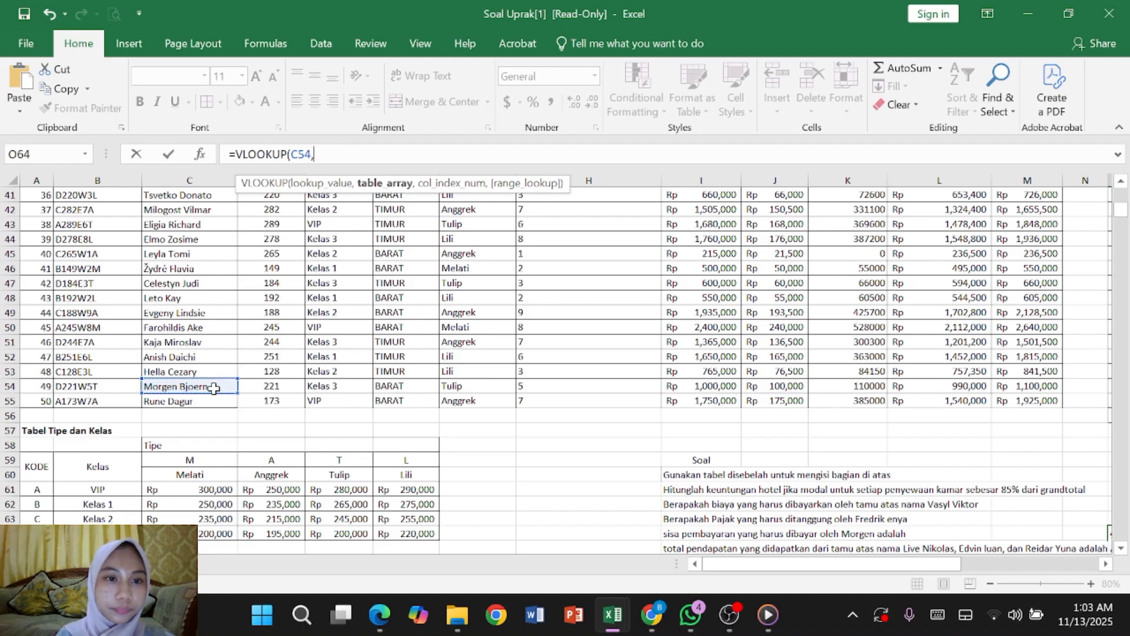
- Set the O64 lookup's table array to C43:M55, from the guest names to Grand Total, and continue to the column index argument
scroll(213, 388, up, 2)
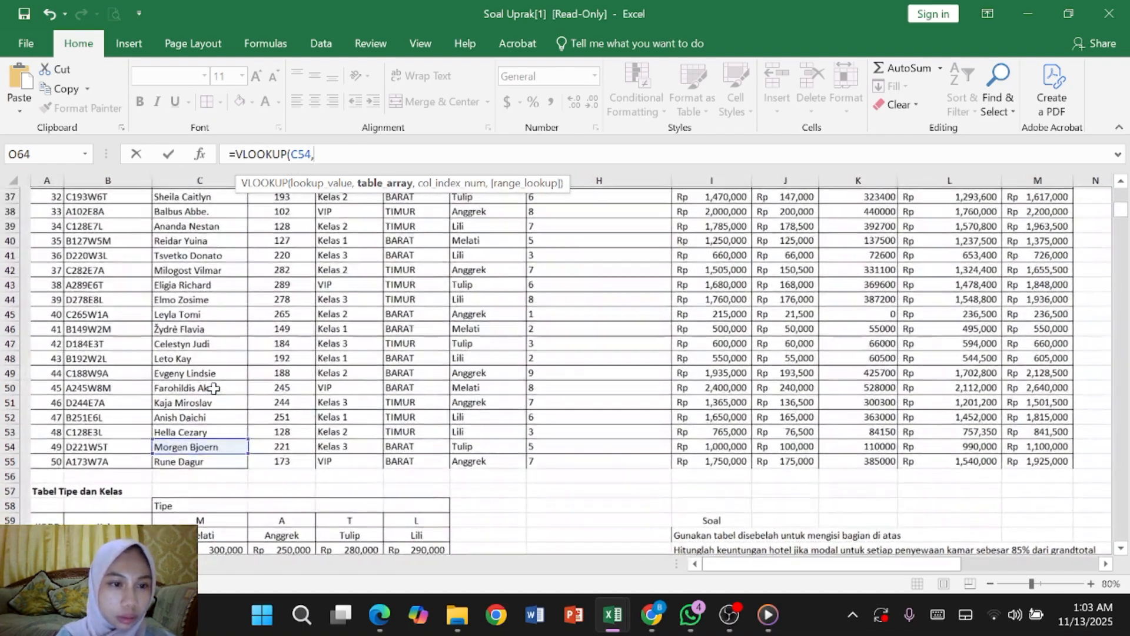
scroll(213, 389, down, 1)
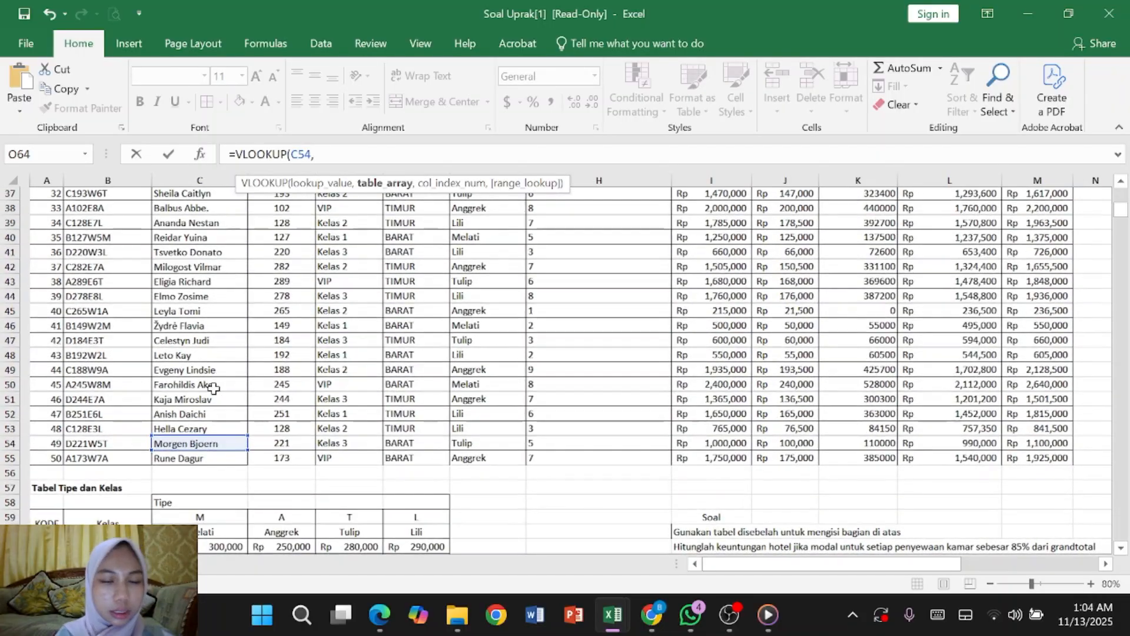
scroll(213, 388, down, 1)
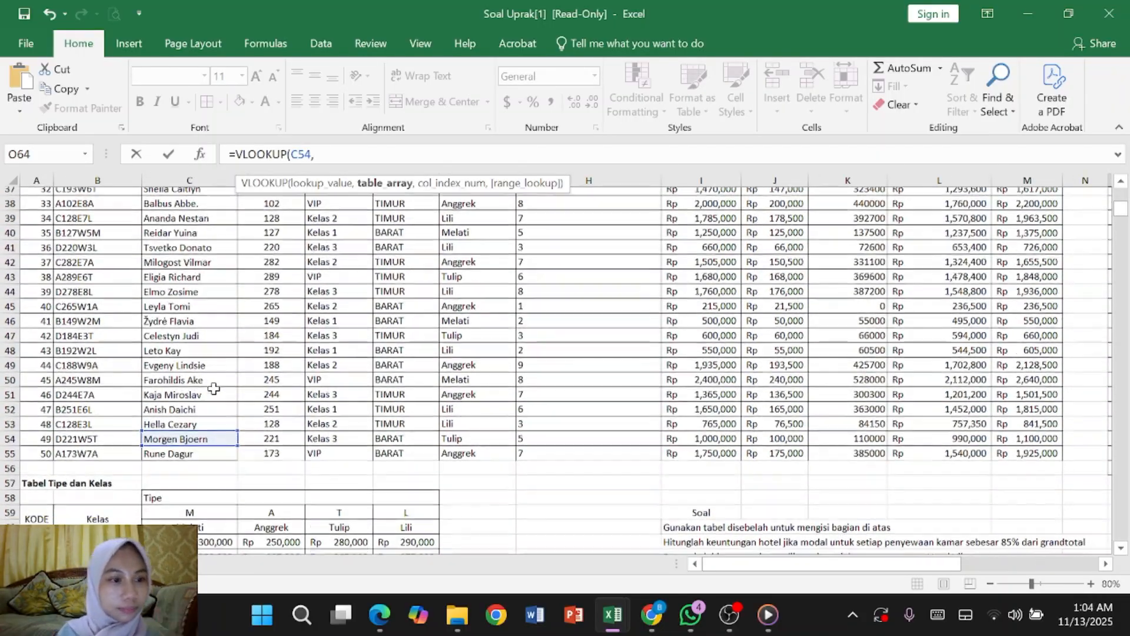
scroll(213, 388, up, 1)
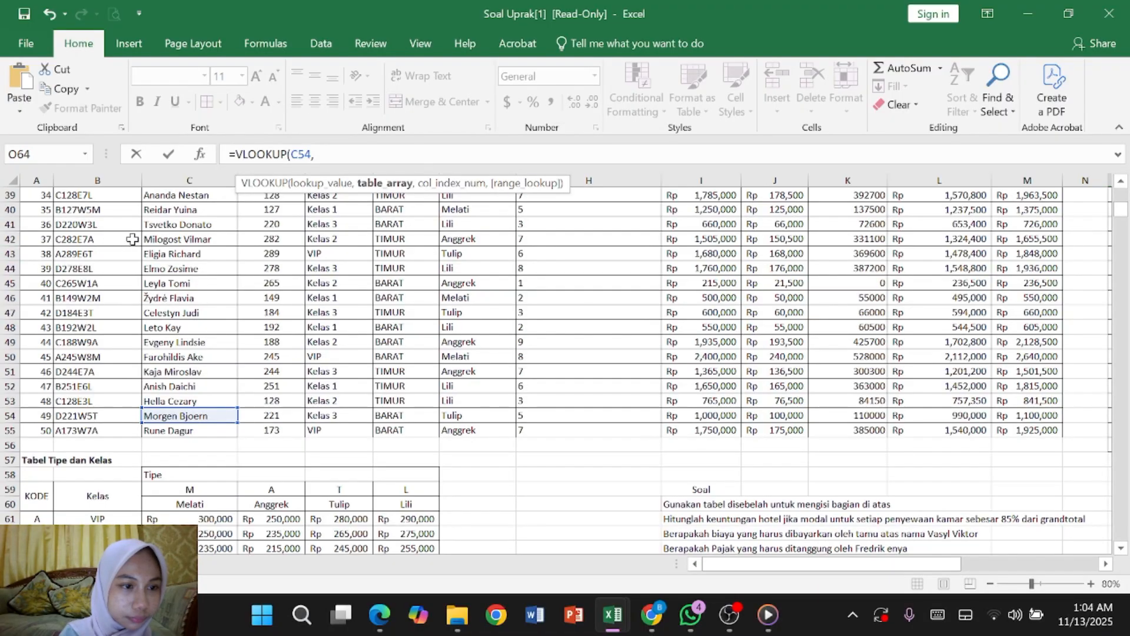
click(173, 254)
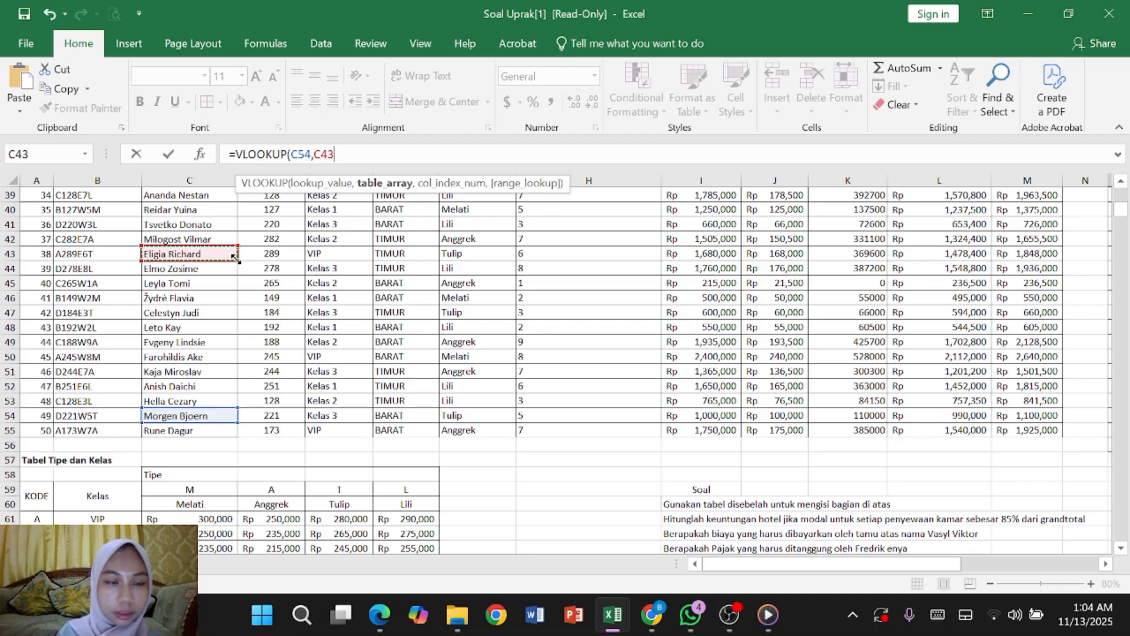
click(235, 256)
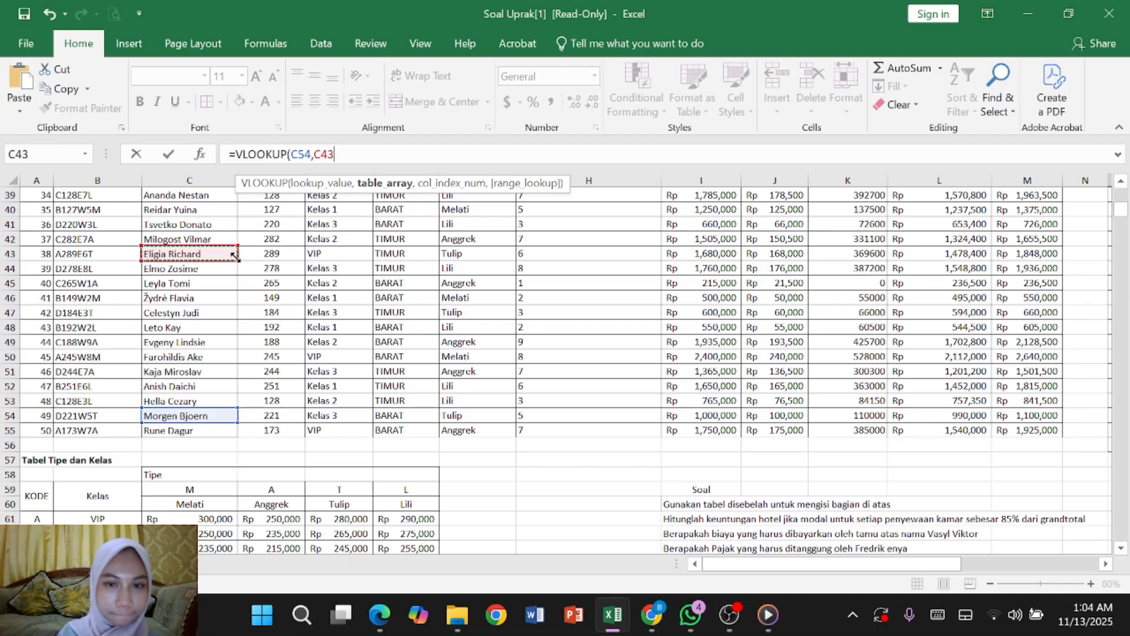
drag(235, 256, 1043, 436)
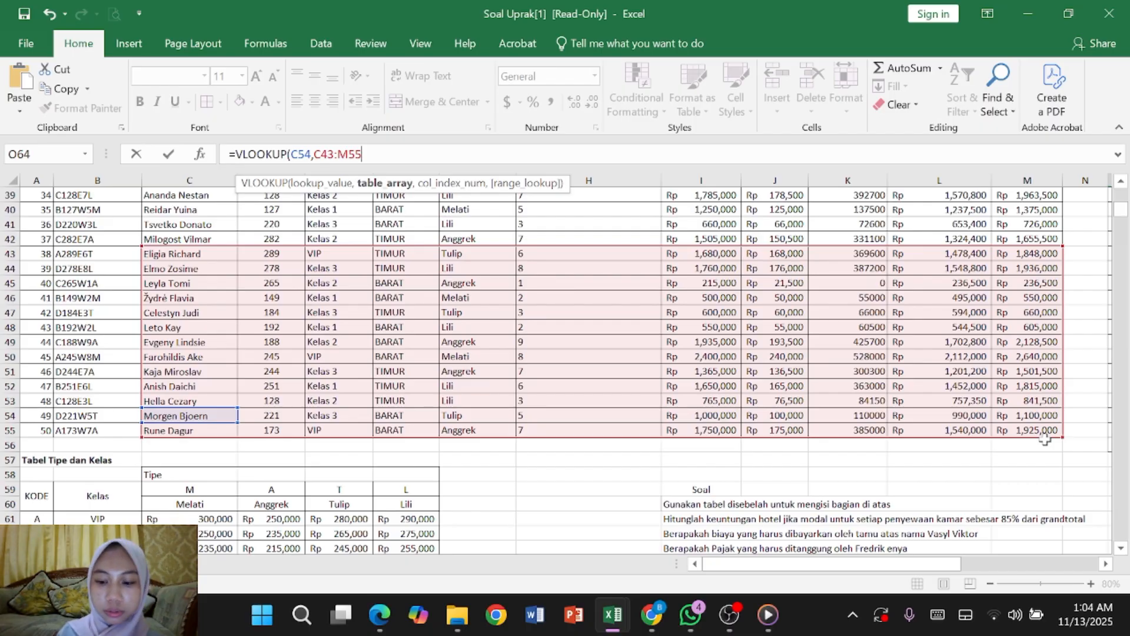
text(,)
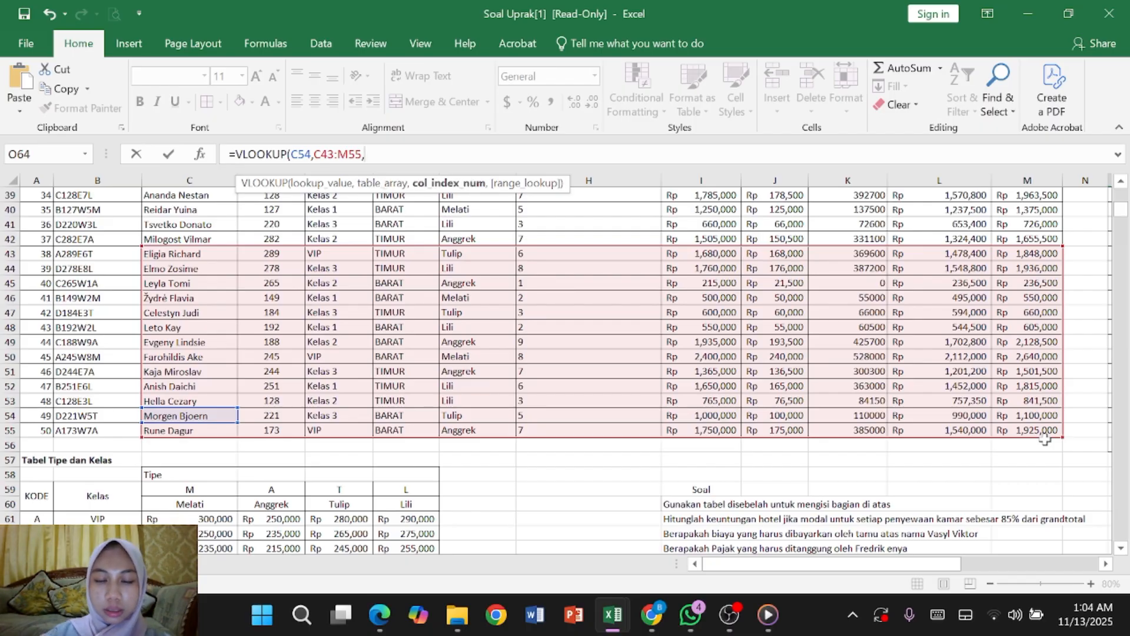
- Complete the O64 lookup with column index 10 and 0 for an exact match, and commit the formula
text(10,)
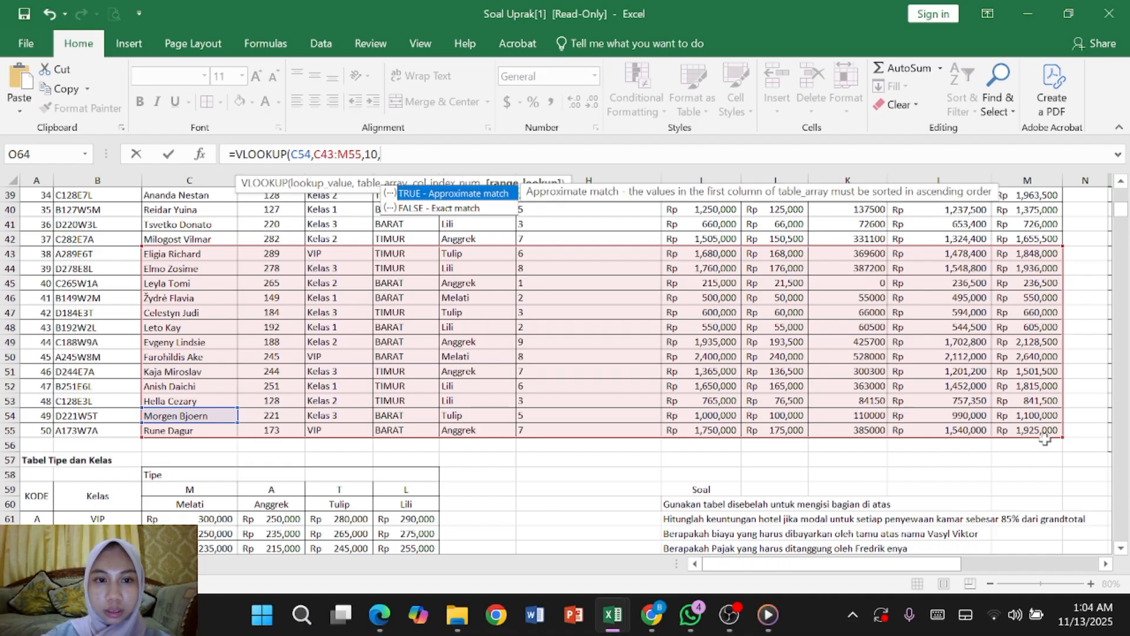
text(0)
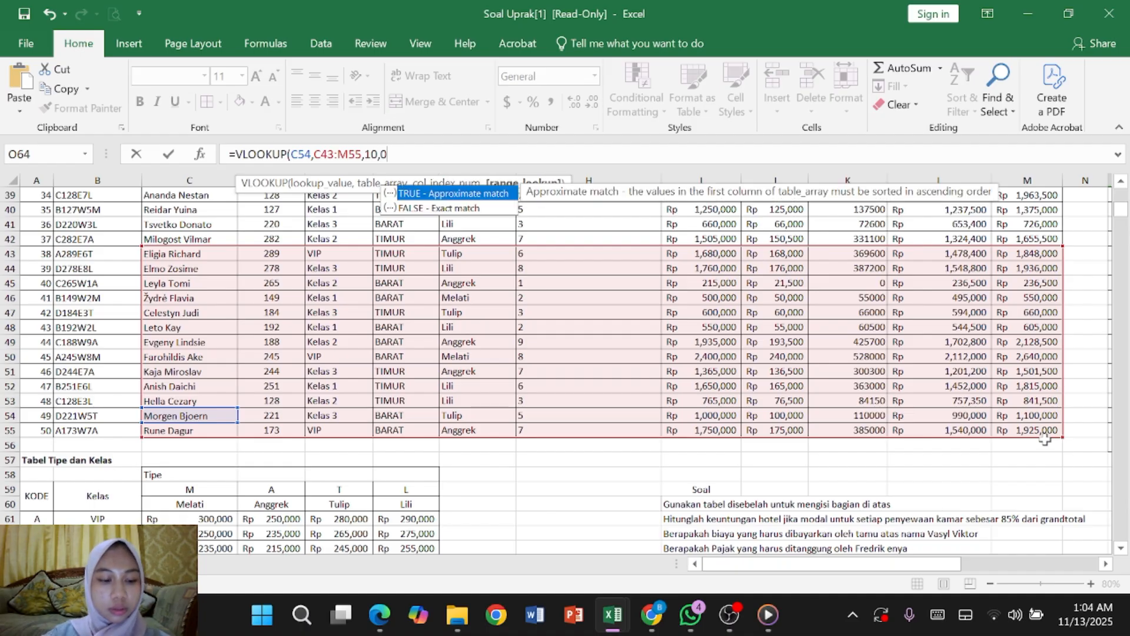
text())
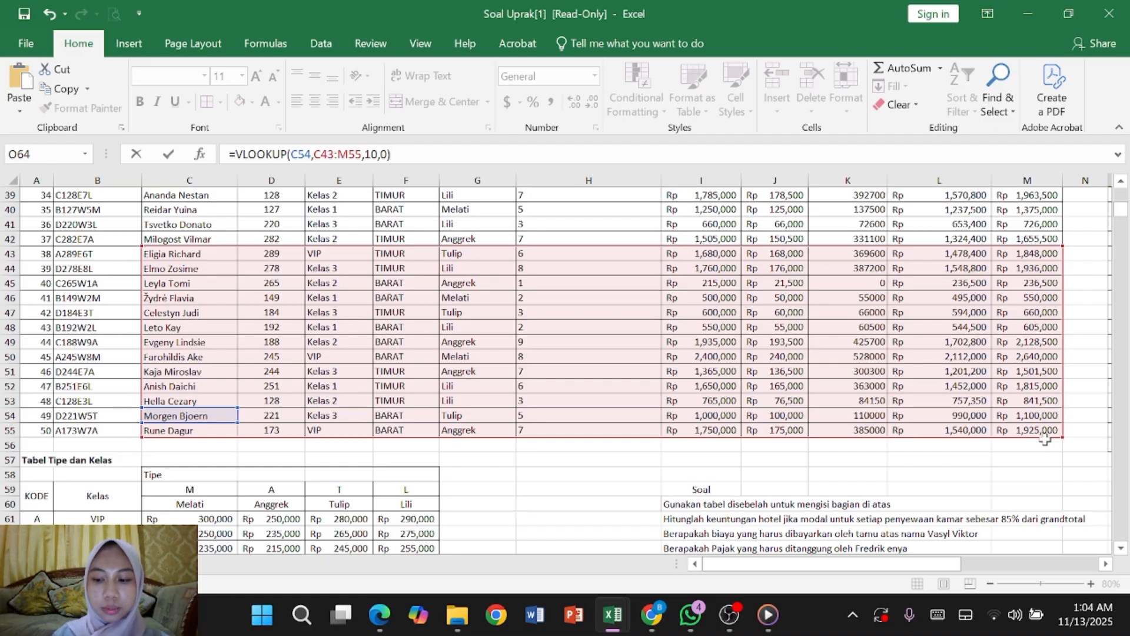
key(Return)
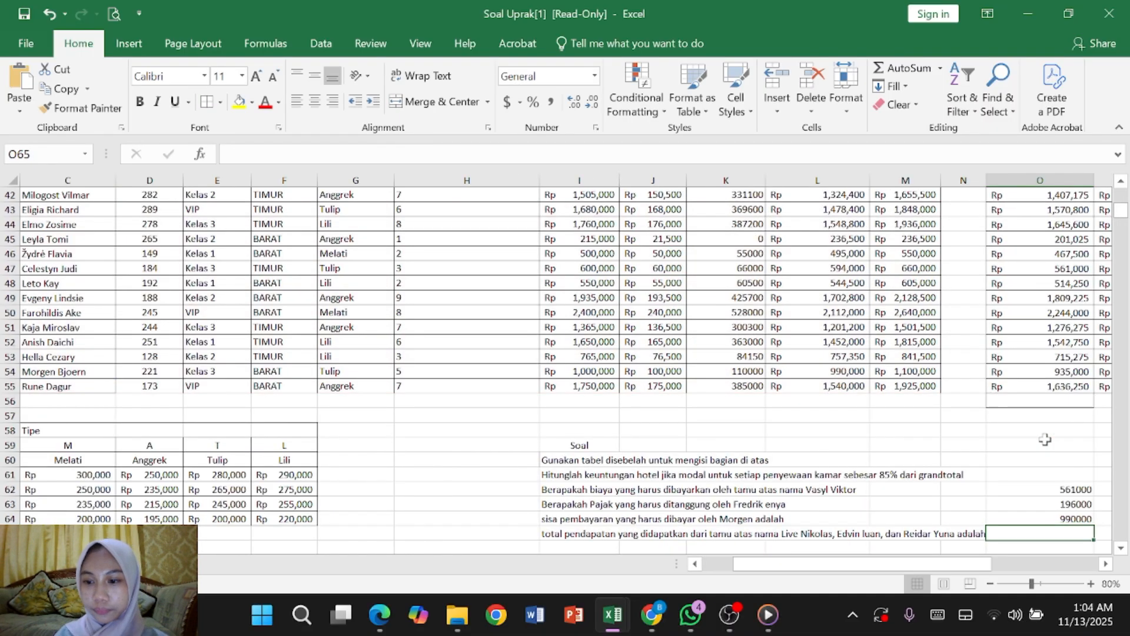
- Start a SUM formula with a nested VLOOKUP in O65 for the total income question
scroll(1045, 438, down, 3)
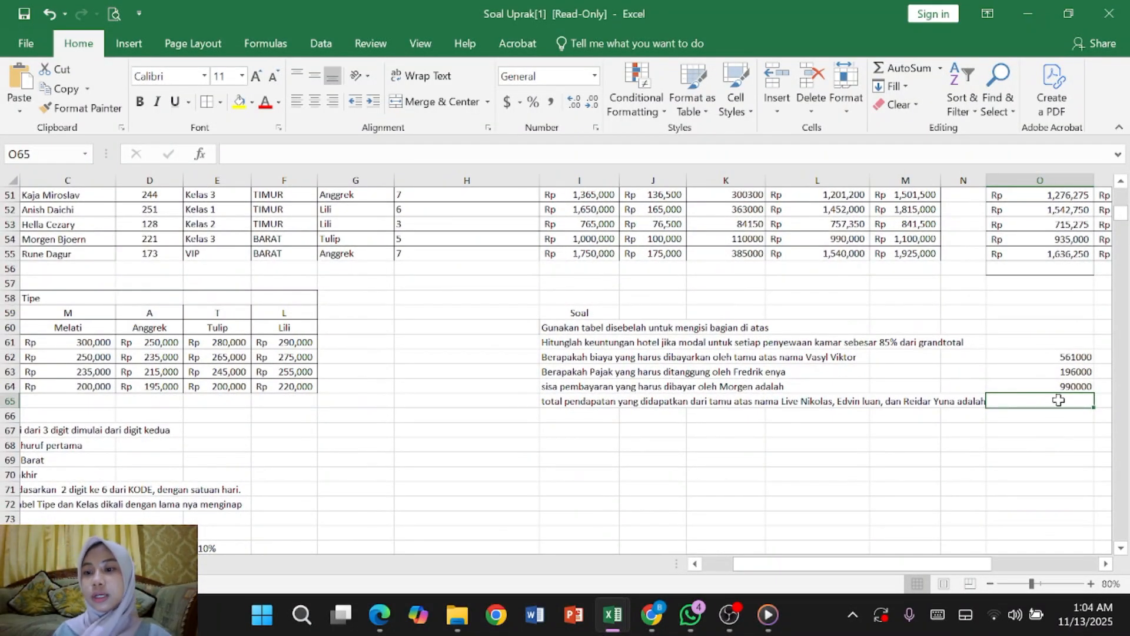
key(F2)
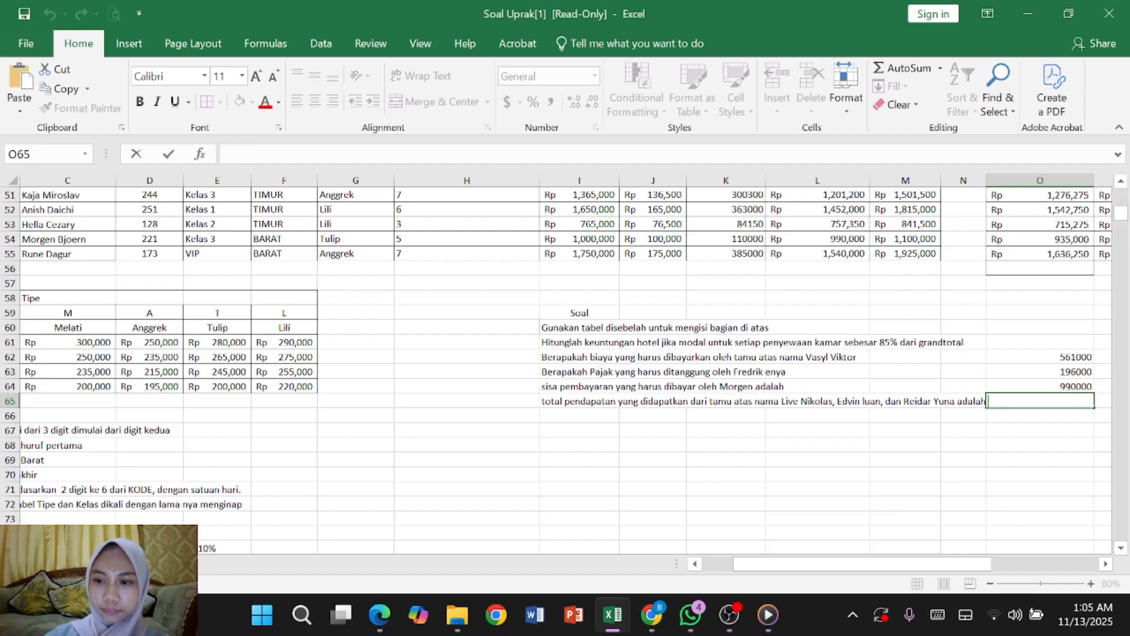
text(=S)
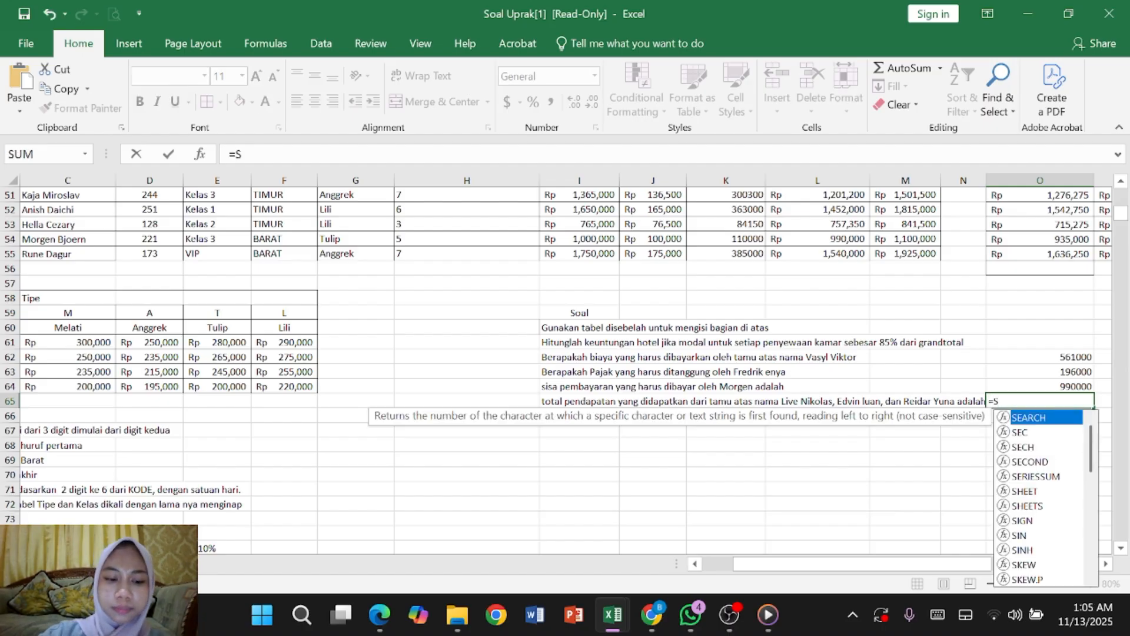
text(UM)
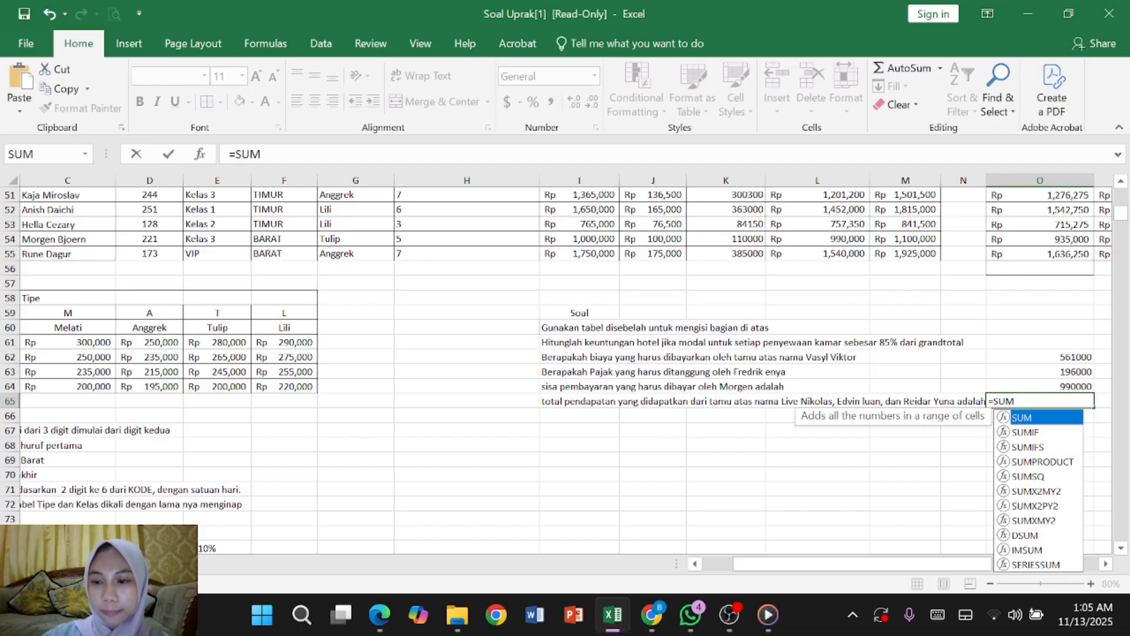
text(()
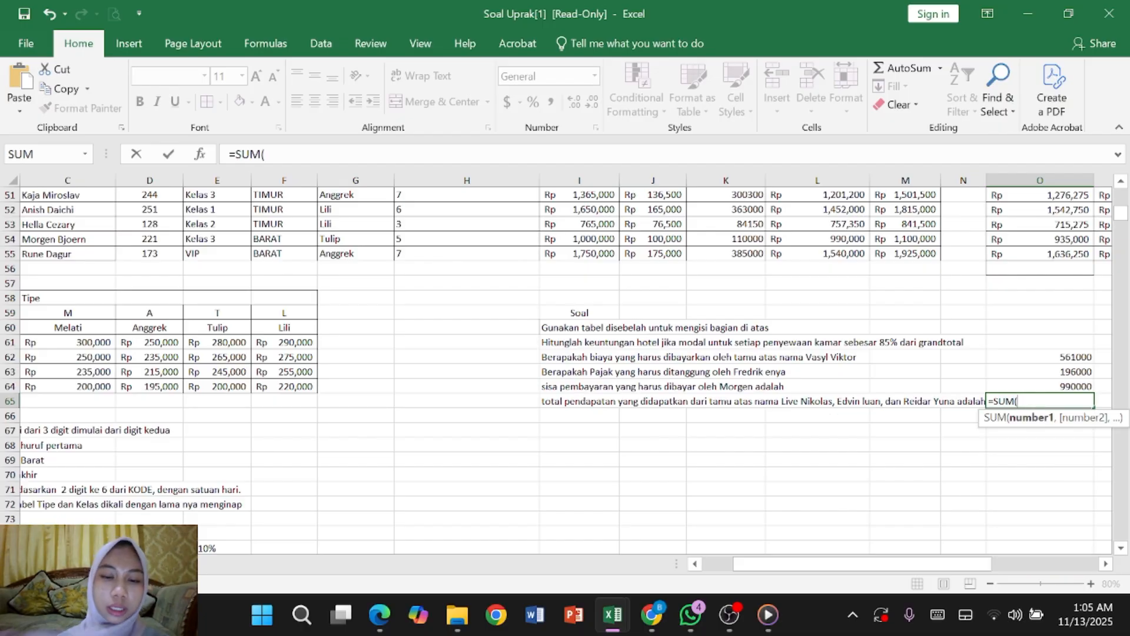
text(V)
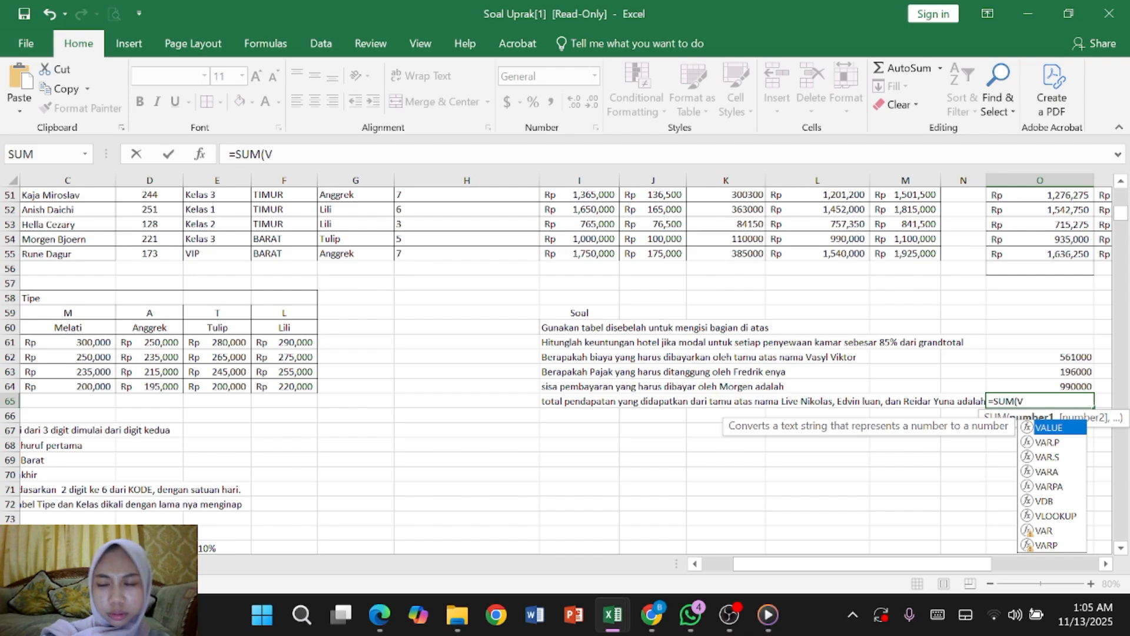
text(L)
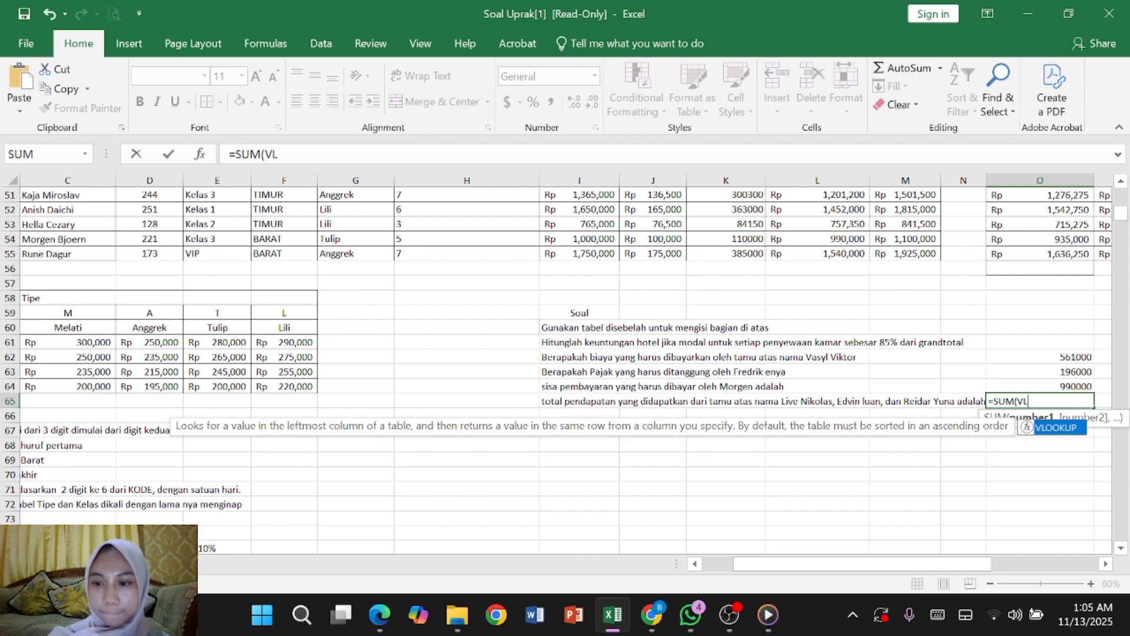
double_click(1060, 426)
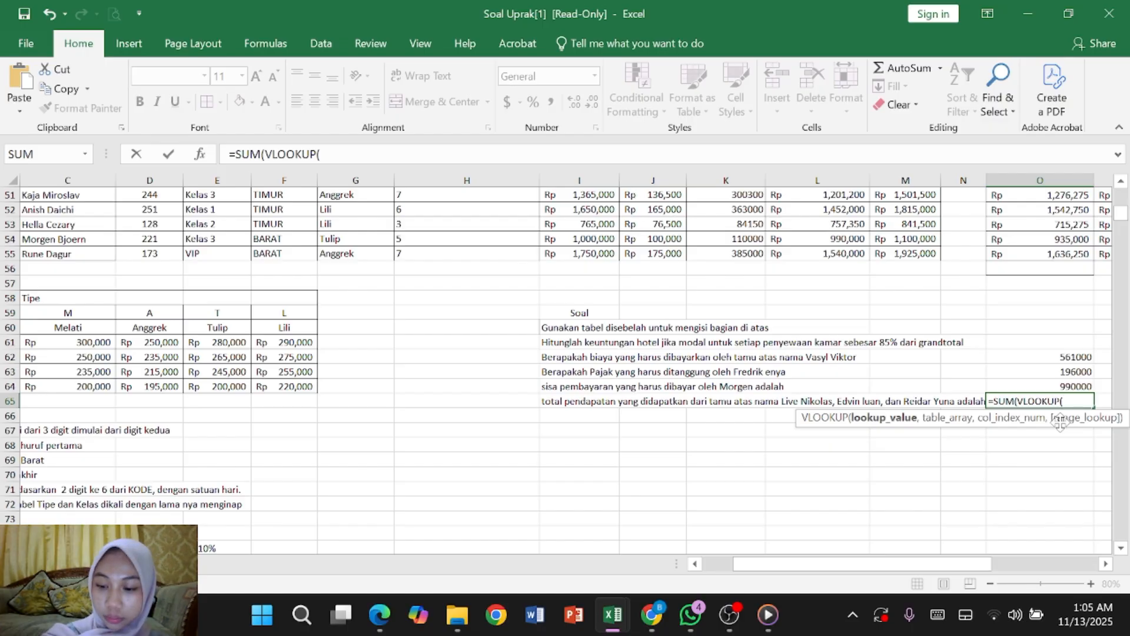
- Use the first listed guest's name cell C11 as the nested lookup value and continue to the table array argument
scroll(616, 409, up, 2)
scroll(617, 408, left, 2)
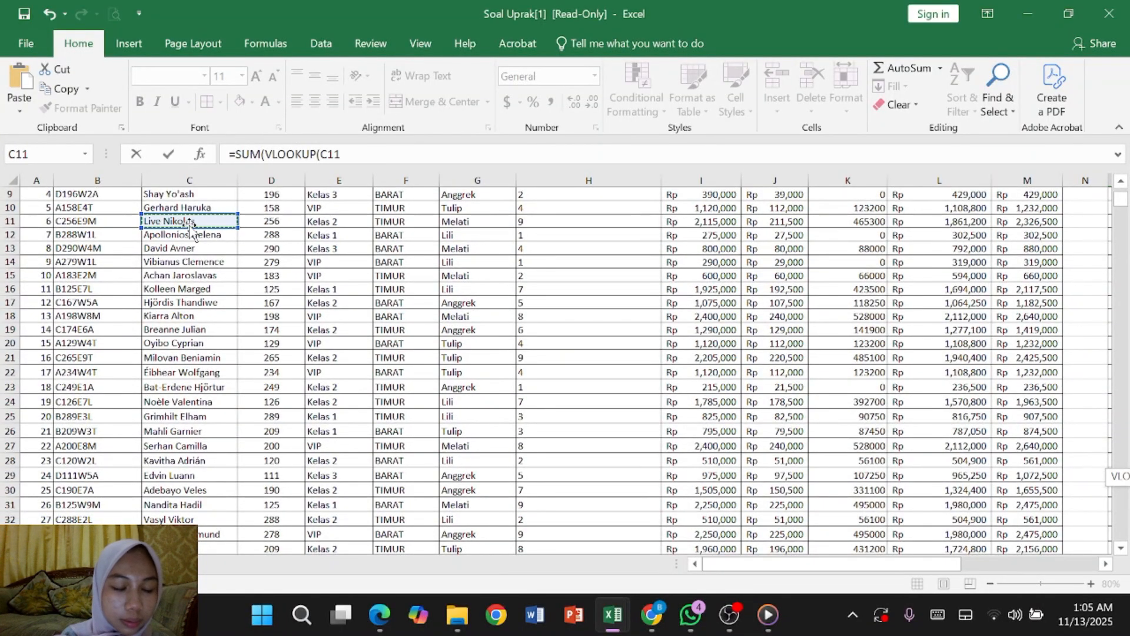
scroll(480, 283, down, 5)
scroll(480, 282, right, 6)
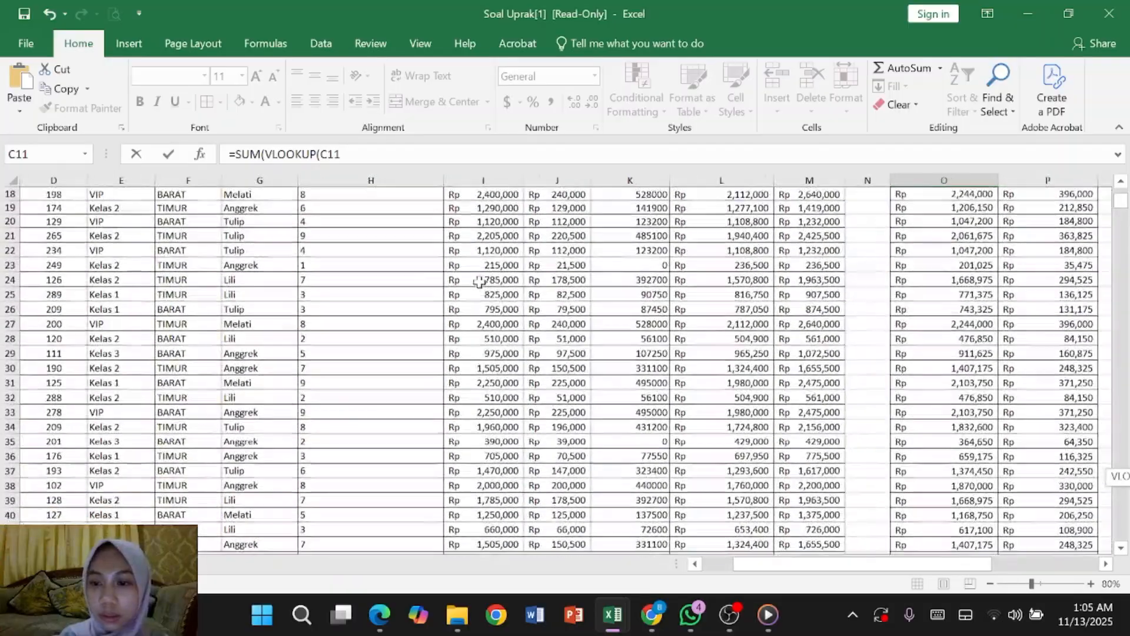
scroll(480, 283, down, 8)
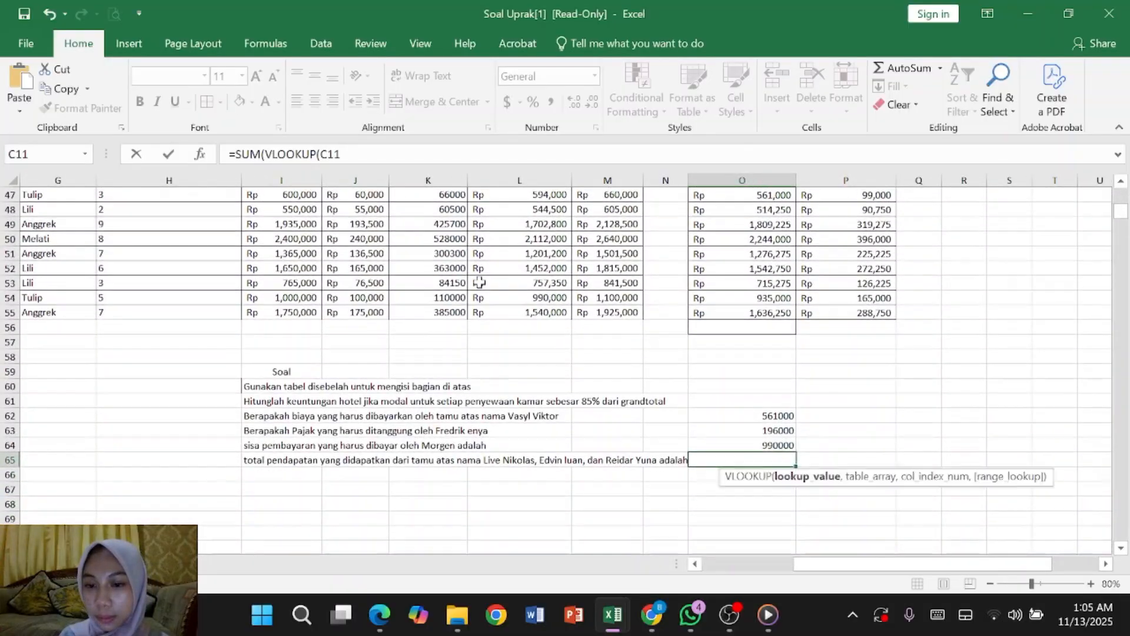
text(,)
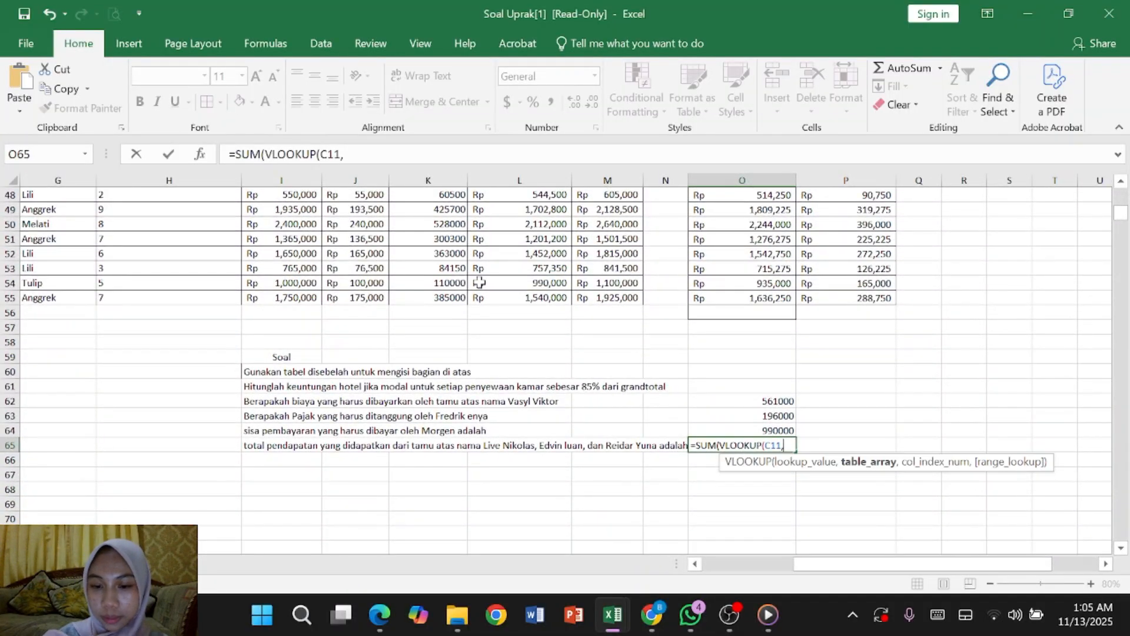
- Set the first nested lookup's table array to C6:M19, from the guest names to Grand Total
scroll(368, 253, up, 15)
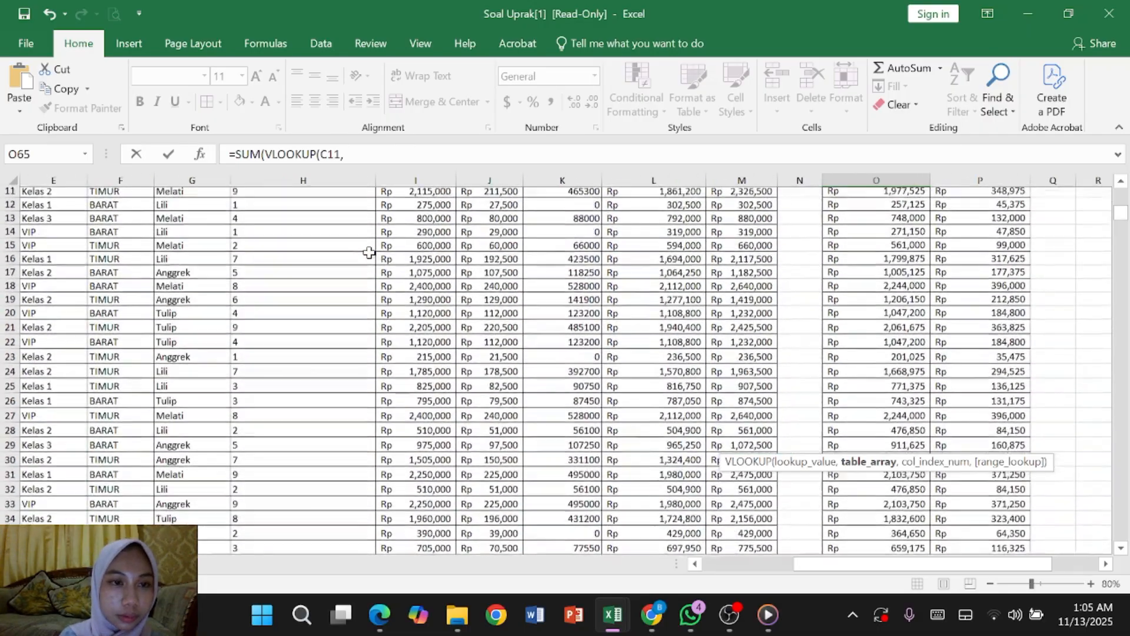
scroll(368, 253, down, 2)
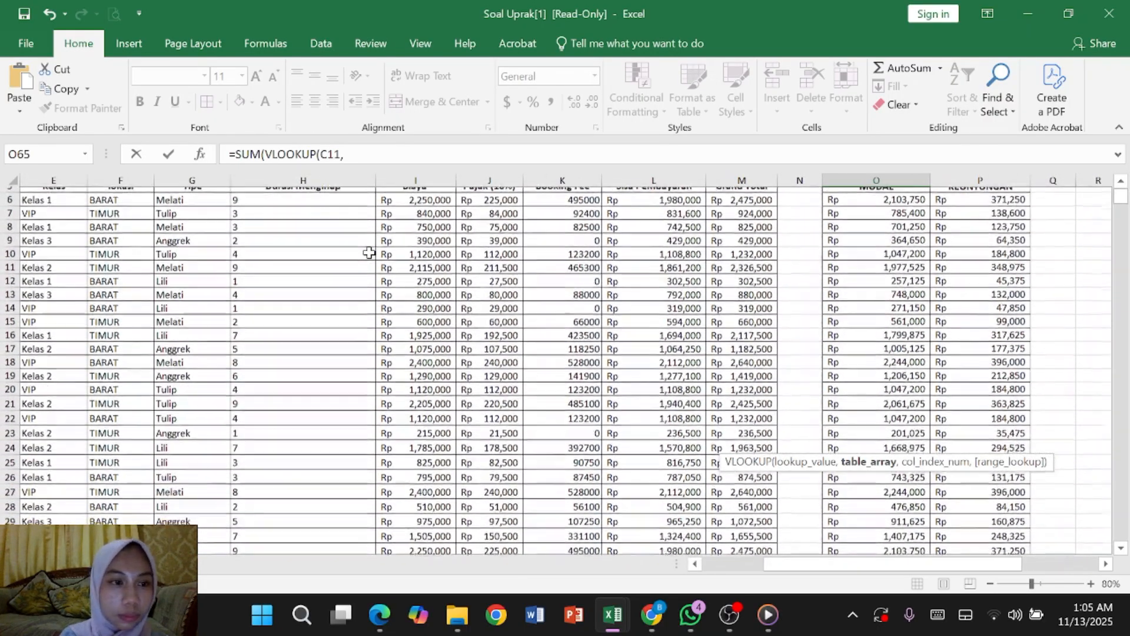
scroll(193, 219, up, 1)
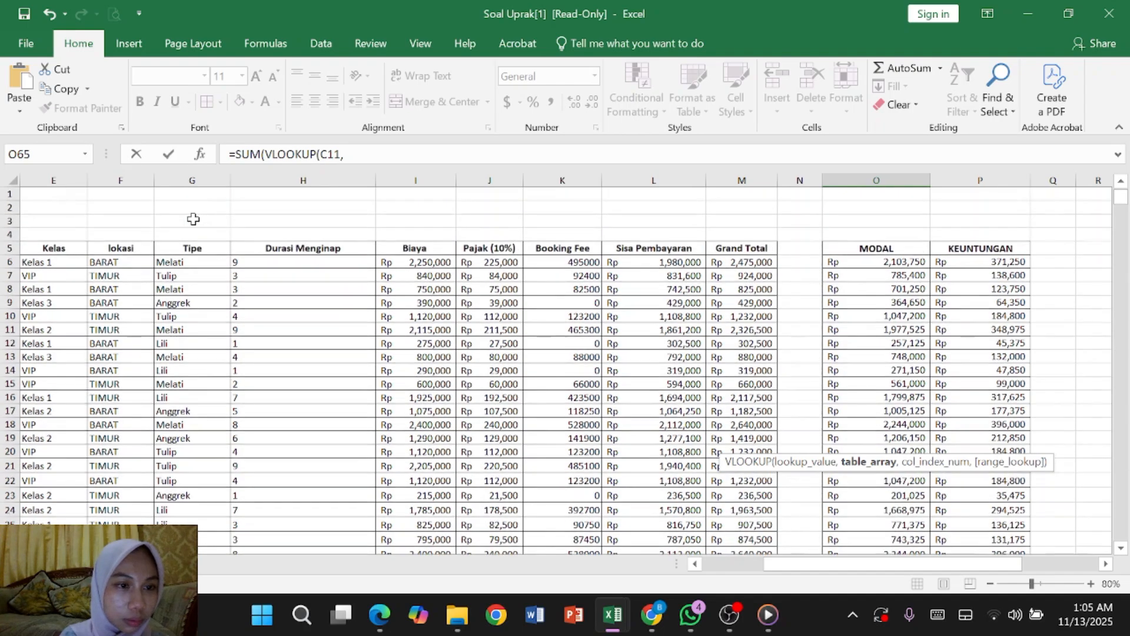
scroll(194, 219, left, 2)
scroll(194, 219, down, 1)
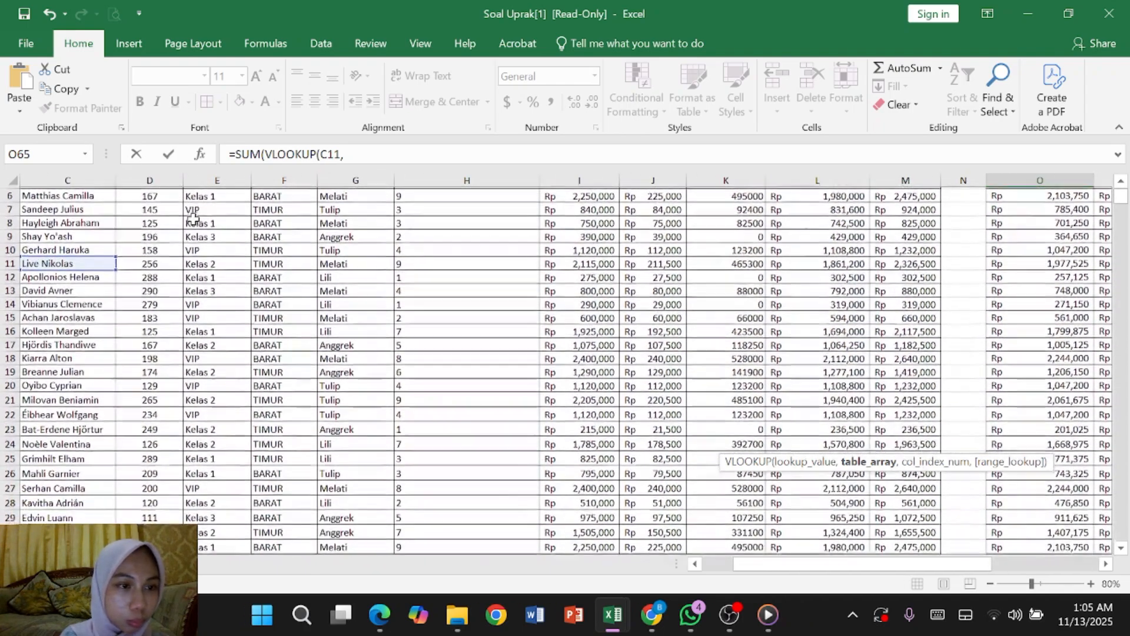
click(103, 193)
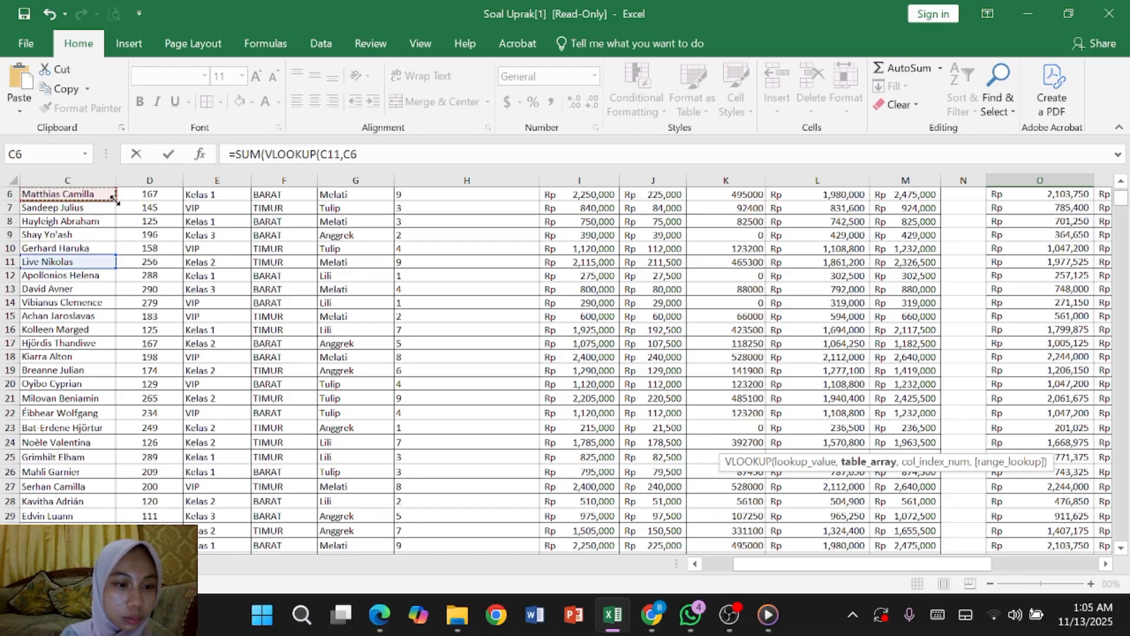
mouse_move(115, 200)
mouse_down()
mouse_move(479, 263)
mouse_move(948, 266)
mouse_move(948, 366)
mouse_move(940, 348)
mouse_up()
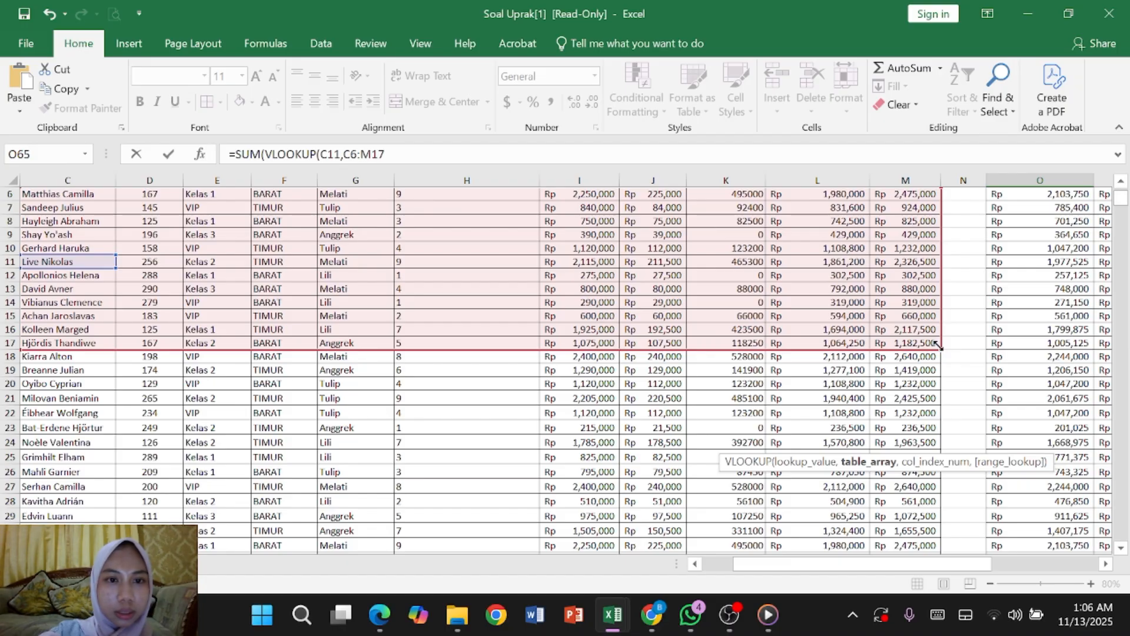
drag(936, 346, 938, 375)
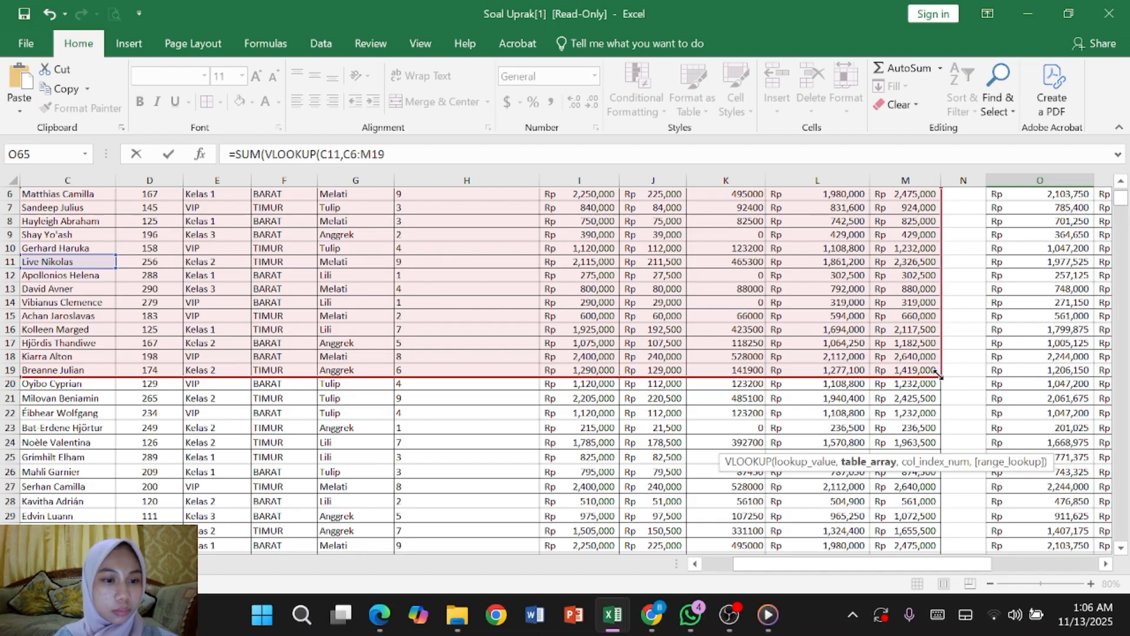
- Make the O65 lookup's table array absolute as $C$6:$M$19 and continue to the column index argument
scroll(938, 375, down, 5)
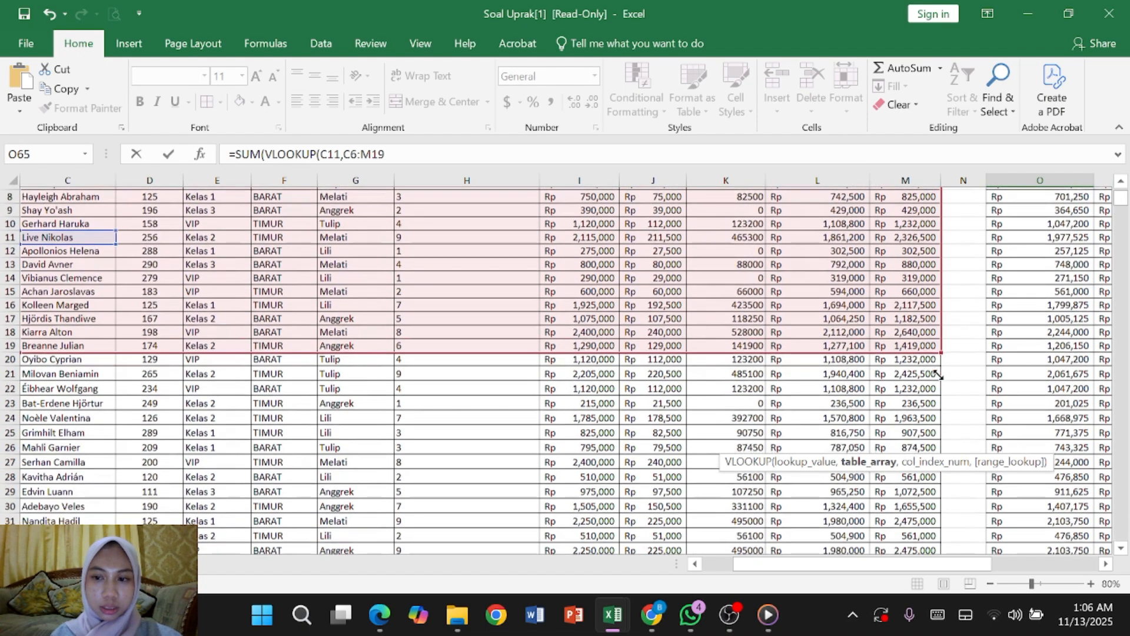
scroll(937, 374, down, 4)
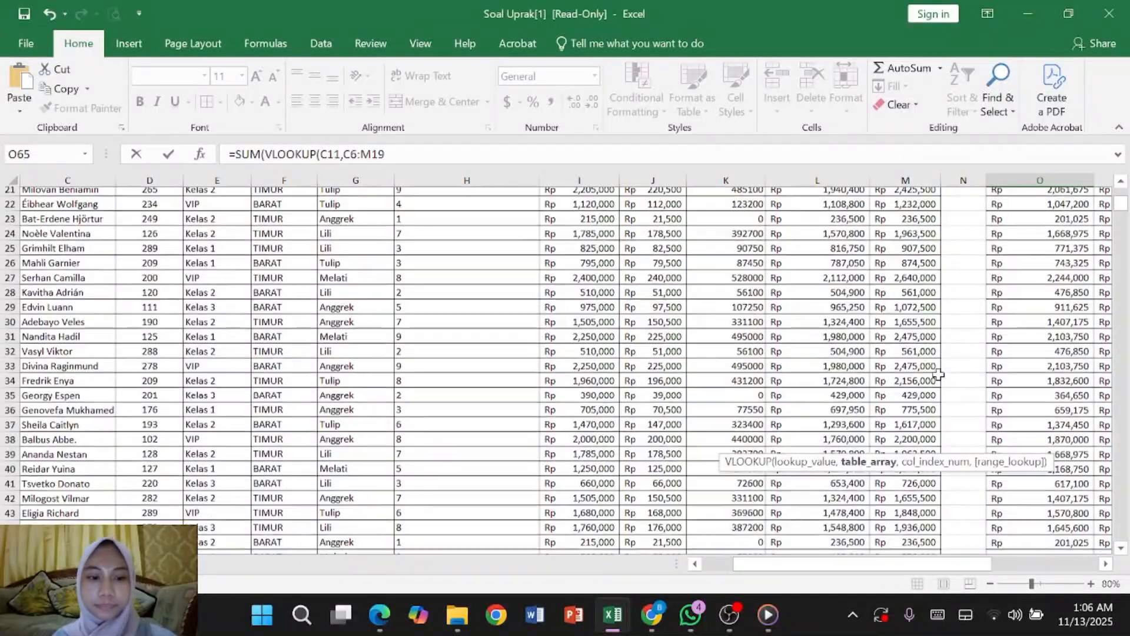
scroll(938, 374, down, 5)
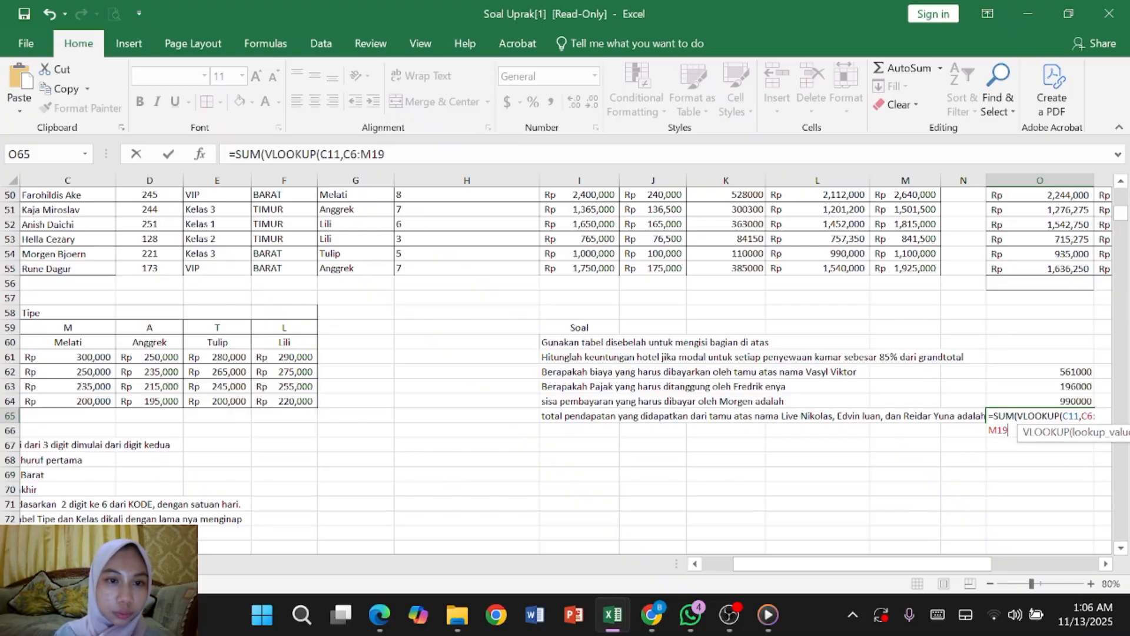
drag(343, 154, 386, 154)
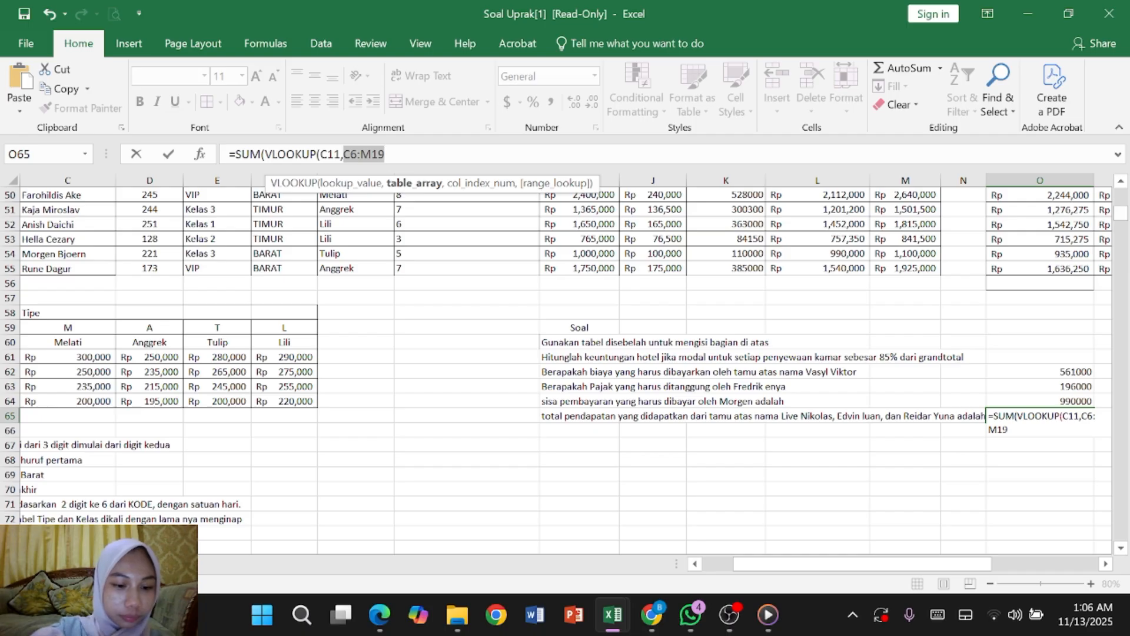
key(F4)
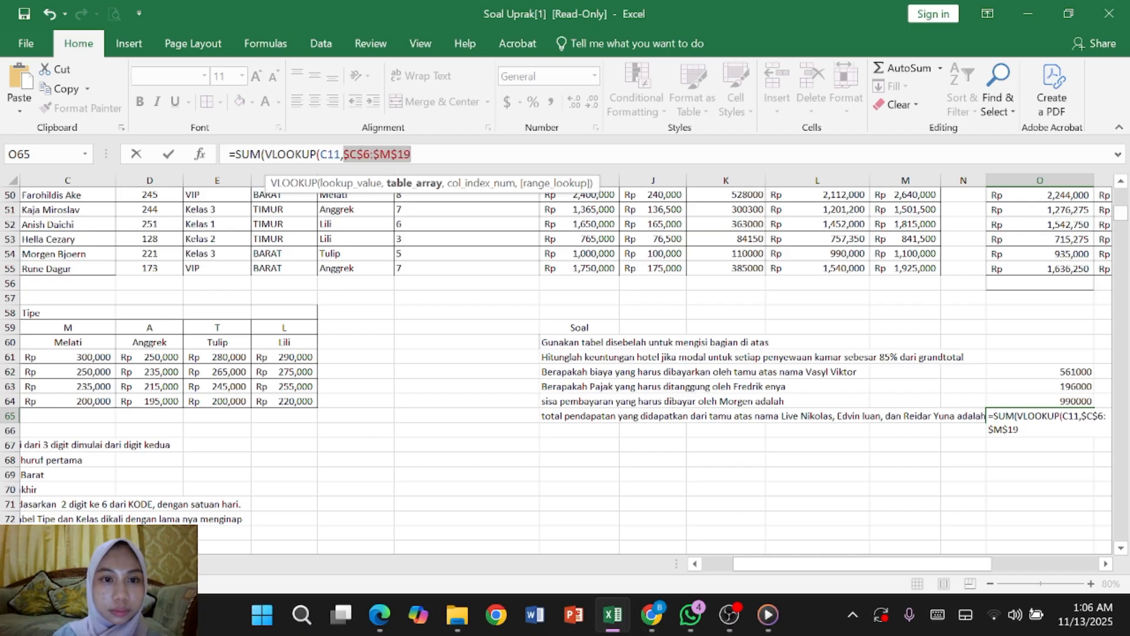
click(411, 154)
text(,)
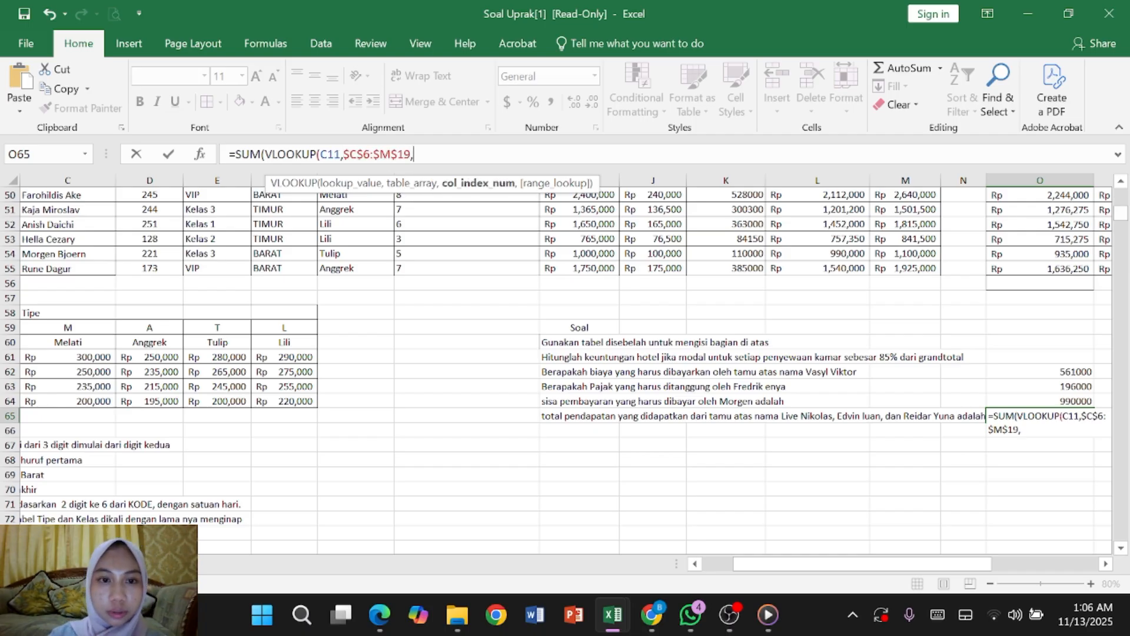
- Complete the first nested lookup with column index 11 and FALSE for an exact match, and continue to the second SUM argument
text(11)
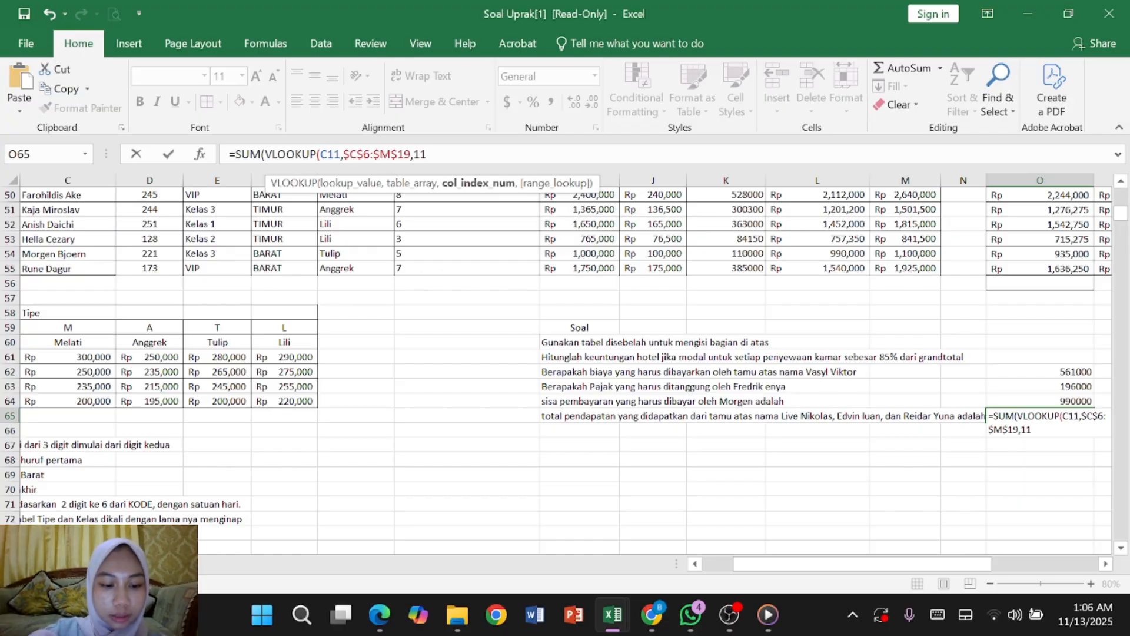
text(,)
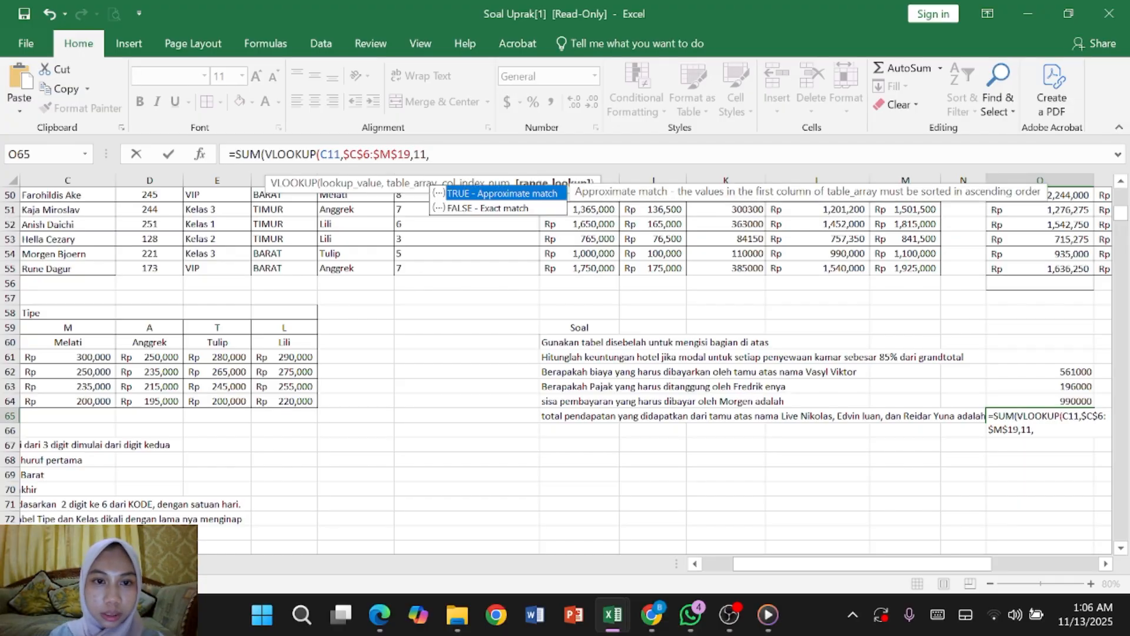
double_click(481, 207)
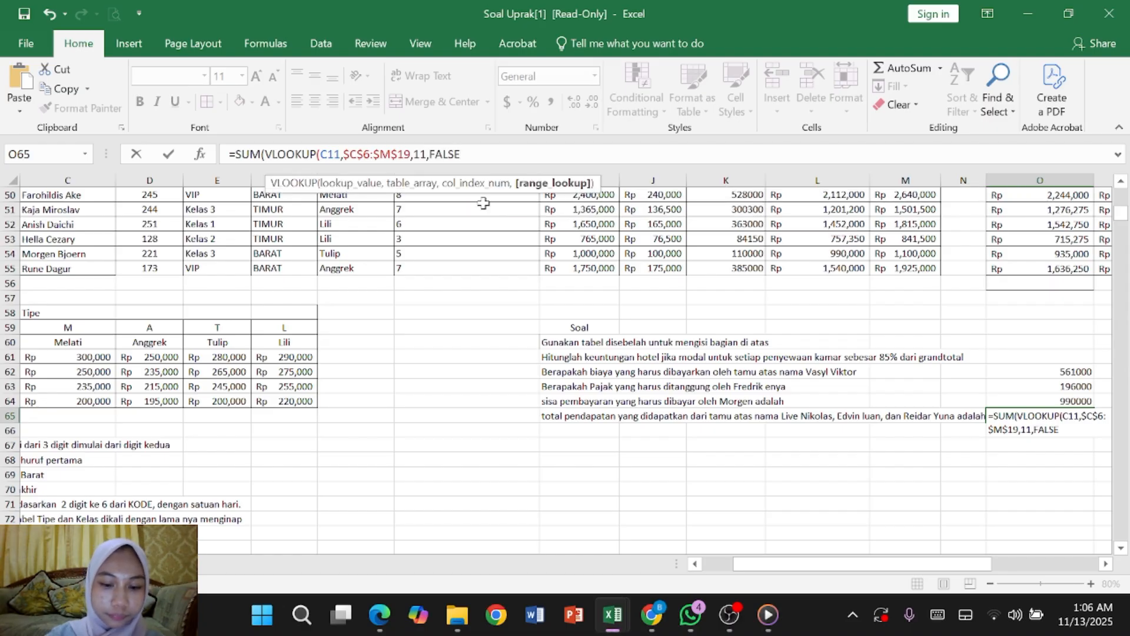
text())
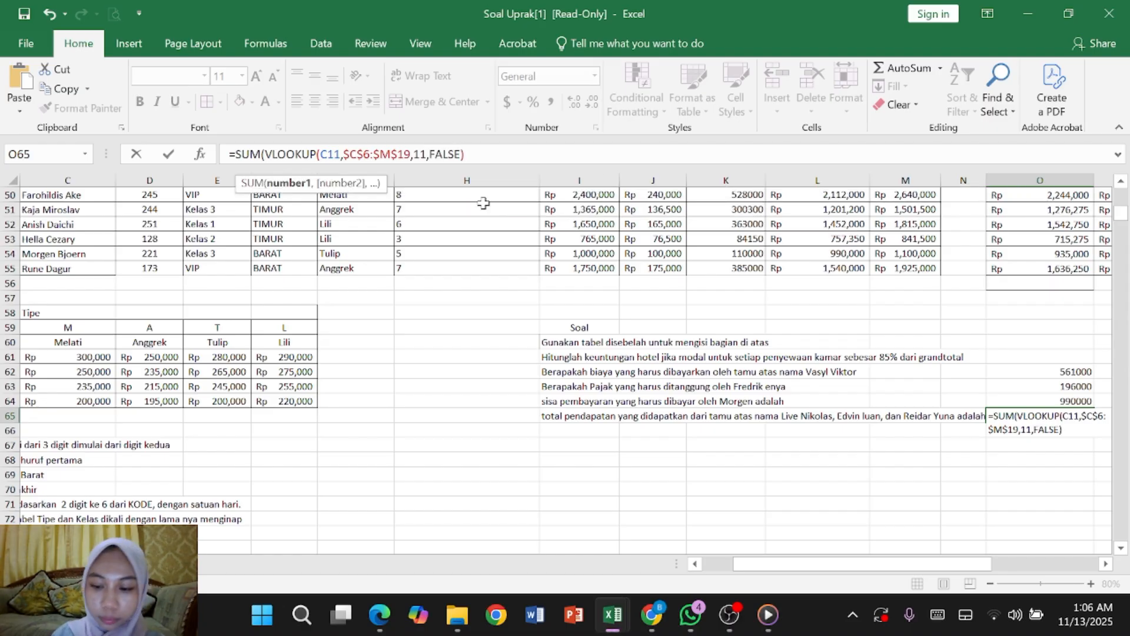
text(,)
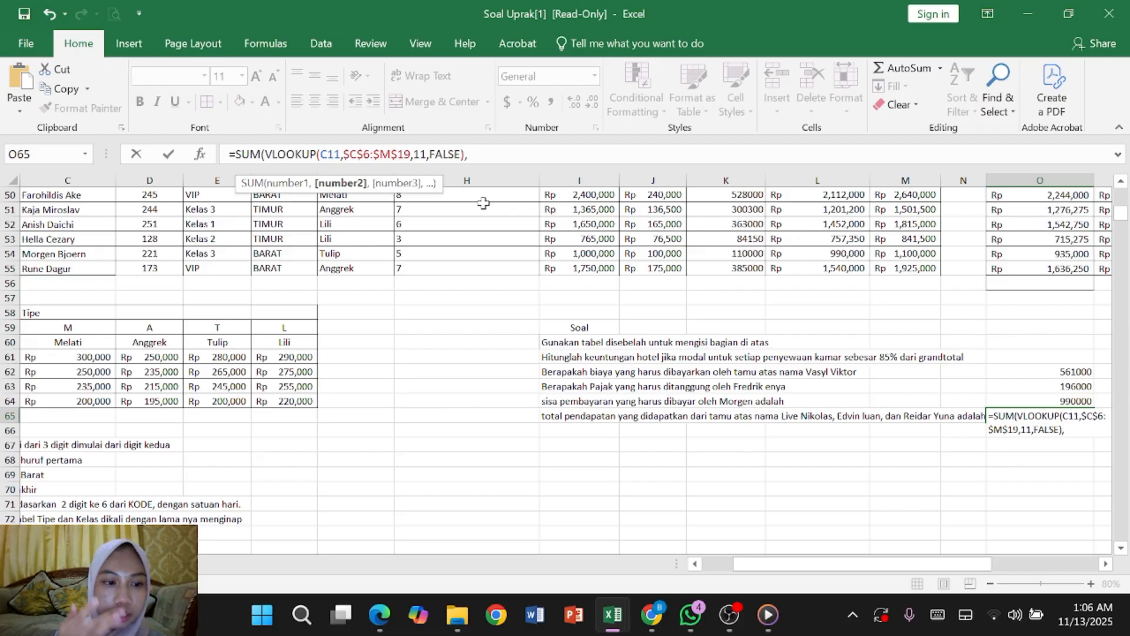
- Start a second nested VLOOKUP in the O65 SUM formula, with a single opening parenthesis
text(V)
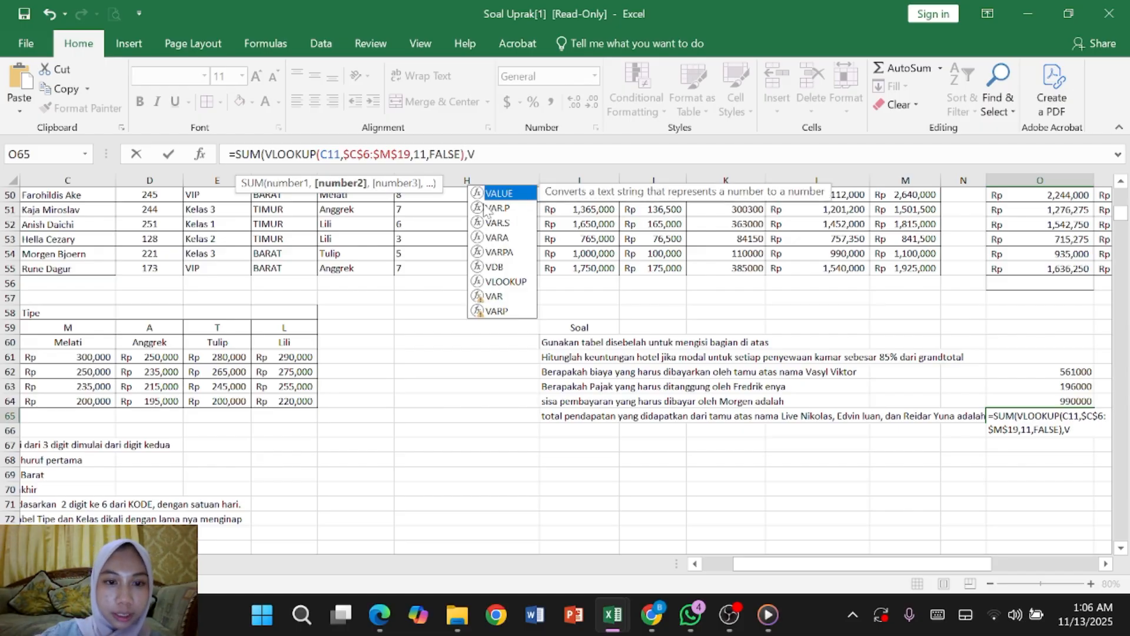
click(522, 282)
double_click(522, 282)
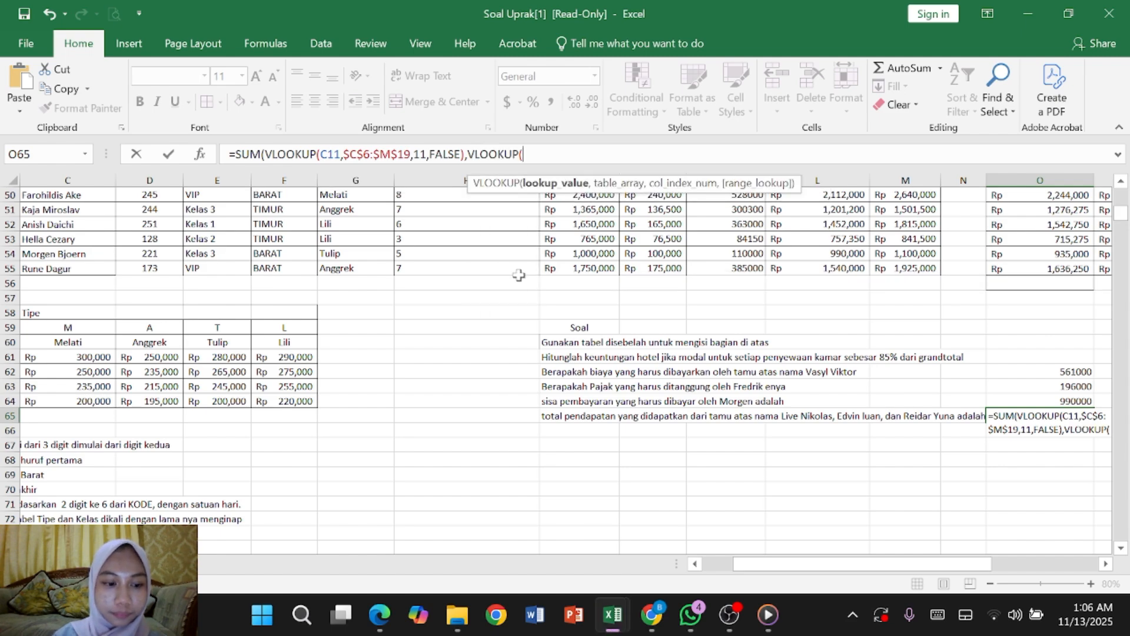
text(()
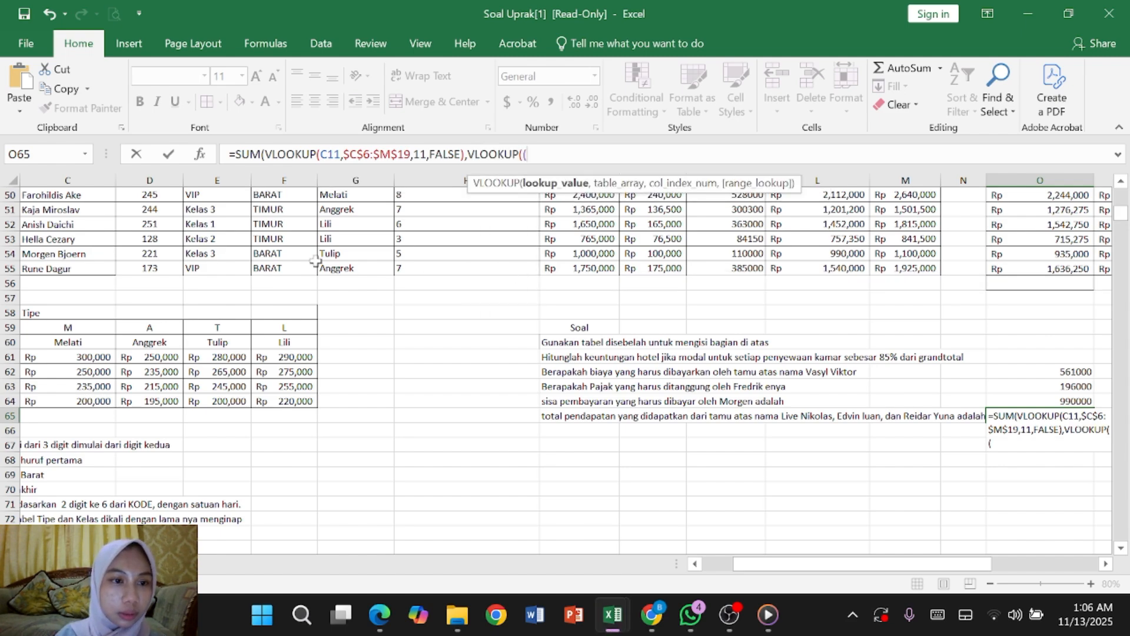
scroll(310, 259, up, 5)
scroll(310, 258, up, 3)
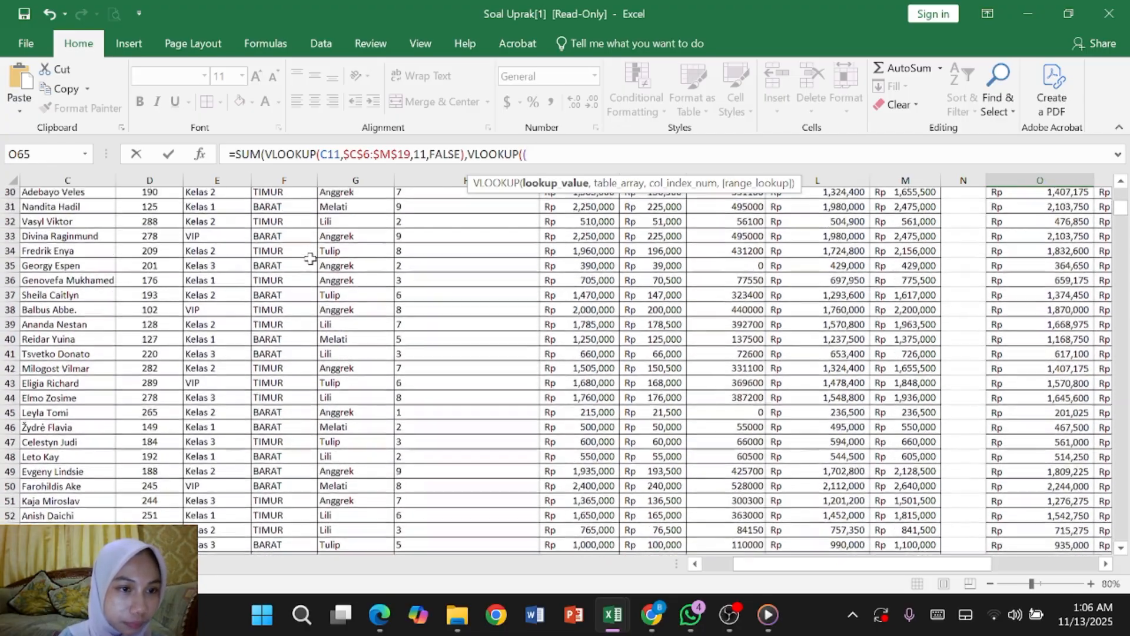
scroll(310, 259, down, 5)
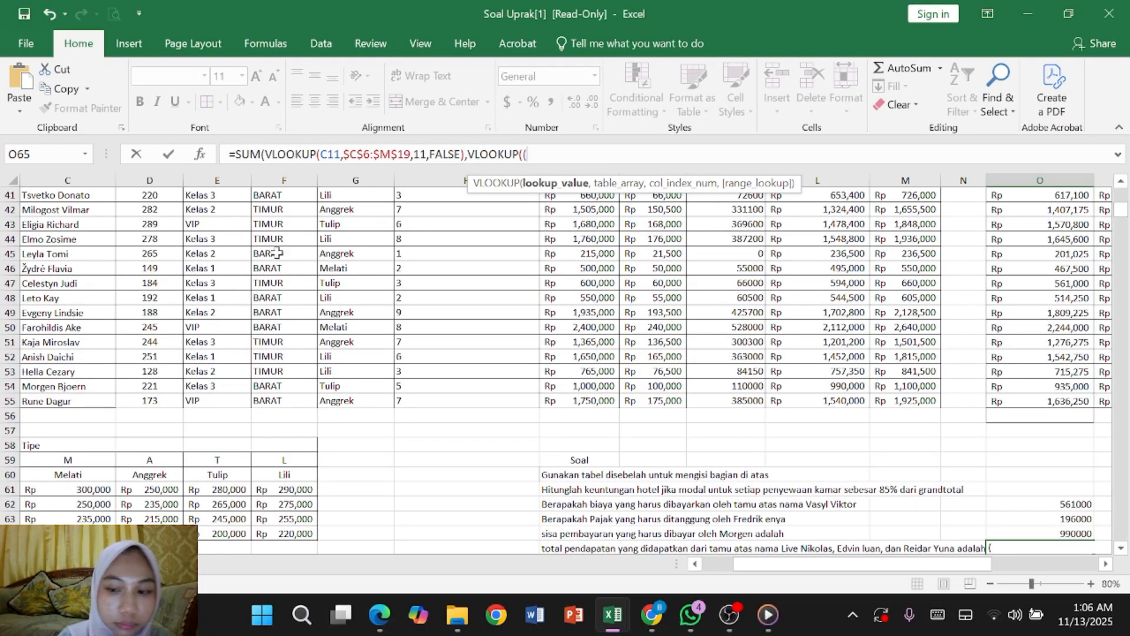
key(BackSpace)
- Use the second listed guest's name cell C29 as the lookup value and continue to the table array argument
scroll(277, 253, up, 3)
scroll(277, 253, left, 2)
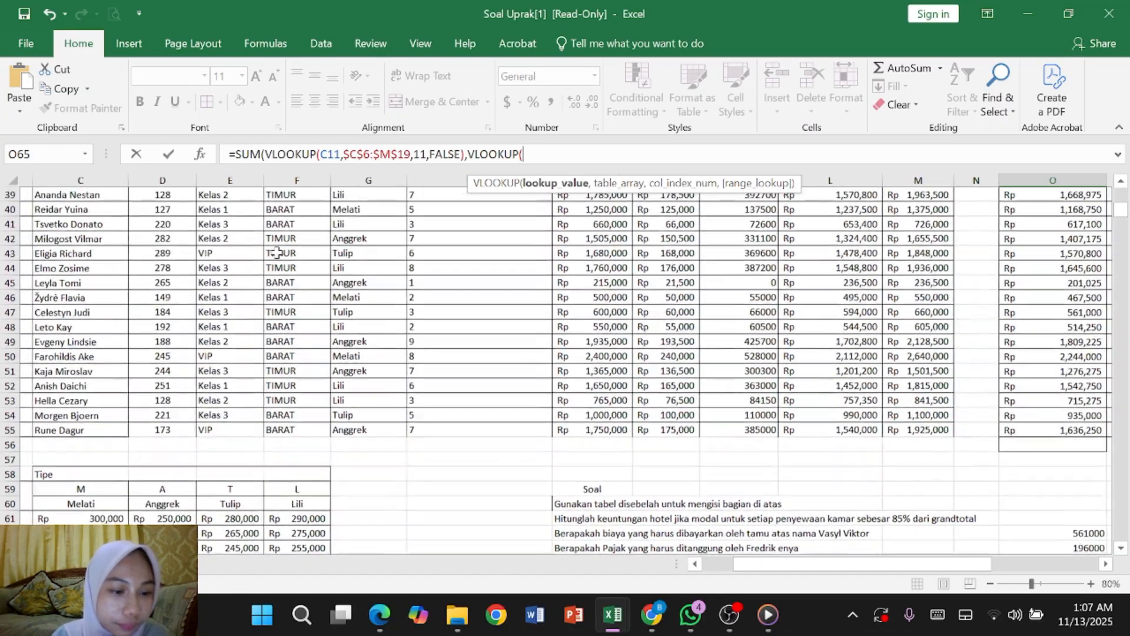
scroll(277, 253, down, 5)
scroll(277, 253, down, 2)
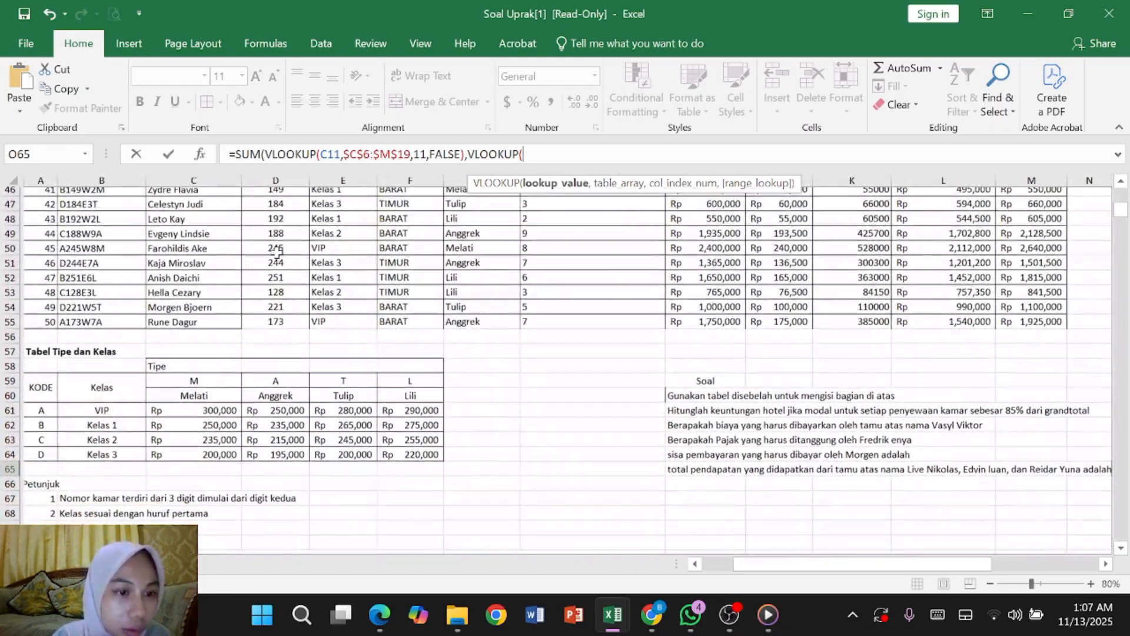
scroll(276, 253, up, 2)
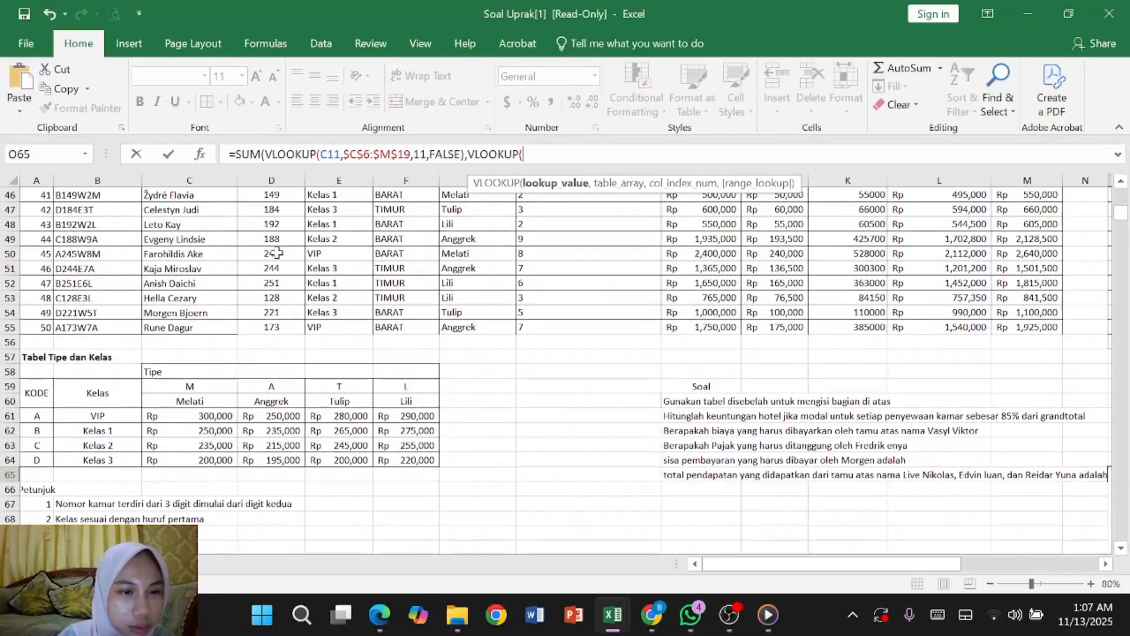
scroll(276, 253, up, 1)
scroll(277, 253, up, 3)
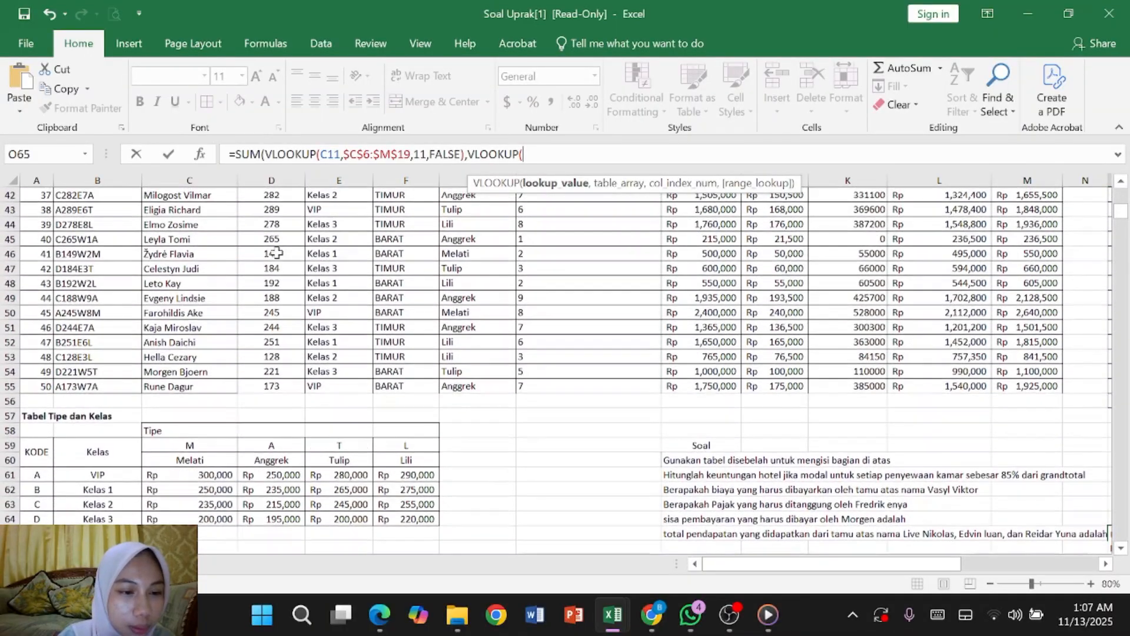
scroll(277, 253, up, 6)
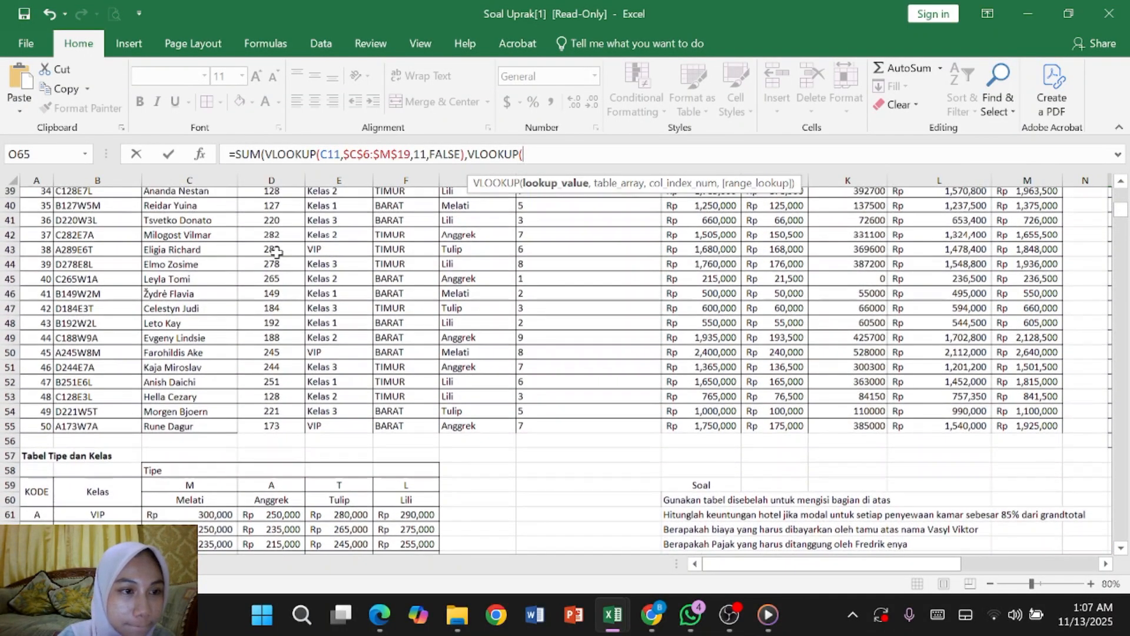
scroll(276, 253, up, 7)
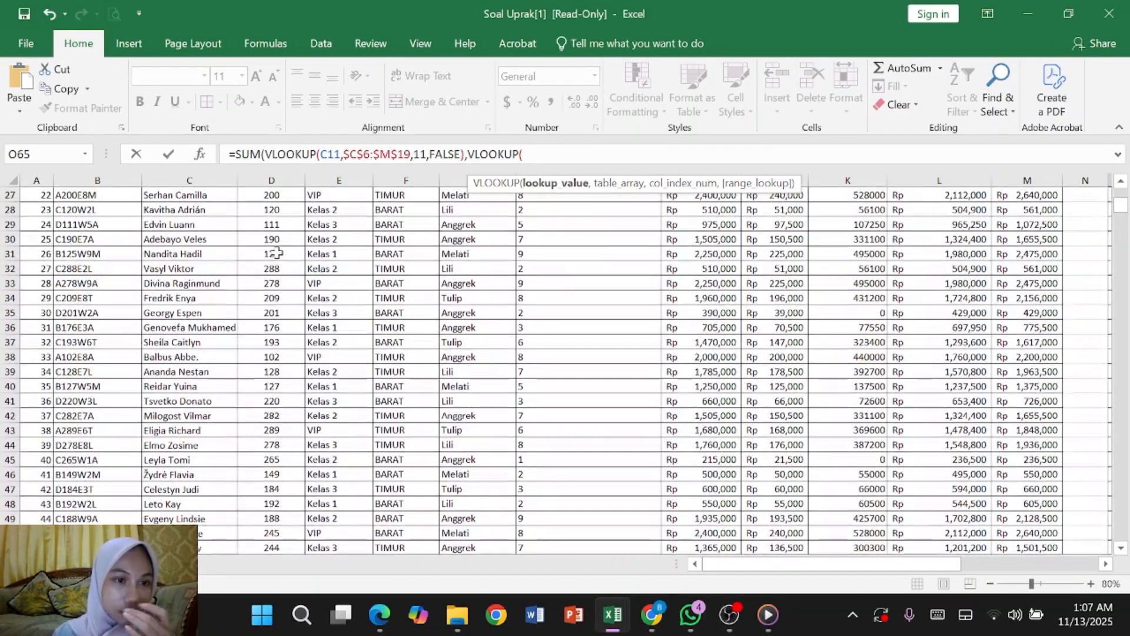
click(207, 224)
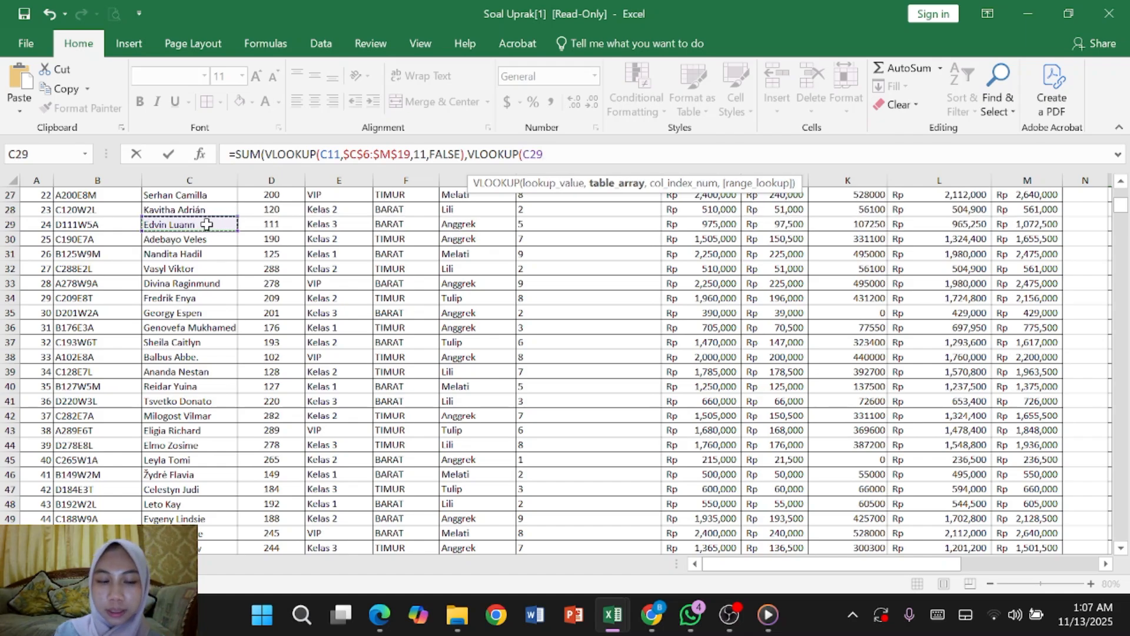
text(,)
- Set the second nested lookup's table array in the O65 formula to C25:M37 and make it absolute as $C$25:$M$37
scroll(207, 224, down, 1)
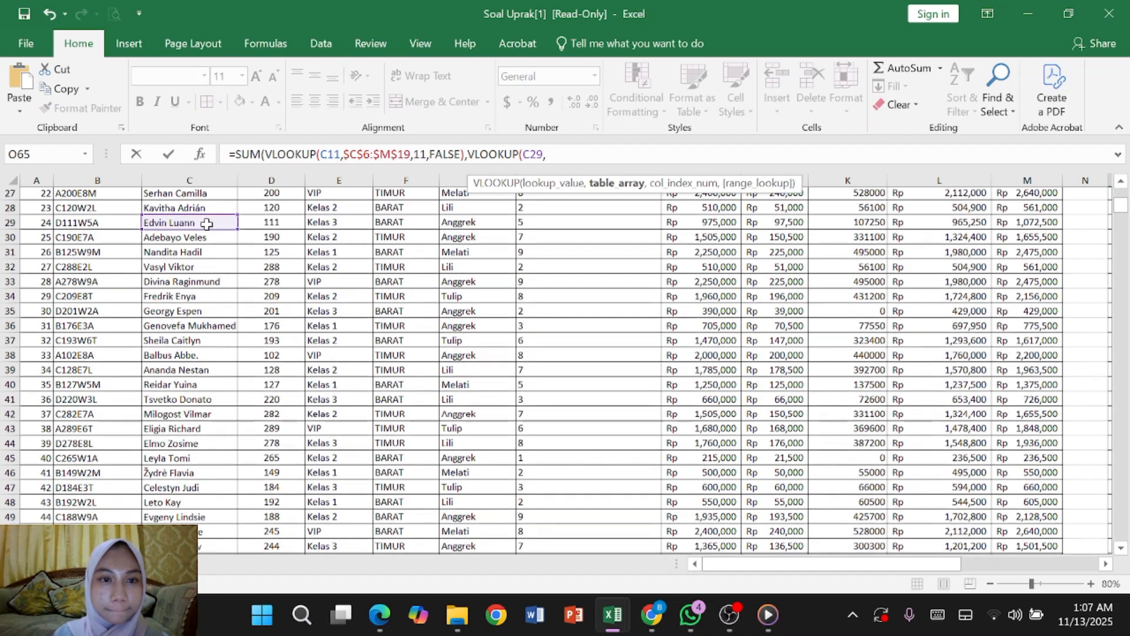
scroll(206, 224, up, 1)
scroll(206, 224, up, 1)
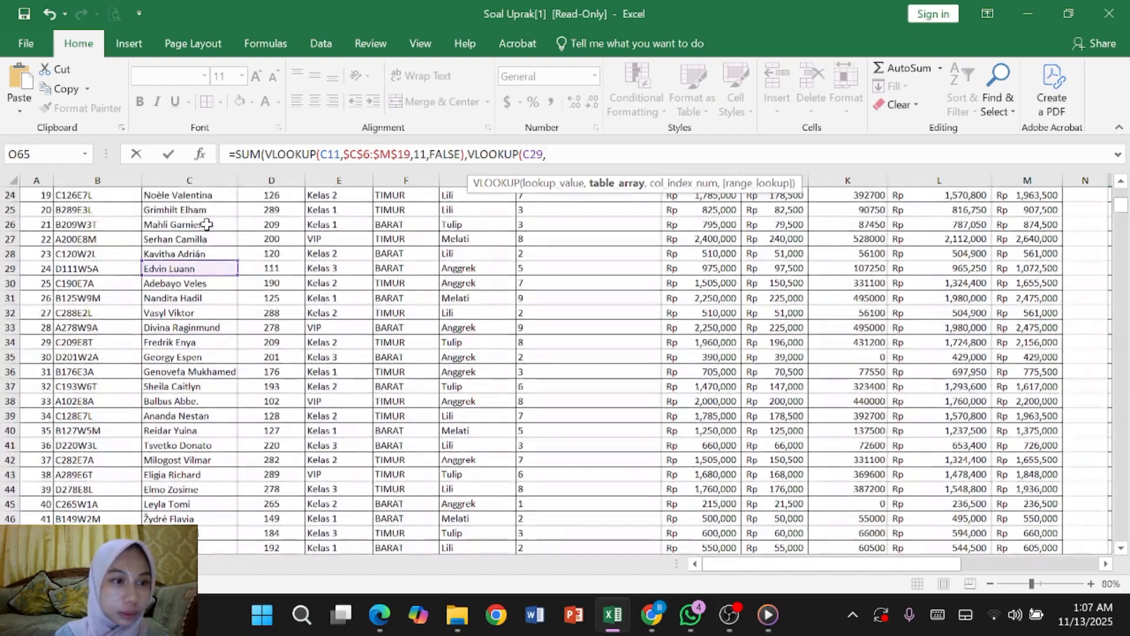
click(165, 211)
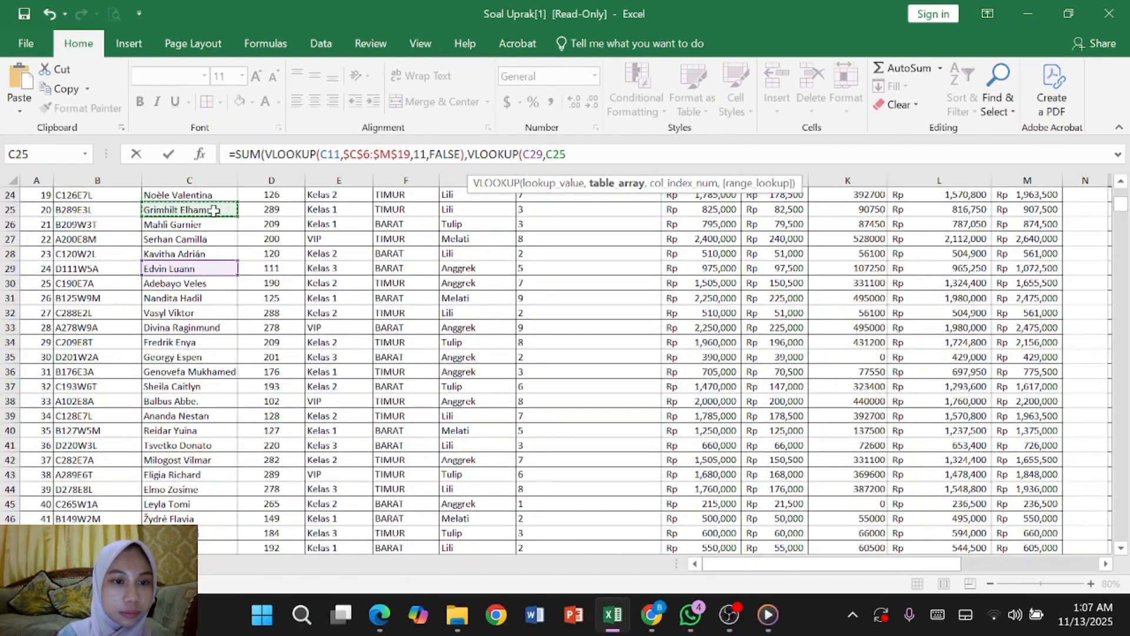
click(246, 205)
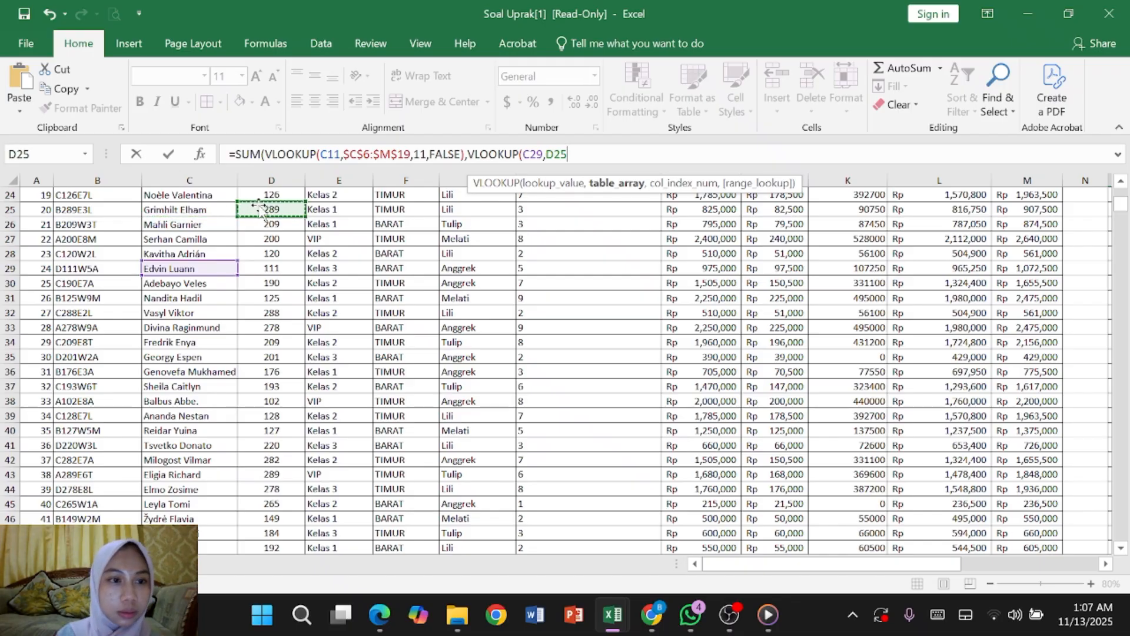
click(215, 210)
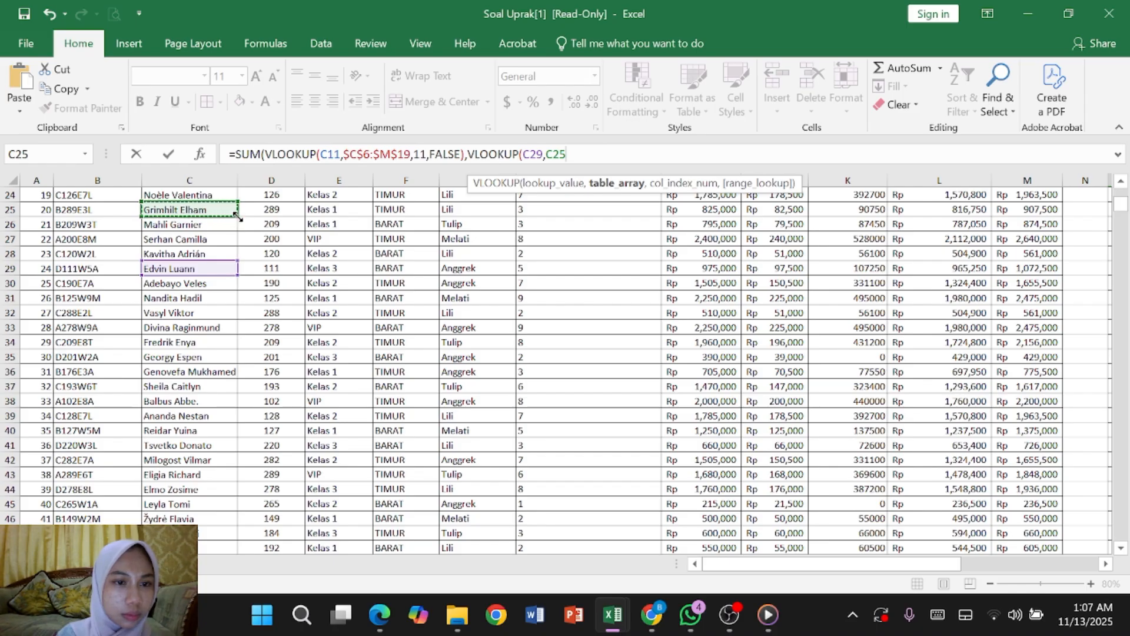
drag(236, 213, 1062, 400)
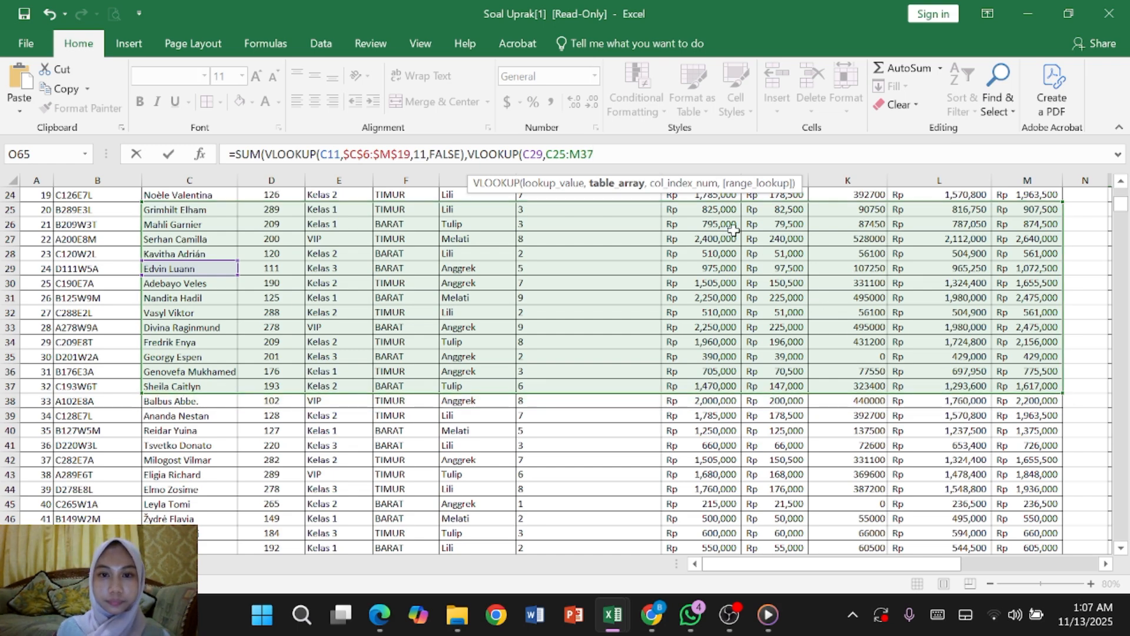
drag(546, 154, 594, 154)
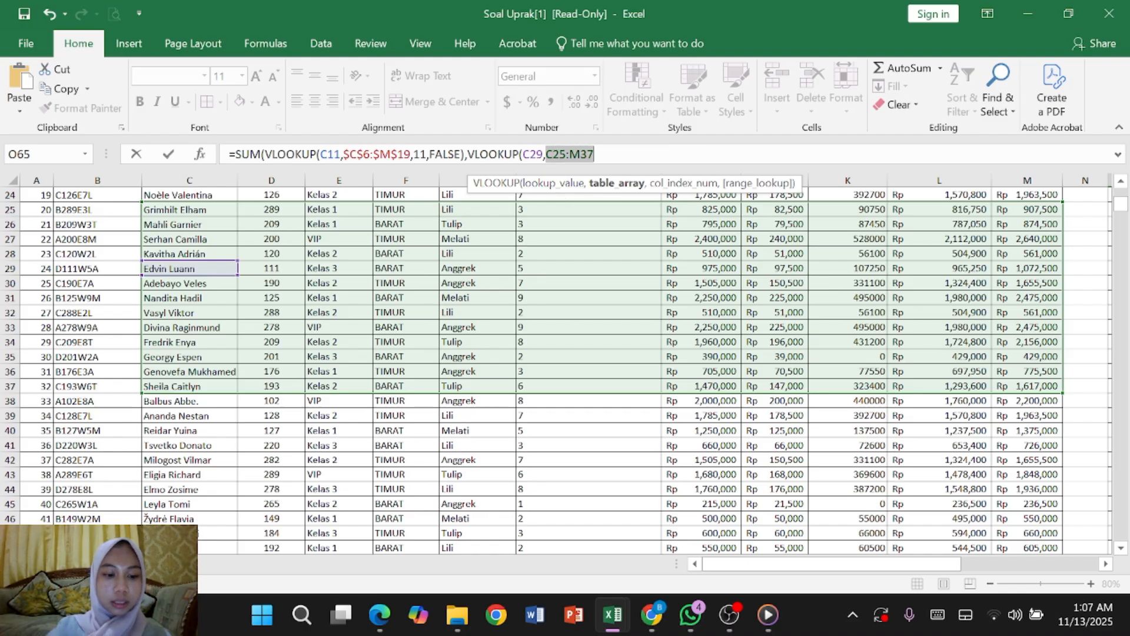
key(F4)
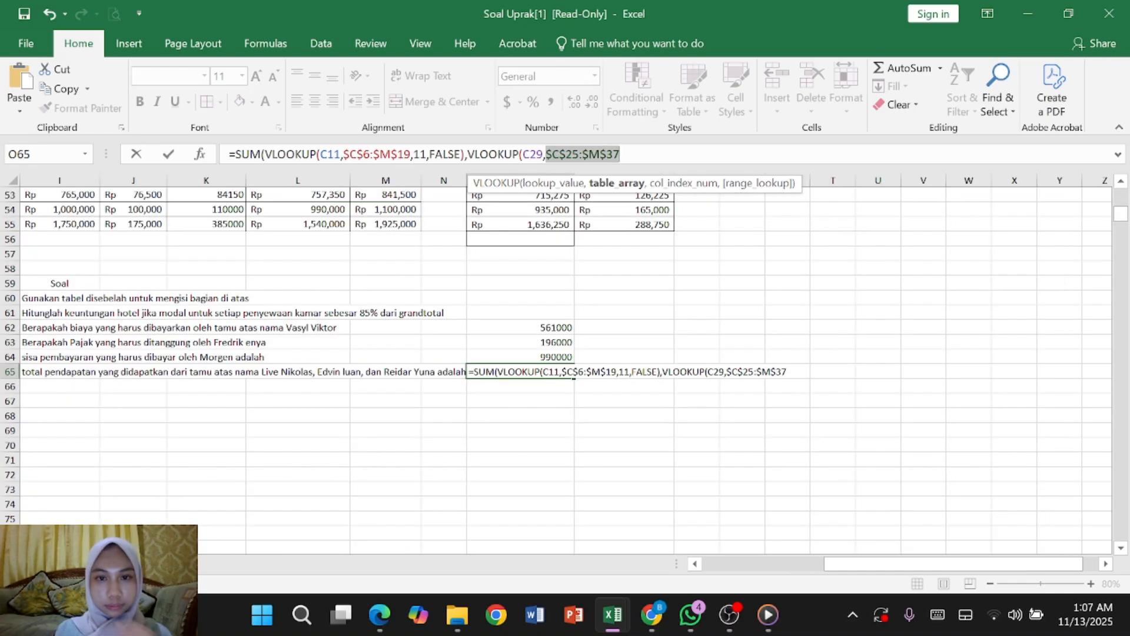
- Complete the second nested lookup with column index 11 and FALSE for an exact match, and continue to the third SUM argument
key(Right)
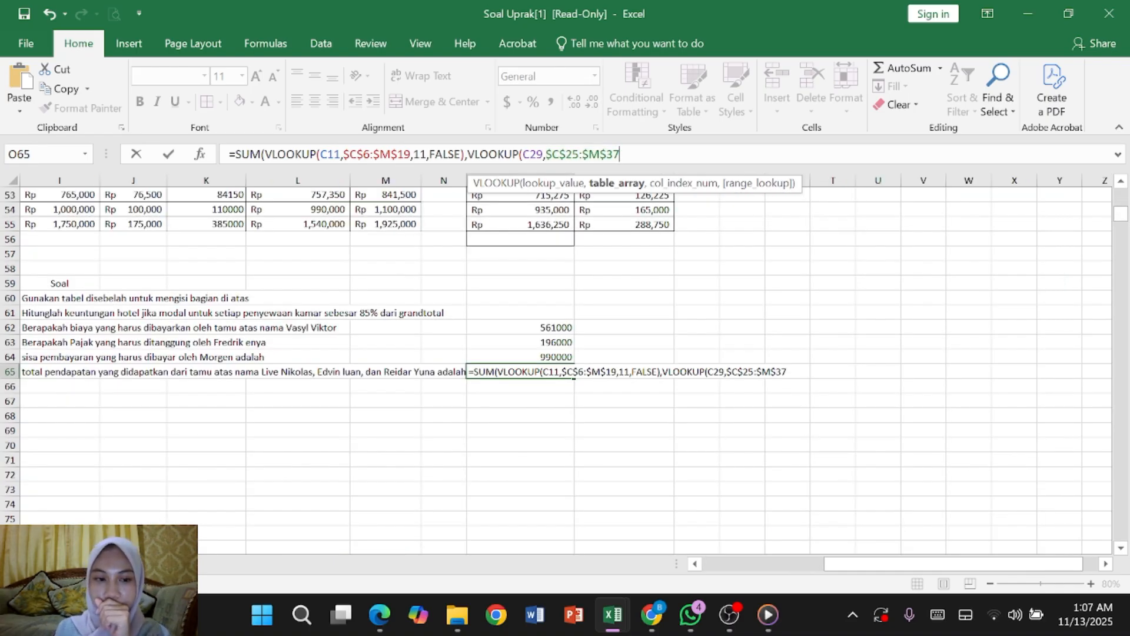
text(,11)
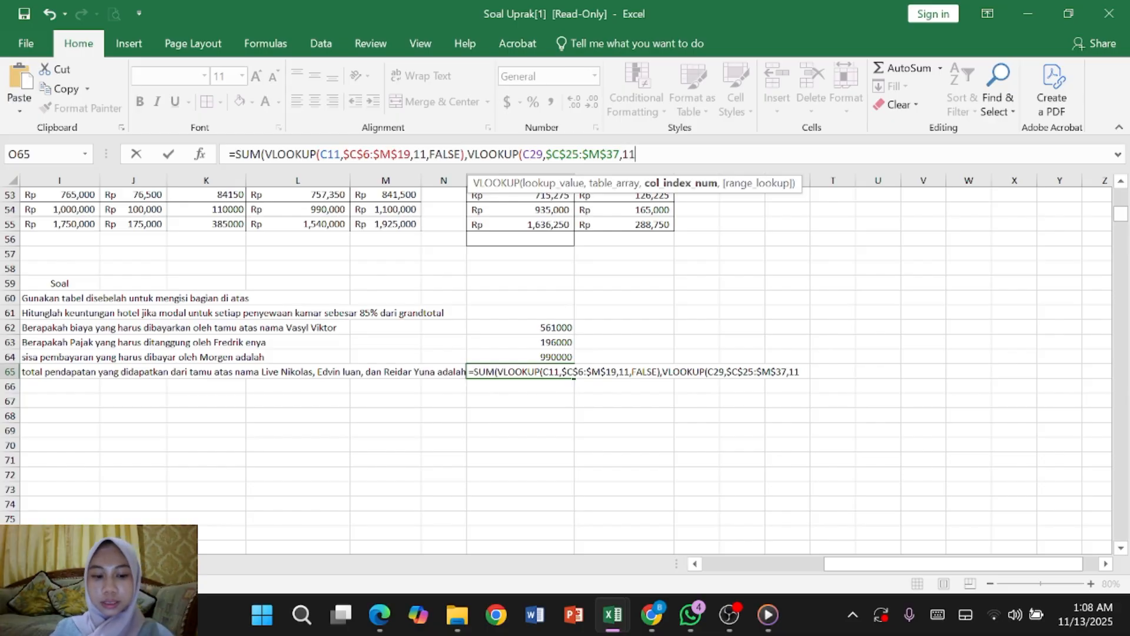
text(,)
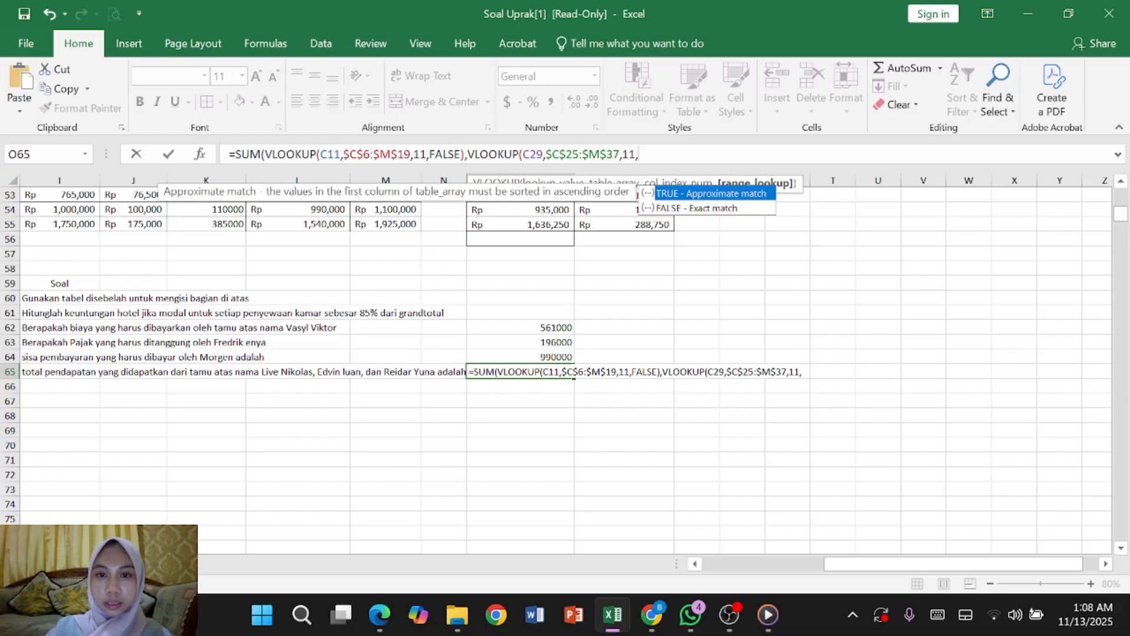
double_click(688, 206)
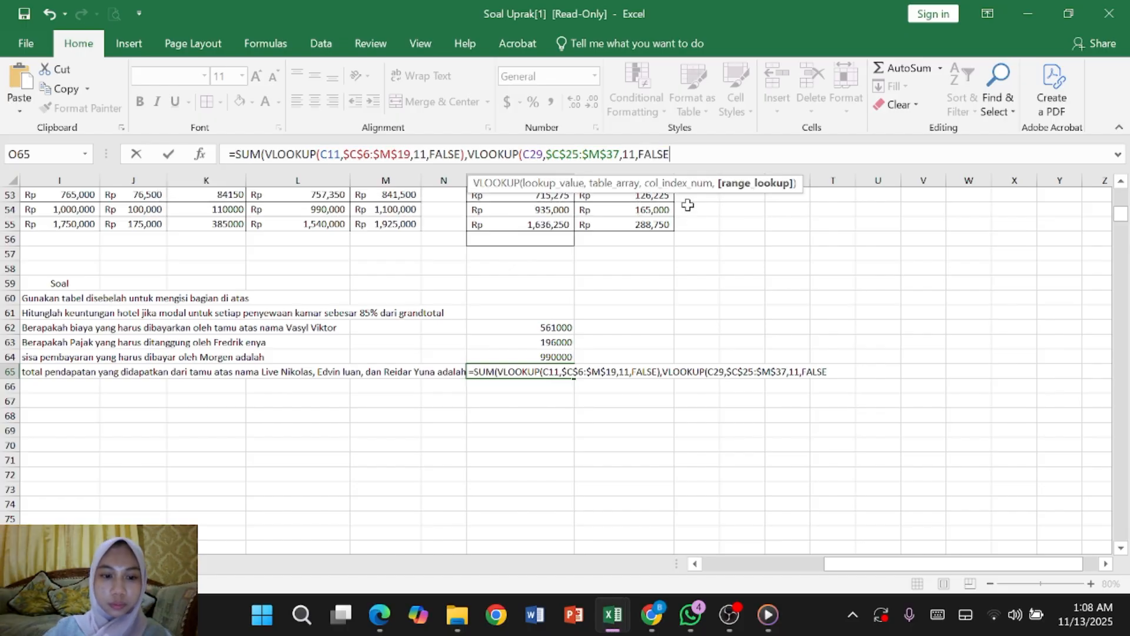
text(),)
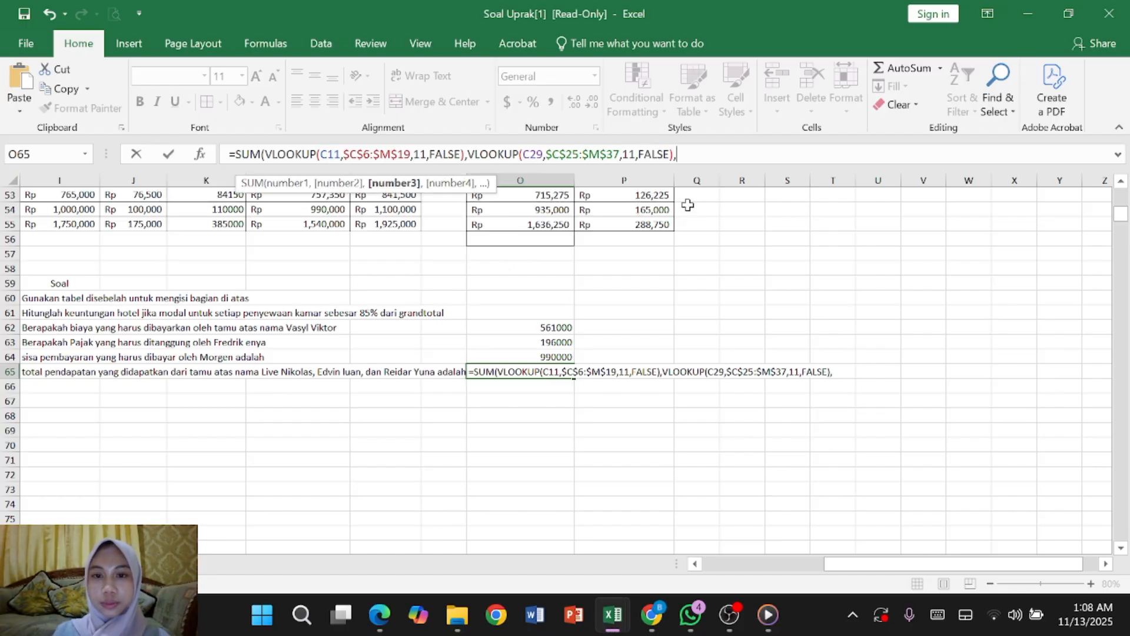
- Start a third nested VLOOKUP with the third listed guest's name cell C40 as the lookup value, and continue to the table array argument
text(VLO)
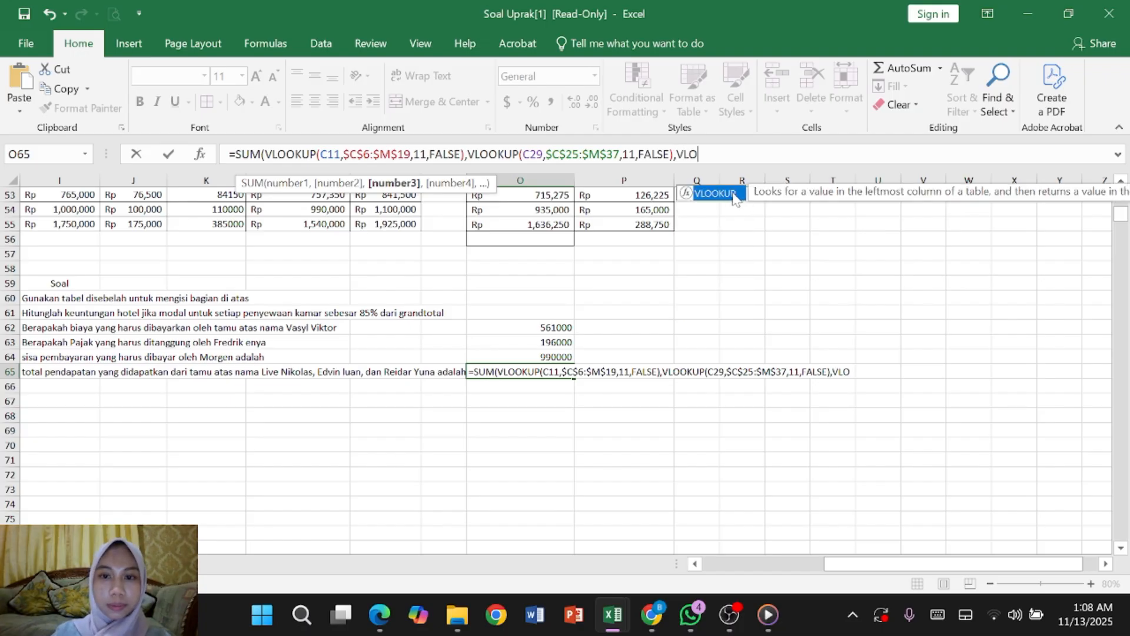
double_click(732, 196)
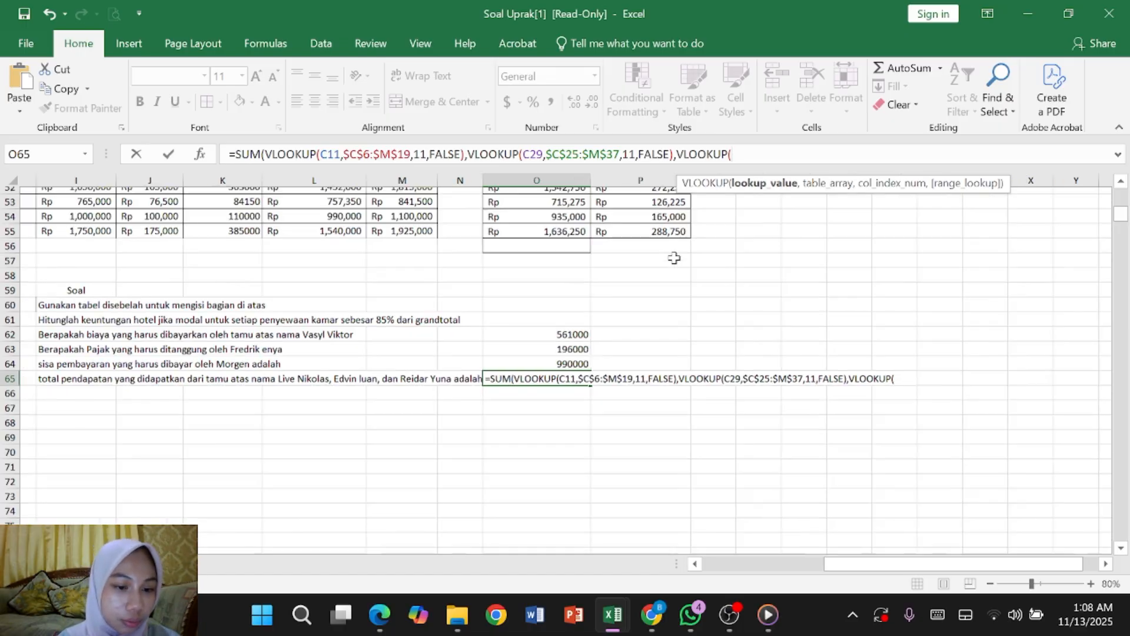
scroll(674, 258, up, 3)
scroll(674, 258, left, 2)
scroll(674, 257, left, 5)
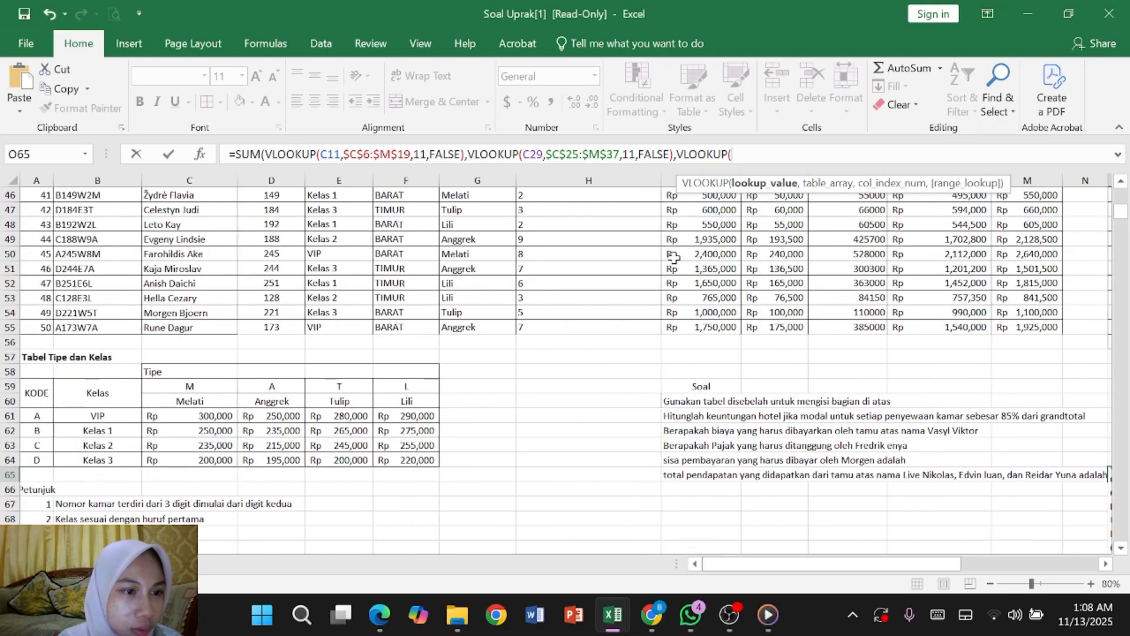
scroll(674, 257, up, 2)
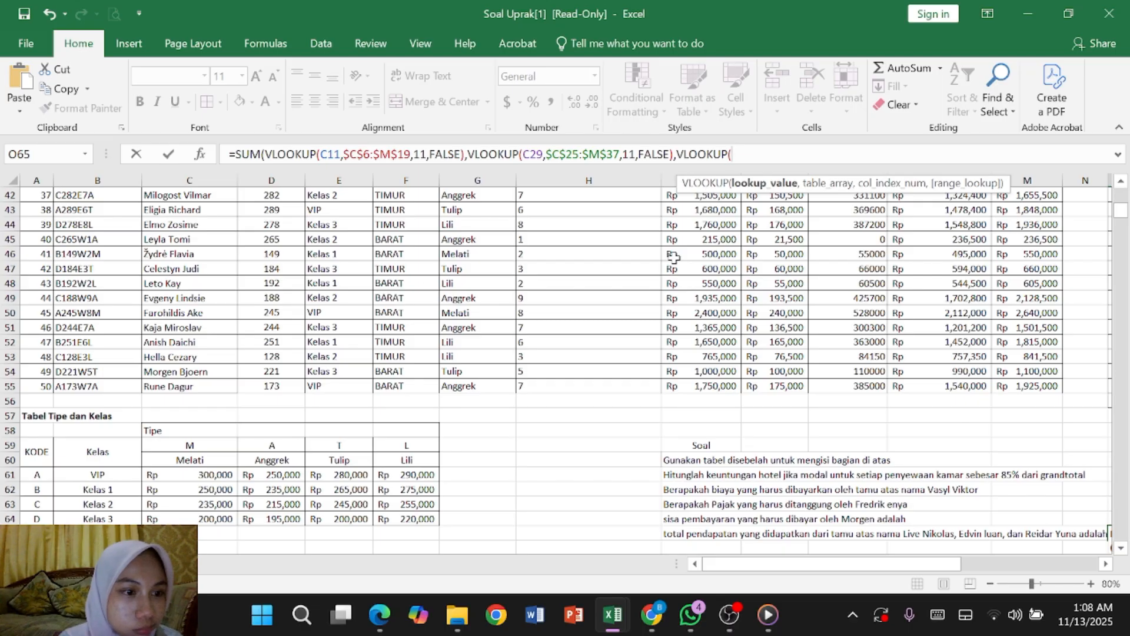
scroll(575, 220, up, 2)
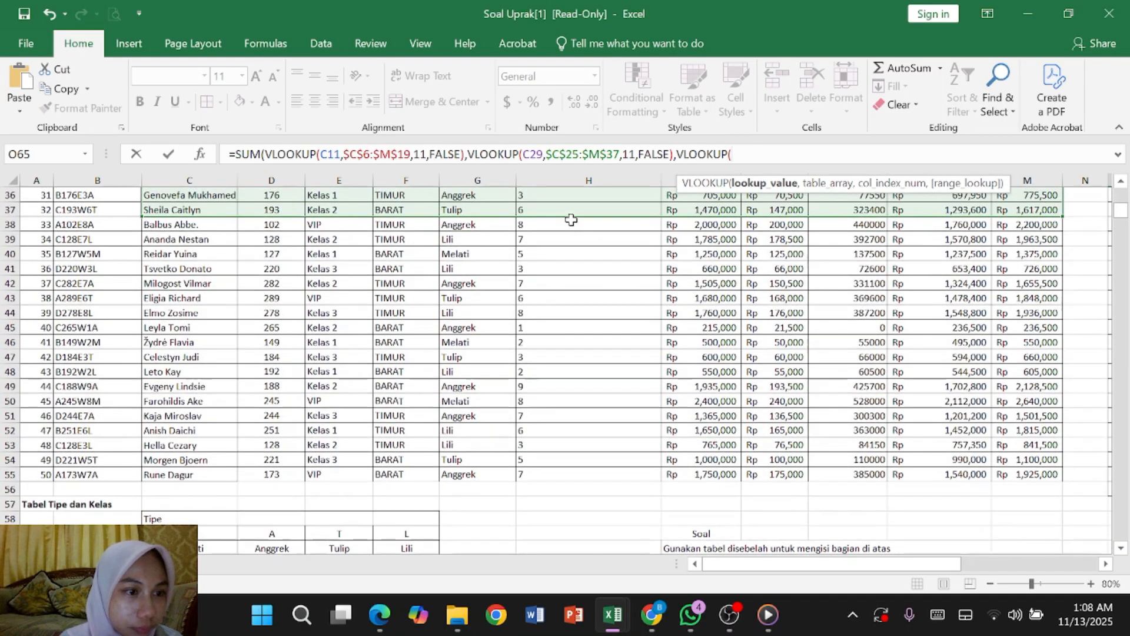
click(202, 254)
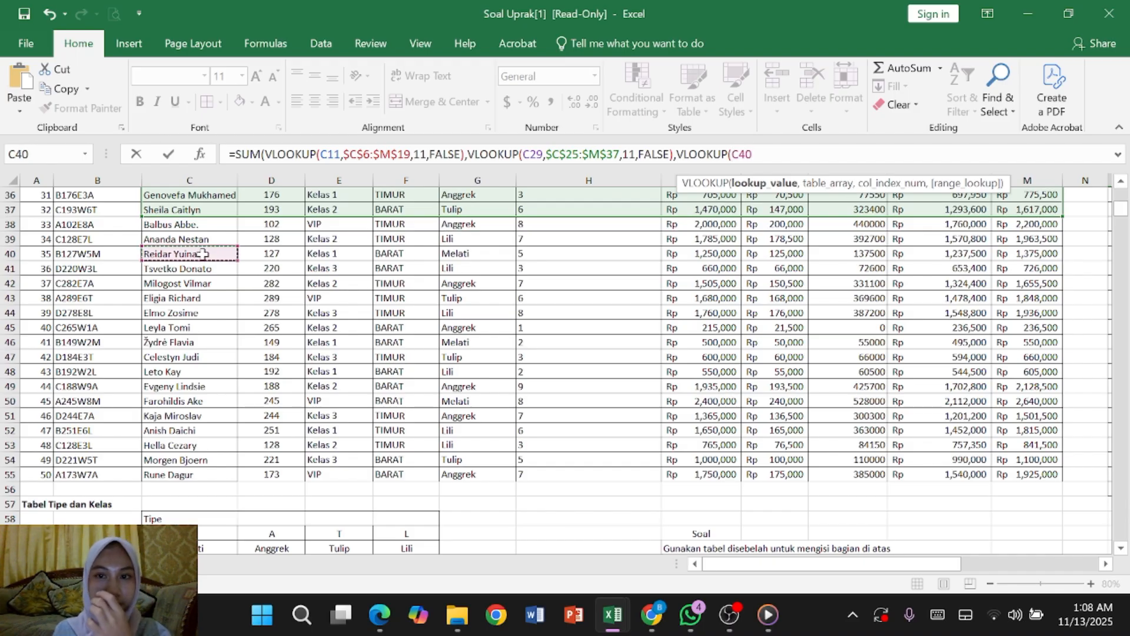
text(,)
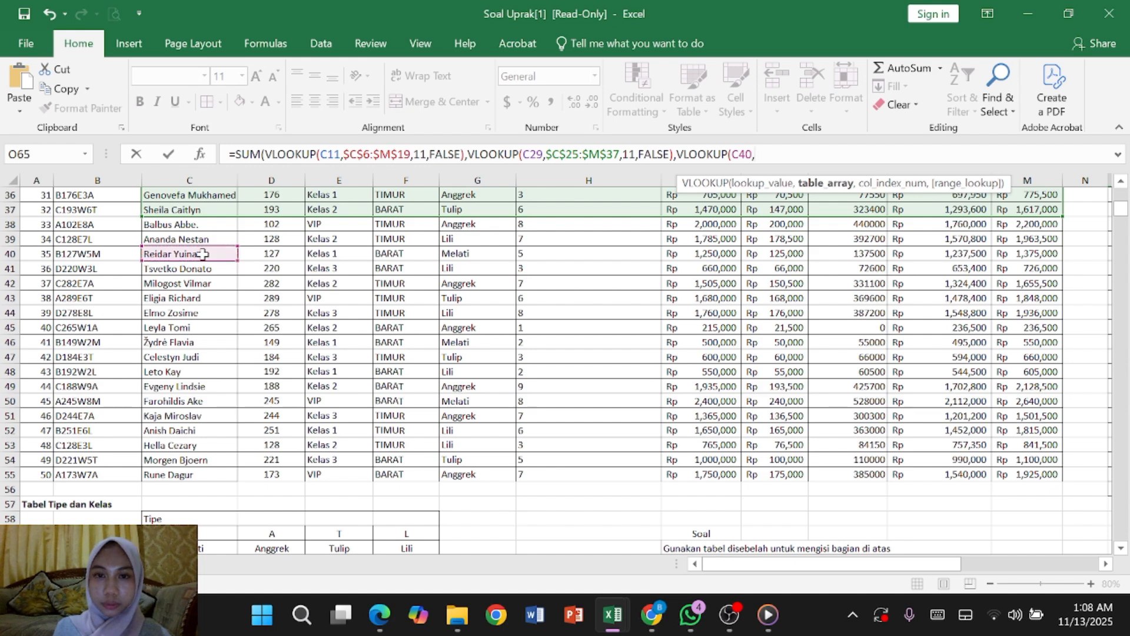
- Set the third lookup's table array to C39:M44 and make it absolute as $C$39:$M$44
click(179, 238)
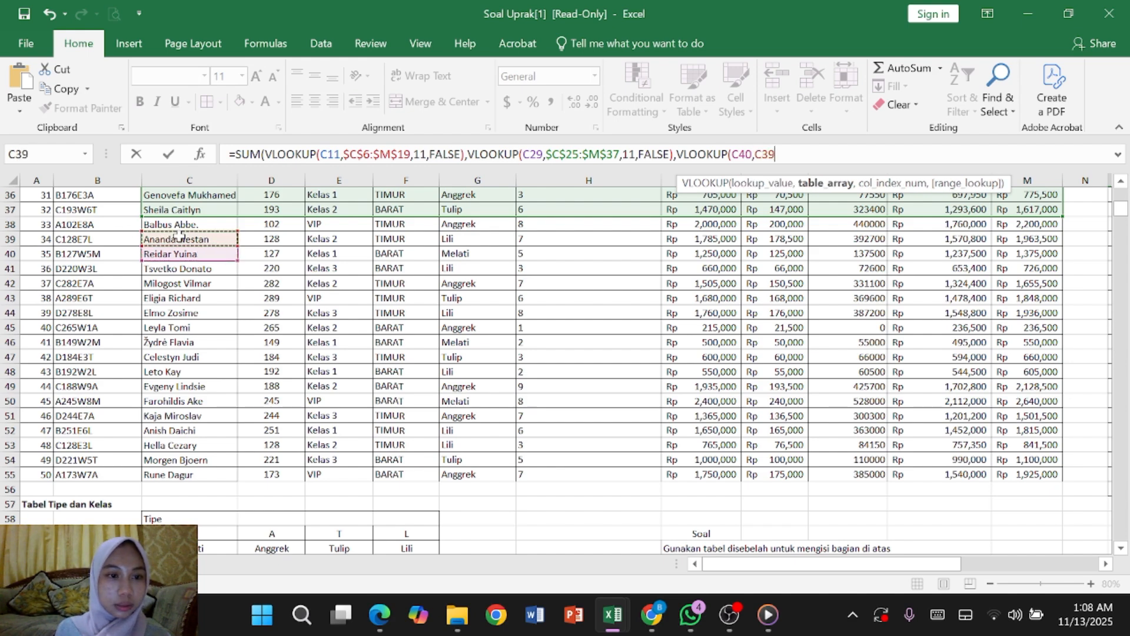
click(237, 246)
drag(268, 246, 236, 248)
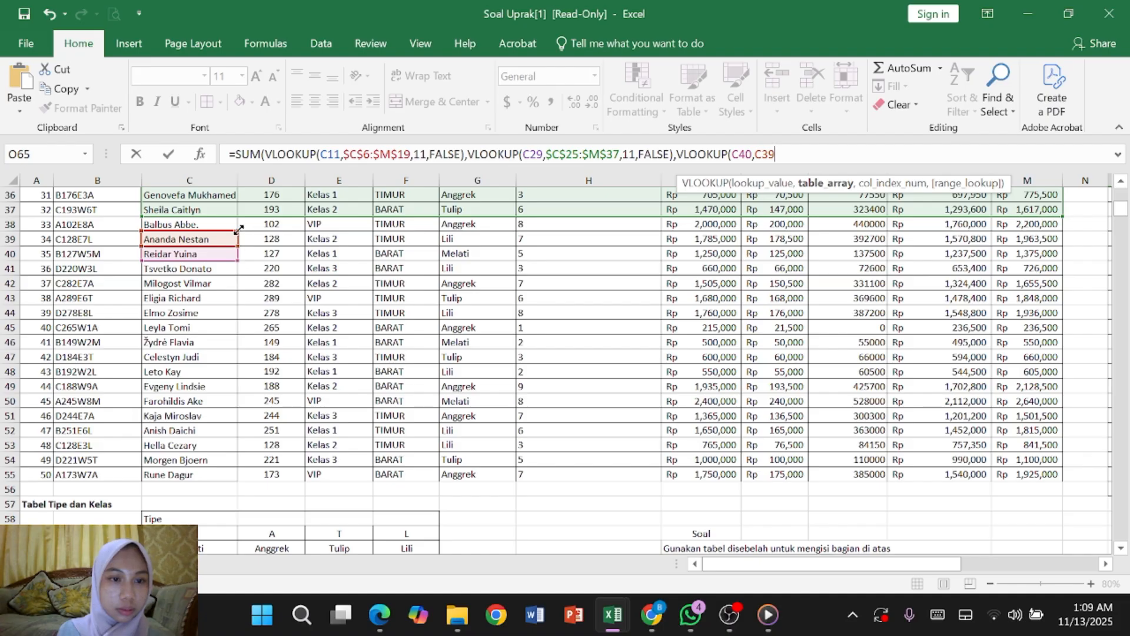
drag(239, 233, 1067, 316)
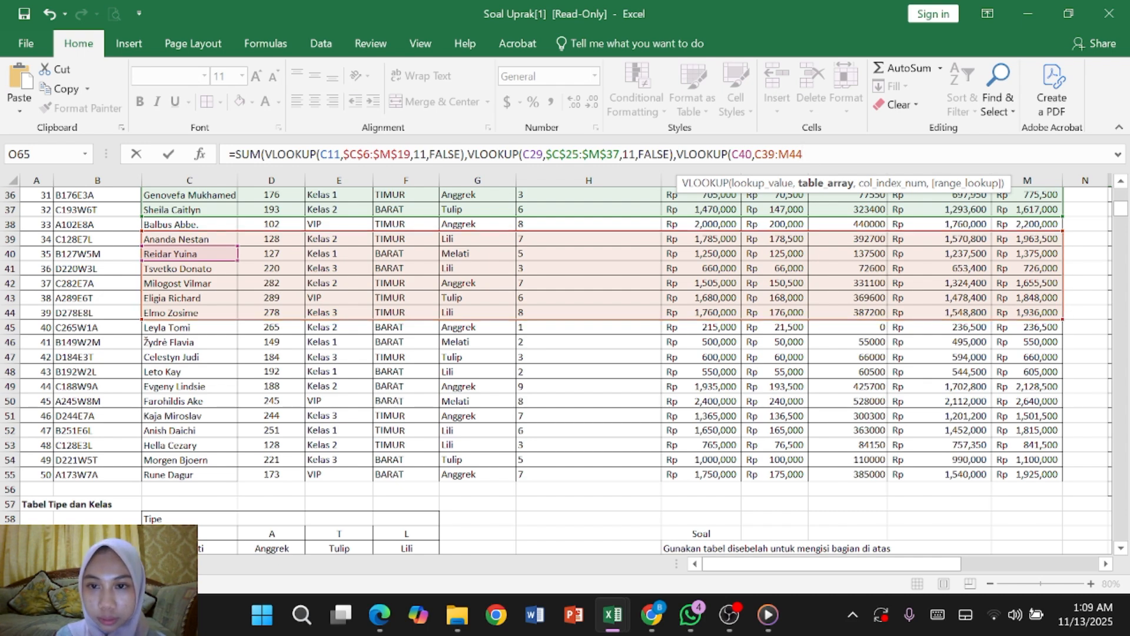
drag(755, 155, 802, 154)
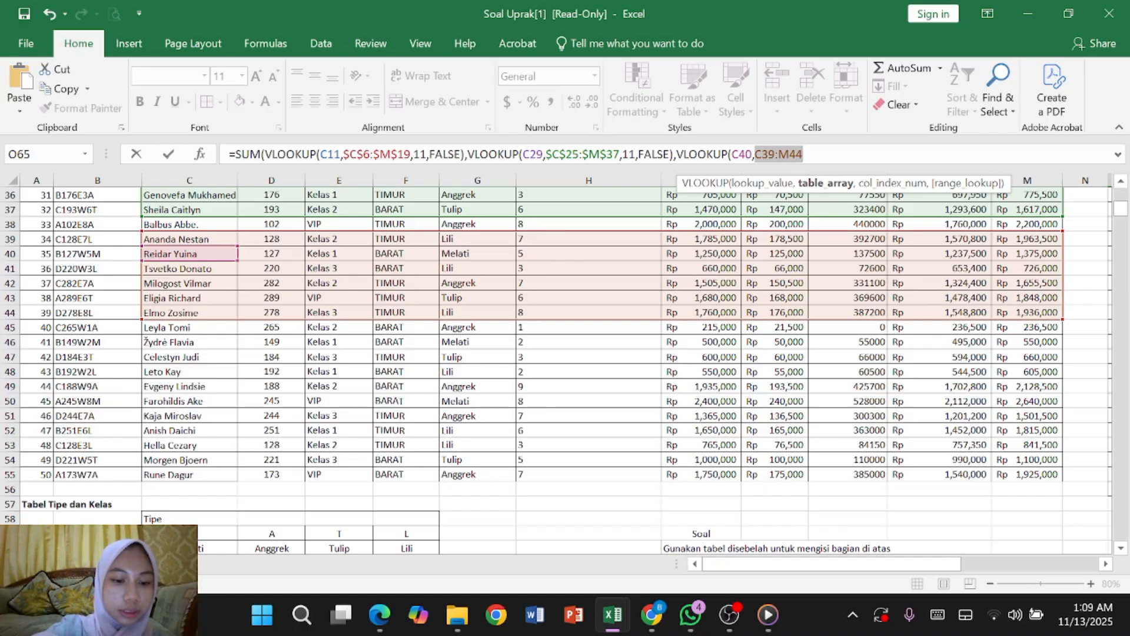
key(F4)
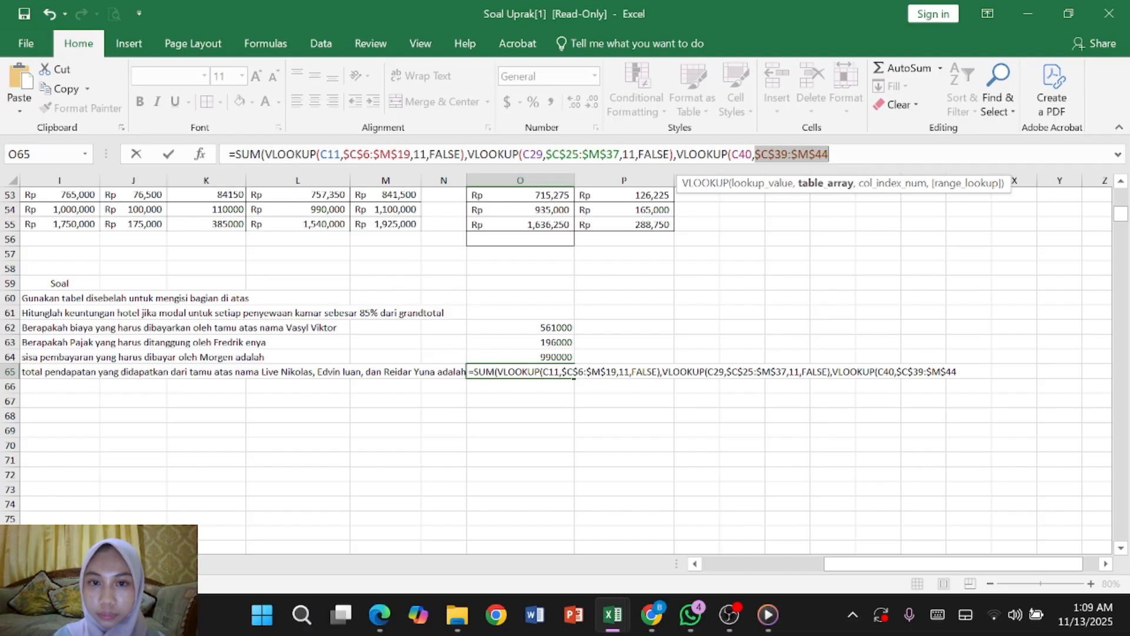
- Complete the third nested lookup with column index 11 and FALSE for an exact match, then close the SUM and enter the O65 formula
click(828, 154)
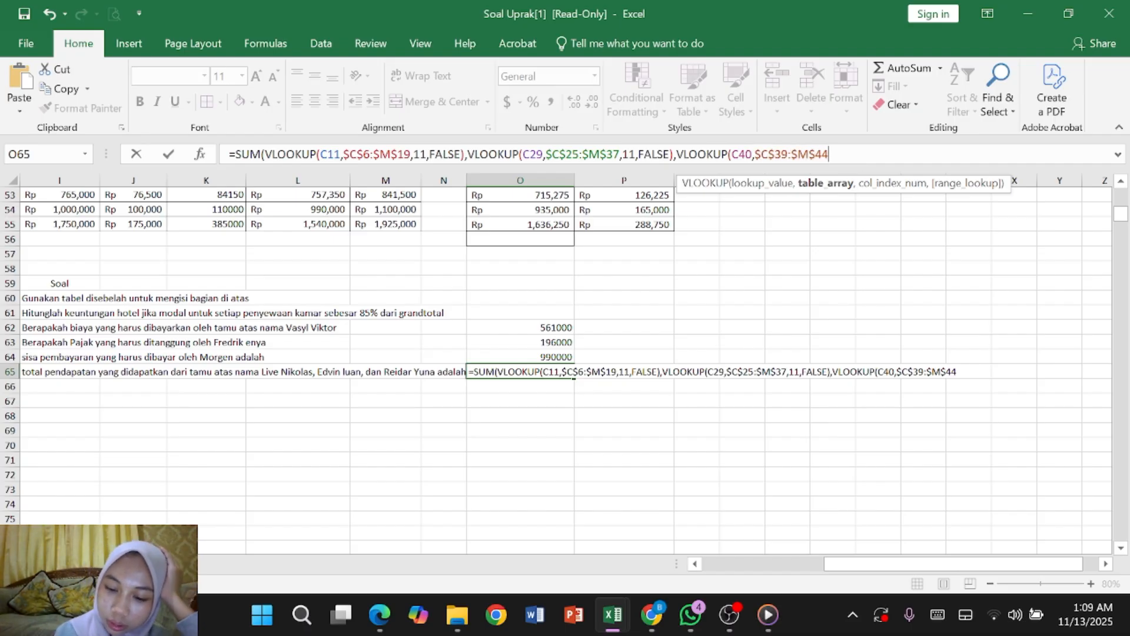
text(,)
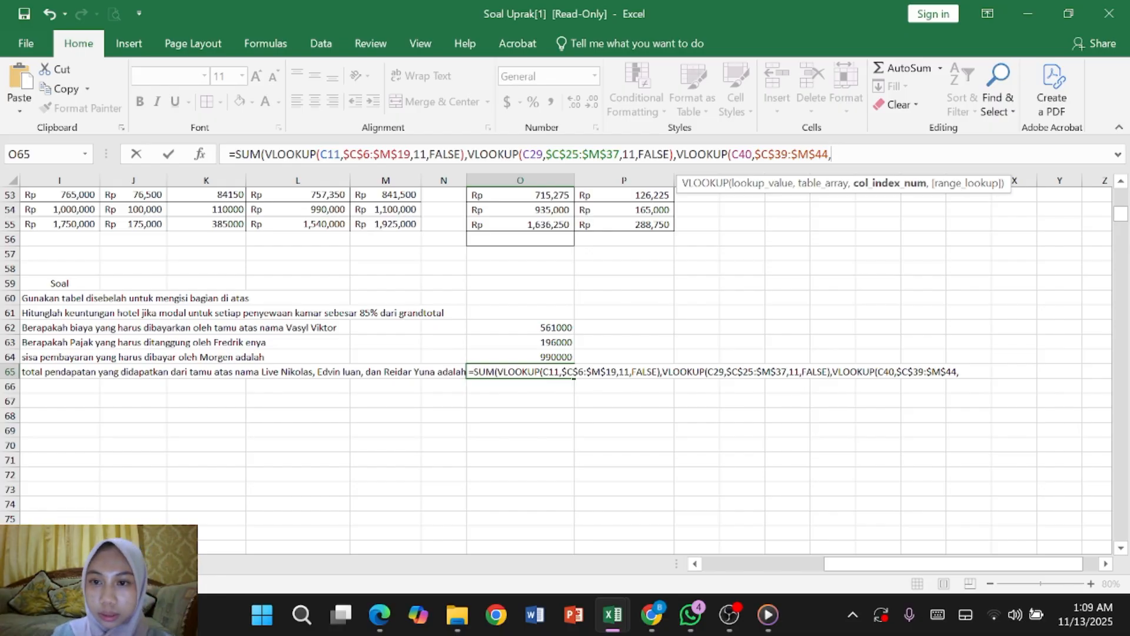
text(11,)
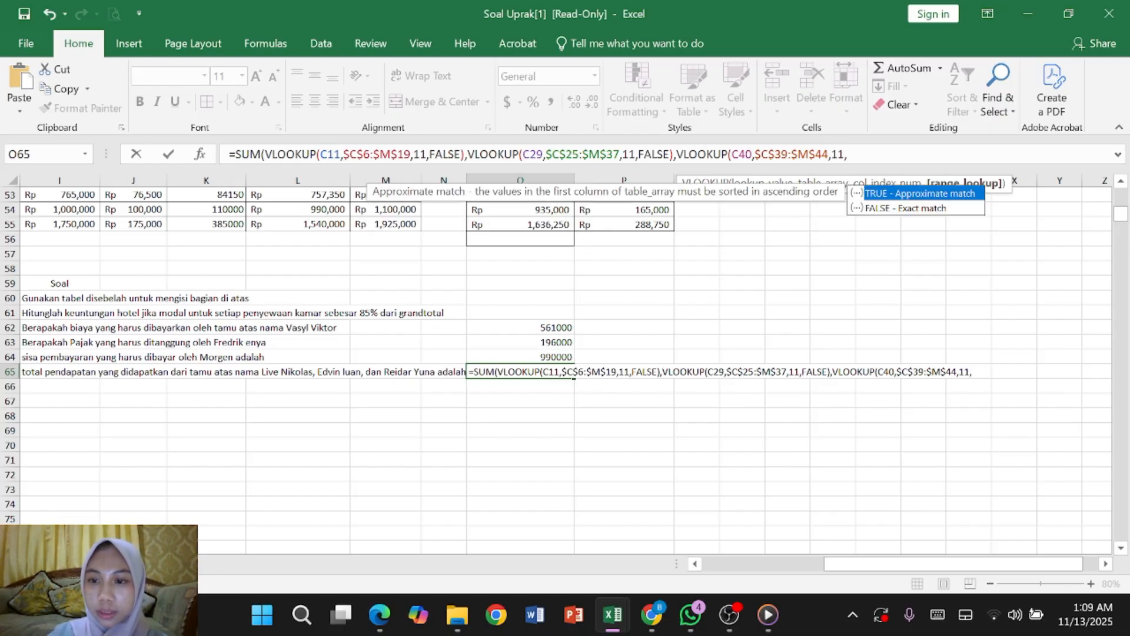
click(912, 208)
double_click(912, 206)
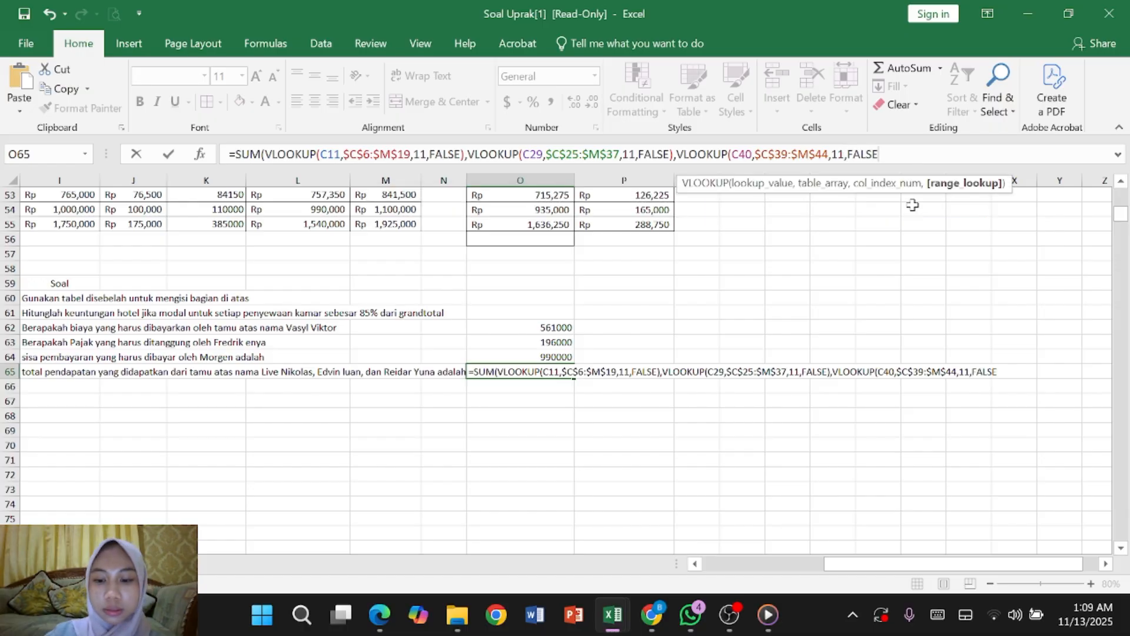
text())
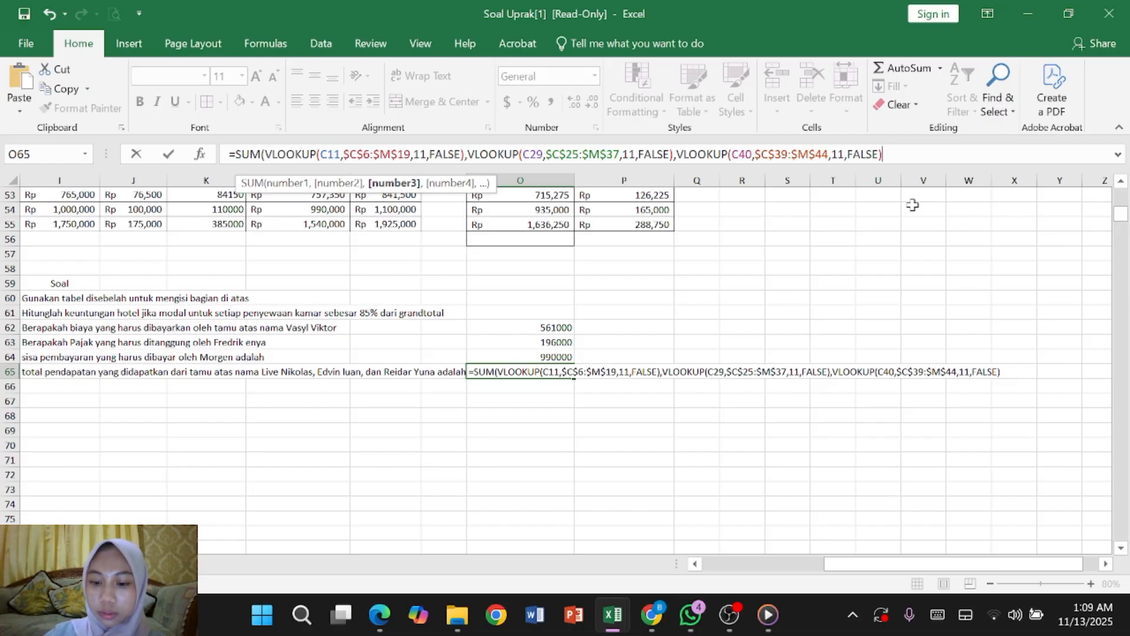
text())
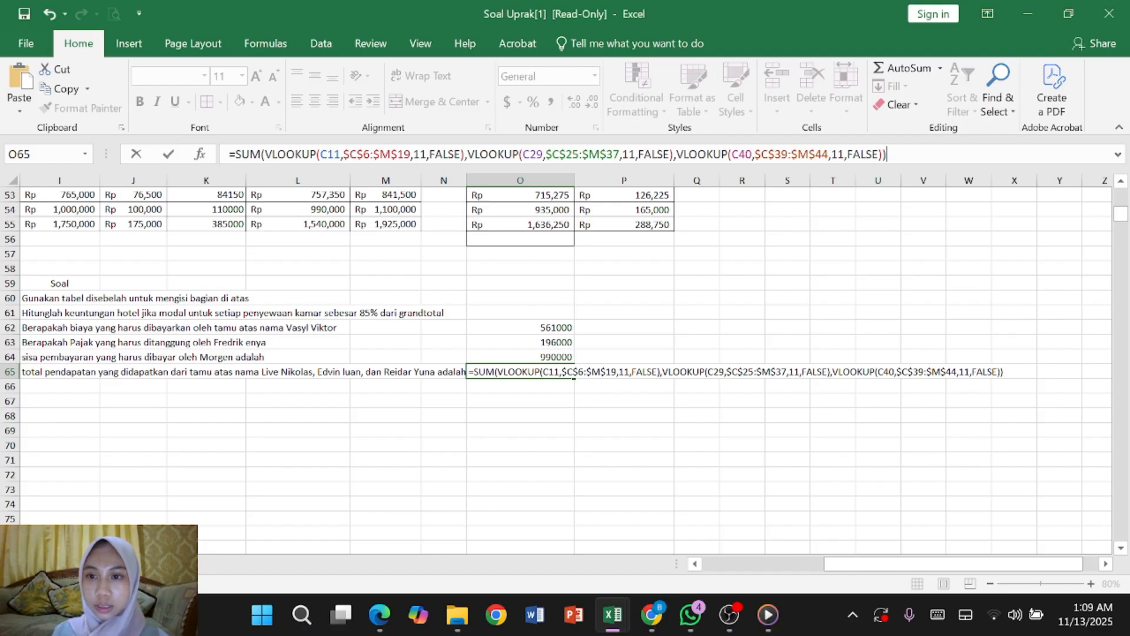
key(Return)
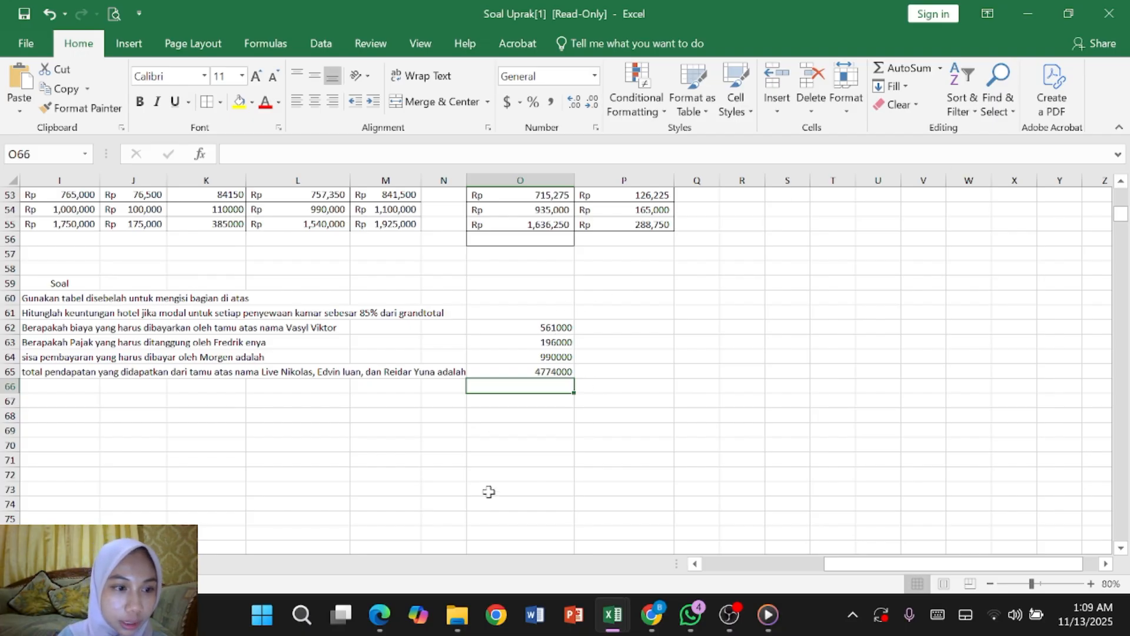
- Review the Soal answers and the completed booking table up to its header row
scroll(494, 440, left, 1)
scroll(494, 439, right, 1)
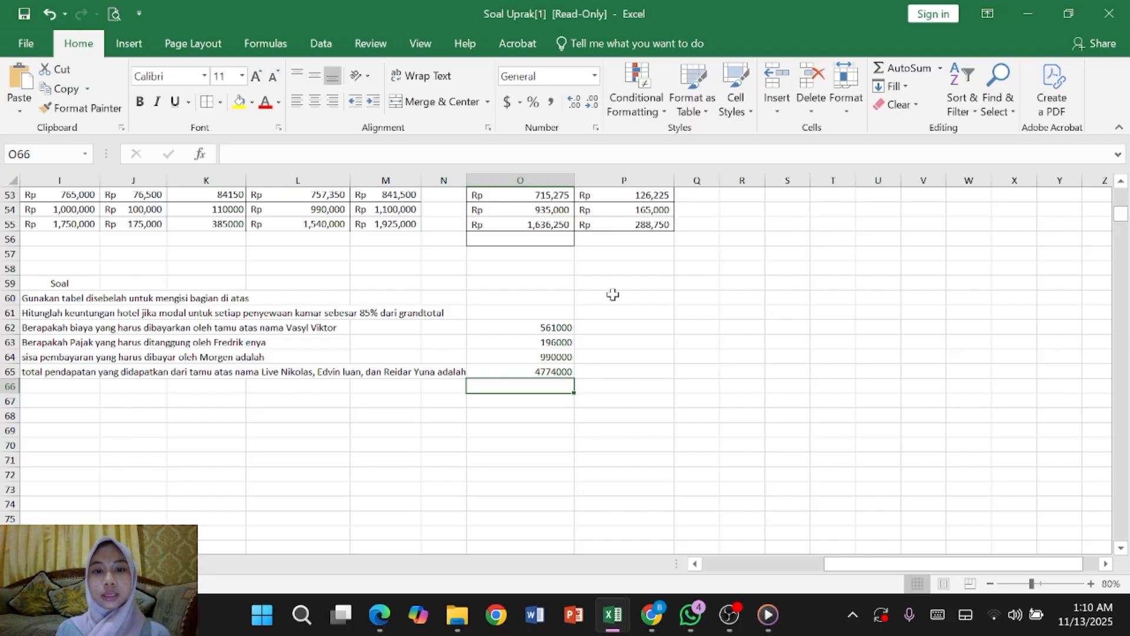
scroll(612, 297, up, 7)
scroll(613, 294, up, 5)
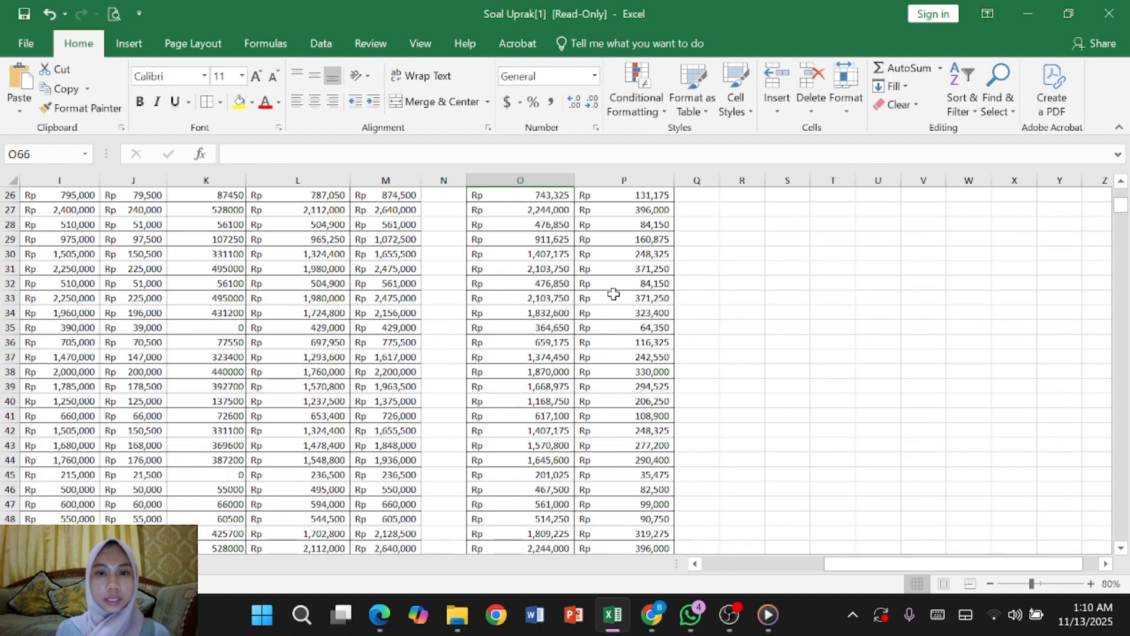
scroll(613, 293, left, 3)
scroll(613, 293, up, 6)
scroll(613, 294, left, 1)
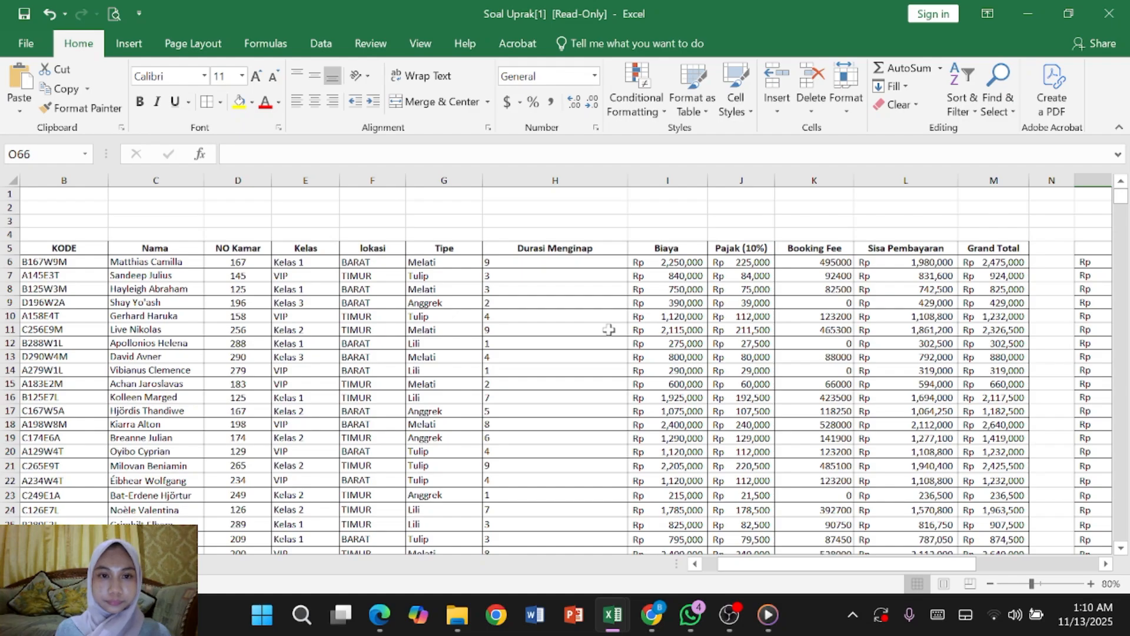
scroll(609, 329, down, 1)
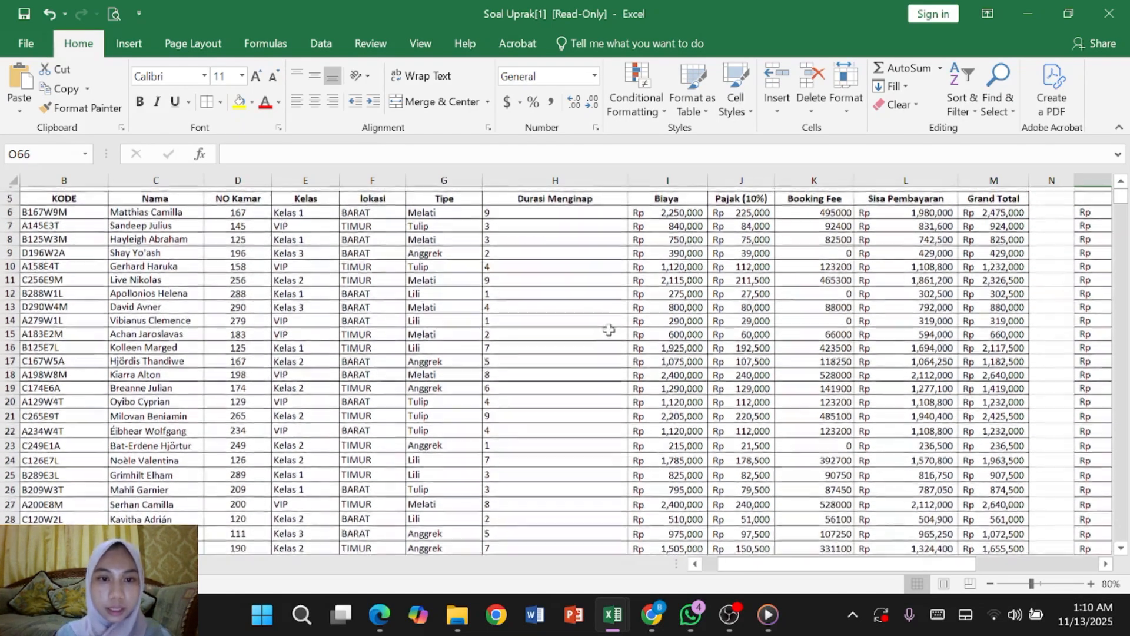
scroll(609, 329, up, 1)
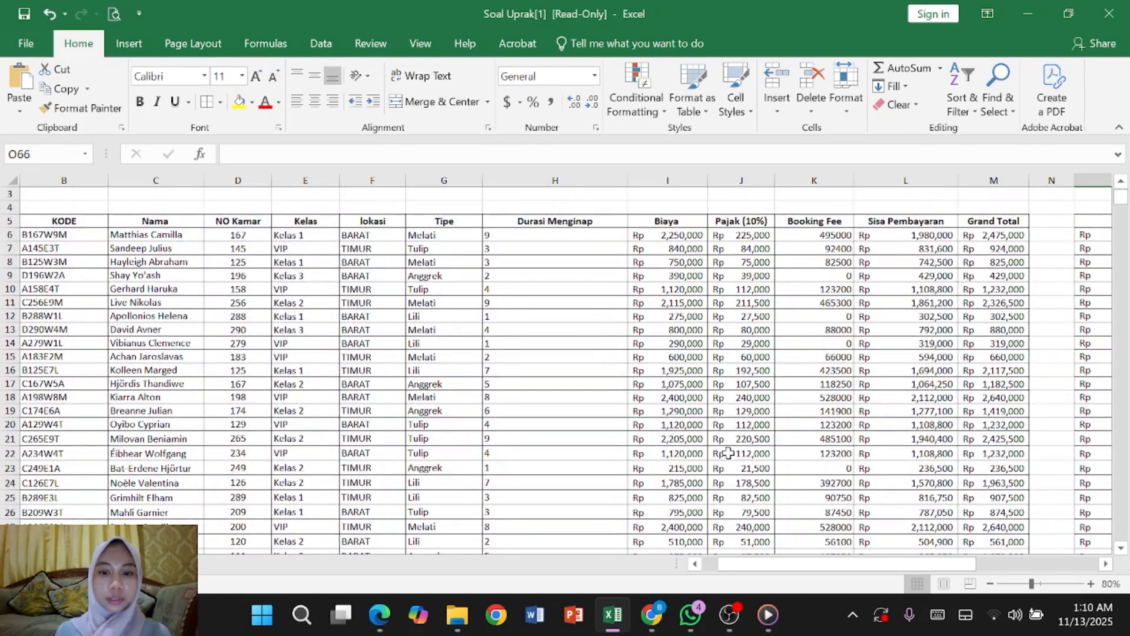
click(734, 625)
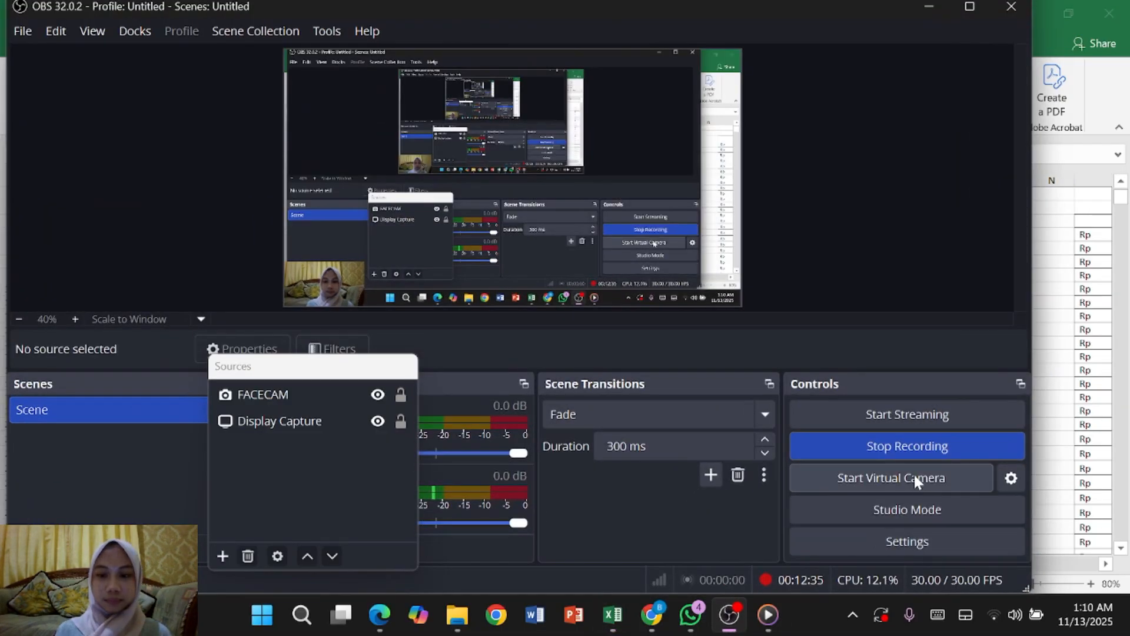